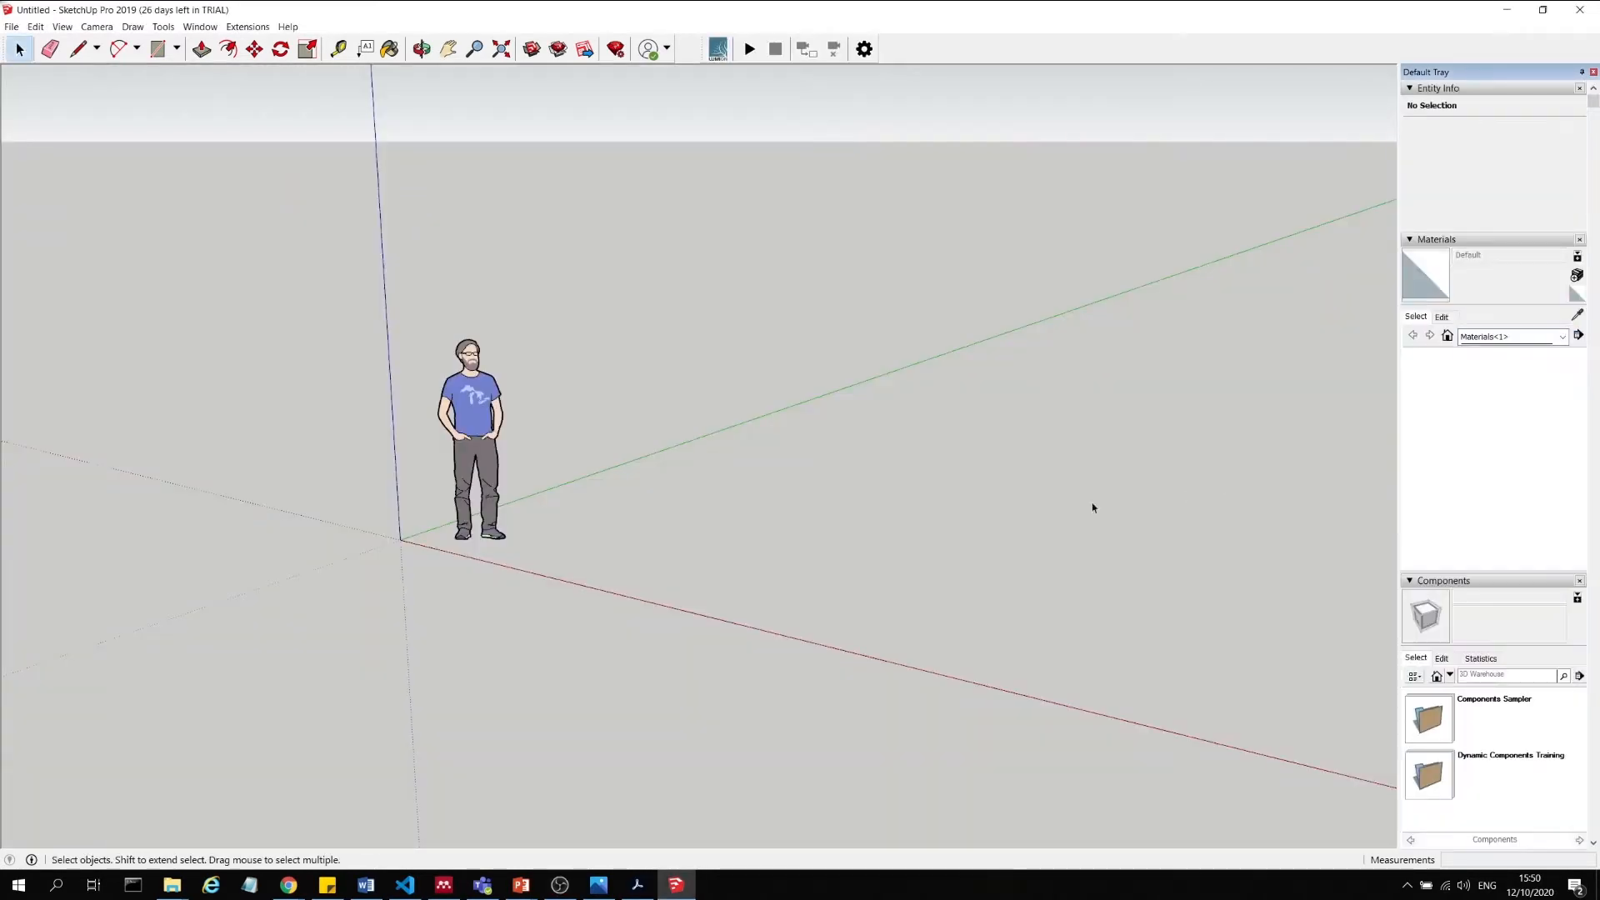
scroll(848, 544, "down", 3)
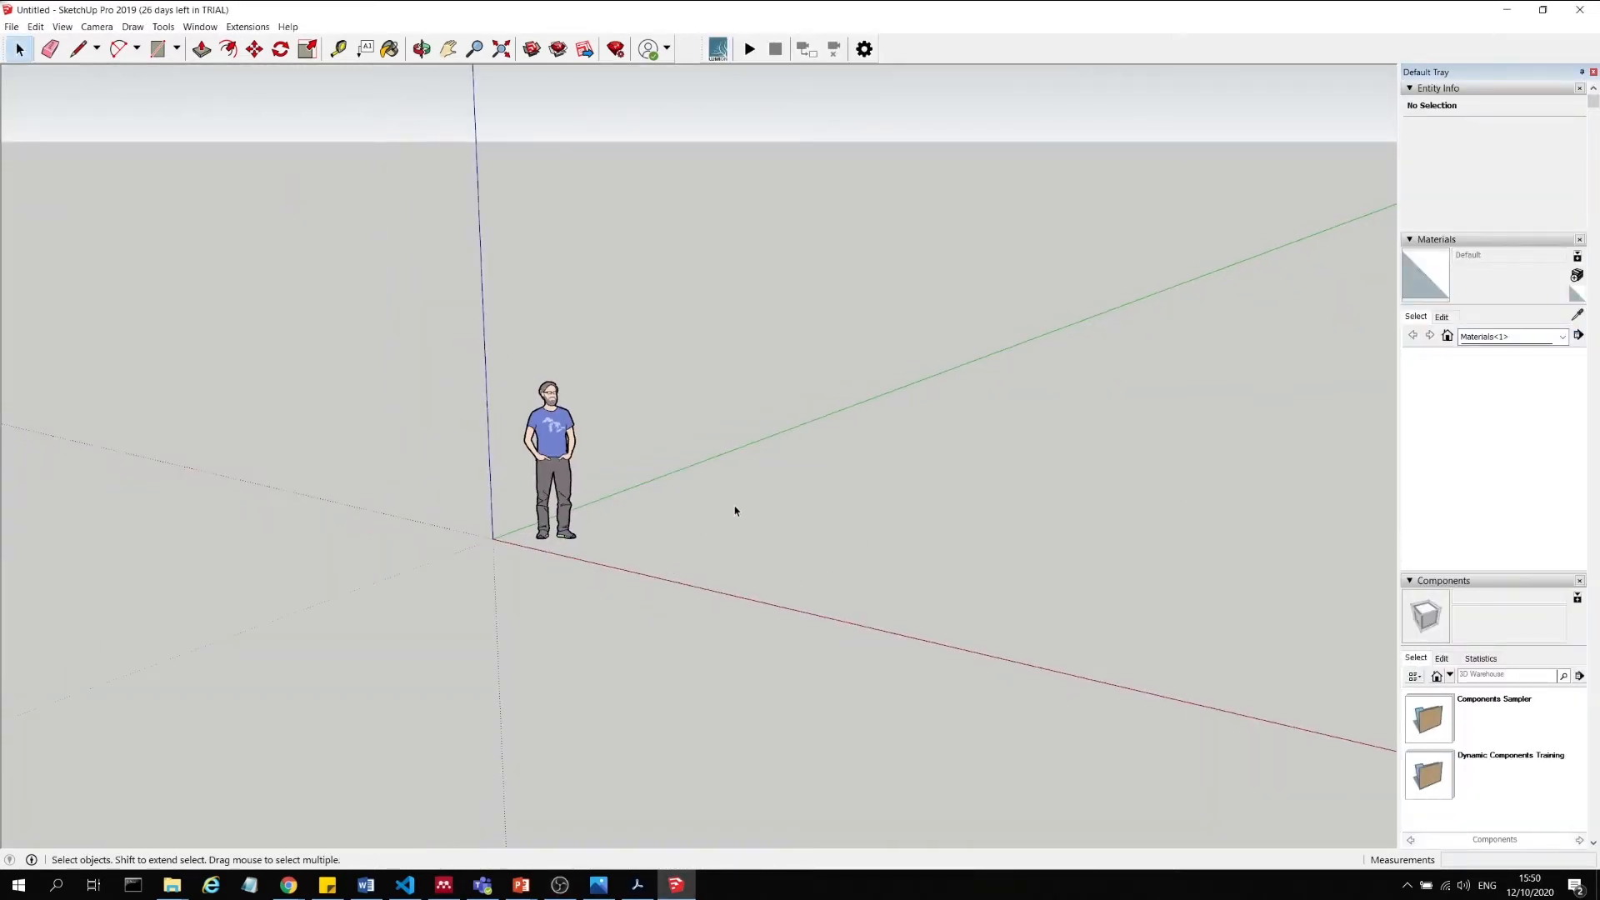
middle_click_drag(647, 598, 608, 399)
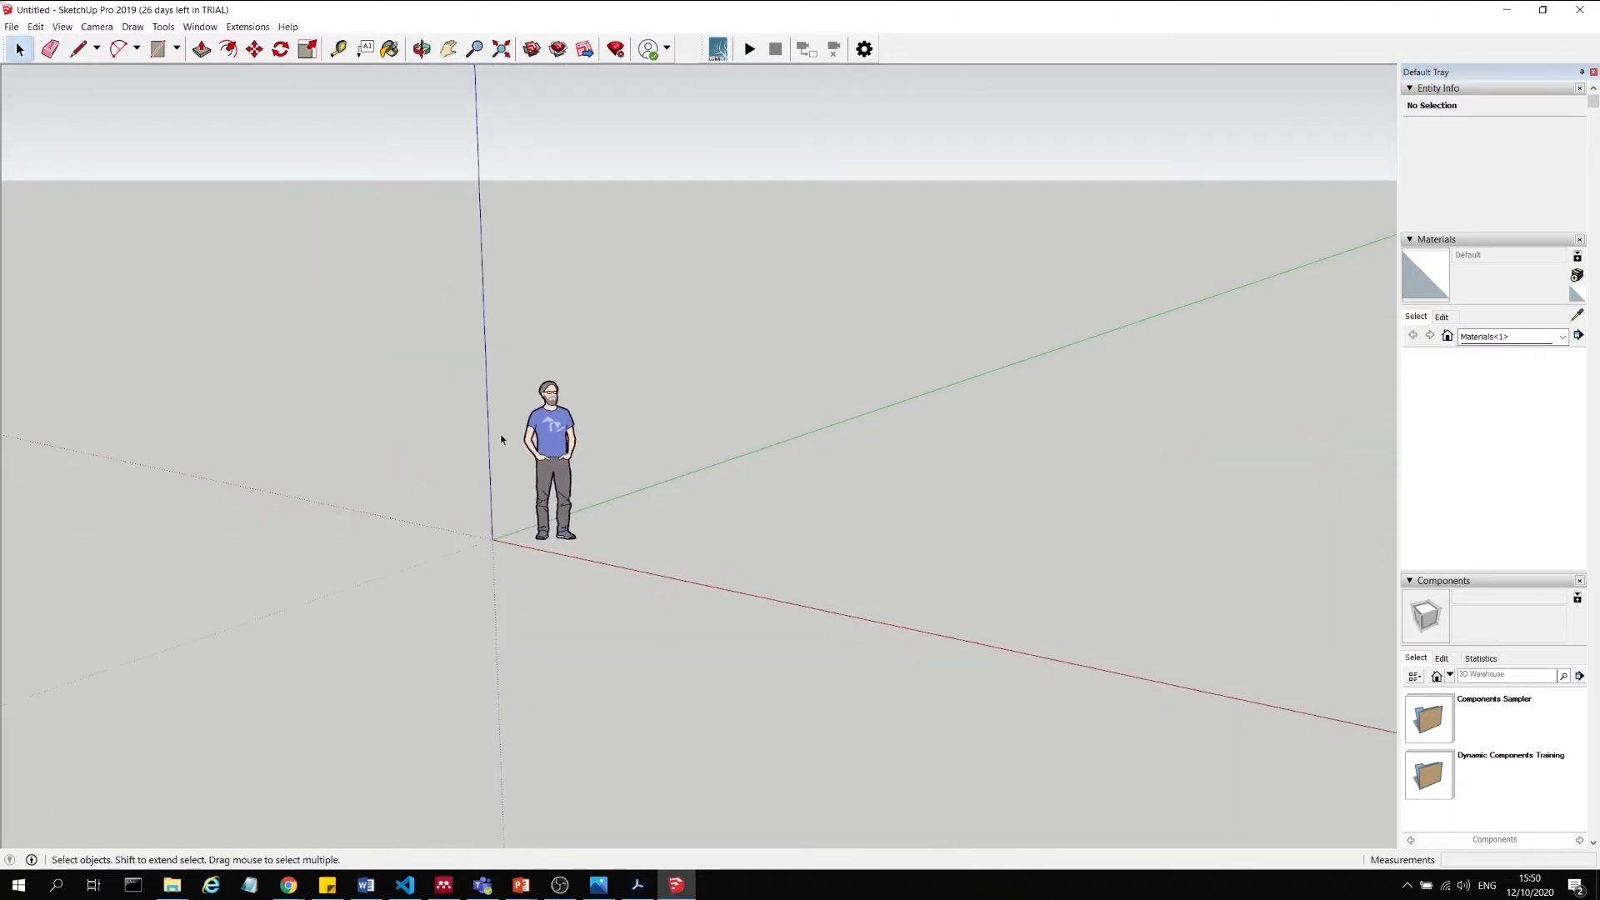
left_click_drag(493, 337, 655, 597)
left_click(629, 511)
middle_click_drag(658, 468, 725, 508)
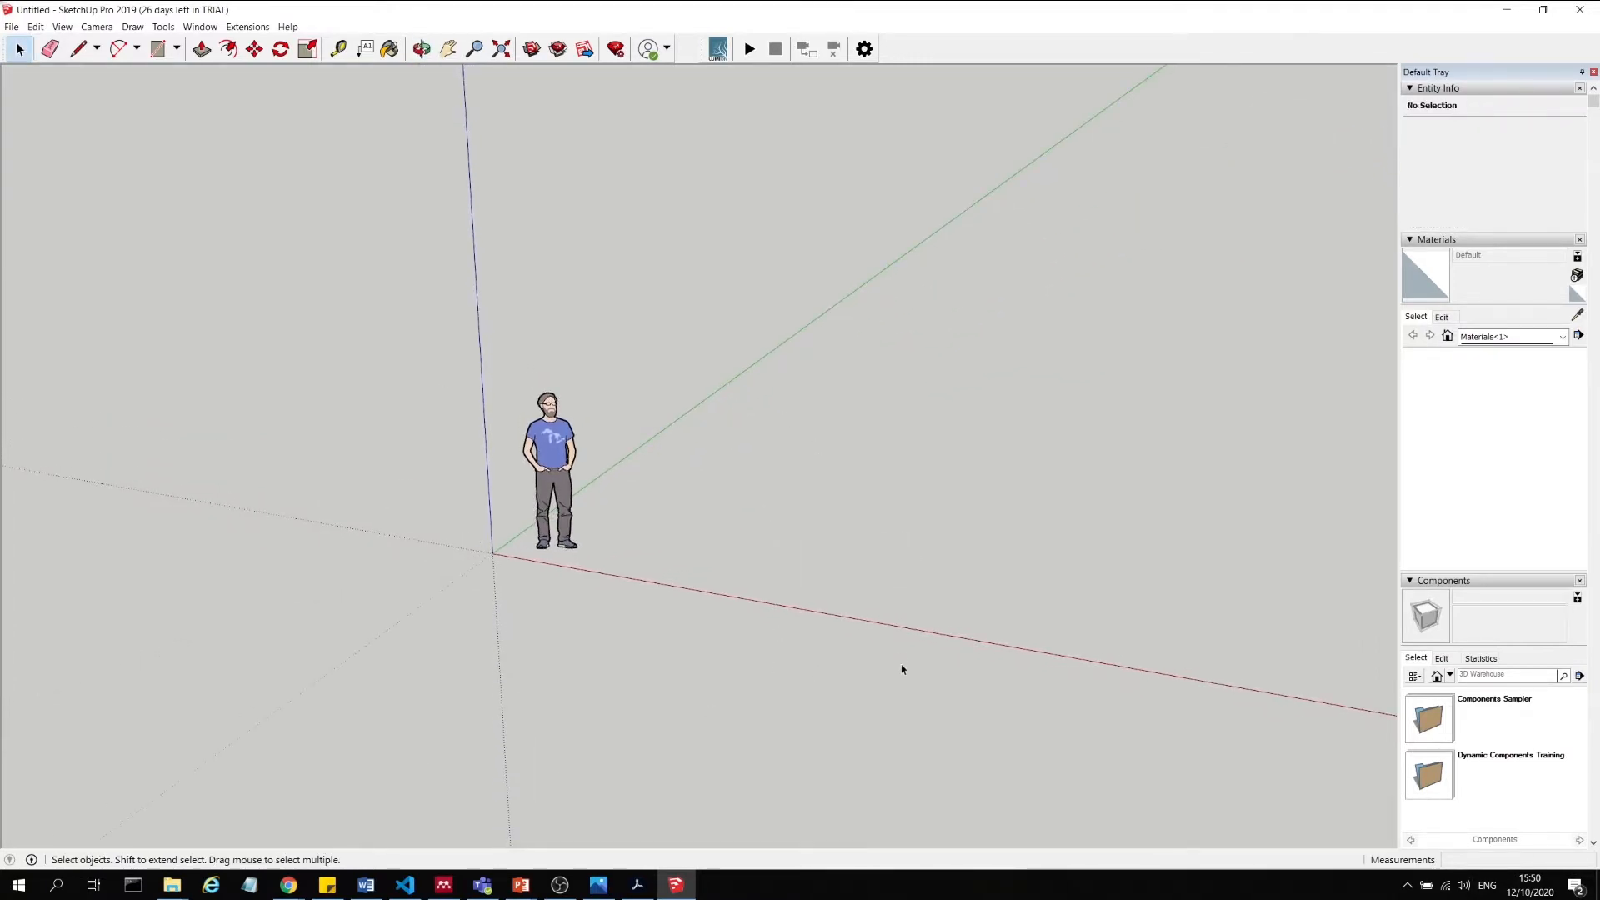
middle_click_drag(901, 669, 1122, 194)
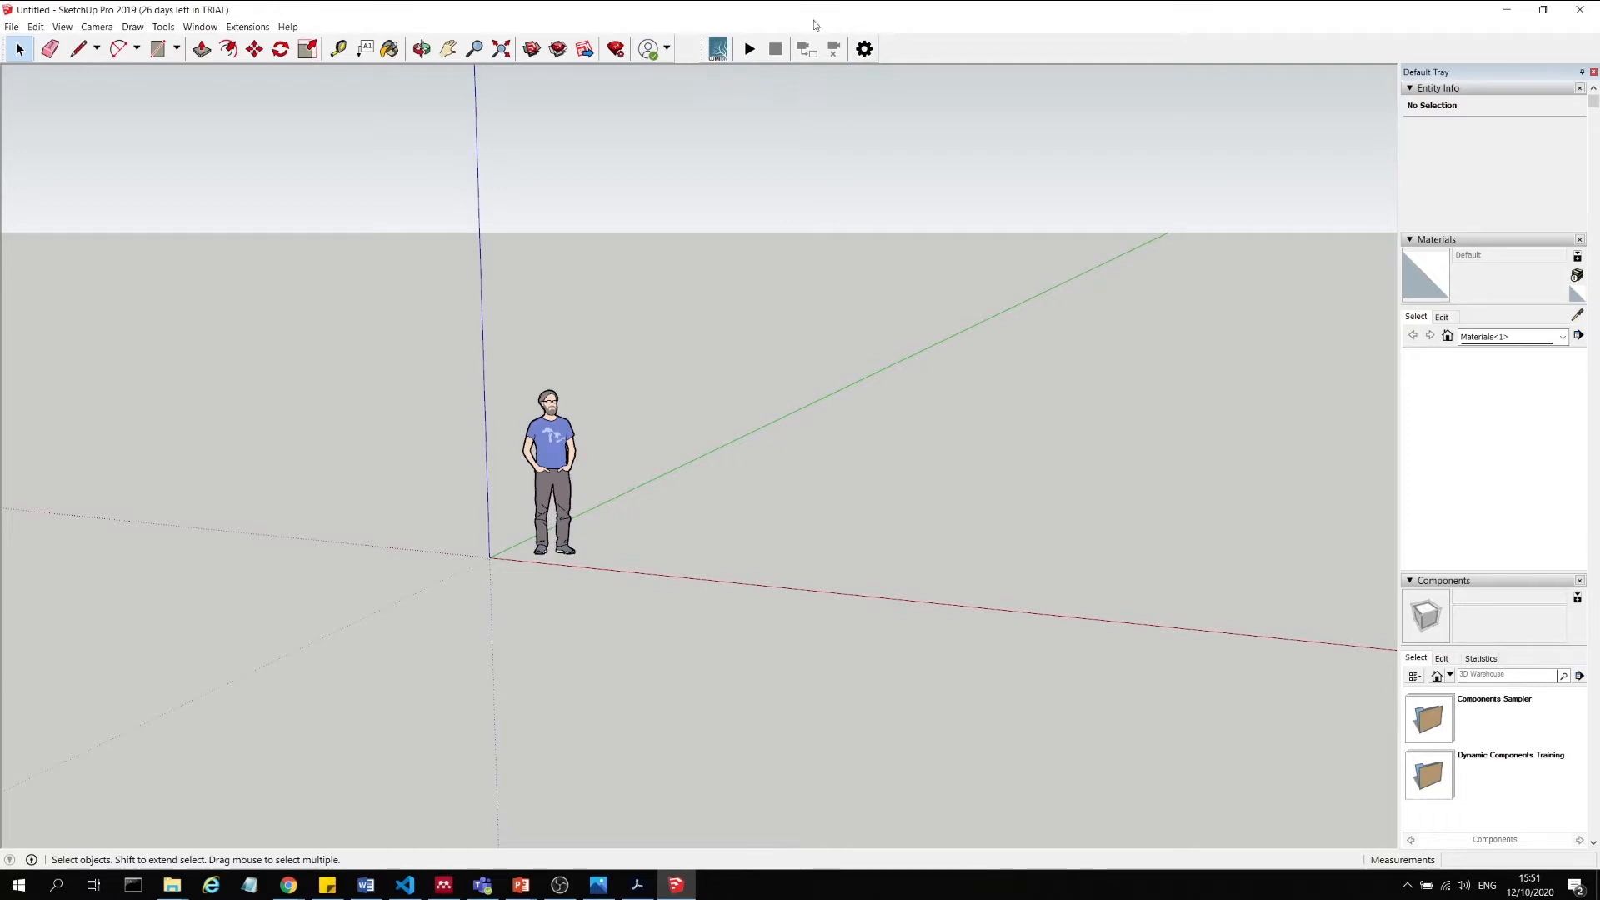
Shift the add-on toolbar containing the play and stop controls slightly away from the standard tools.
left_click_drag(702, 49, 767, 48)
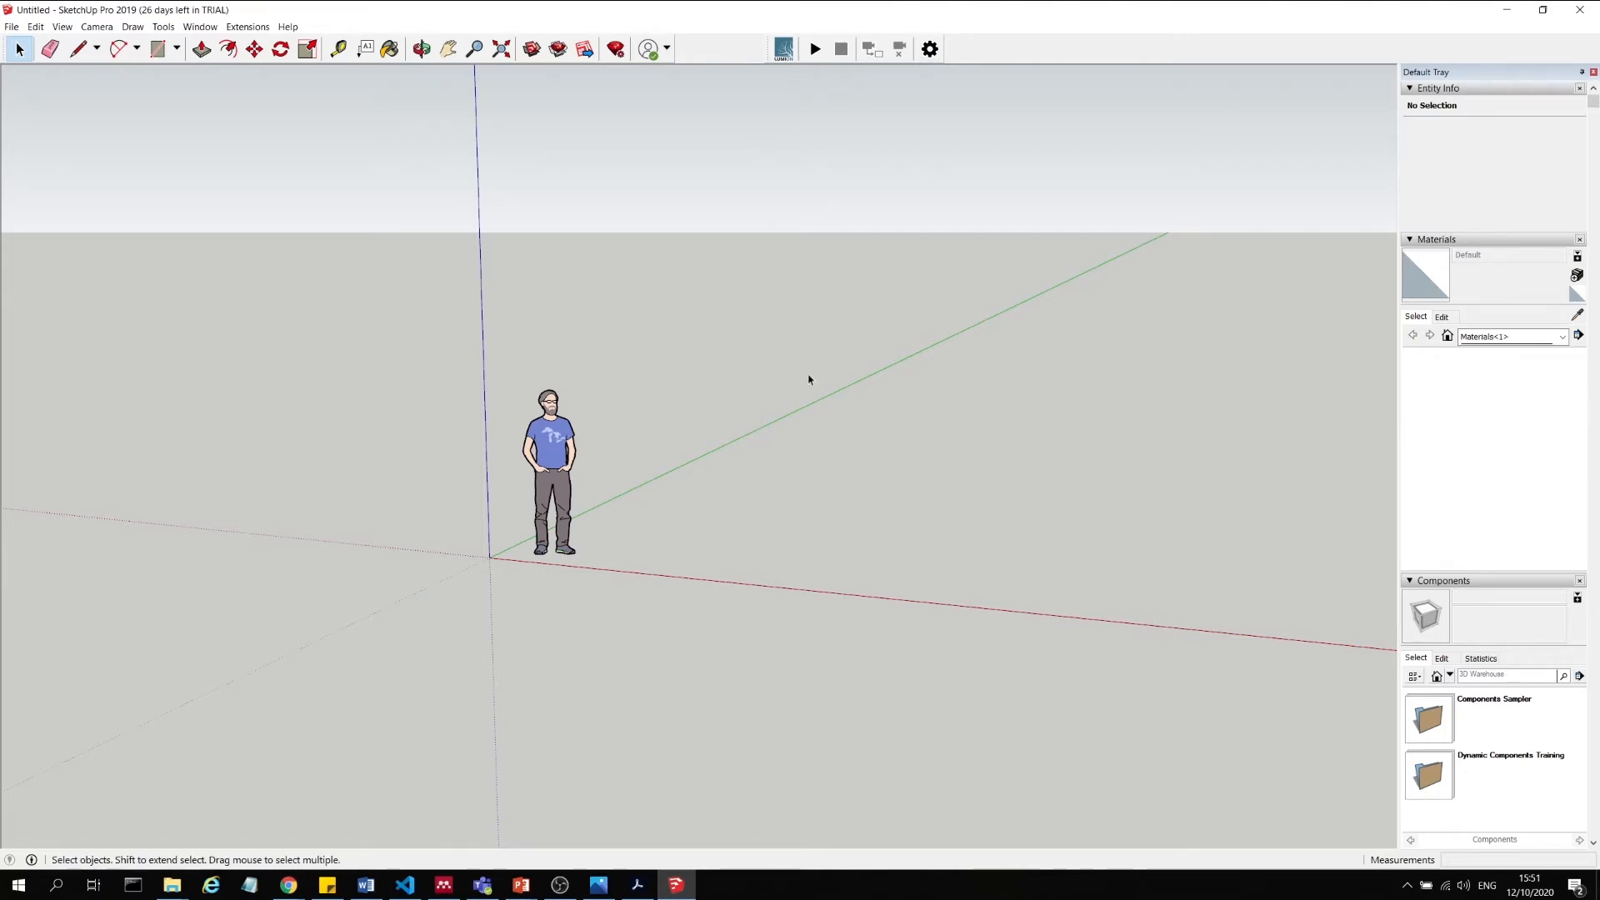
Delete the default human figure standing beside the origin from the model.
middle_click_drag(827, 522, 724, 626)
key("space")
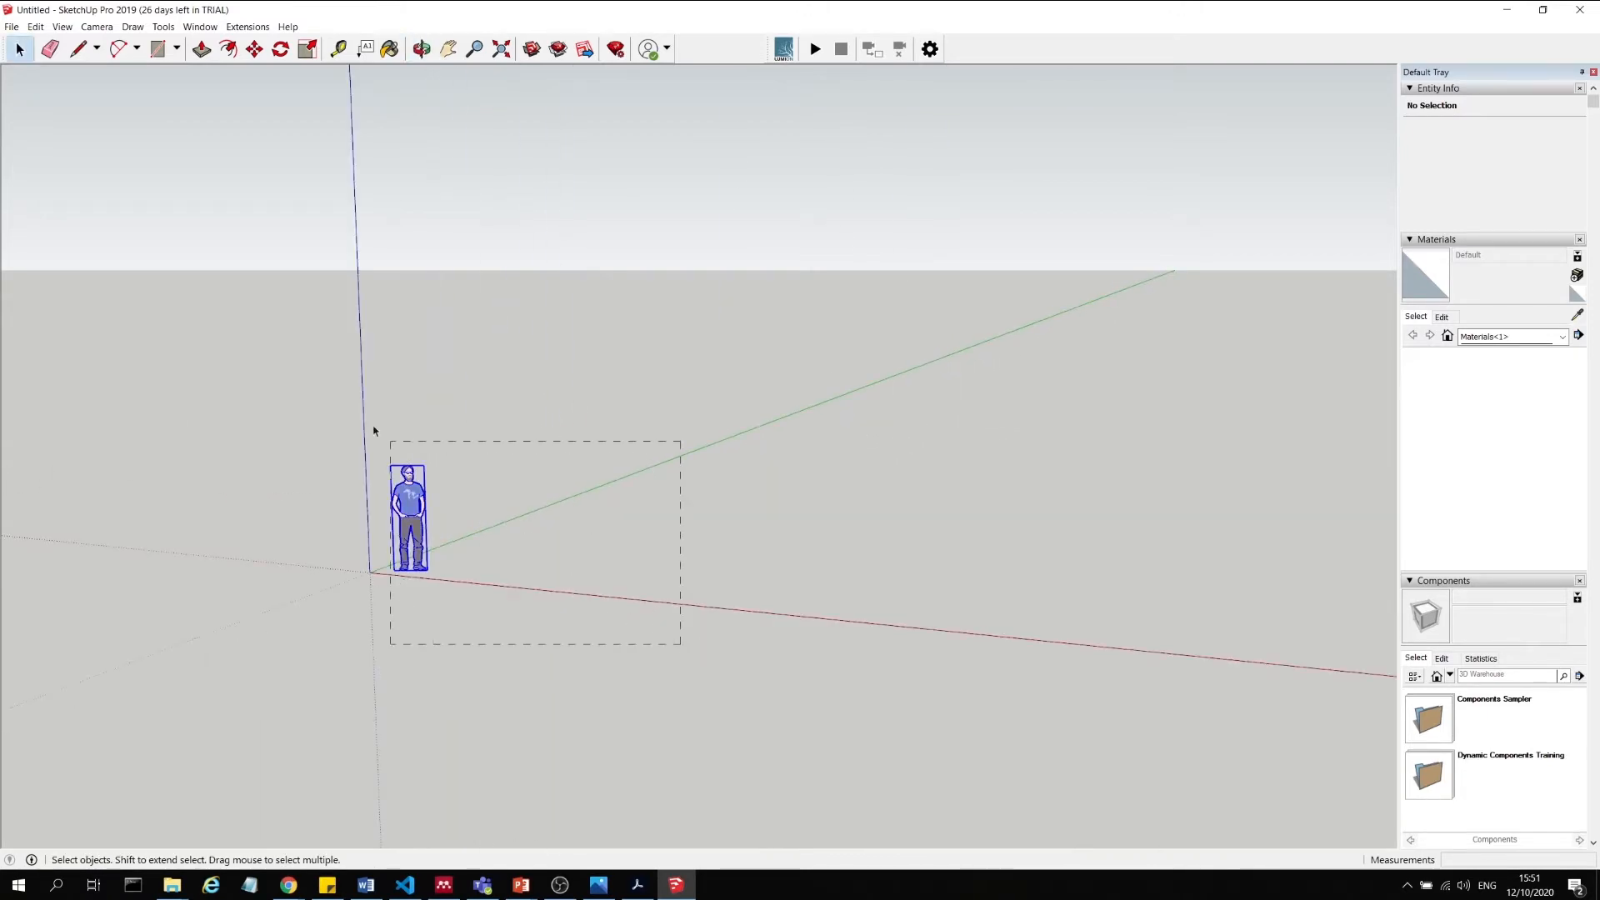
left_click_drag(373, 430, 363, 425)
left_click_drag(643, 600, 350, 426)
left_click_drag(570, 627, 304, 421)
left_click_drag(229, 353, 358, 415)
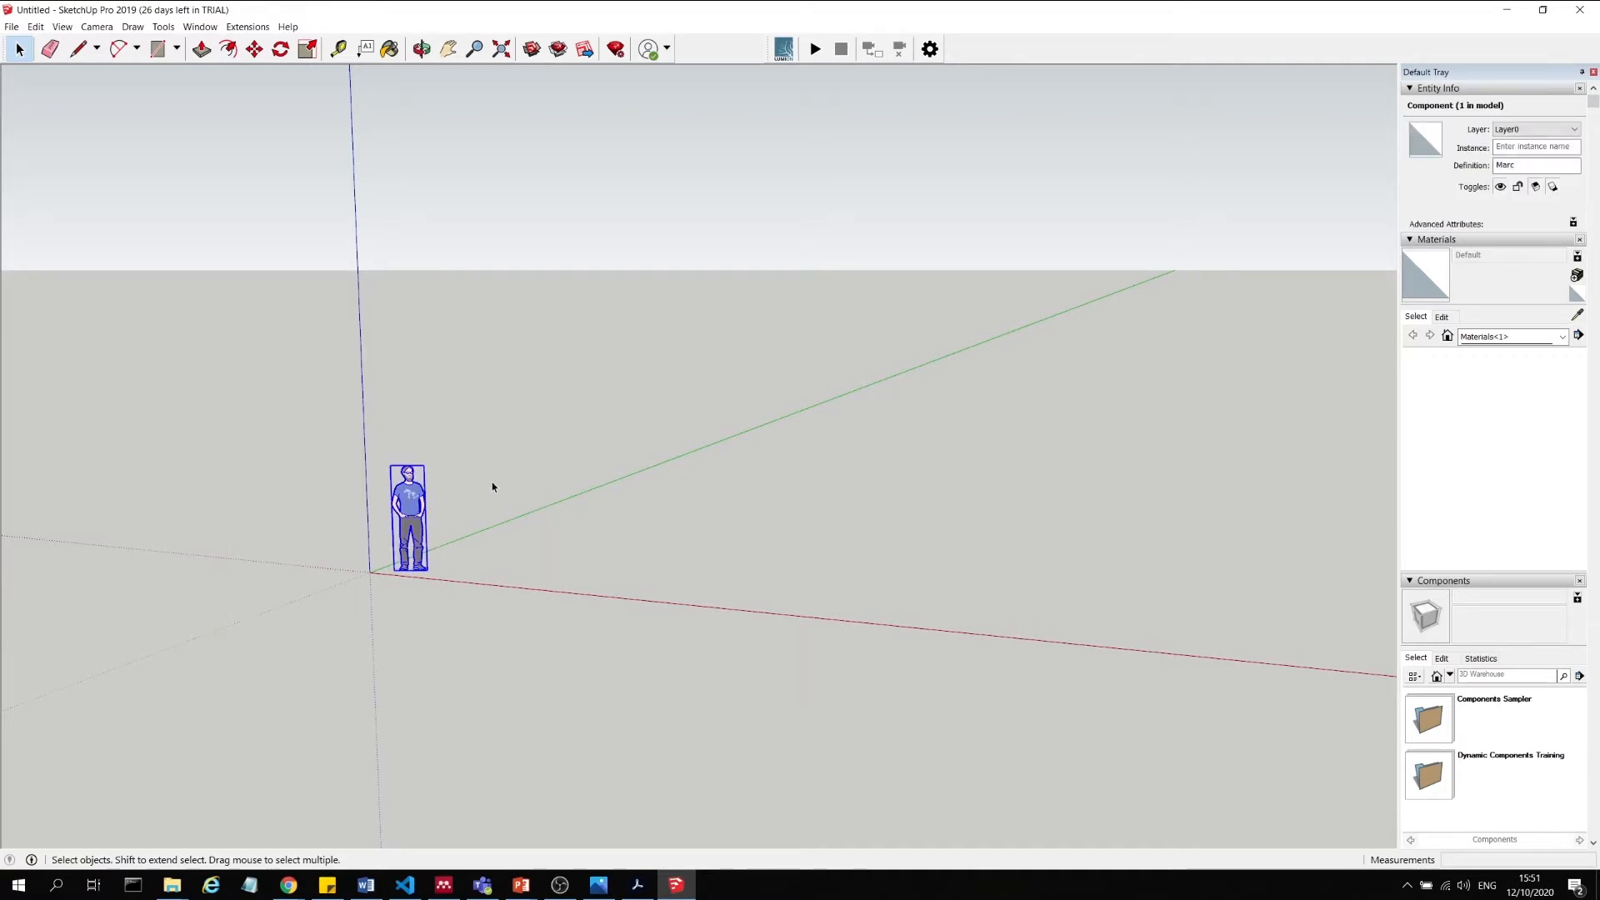
left_click(492, 483)
left_click(419, 533)
key("Delete")
middle_click_drag(536, 347, 746, 528)
middle_click_drag(640, 393, 417, 267)
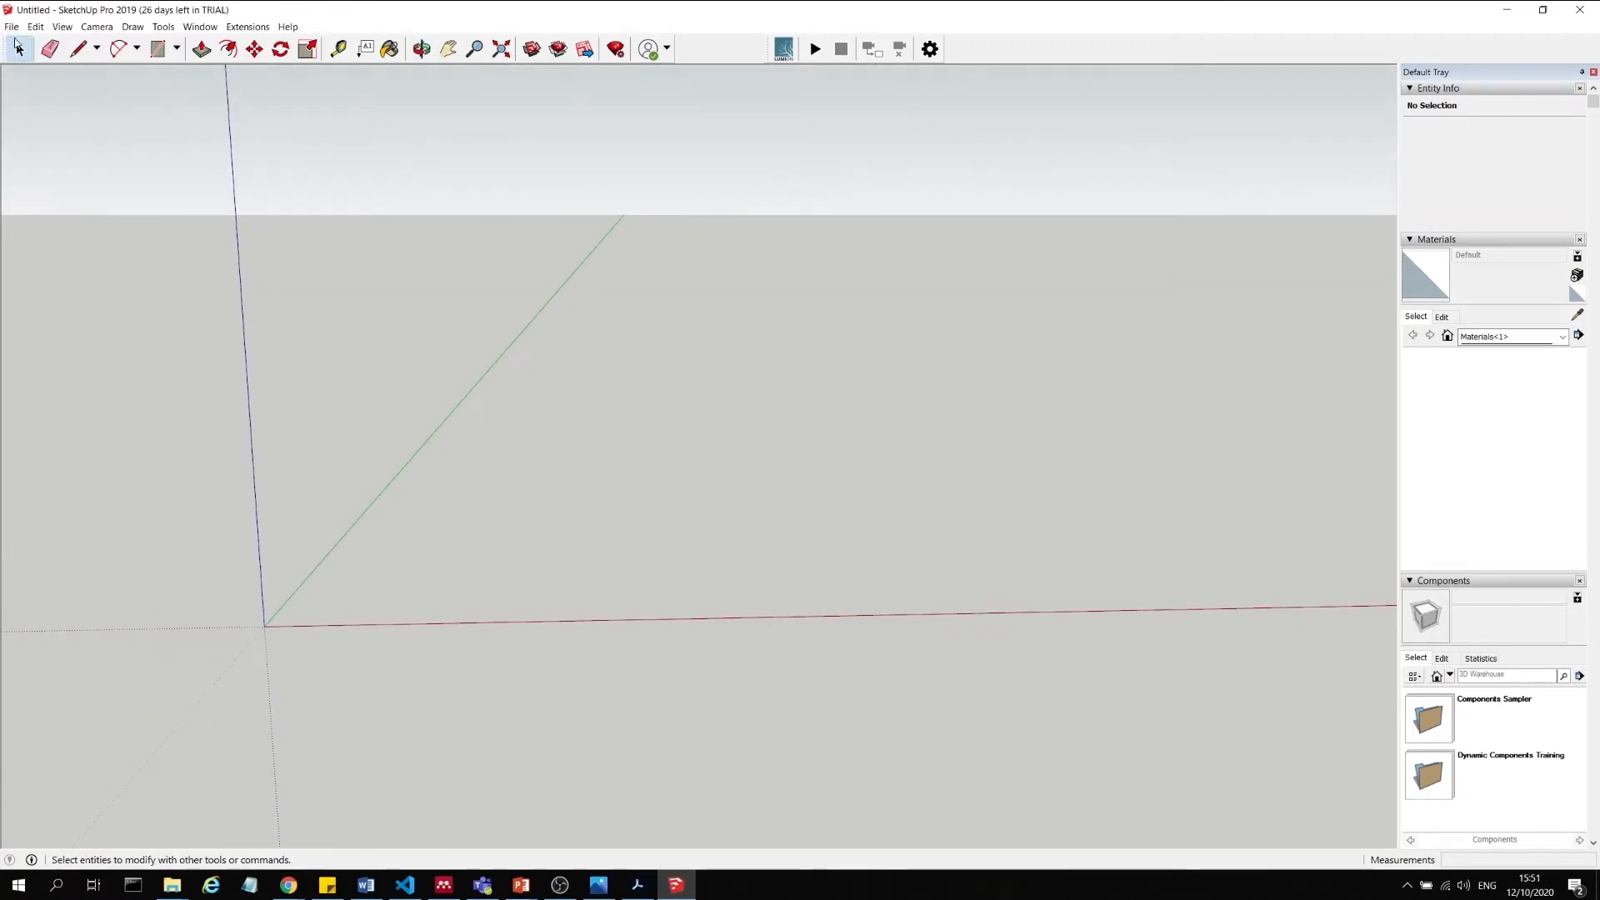
left_click(11, 27)
mouse_move(288, 27)
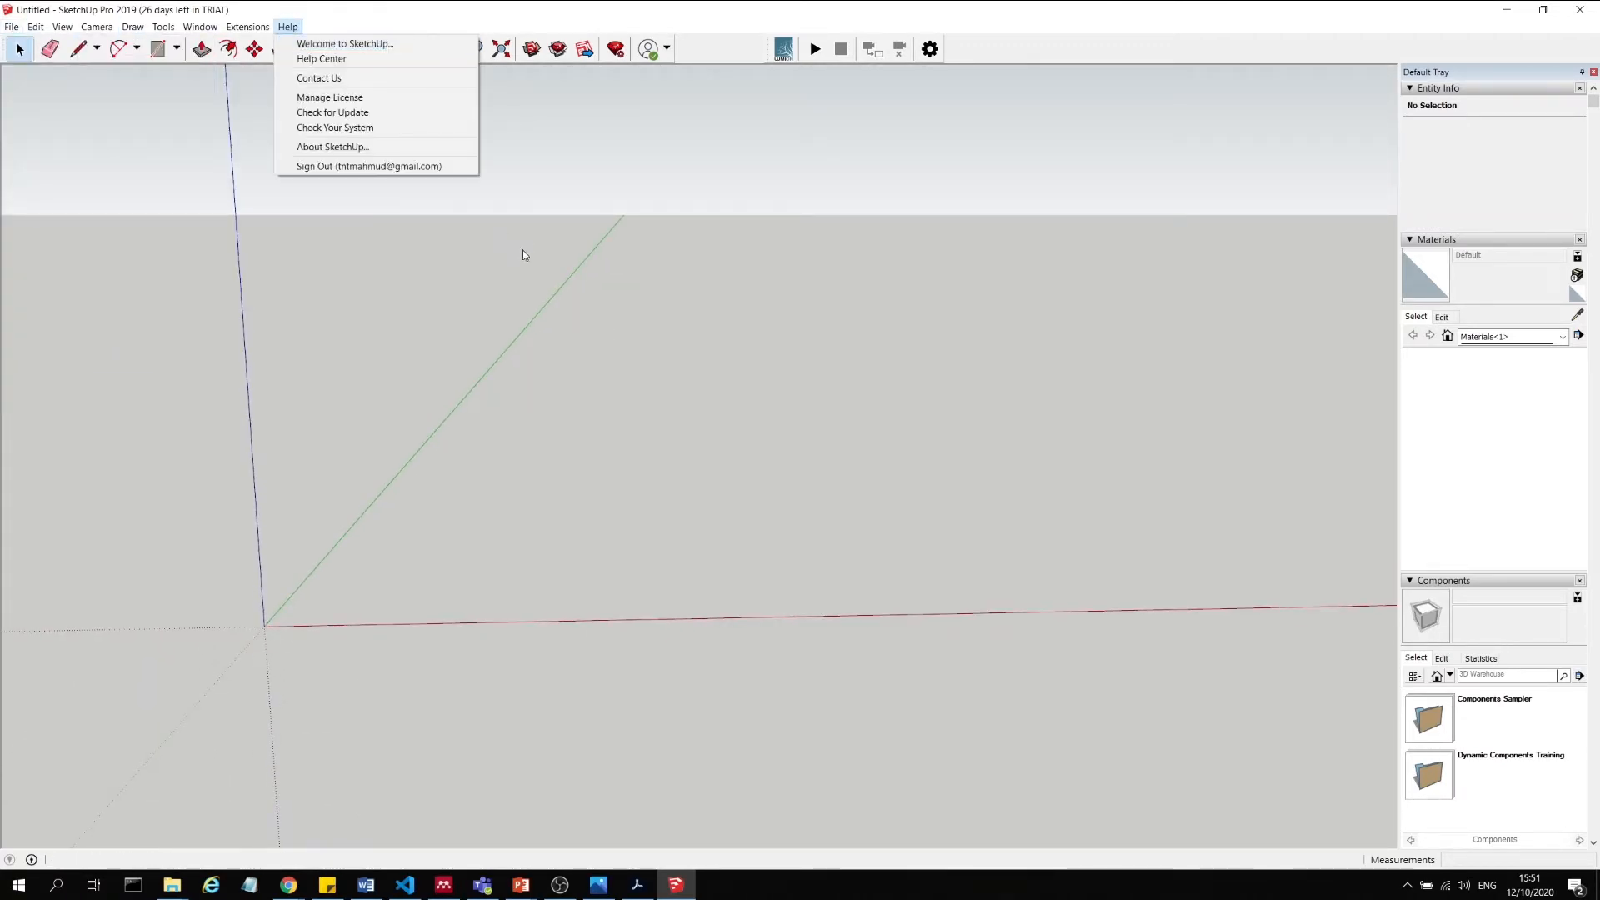
left_click(524, 254)
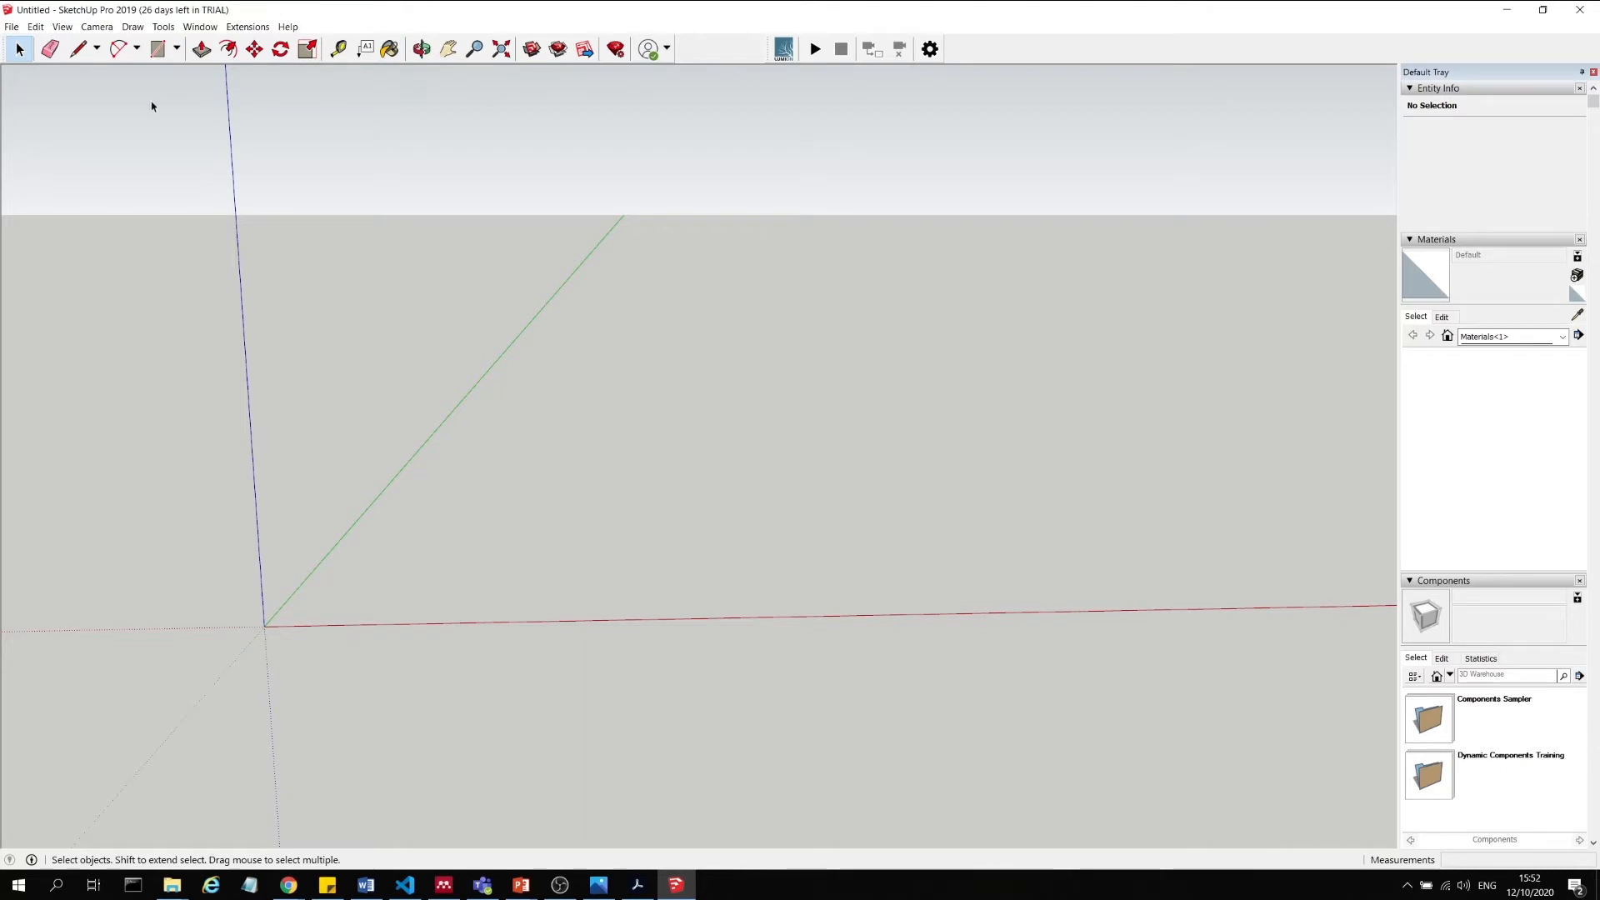
Draw a straight line 20000 mm long from the origin across the area between the red and green axes.
left_click(77, 51)
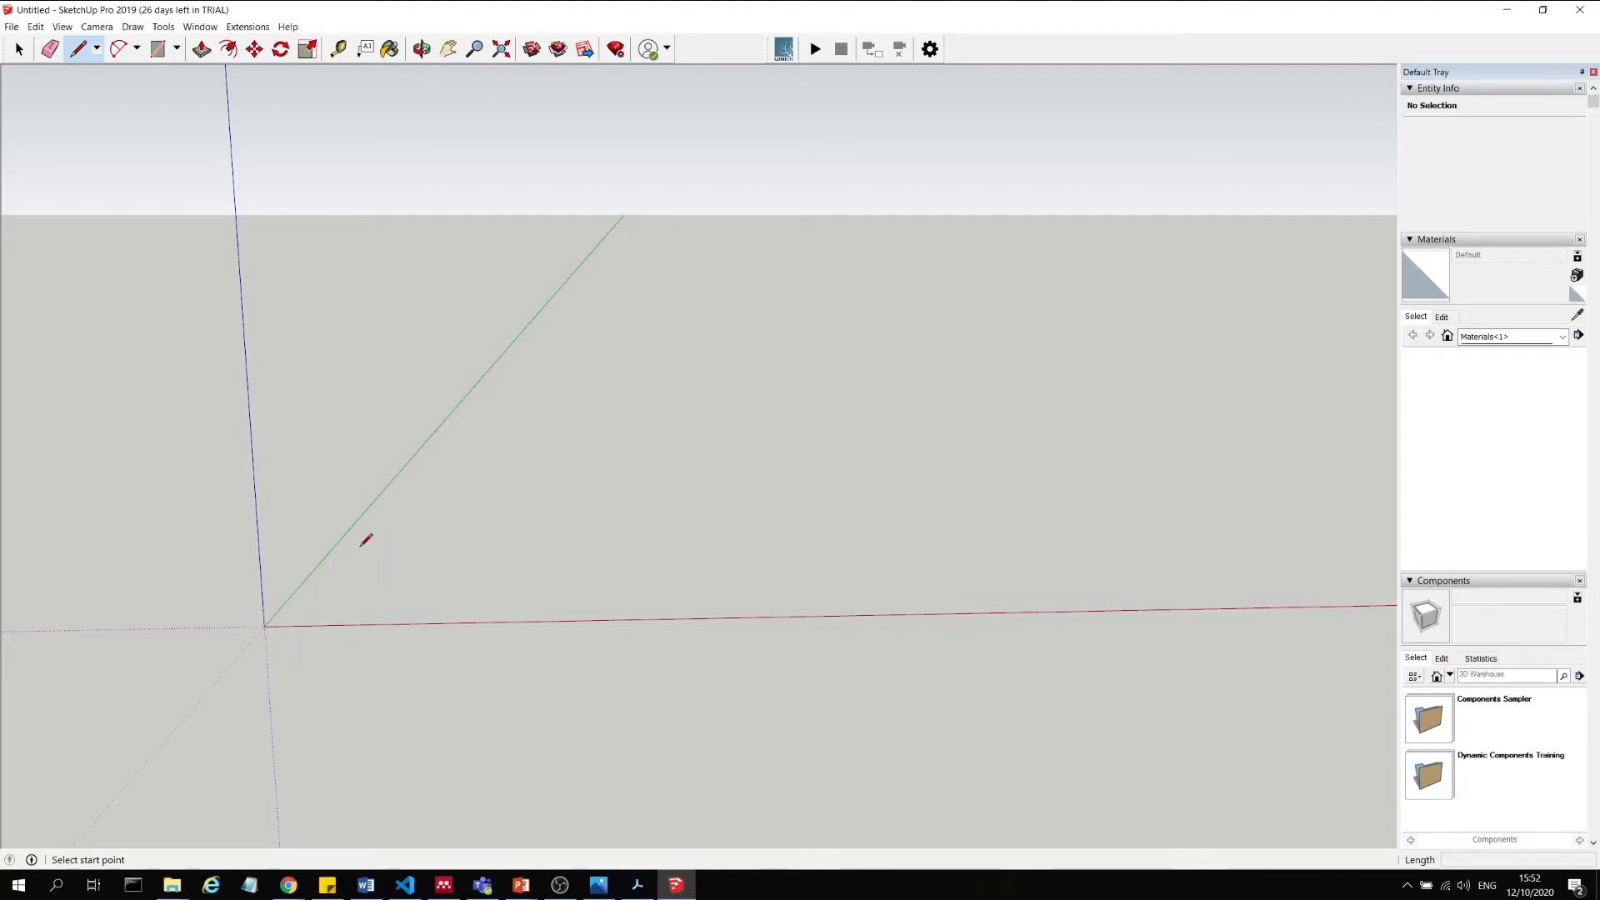
left_click(264, 625)
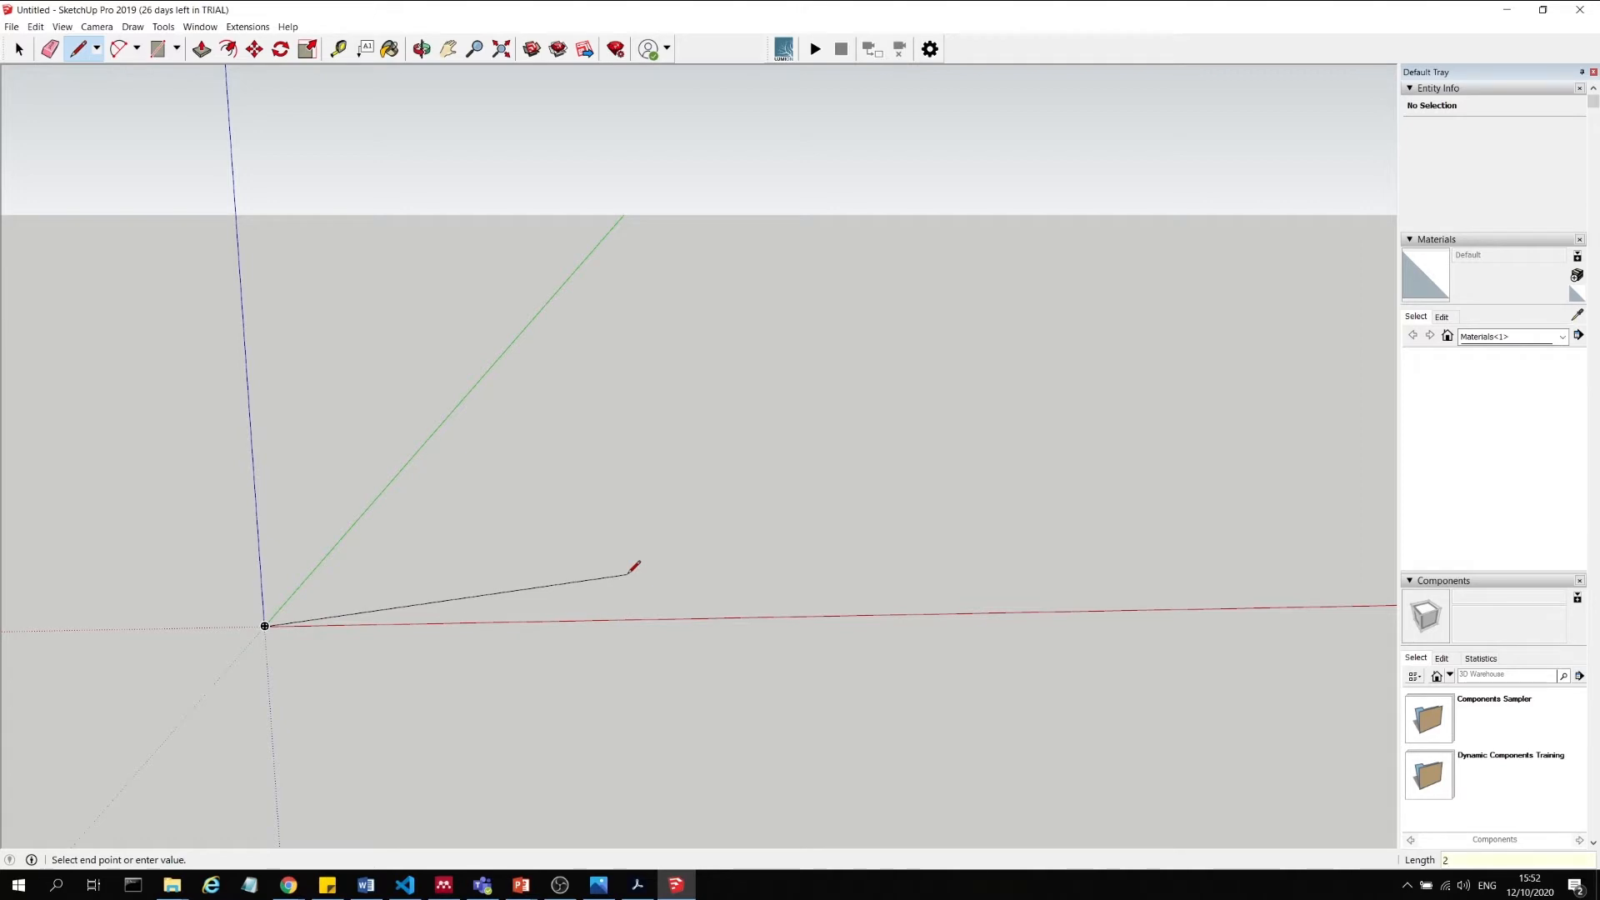
key("shift")
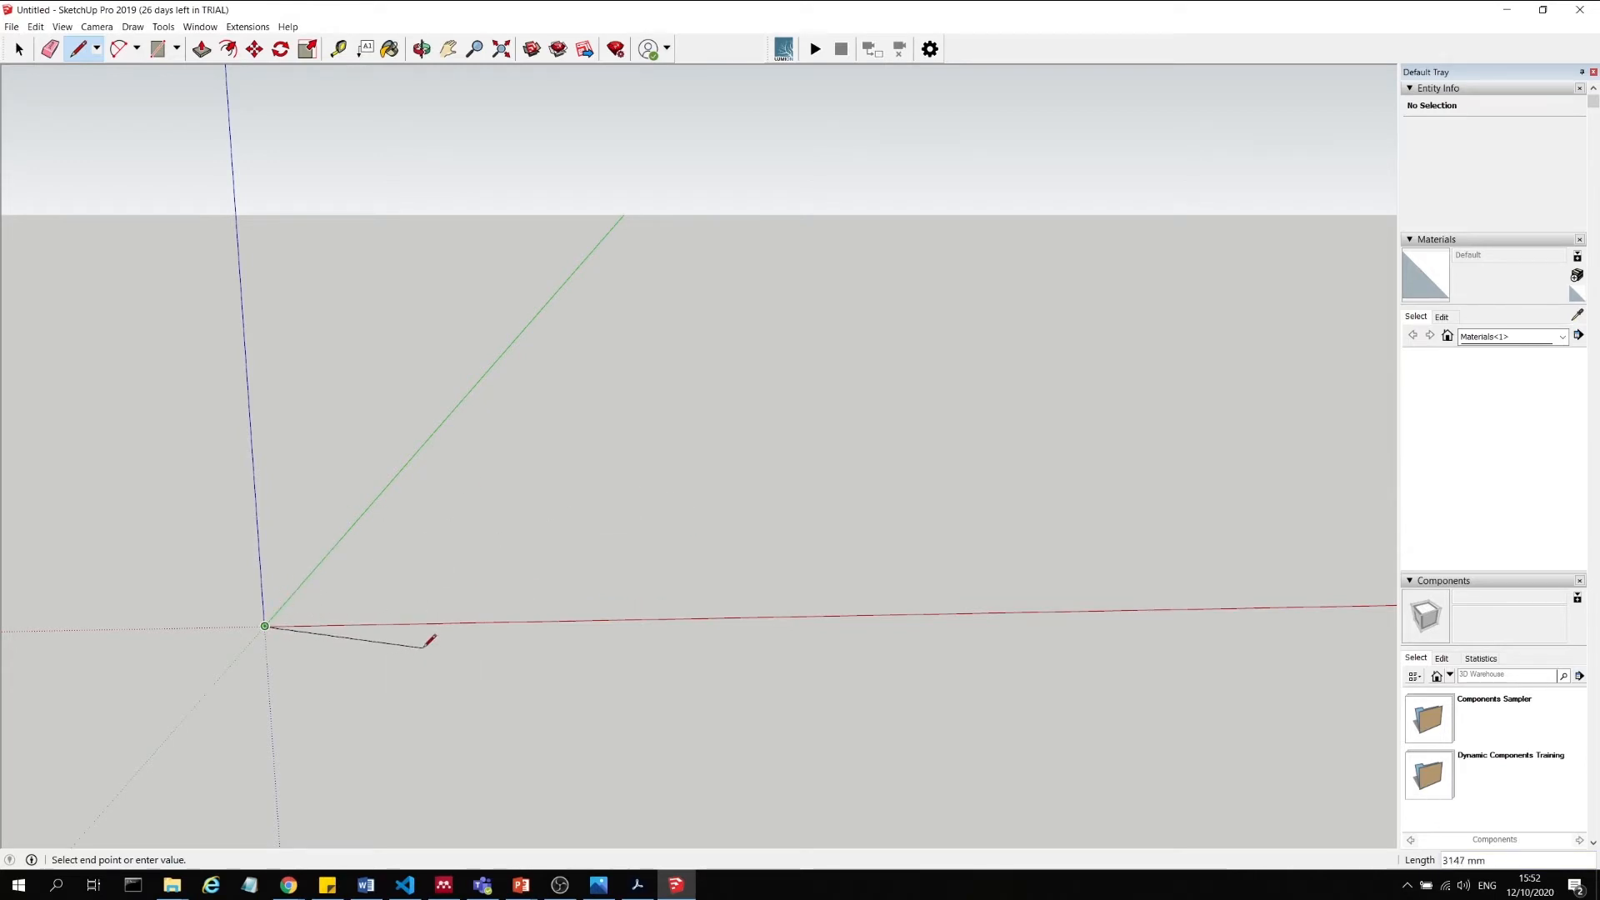
key("Escape")
left_click(265, 624)
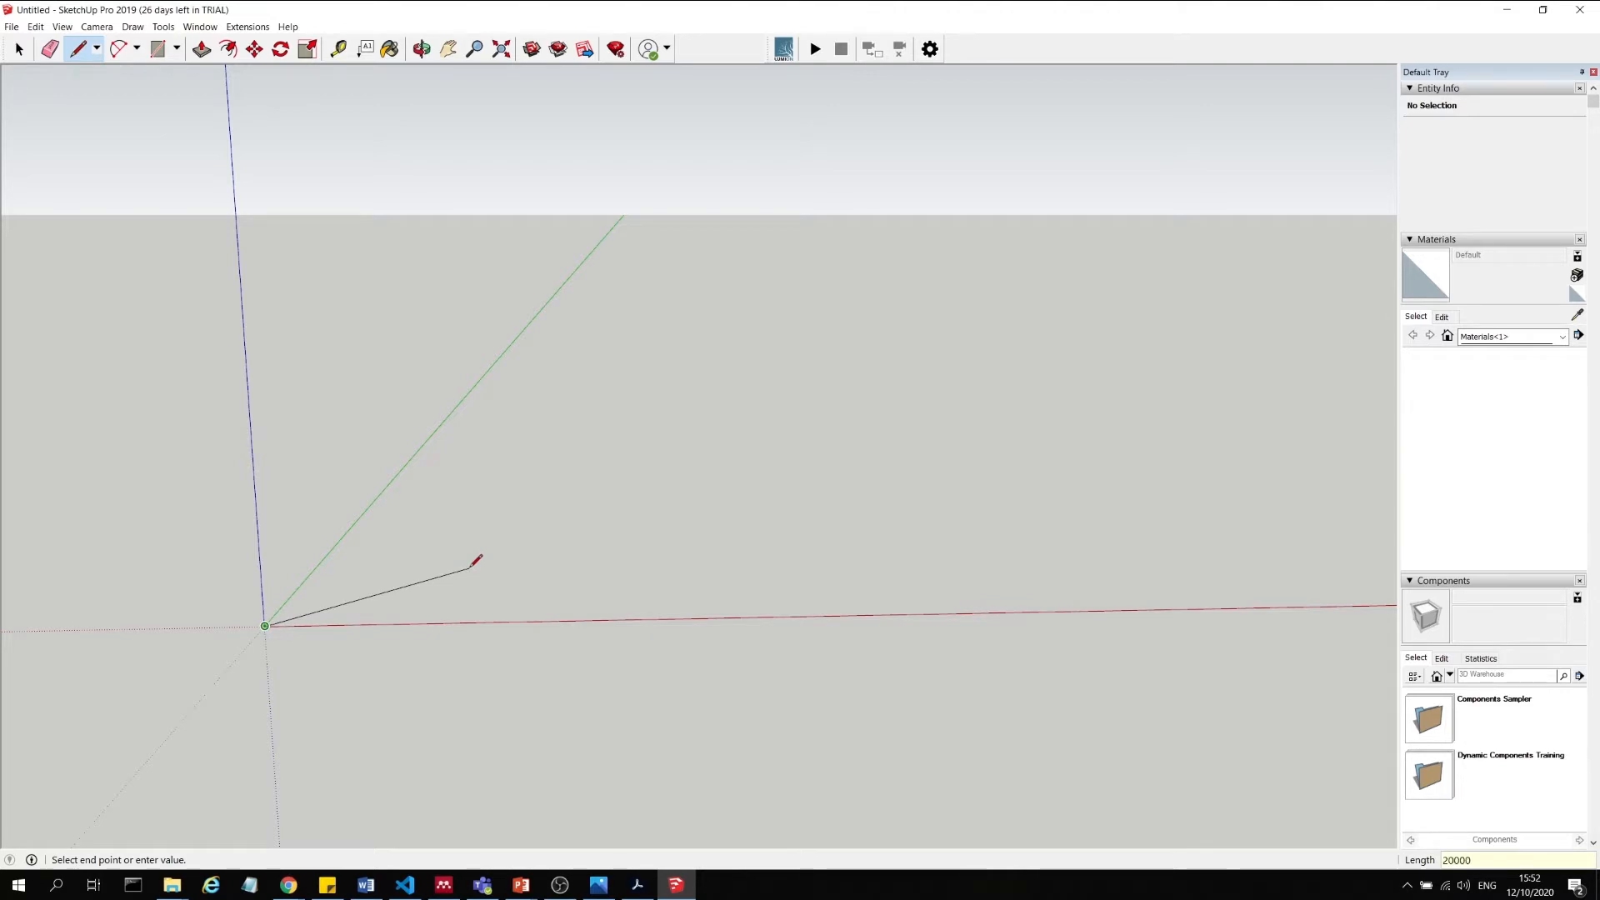
key("Return")
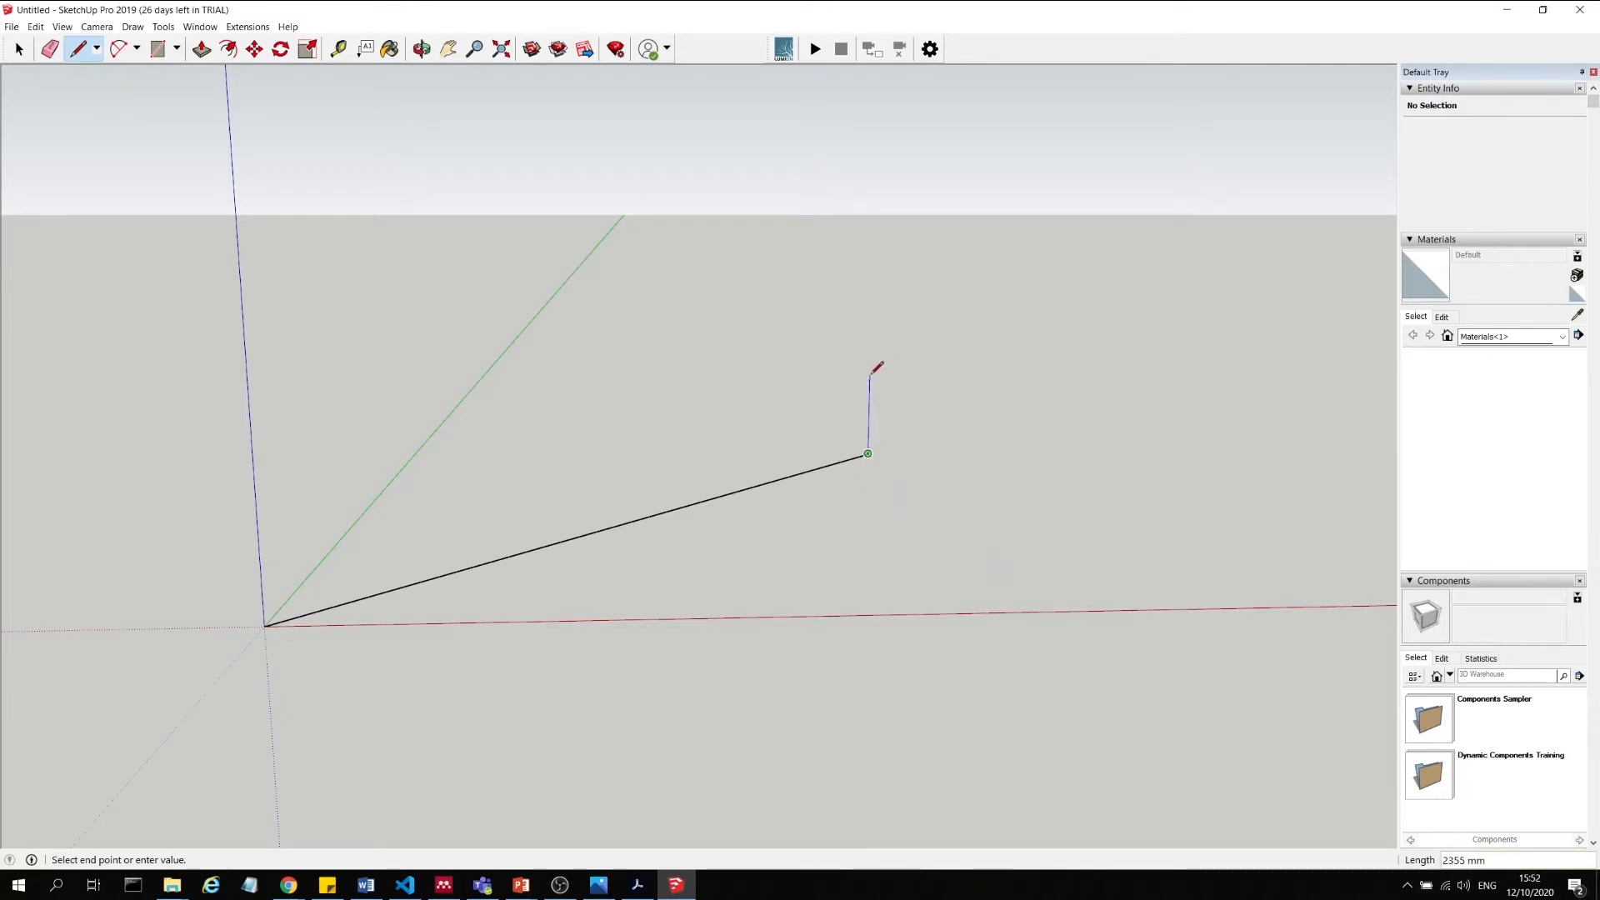
Draw a vertical line 10000 mm long upward from the free end of the first line.
type("1990")
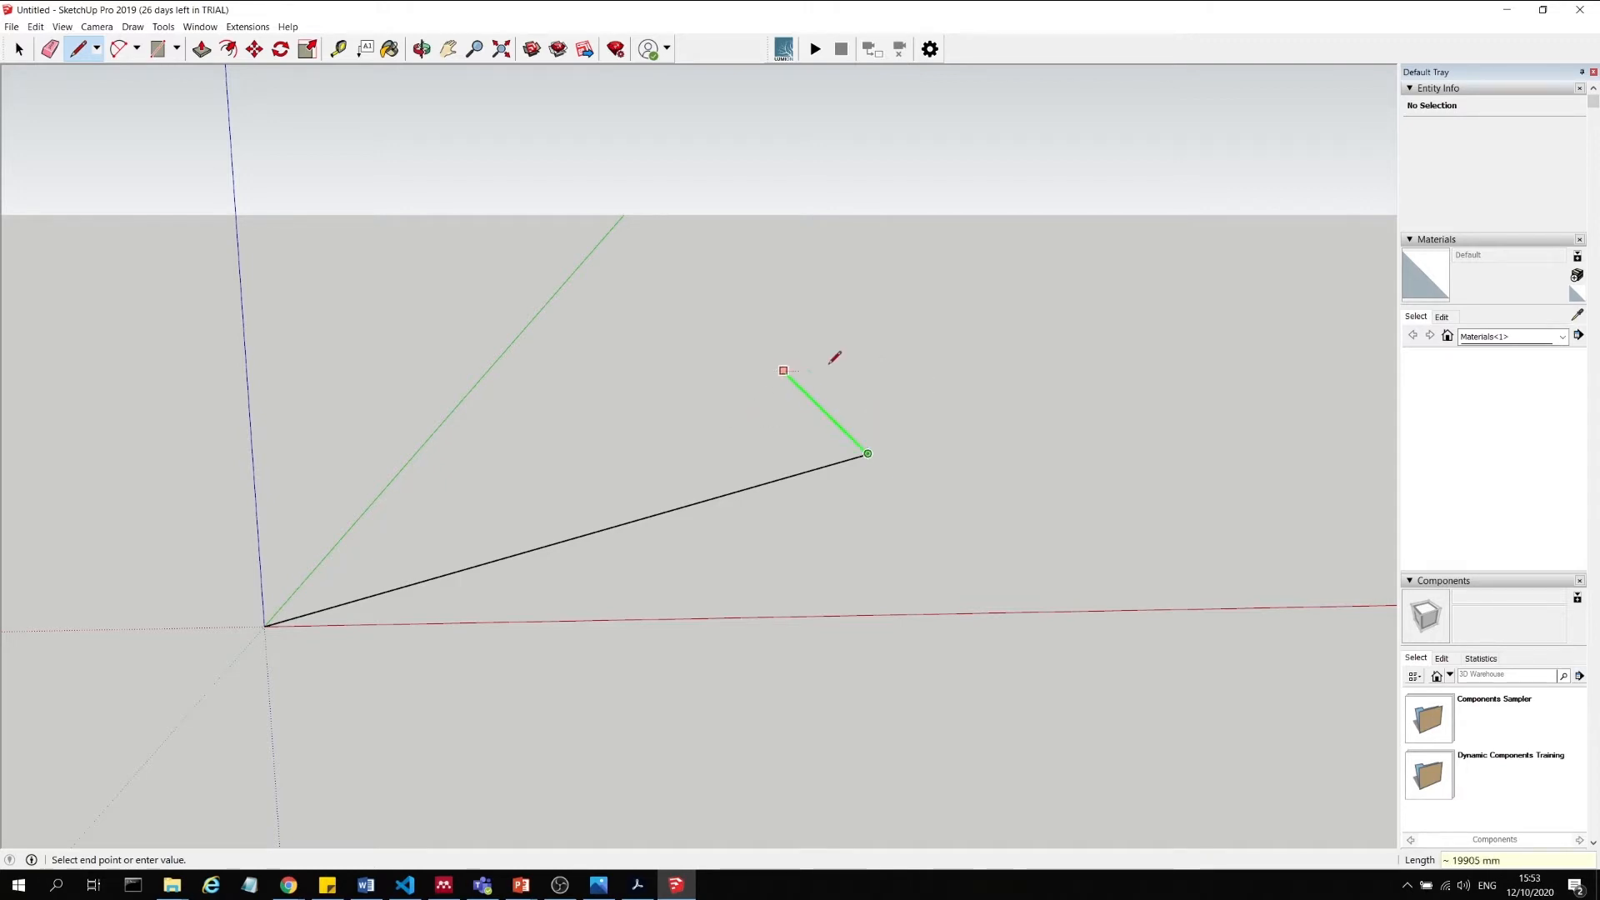
key("Escape")
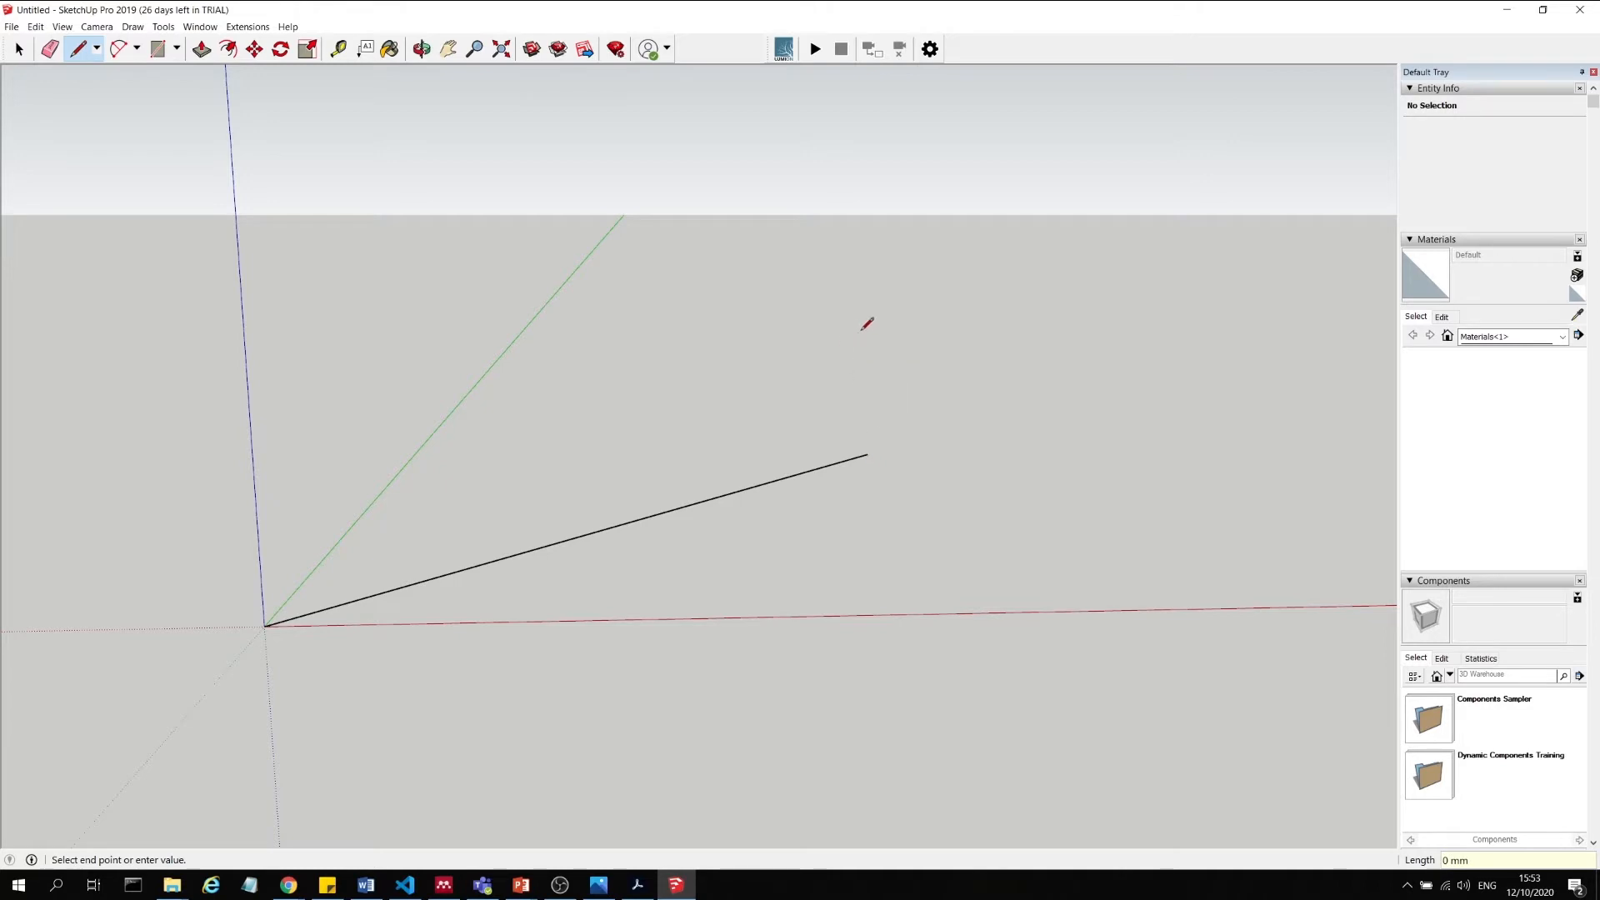
left_click(868, 454)
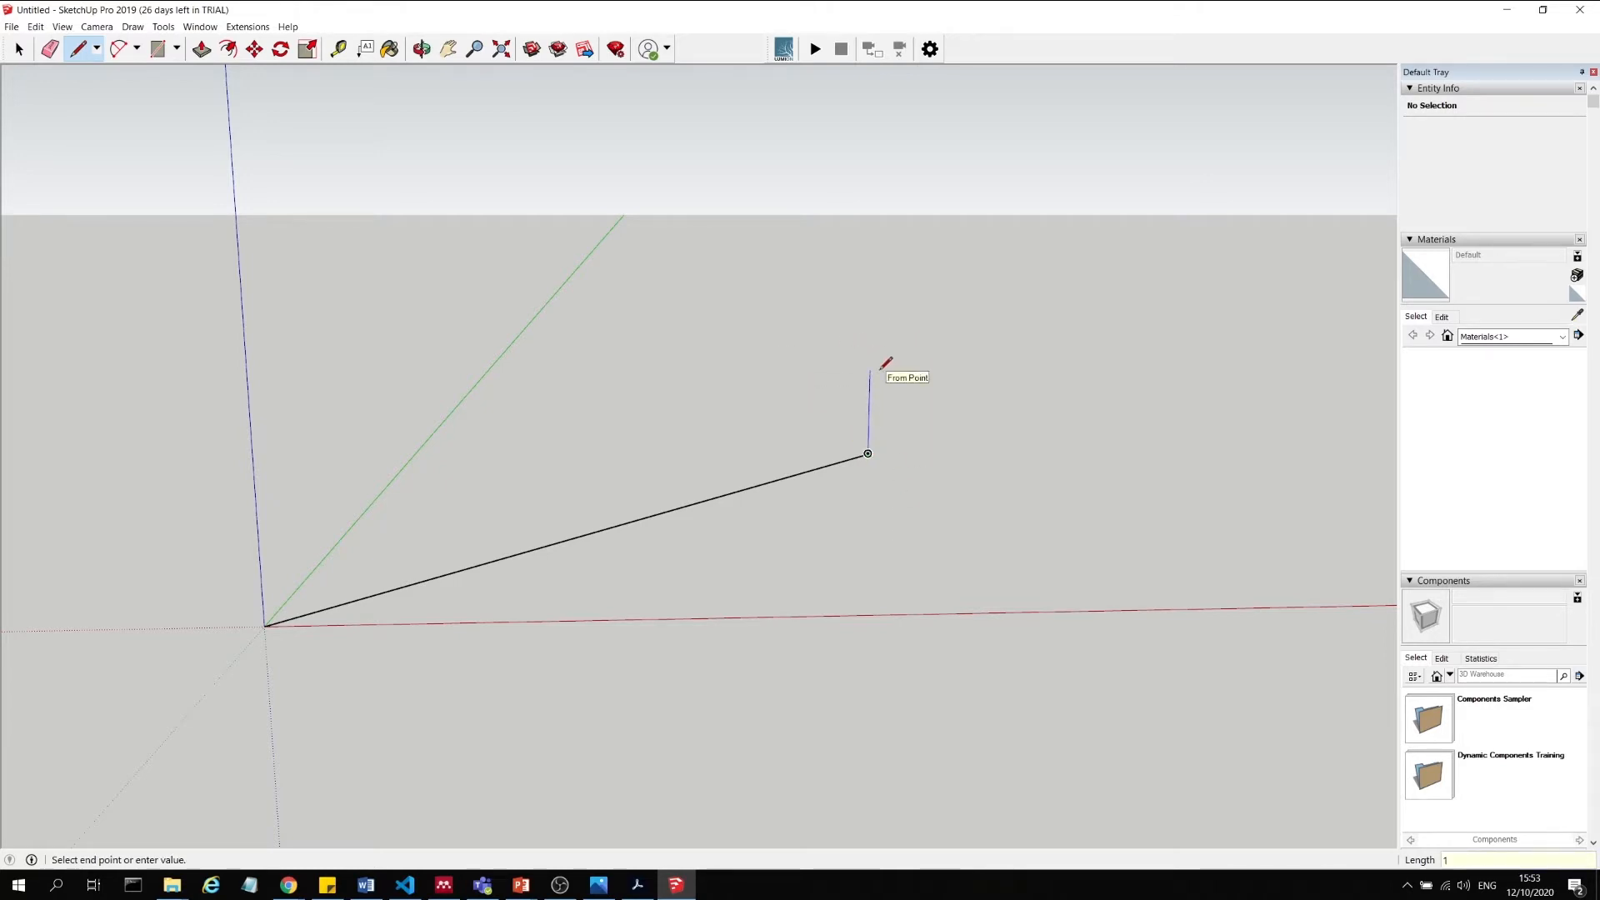
type("10000")
key("Return")
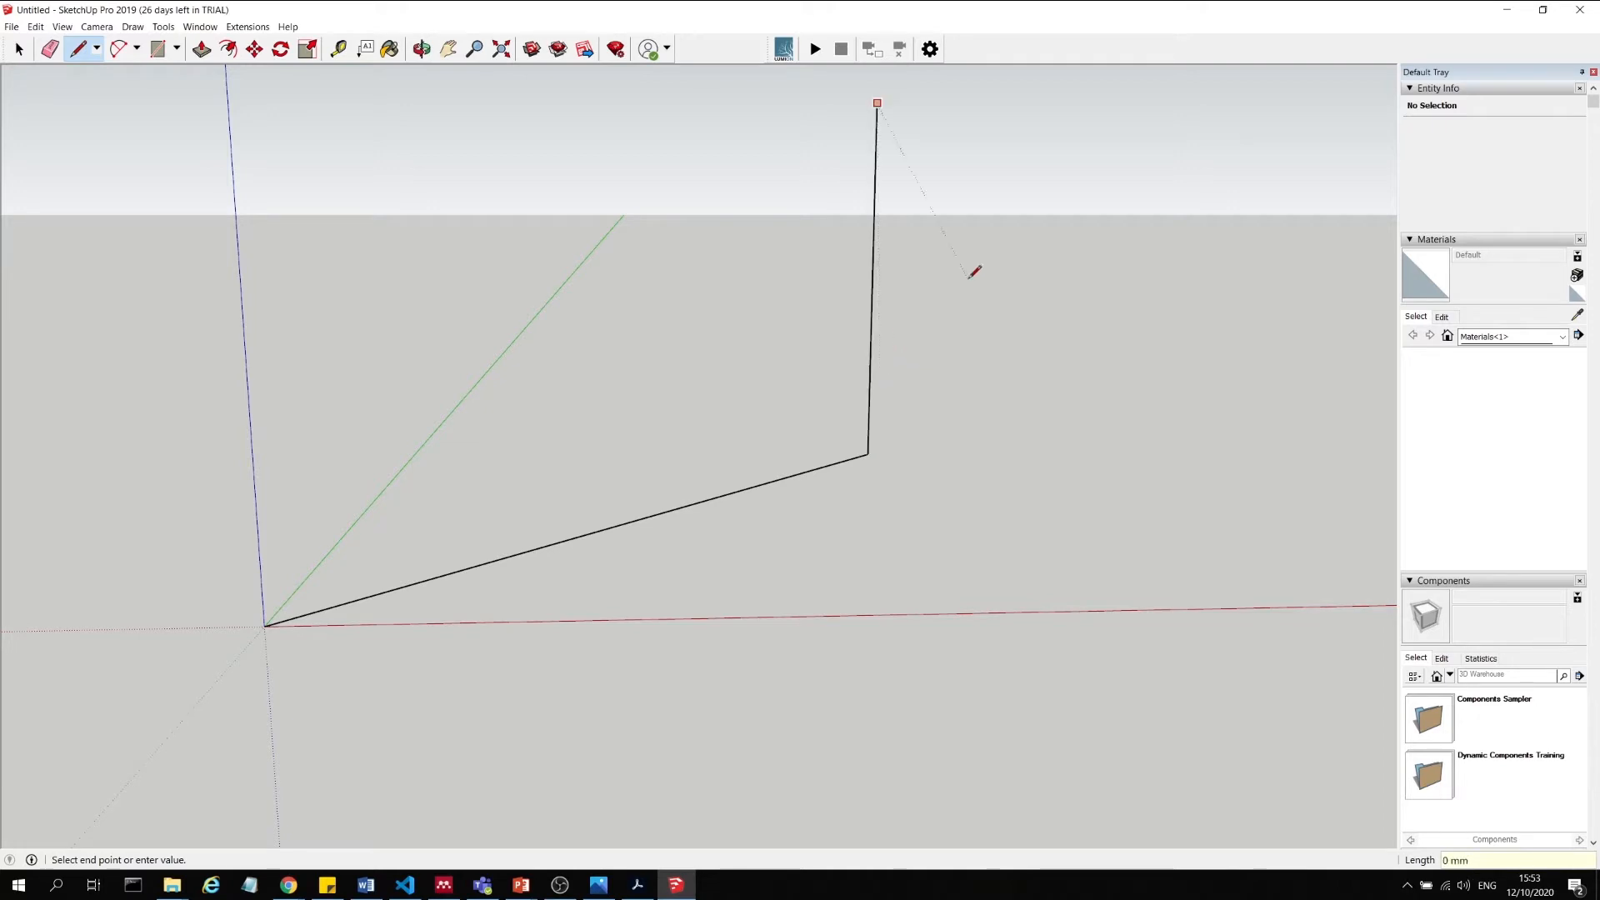
End line drawing and delete both connected edges from the model.
mouse_move(718, 434)
middle_mouse_down()
mouse_move(850, 425)
mouse_move(985, 354)
mouse_move(704, 272)
mouse_move(397, 358)
mouse_move(318, 525)
mouse_move(814, 472)
mouse_move(724, 511)
mouse_move(840, 467)
mouse_move(793, 564)
mouse_move(889, 357)
mouse_move(1186, 254)
middle_mouse_up()
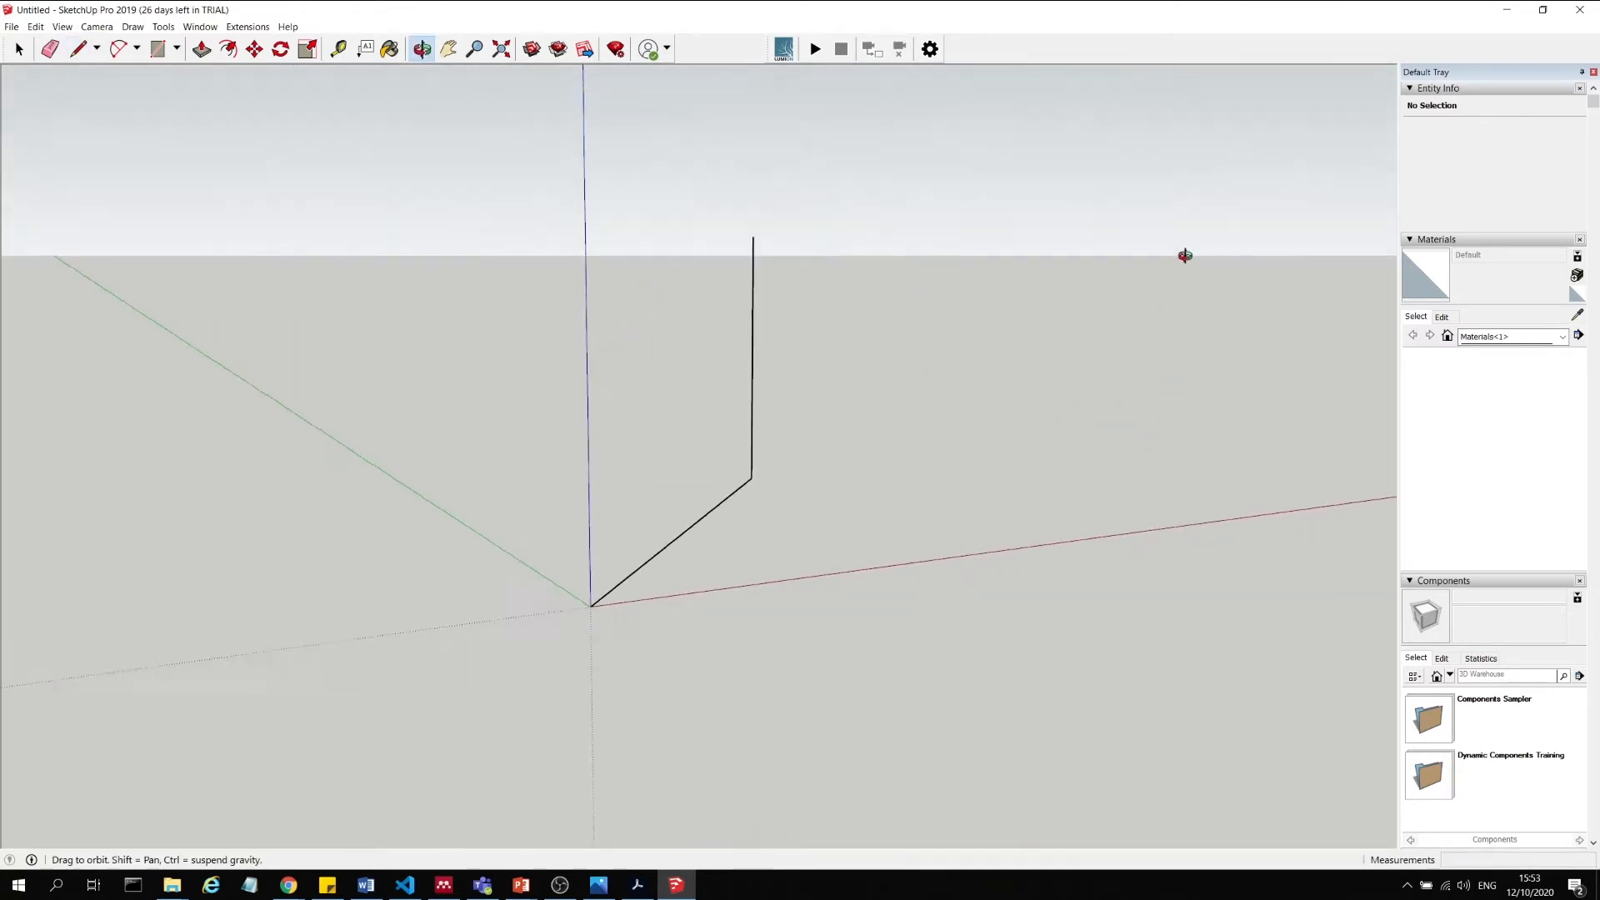
mouse_move(911, 229)
middle_mouse_down()
mouse_move(1079, 281)
mouse_move(875, 492)
middle_mouse_up()
key("Escape")
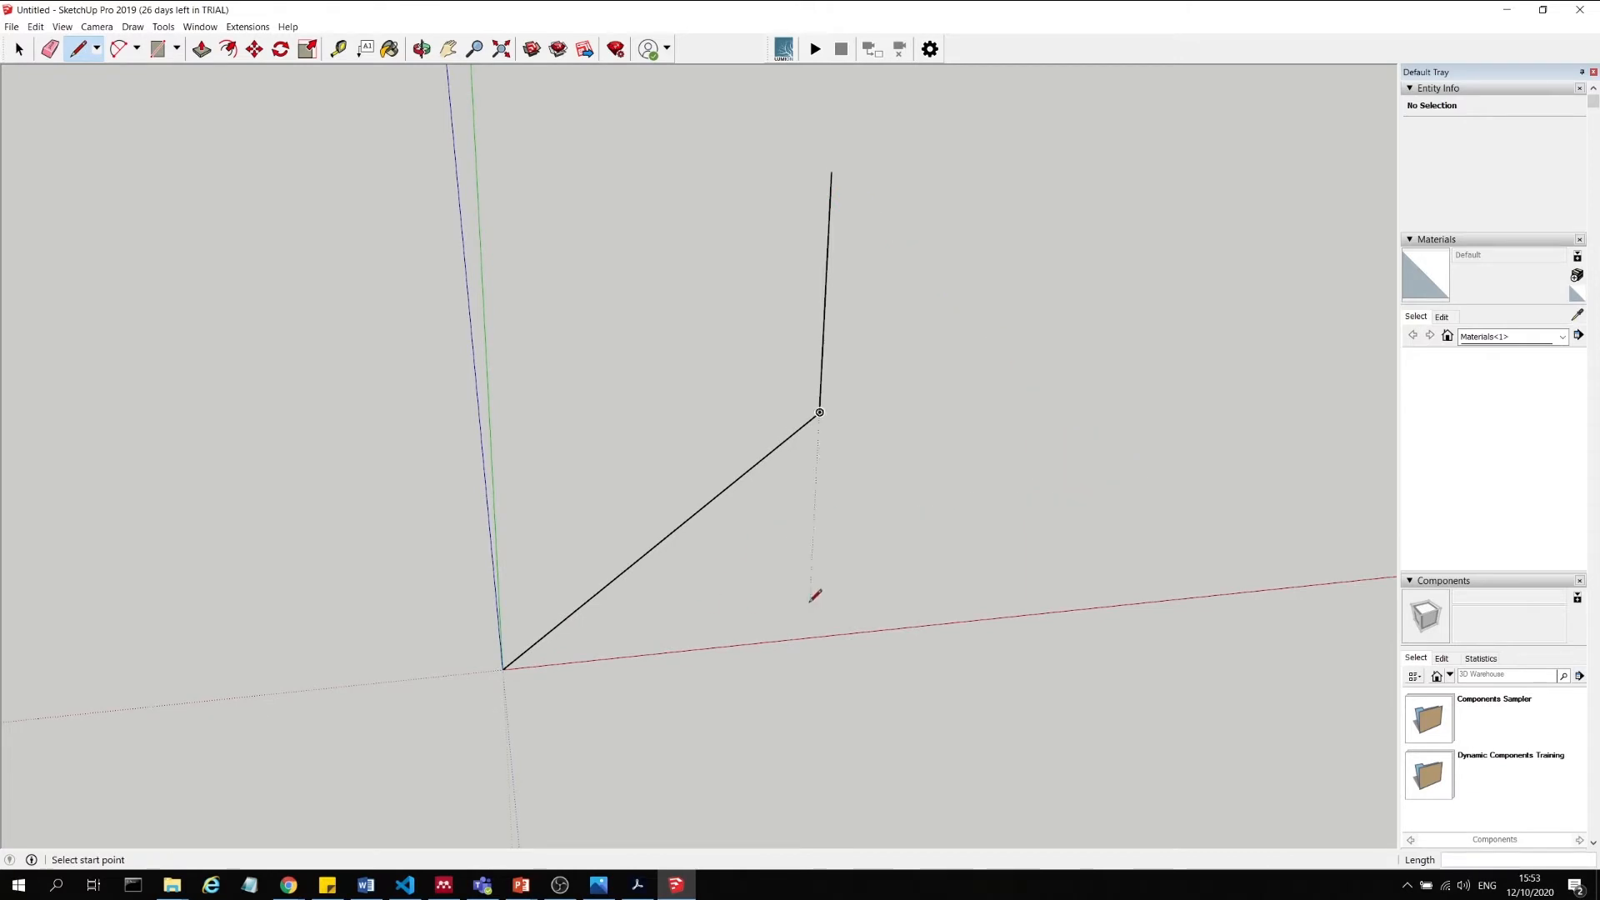
key("space")
key("Delete")
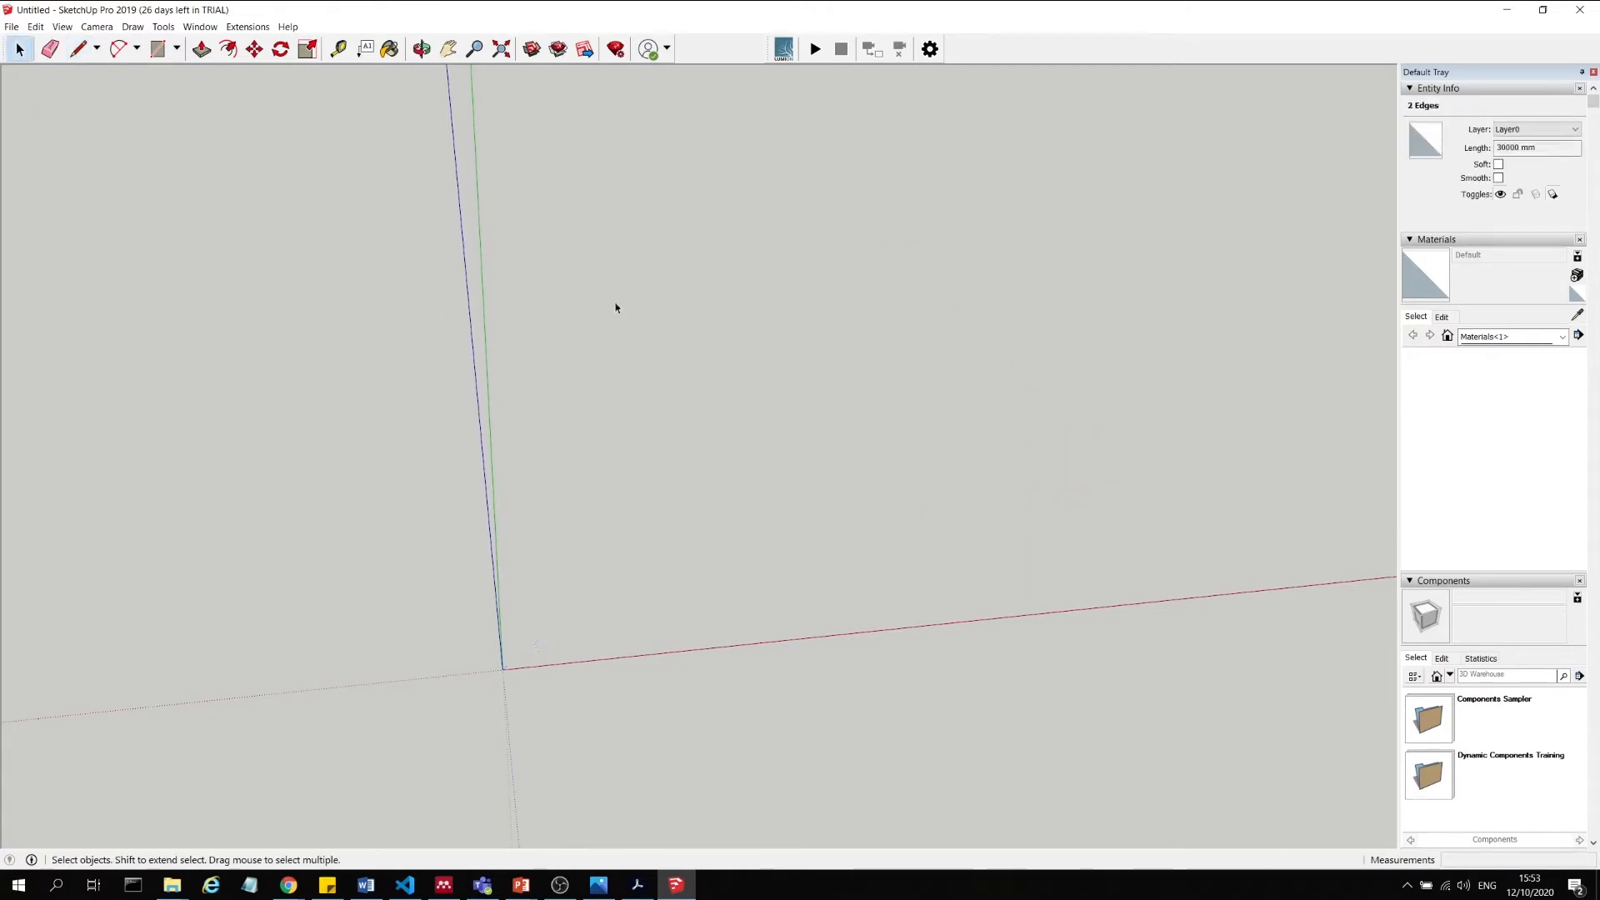
Draw a closed triangle with the Line tool, starting on the red axis near the origin, with a closing edge about 29226 mm long.
left_click(80, 52)
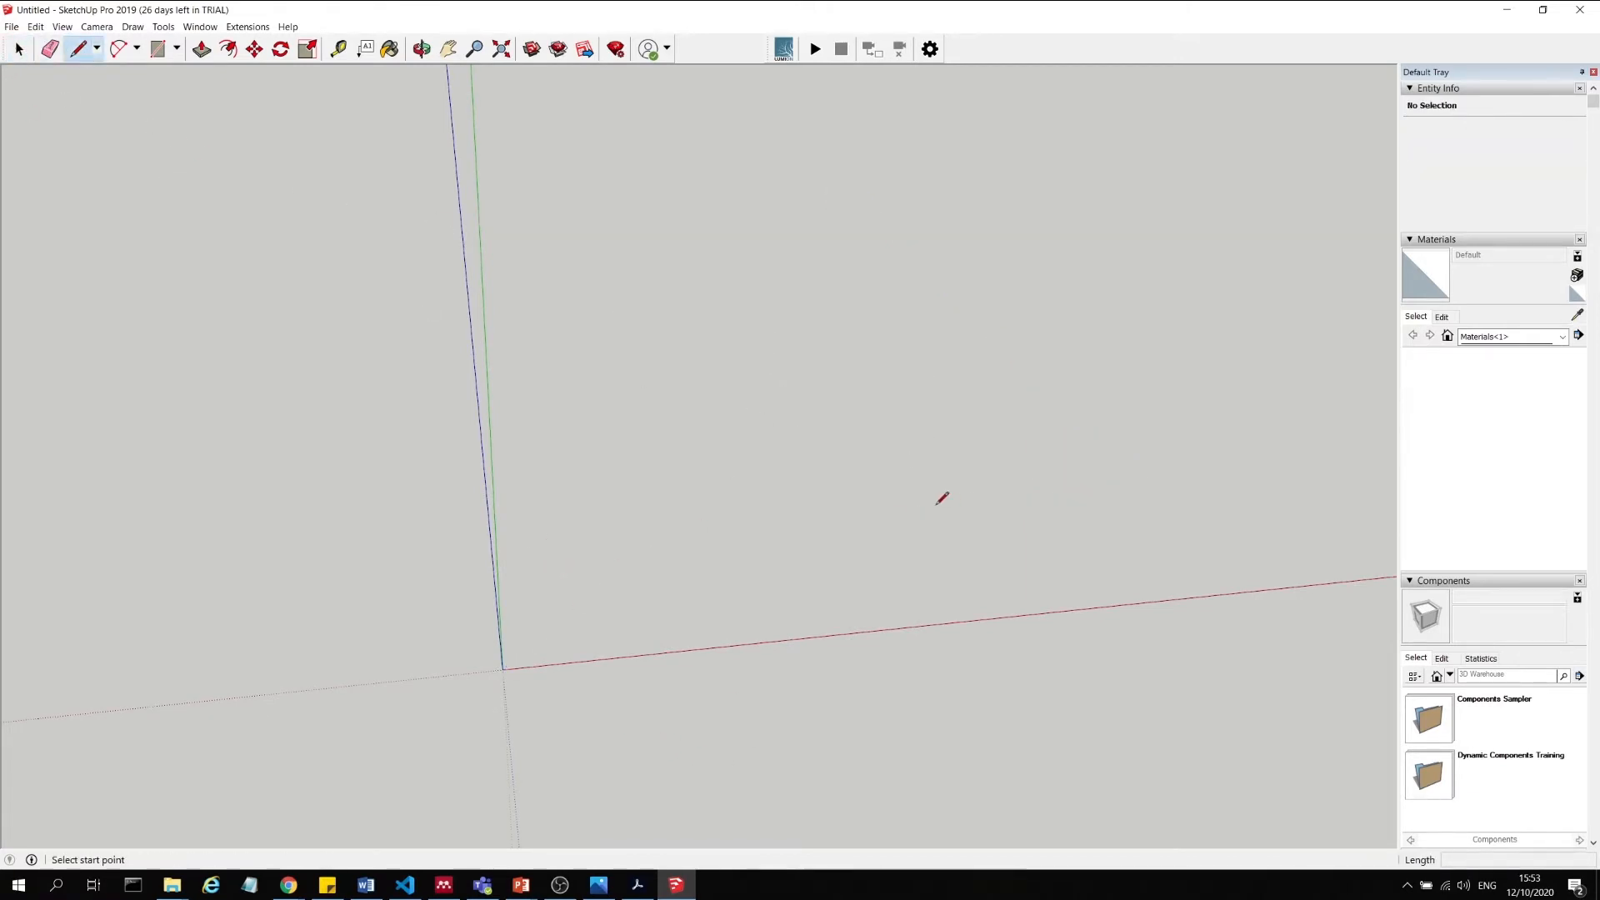
middle_click_drag(939, 497, 725, 447)
left_click(720, 449)
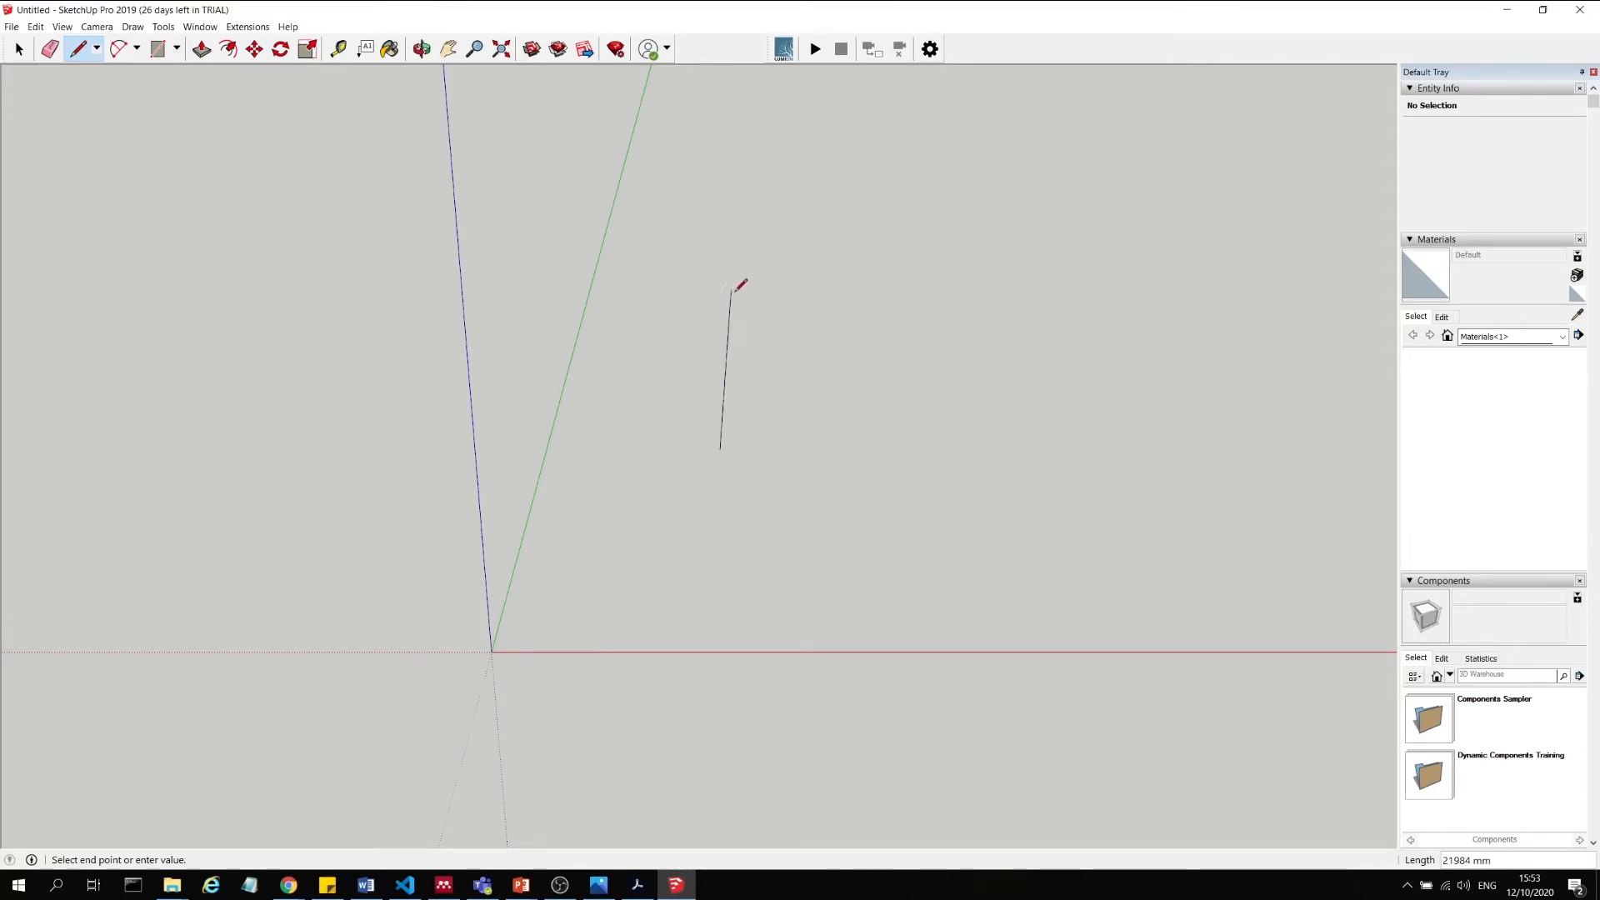
middle_click_drag(733, 288, 883, 339)
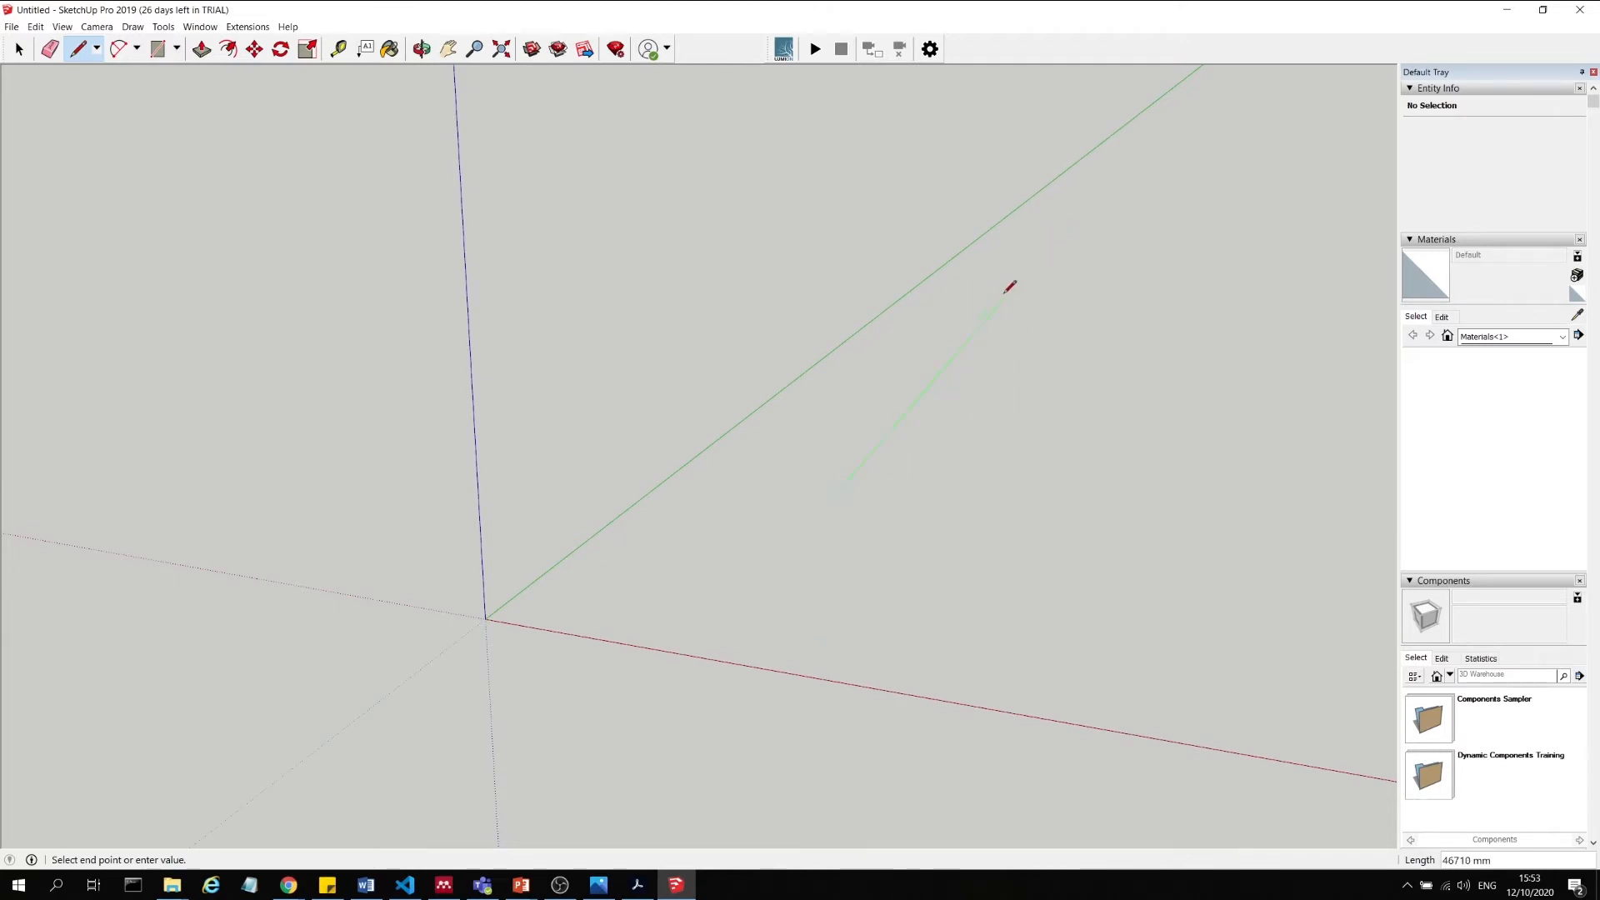
key("Escape")
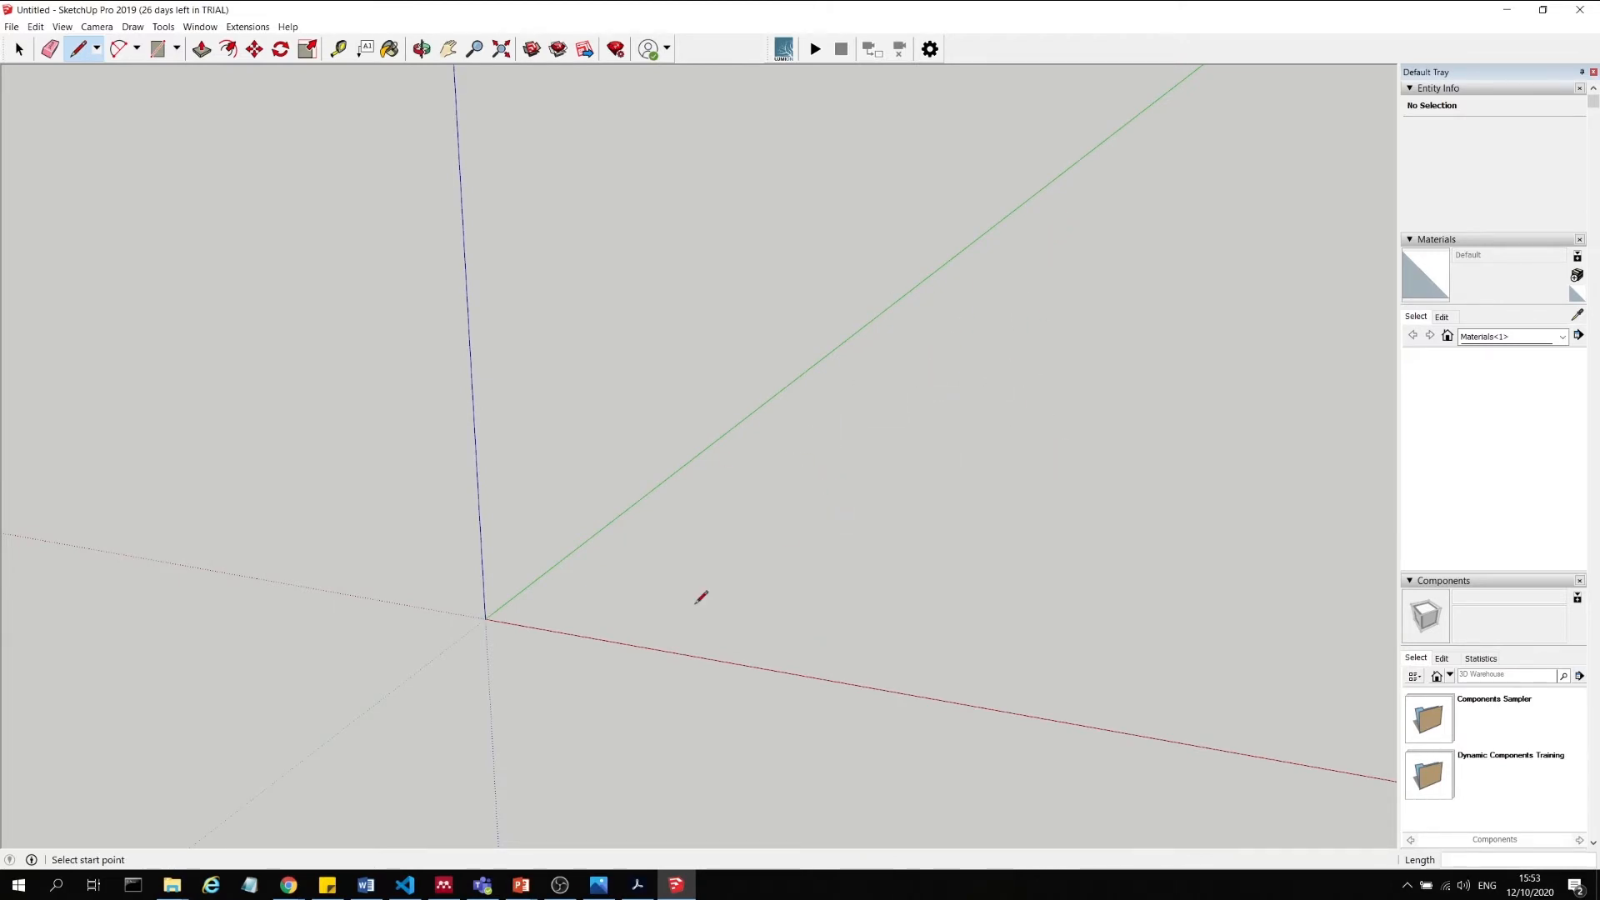
left_click(649, 647)
left_click(808, 392)
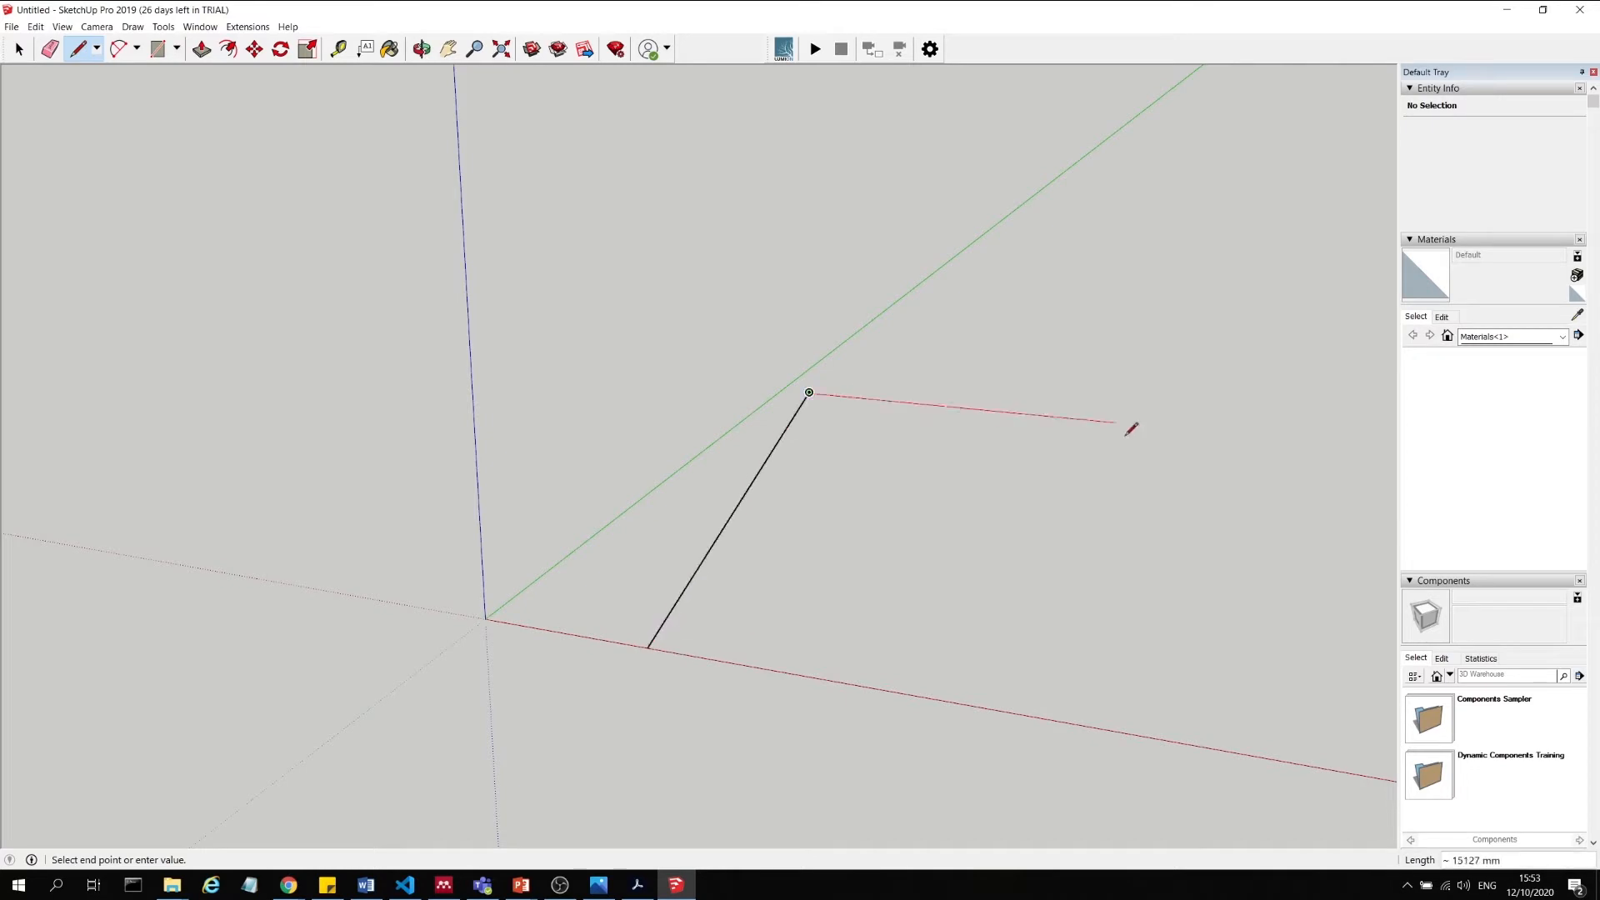
left_click(1168, 451)
left_click(649, 647)
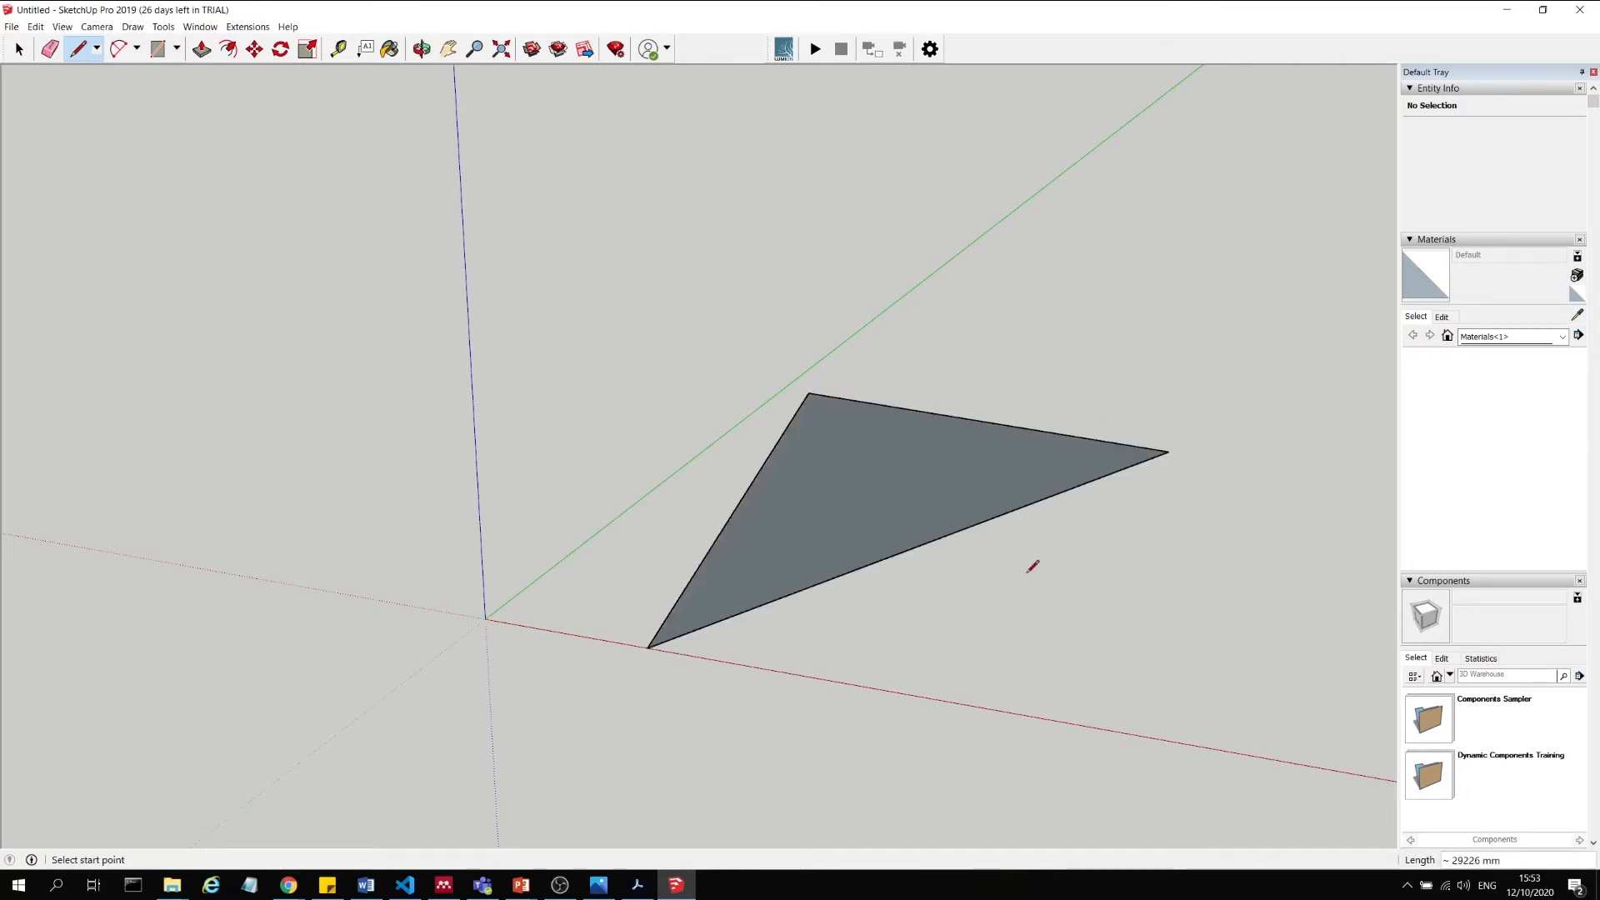
Examine the triangle's face from above and below, selecting it to compare its front and back sides.
middle_click_drag(1085, 510, 1096, 178)
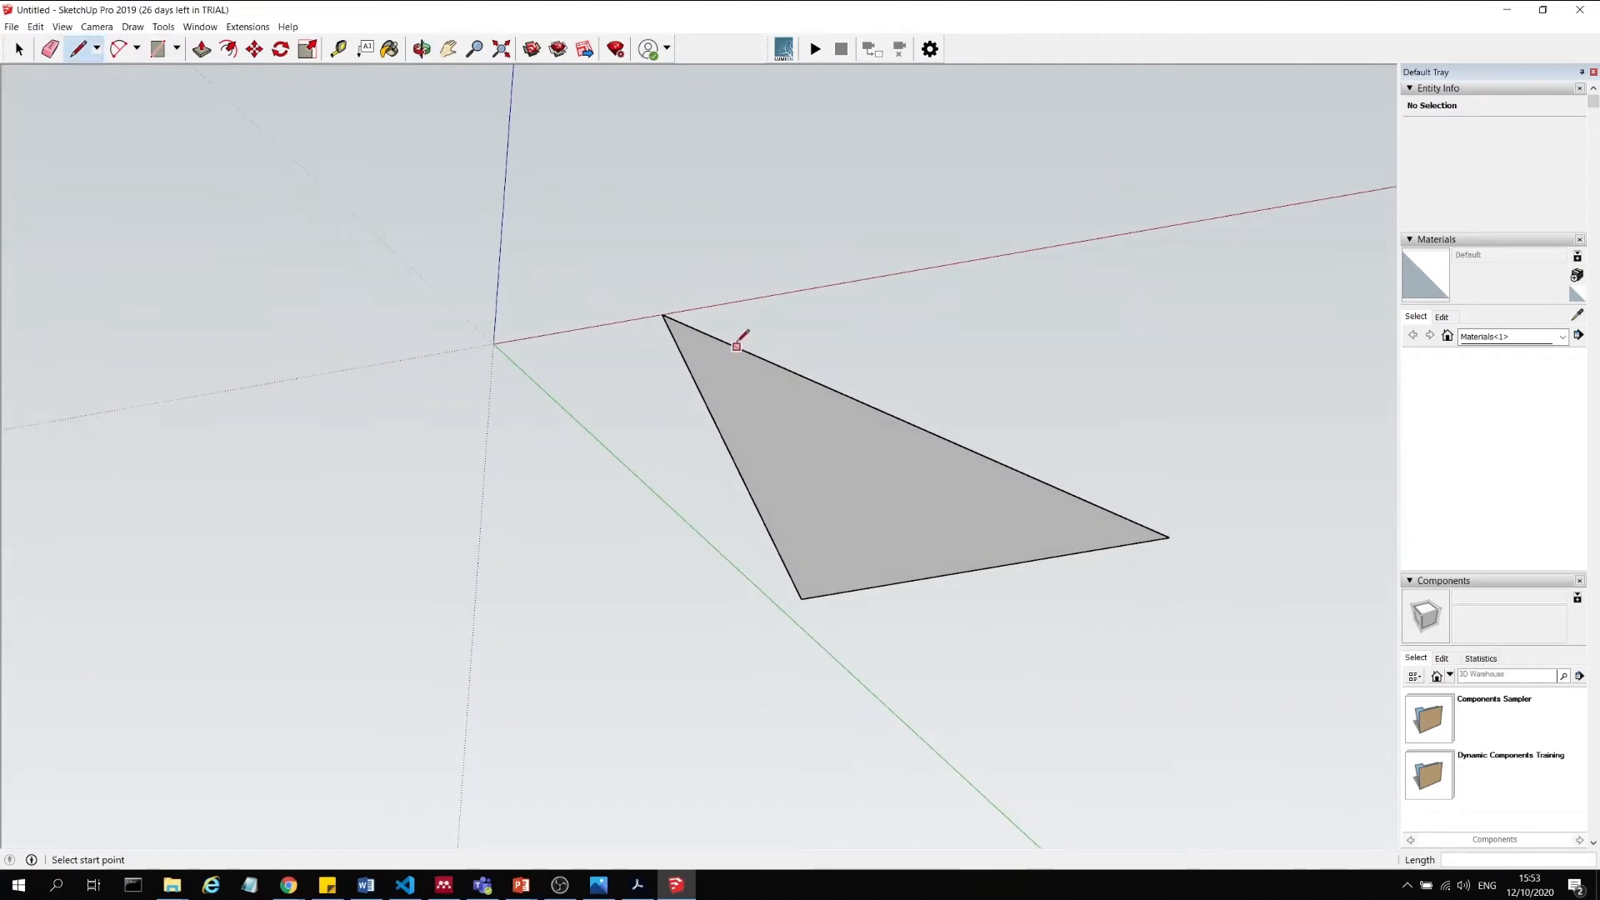
middle_click_drag(742, 336, 103, 158)
middle_click_drag(625, 297, 650, 507)
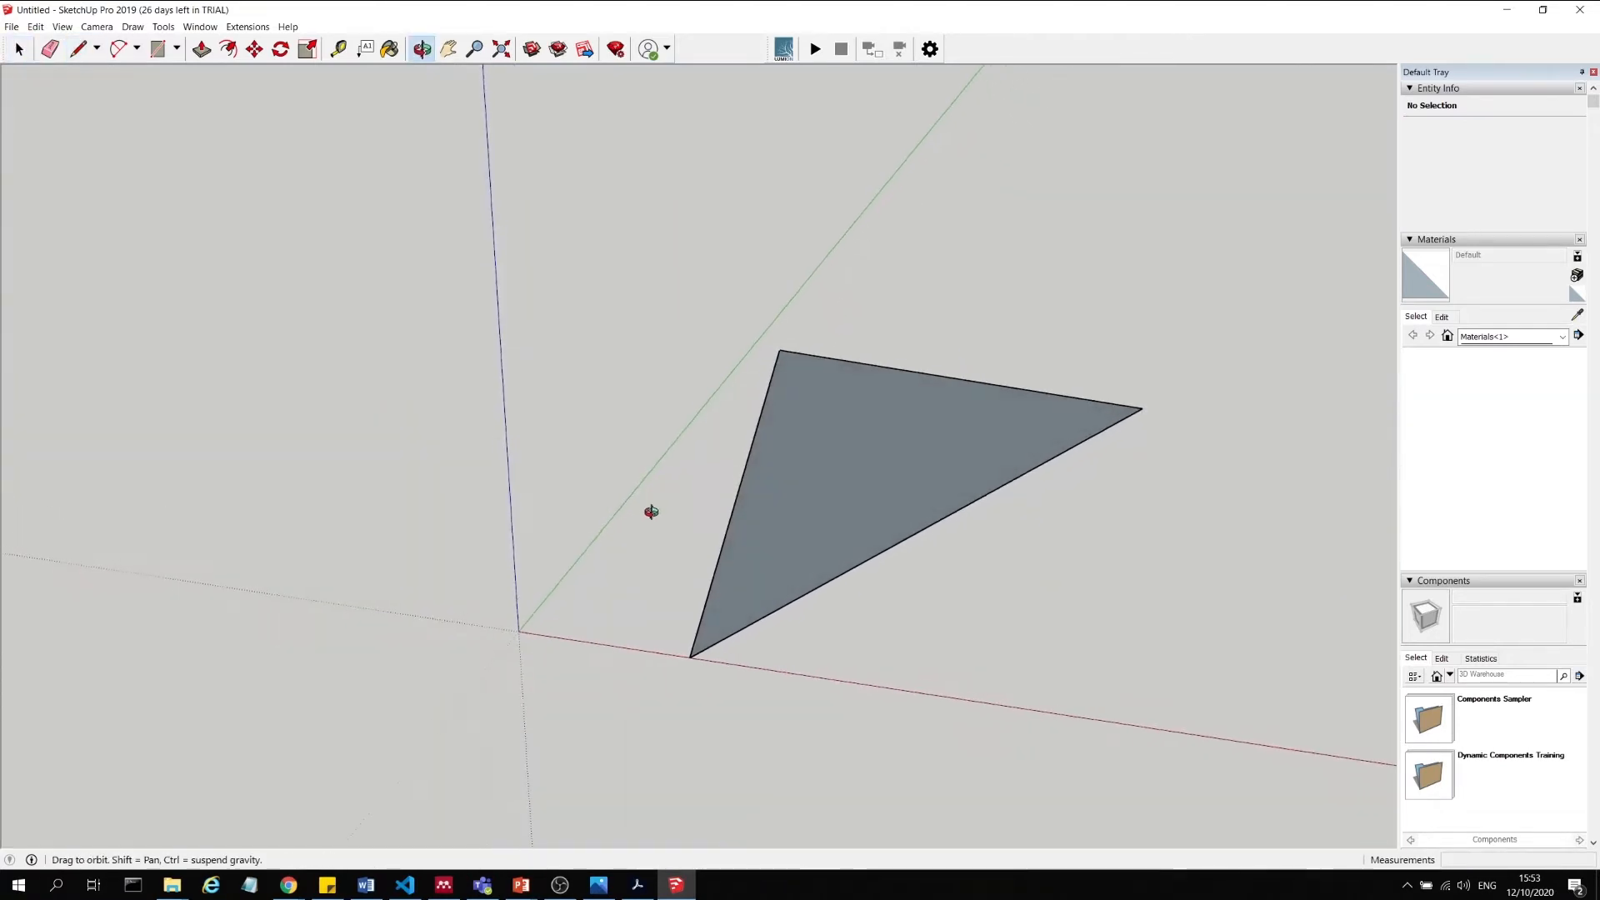
left_click(852, 470)
middle_click_drag(853, 470, 1010, 339)
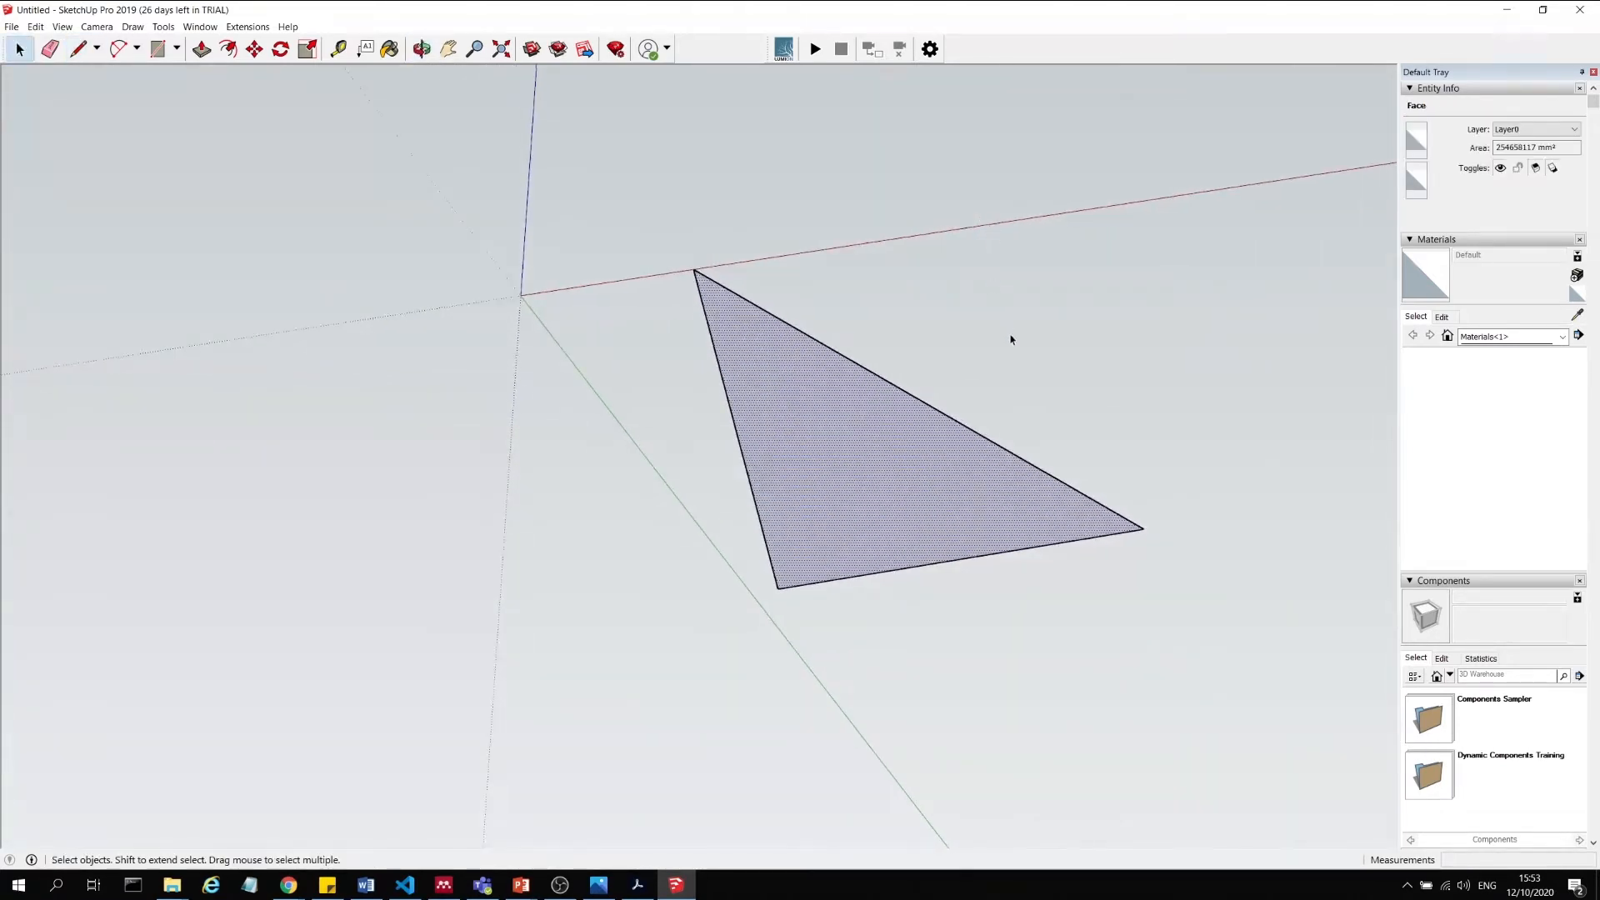
left_click(1007, 268)
middle_click_drag(1008, 267, 956, 593)
left_click(888, 450)
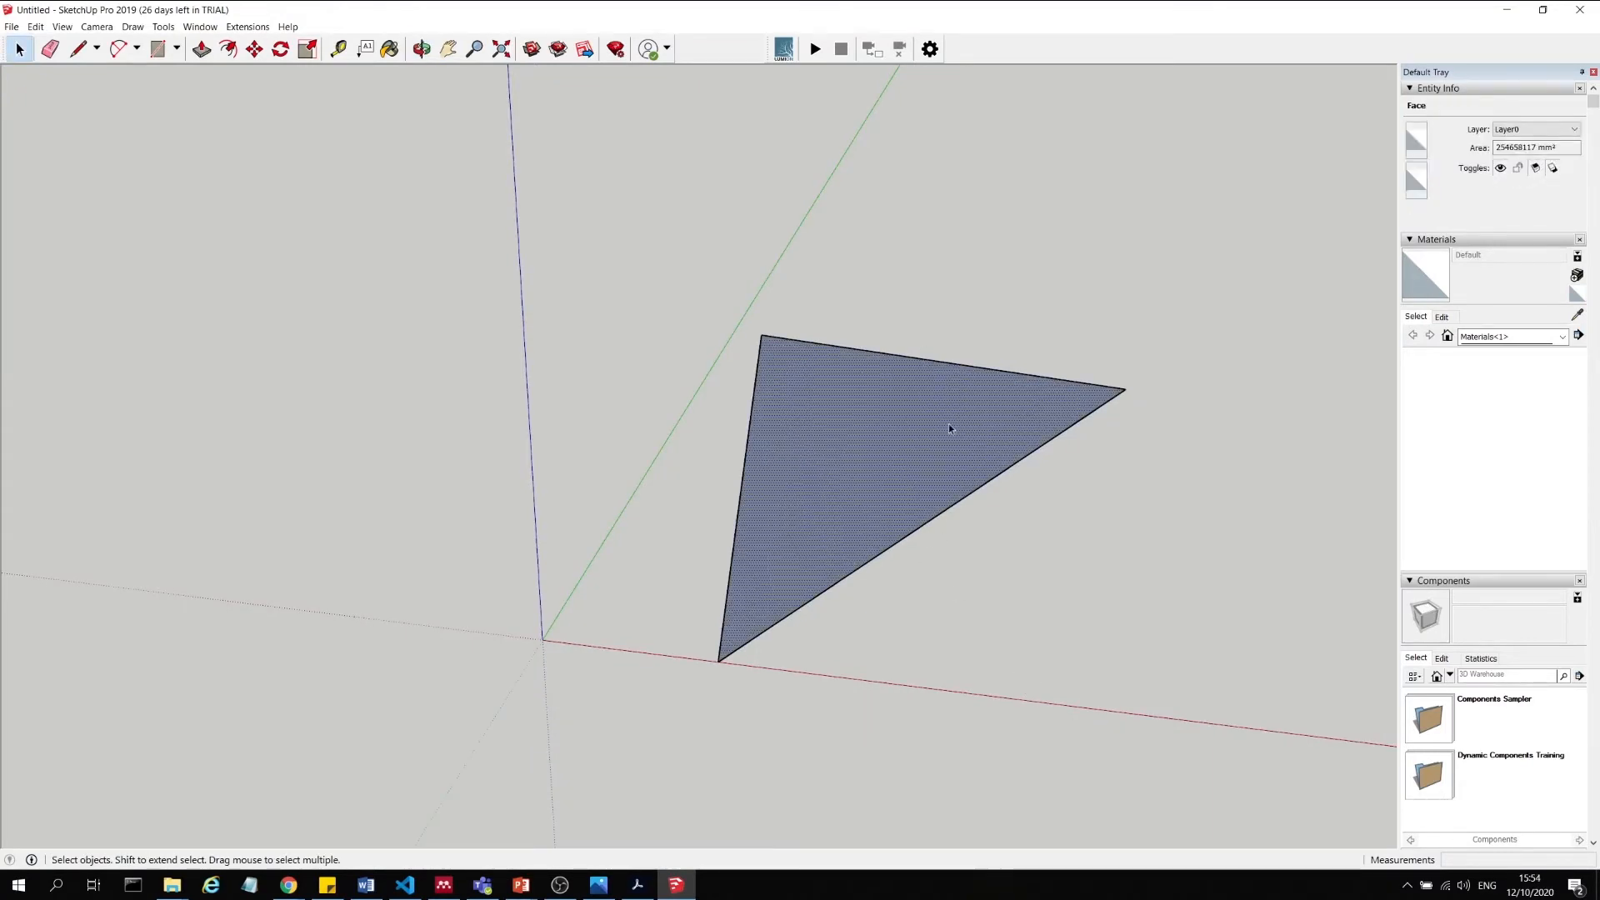
Reverse the triangle's face so its light front side points upward, trying Orient Faces first.
middle_click_drag(990, 679, 904, 750)
left_click(986, 325)
left_click(829, 497)
right_click(899, 386)
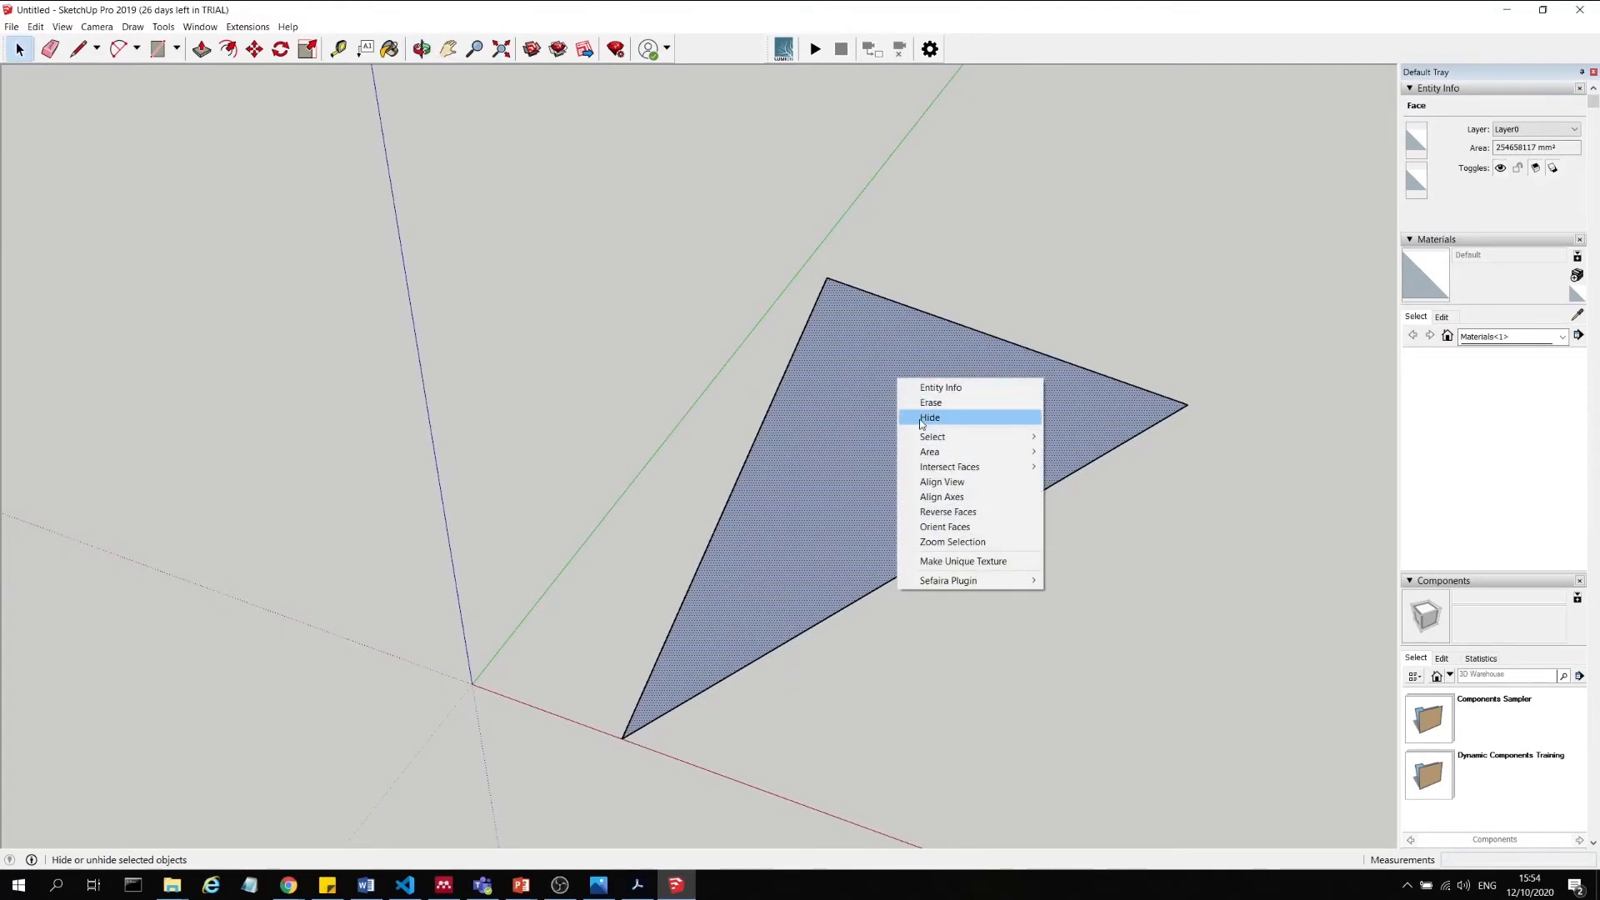
left_click(966, 527)
right_click(920, 450)
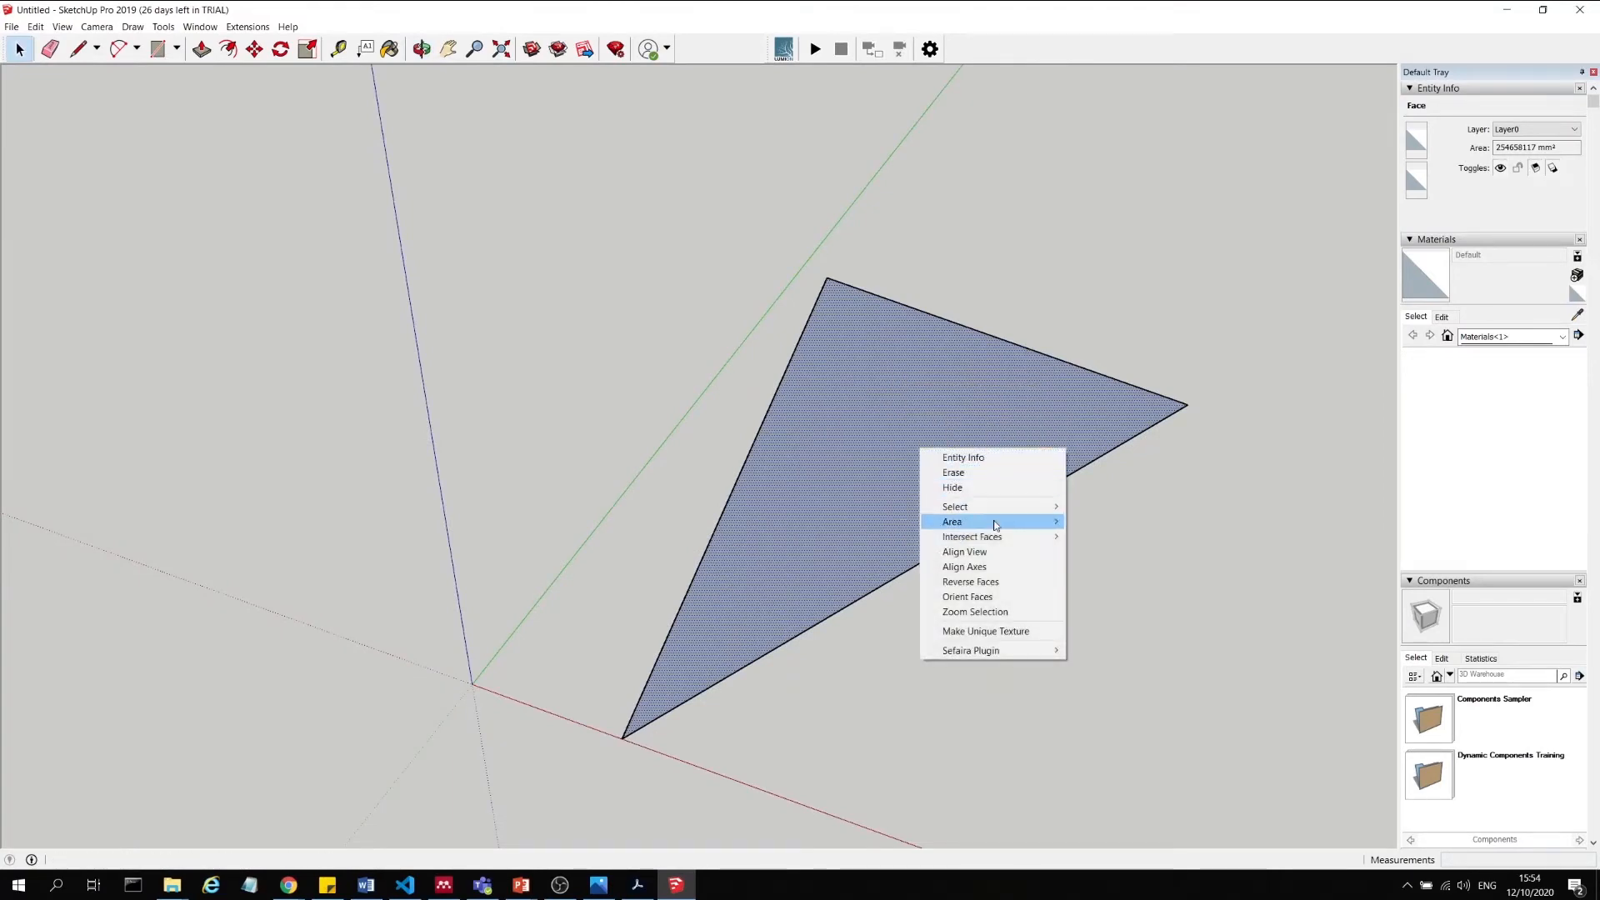
left_click(1008, 583)
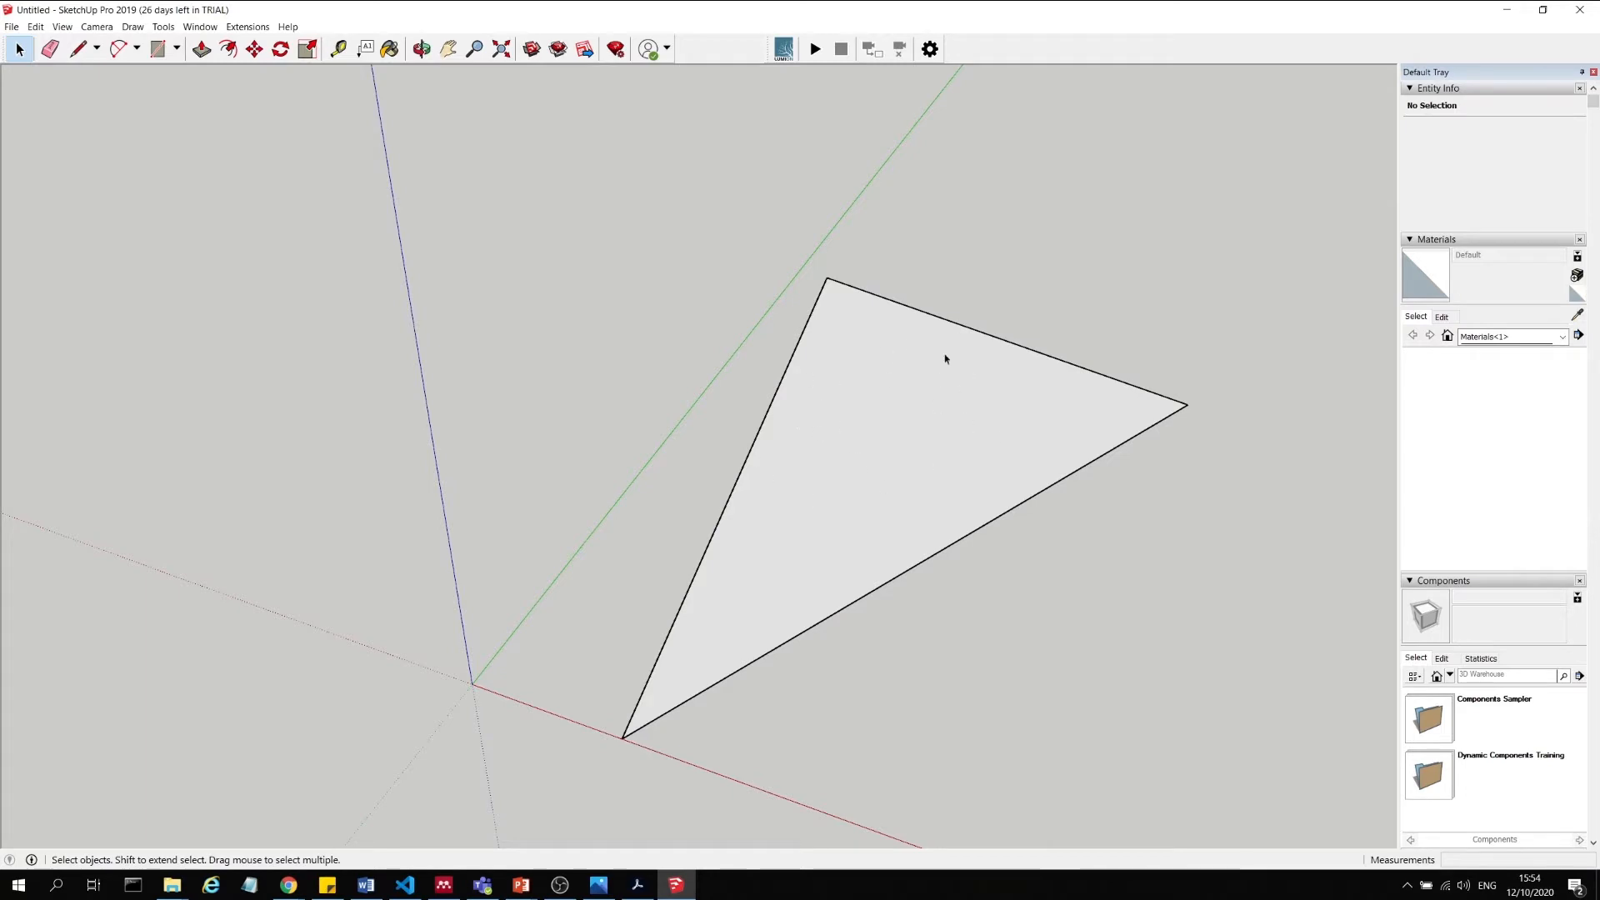
Reverse the triangle's face again so its darker back side points upward.
middle_click_drag(916, 447, 757, 517)
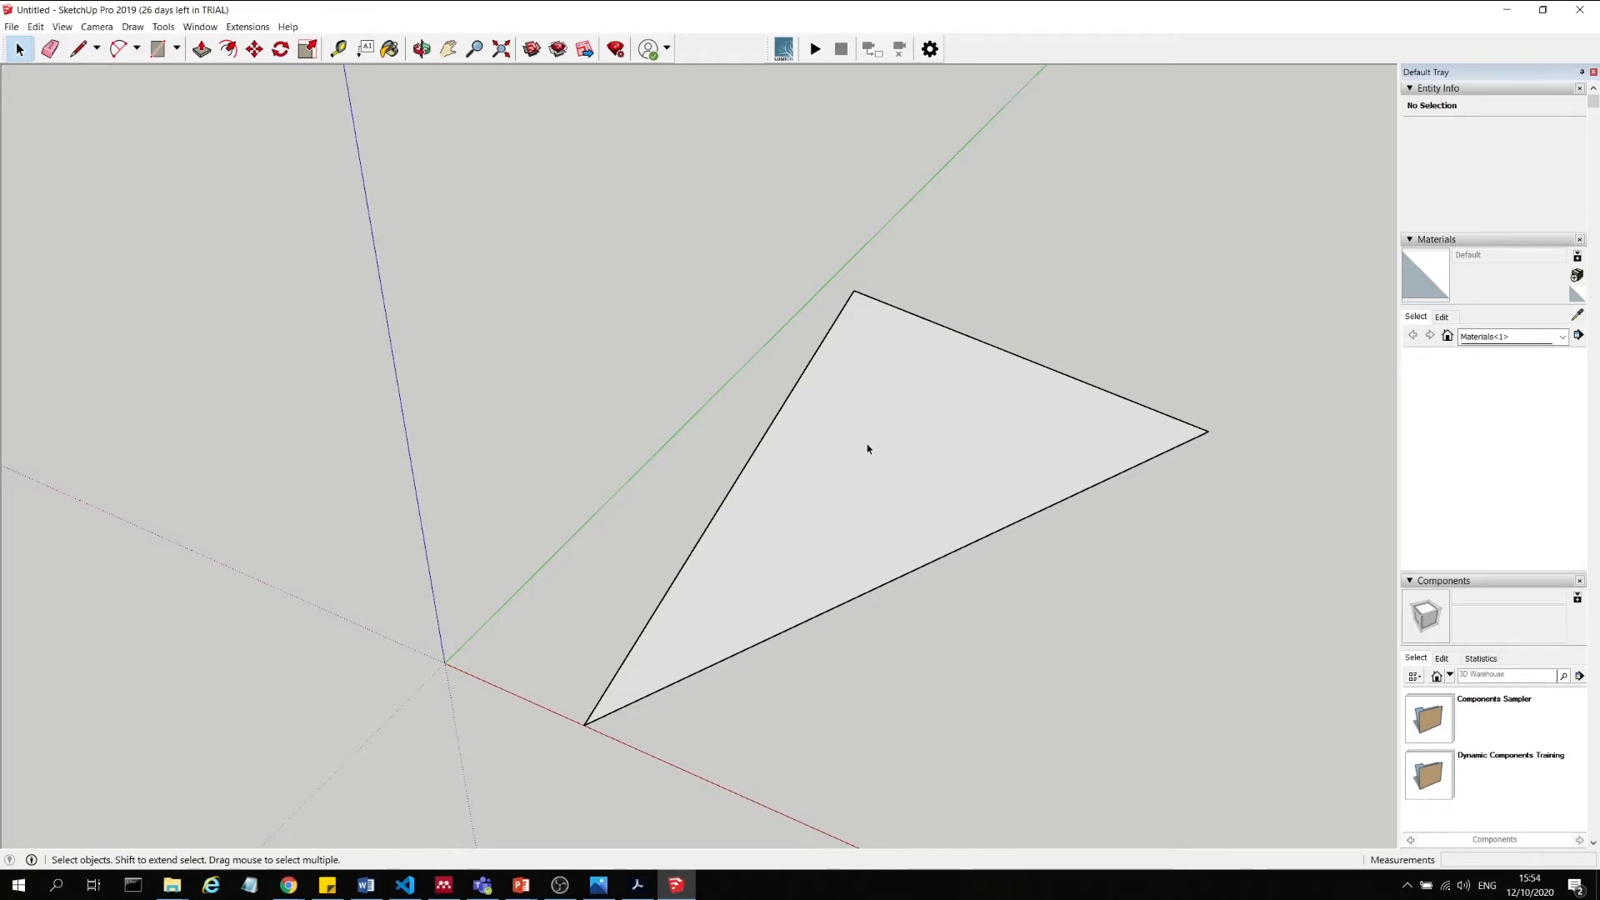
left_click(868, 448)
right_click(795, 427)
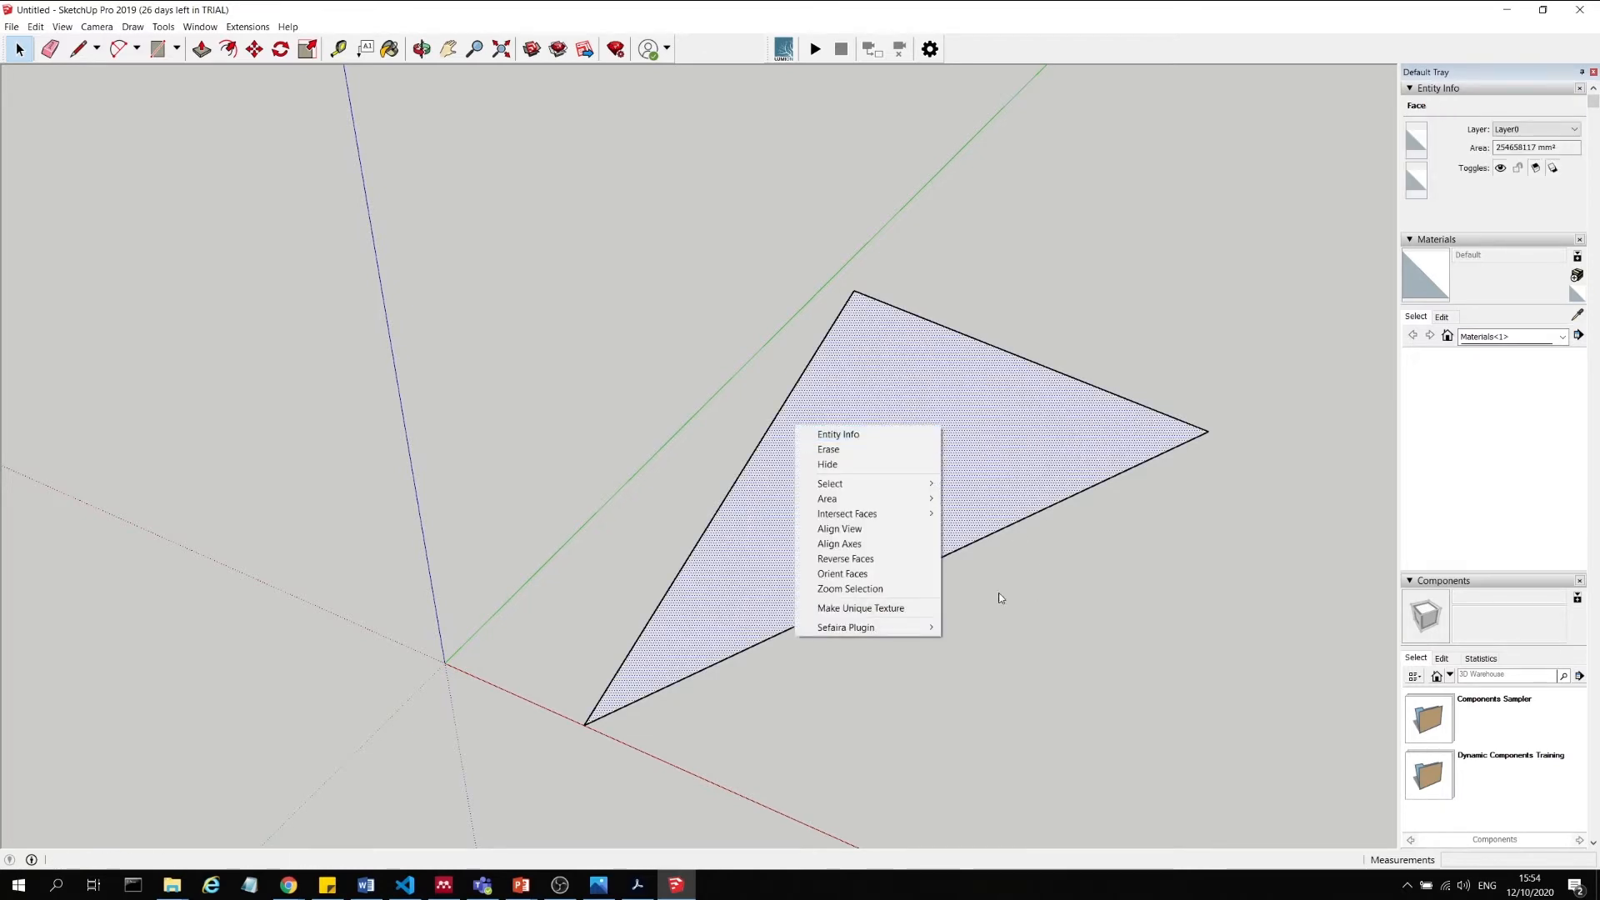
left_click(914, 558)
left_click(947, 678)
middle_click_drag(947, 678, 866, 449)
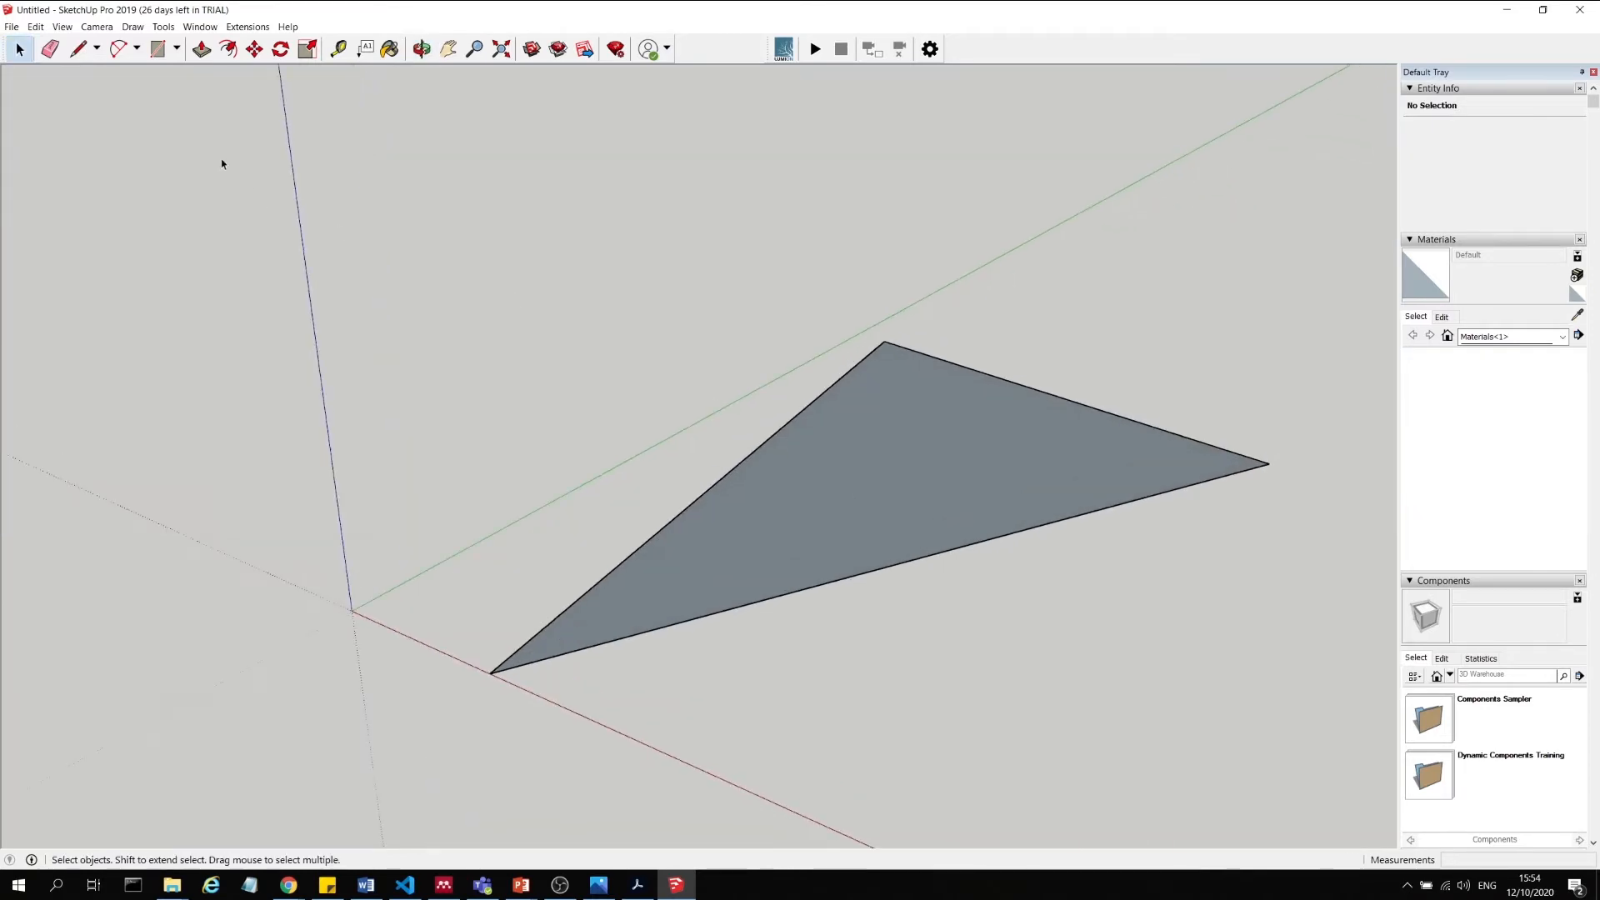
Draw a rectangle of about 21042 by 25844 mm flat on the ground, starting at the origin beside the triangle.
left_click(155, 53)
middle_click_drag(1042, 467, 975, 429)
left_click(575, 563)
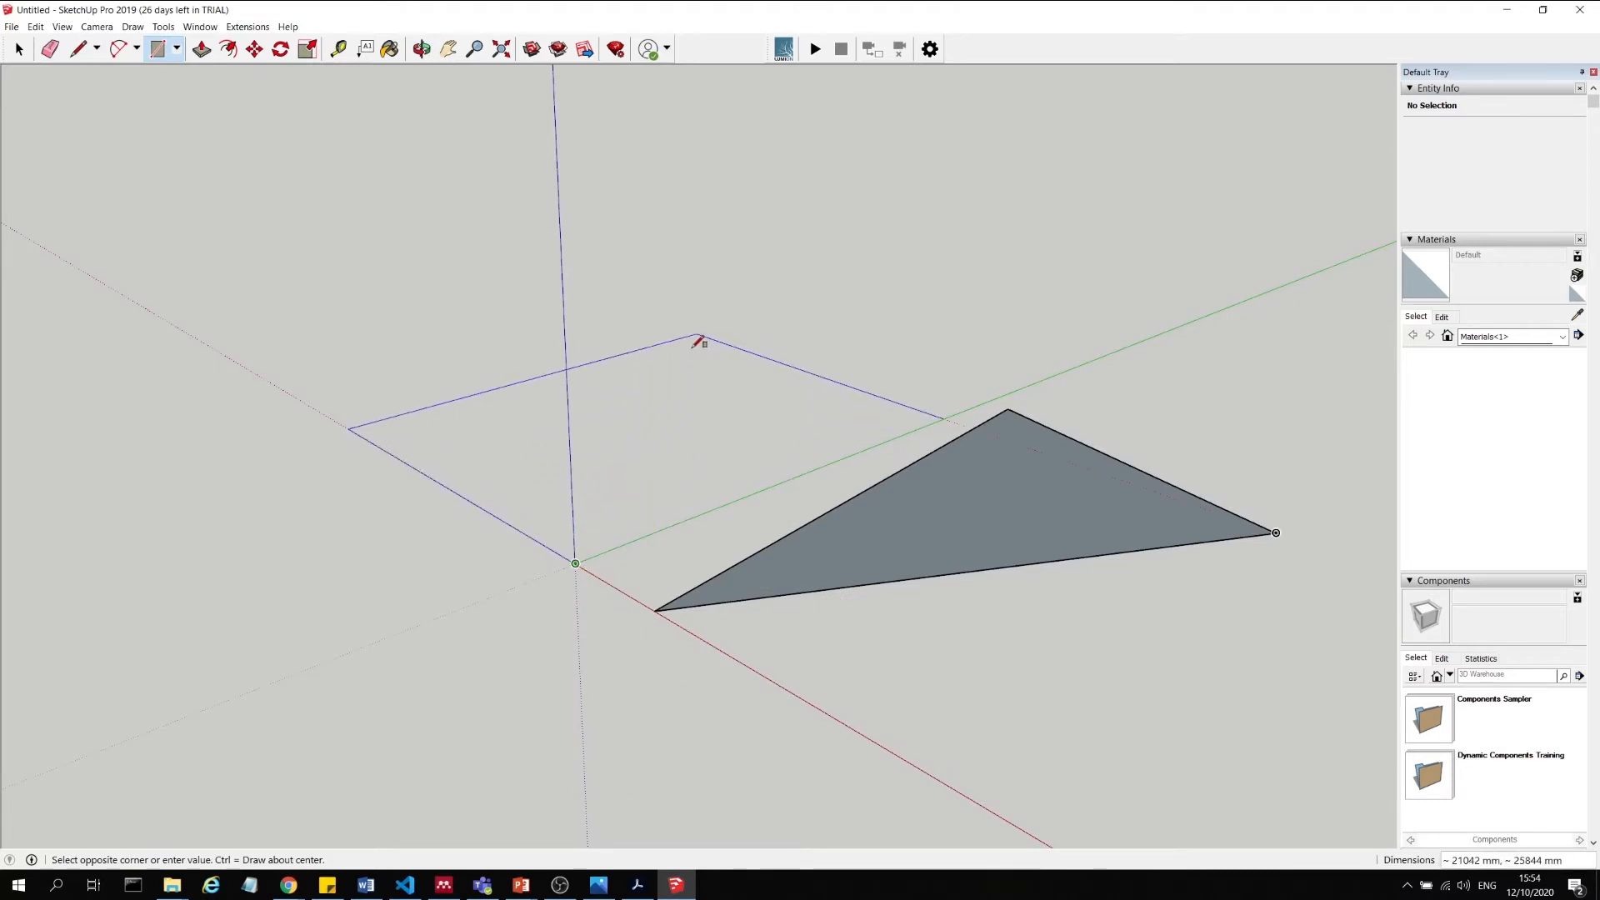
left_click(697, 337)
Draw a vertical rectangle of about 13972 by 16851 mm from the origin, standing along the green axis.
middle_click_drag(621, 570, 561, 425)
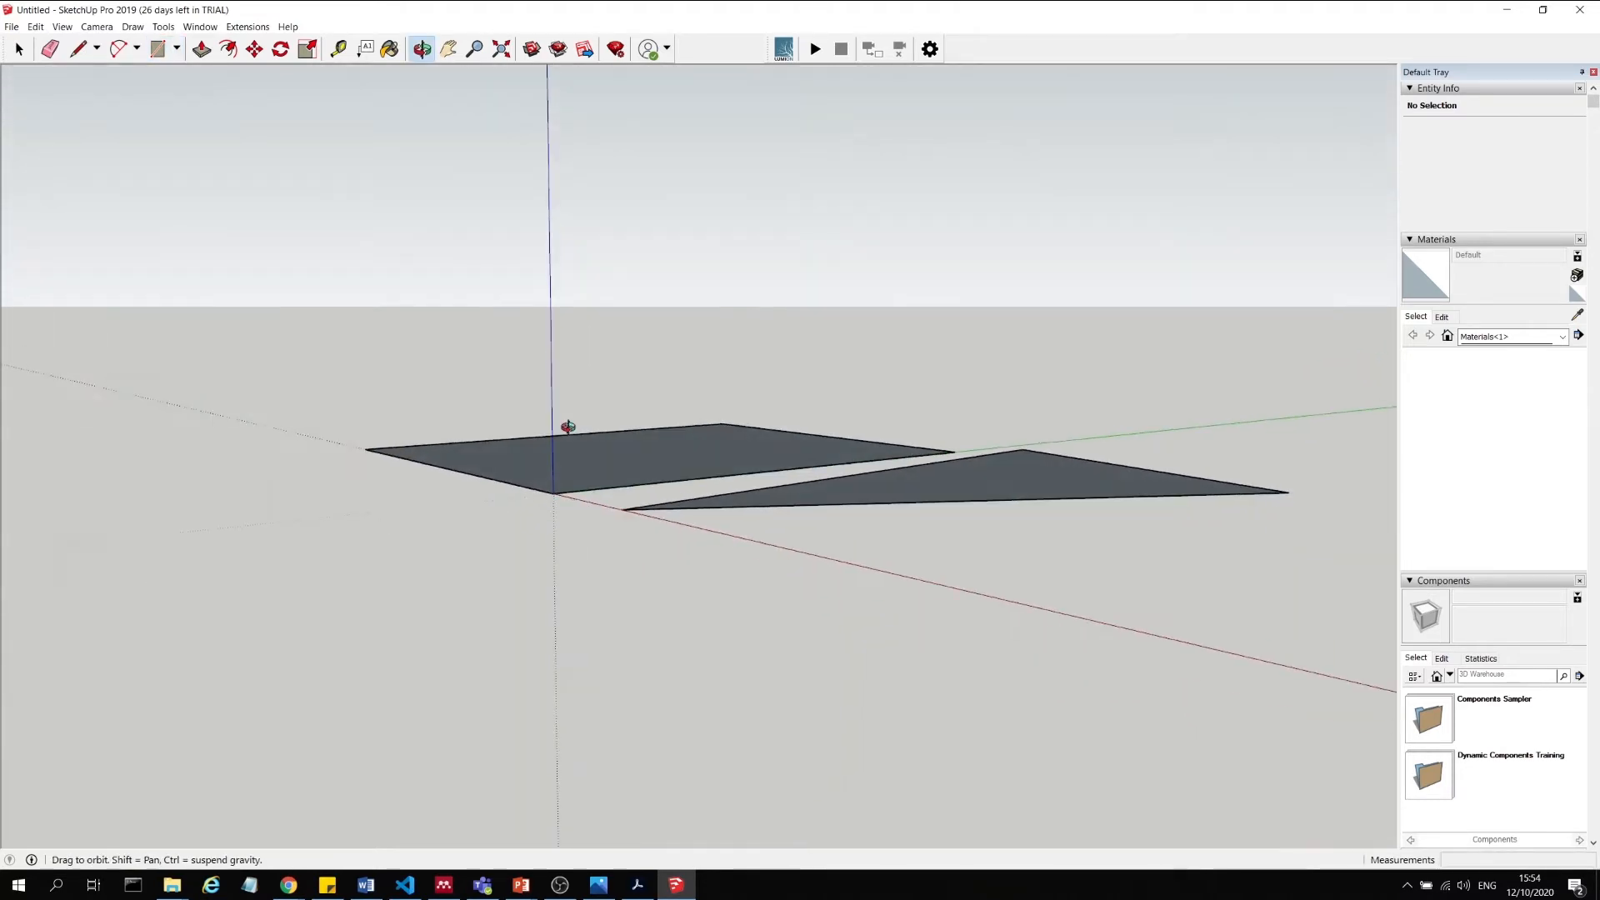
left_click(553, 495)
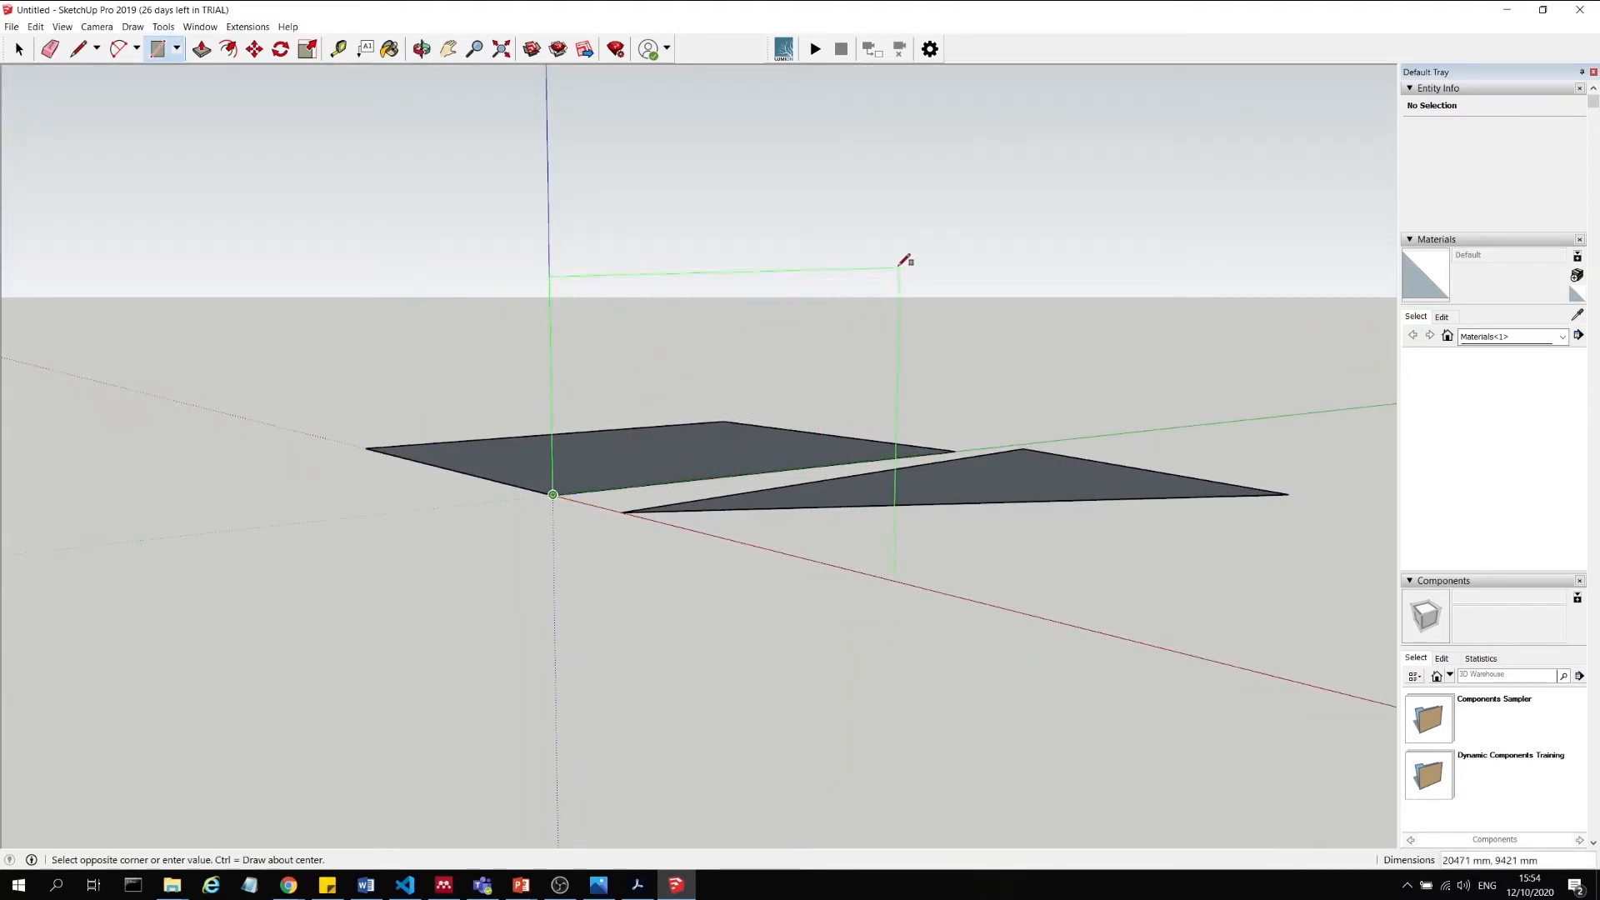
left_click(848, 183)
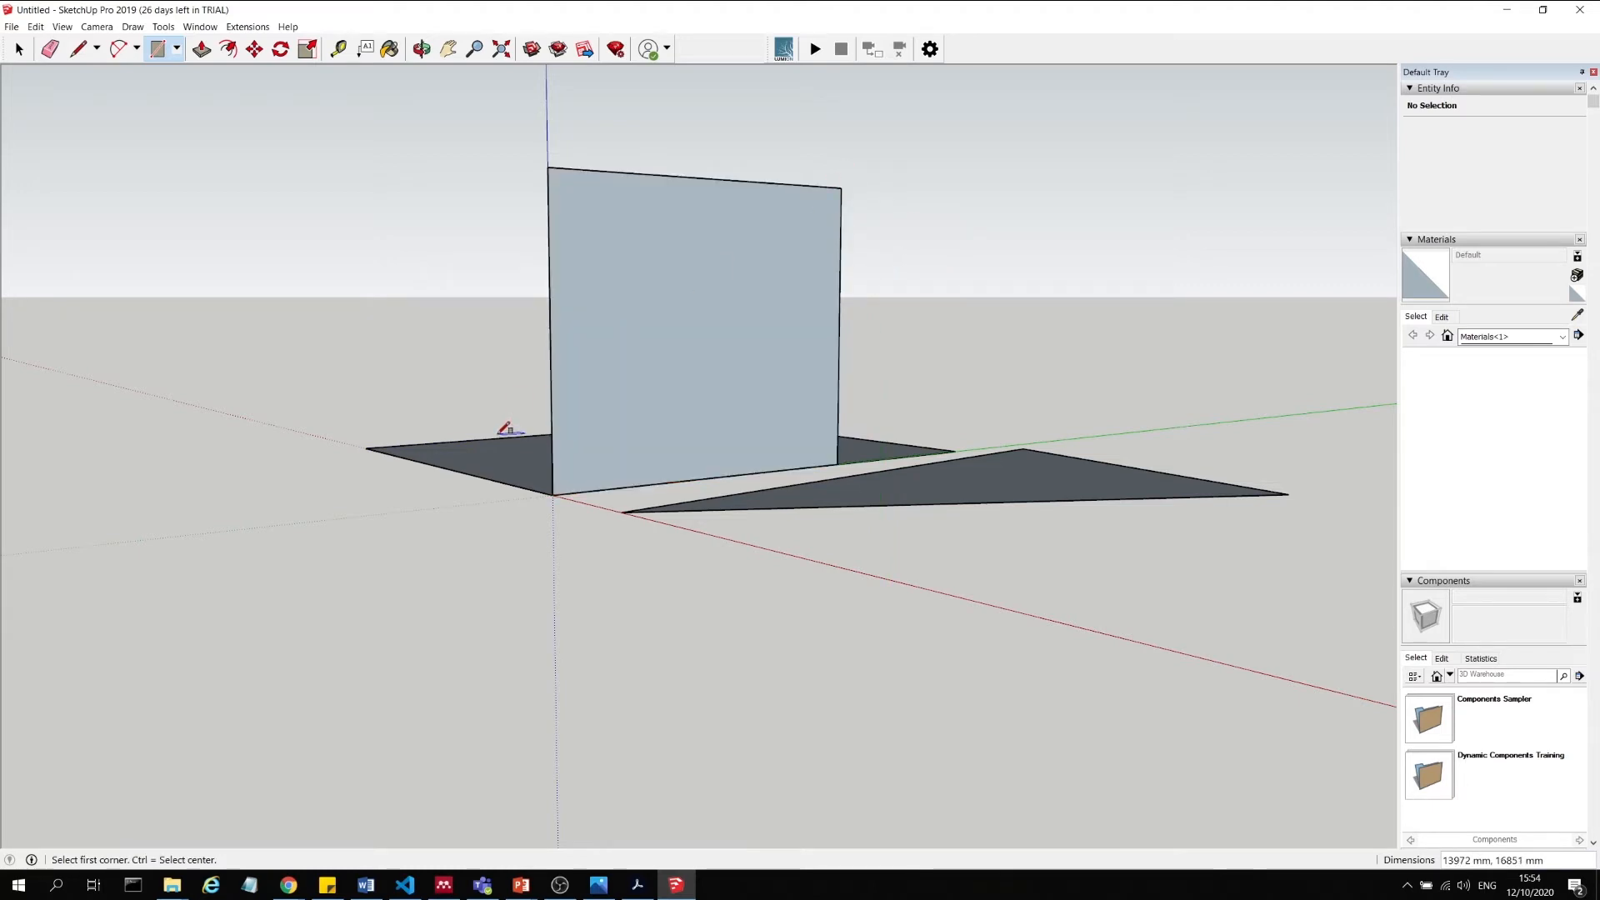
mouse_move(506, 428)
middle_mouse_down()
mouse_move(800, 521)
mouse_move(1117, 553)
mouse_move(842, 550)
middle_mouse_up()
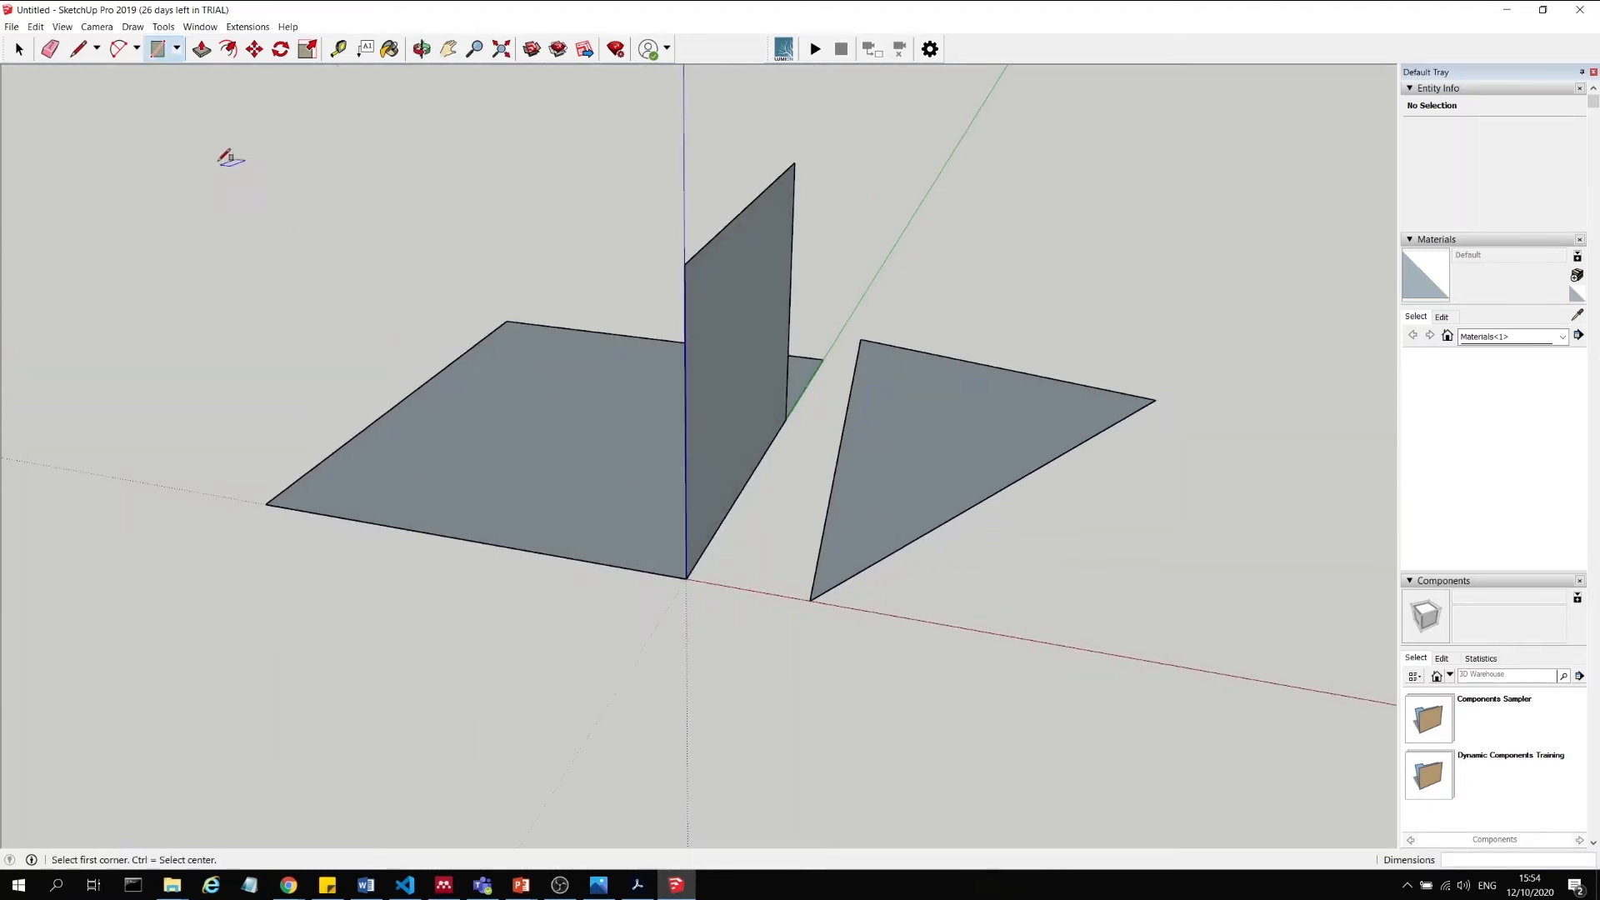
Draw a tilted Rotated Rectangle from a far point on the green axis, about 45108 mm long and 10000 mm wide.
left_click(176, 50)
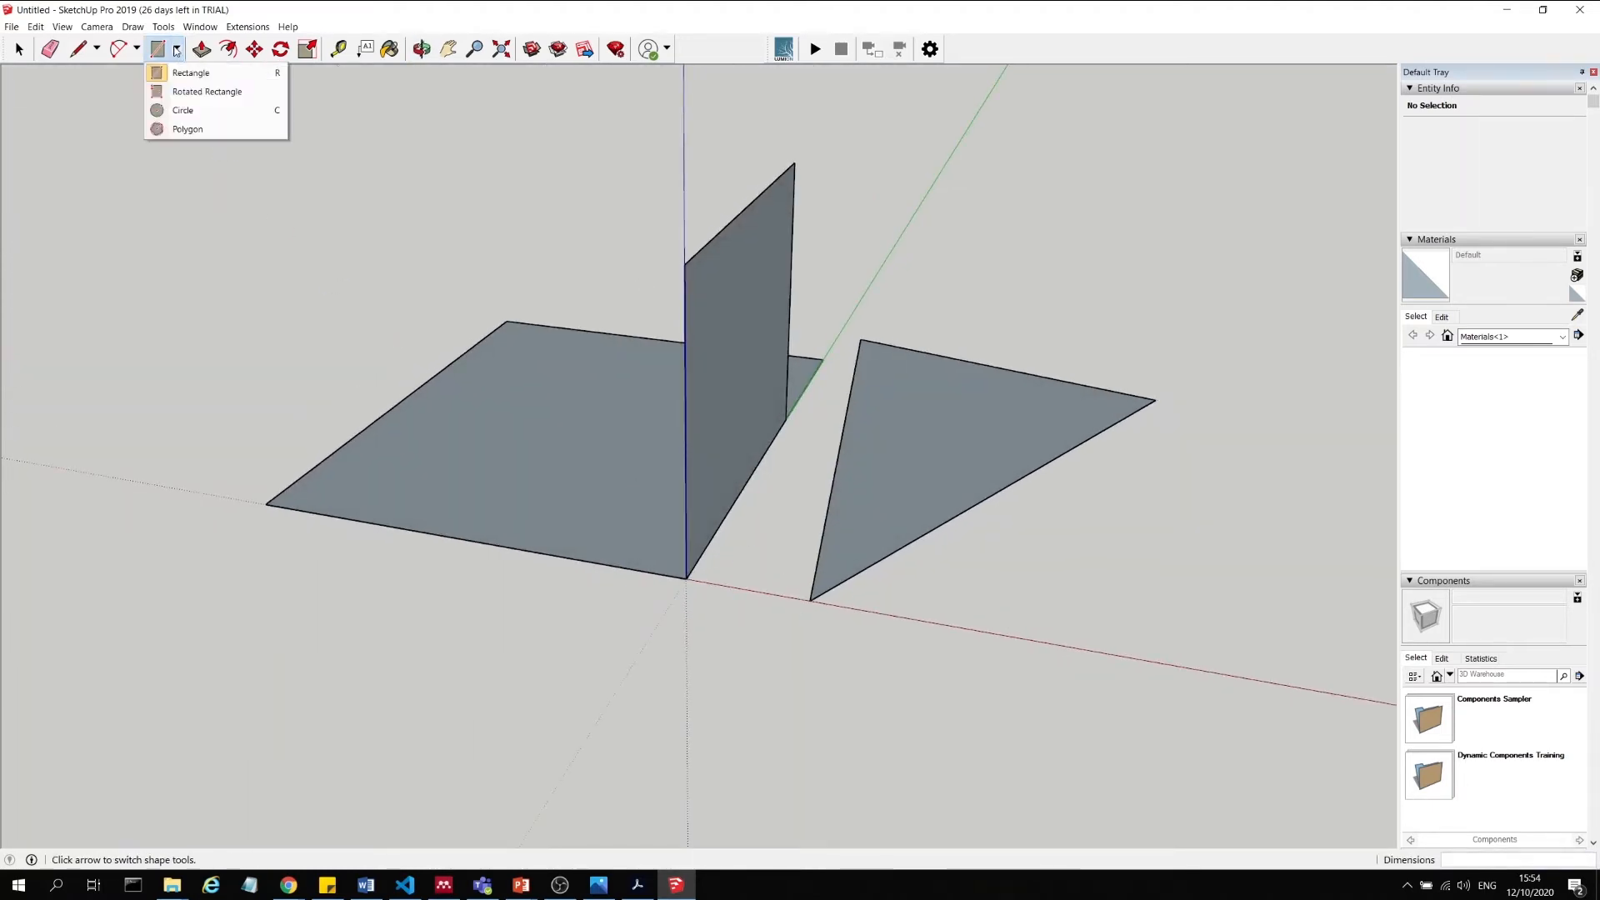
left_click(196, 92)
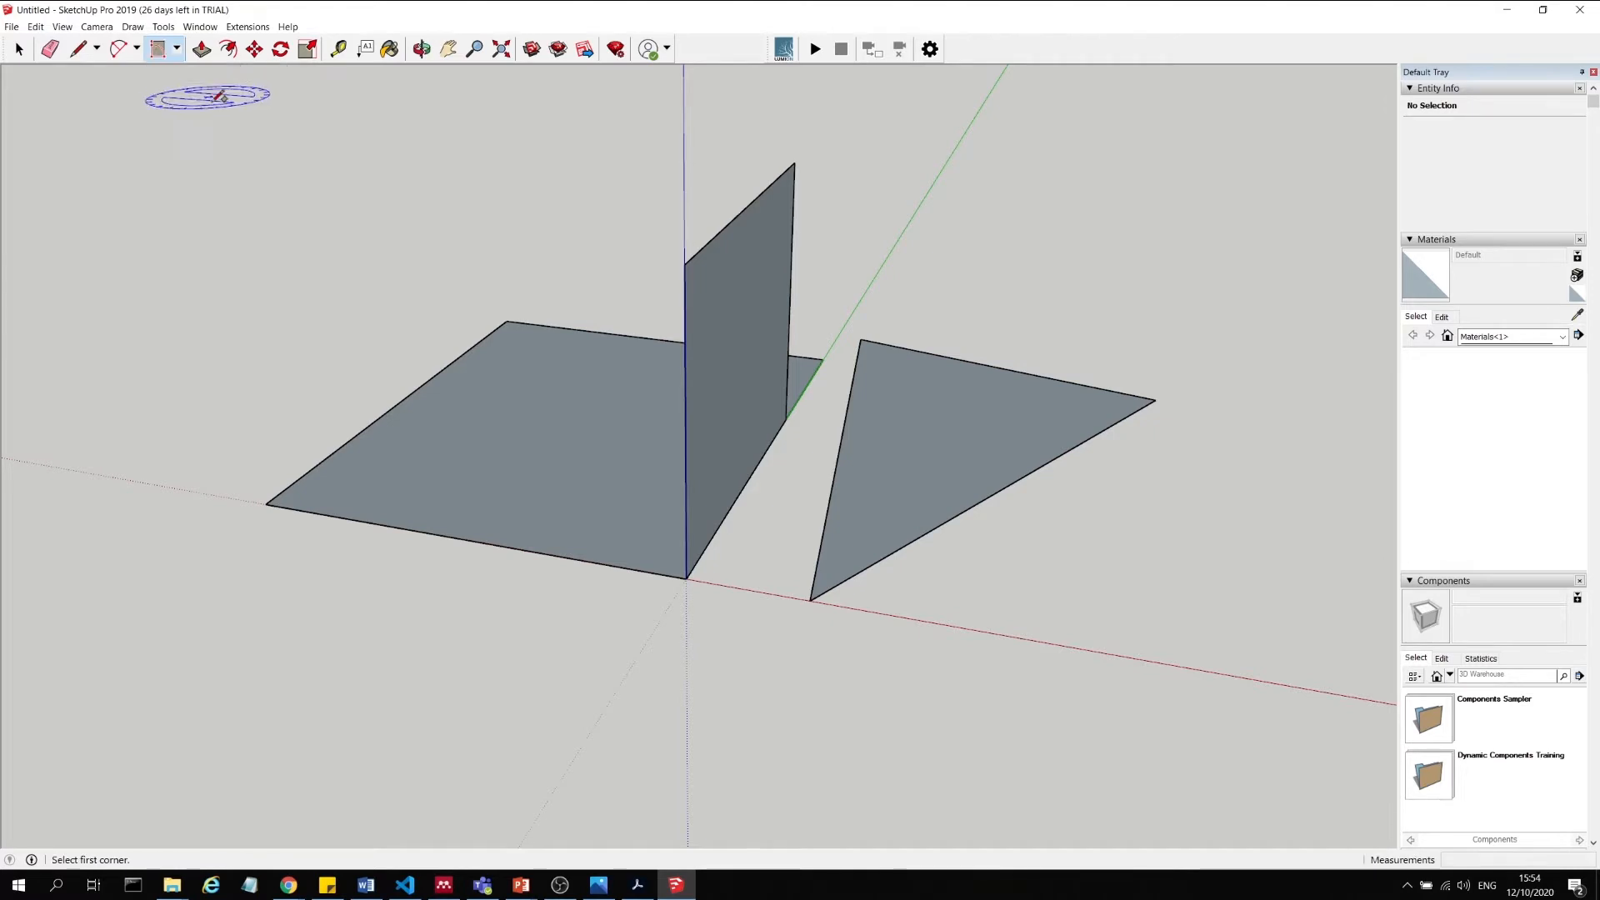
scroll(500, 467, "down", 2)
scroll(876, 567, "down", 1)
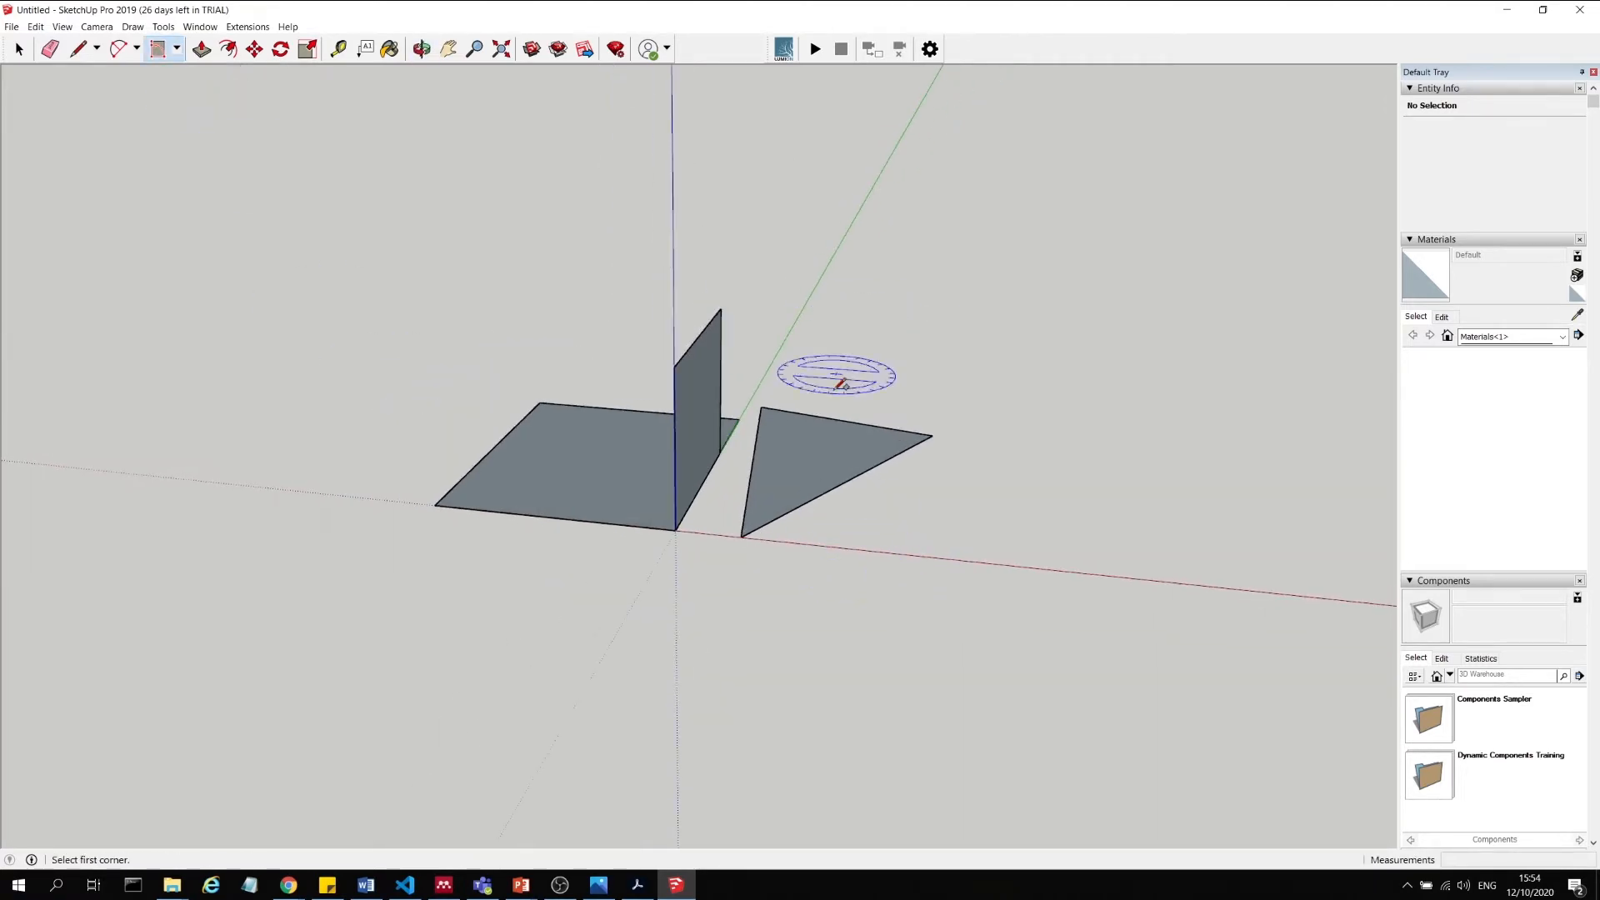
left_click(835, 252)
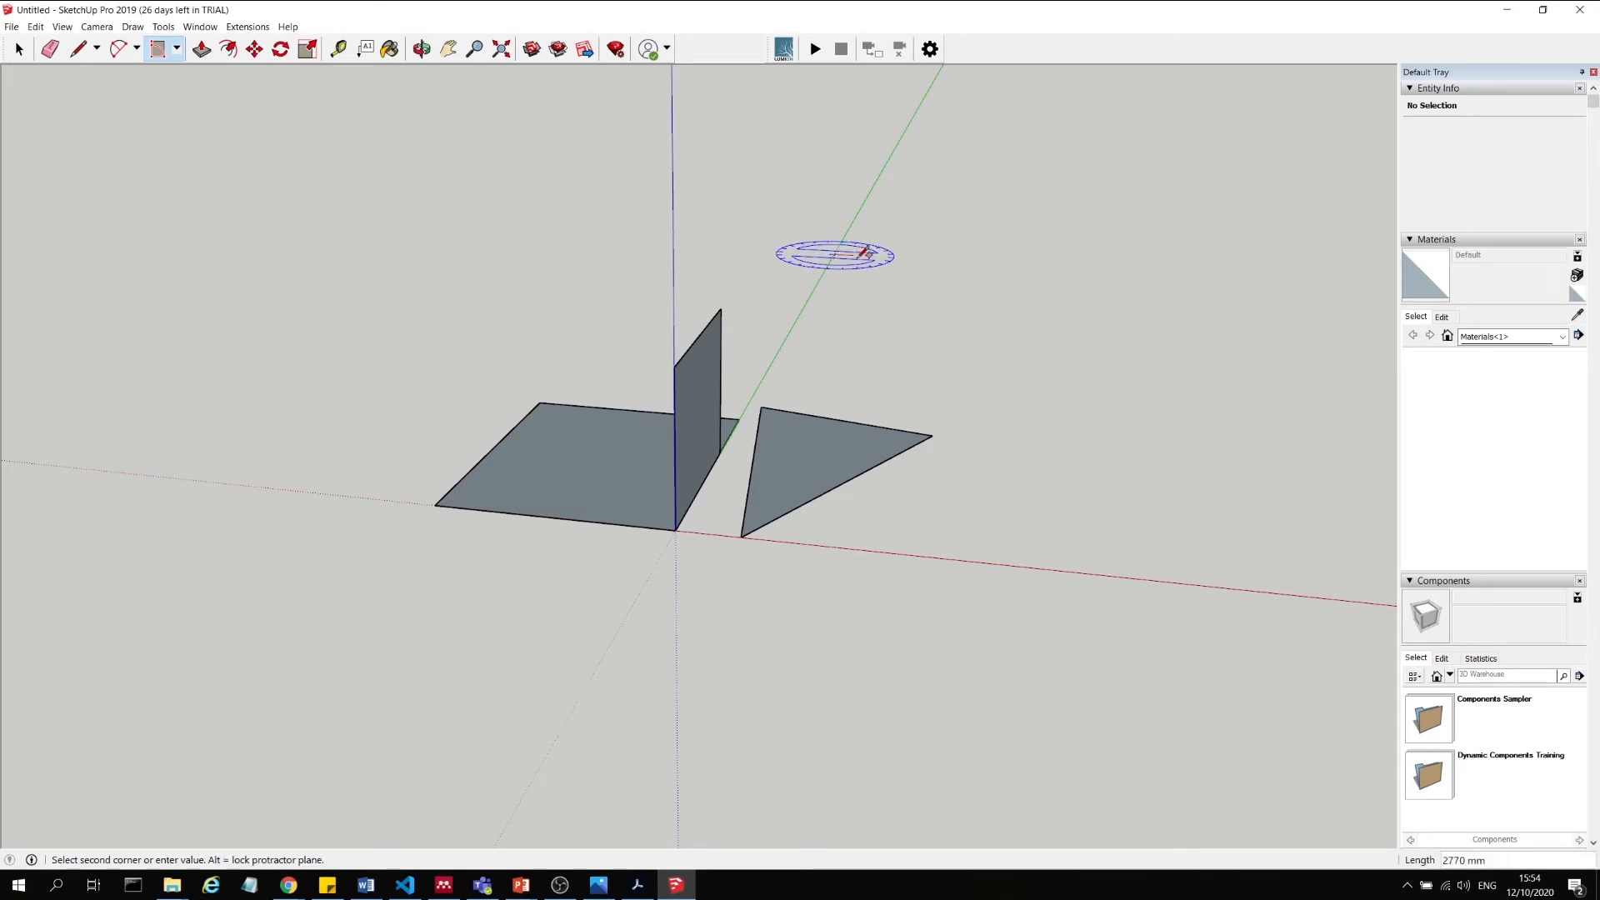
left_click(1155, 267)
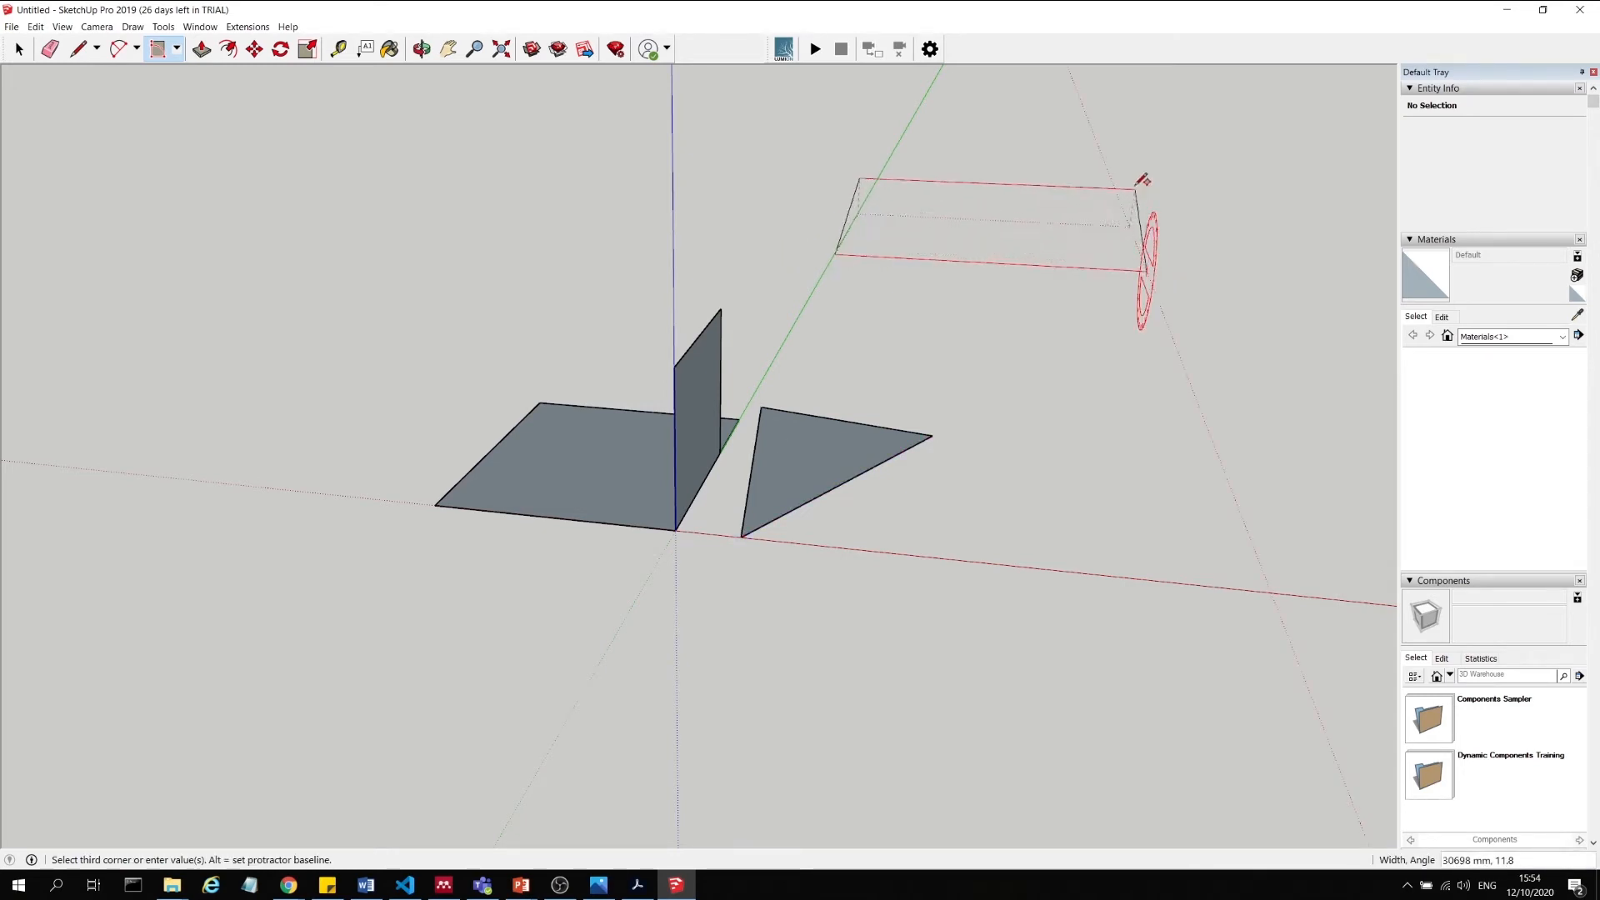
middle_click_drag(1163, 159, 620, 337)
scroll(620, 337, "down", 3)
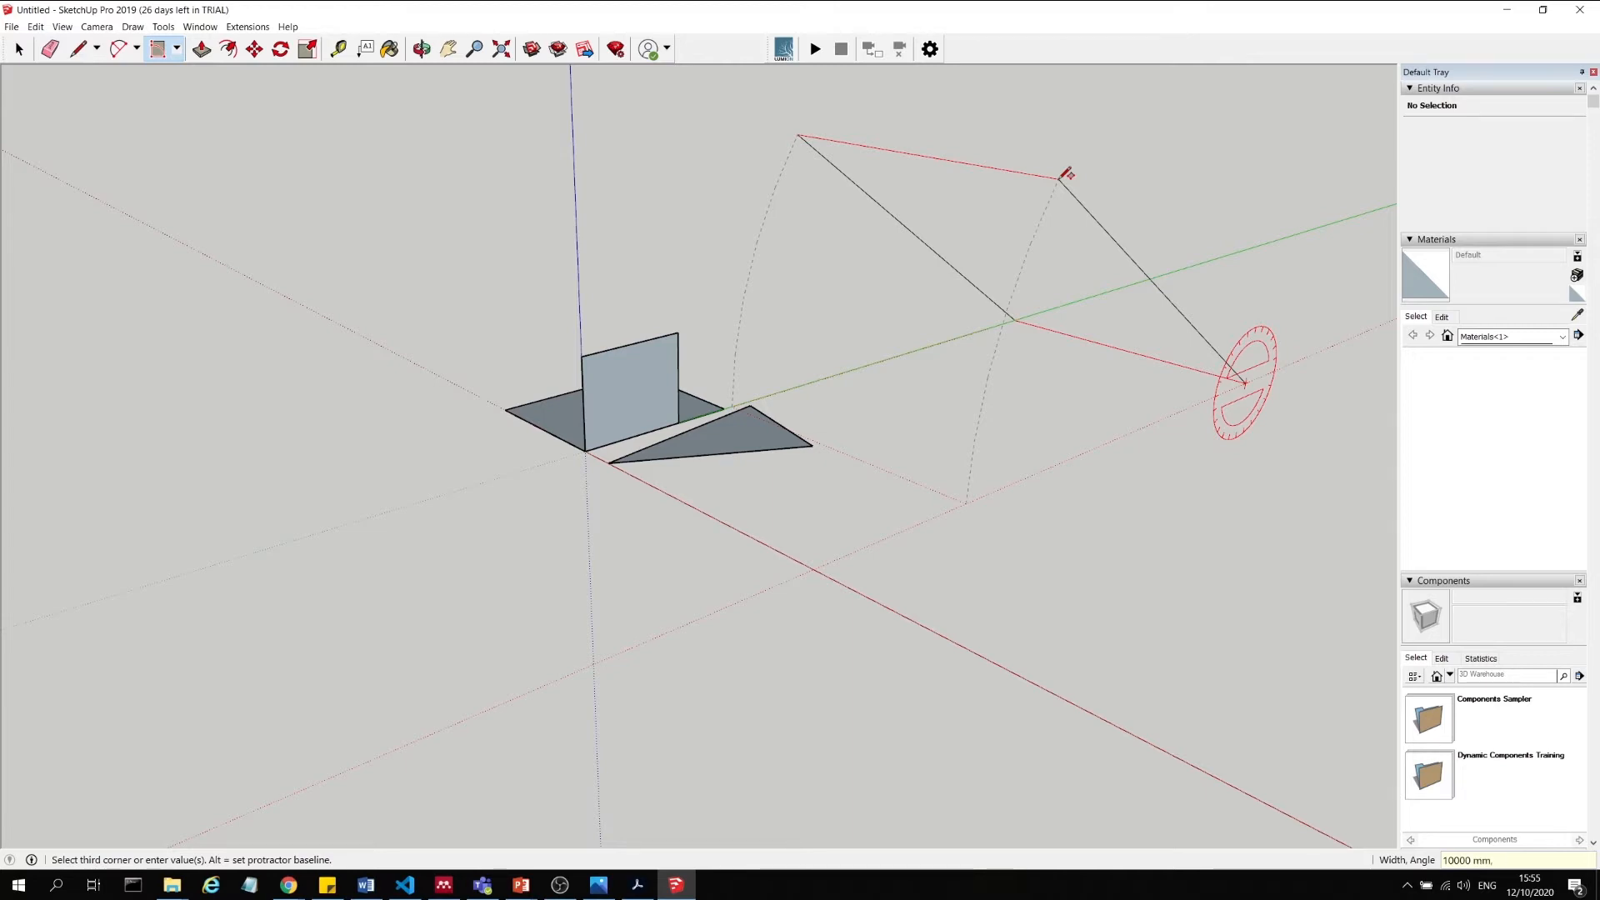
left_click(1066, 174)
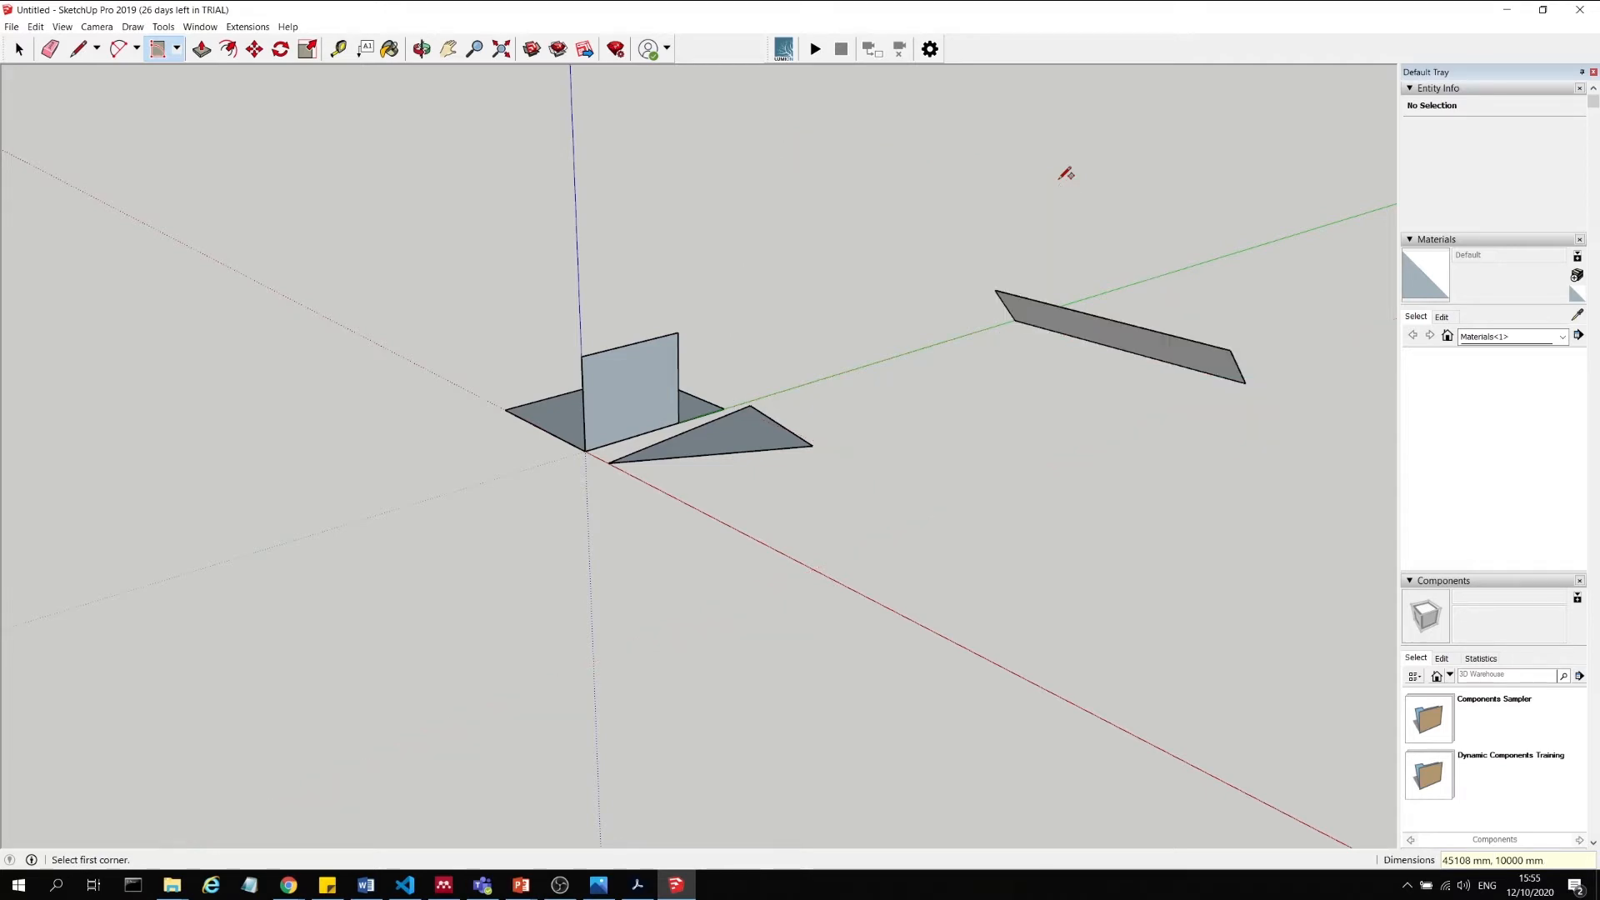
middle_click_drag(1214, 280, 1058, 358)
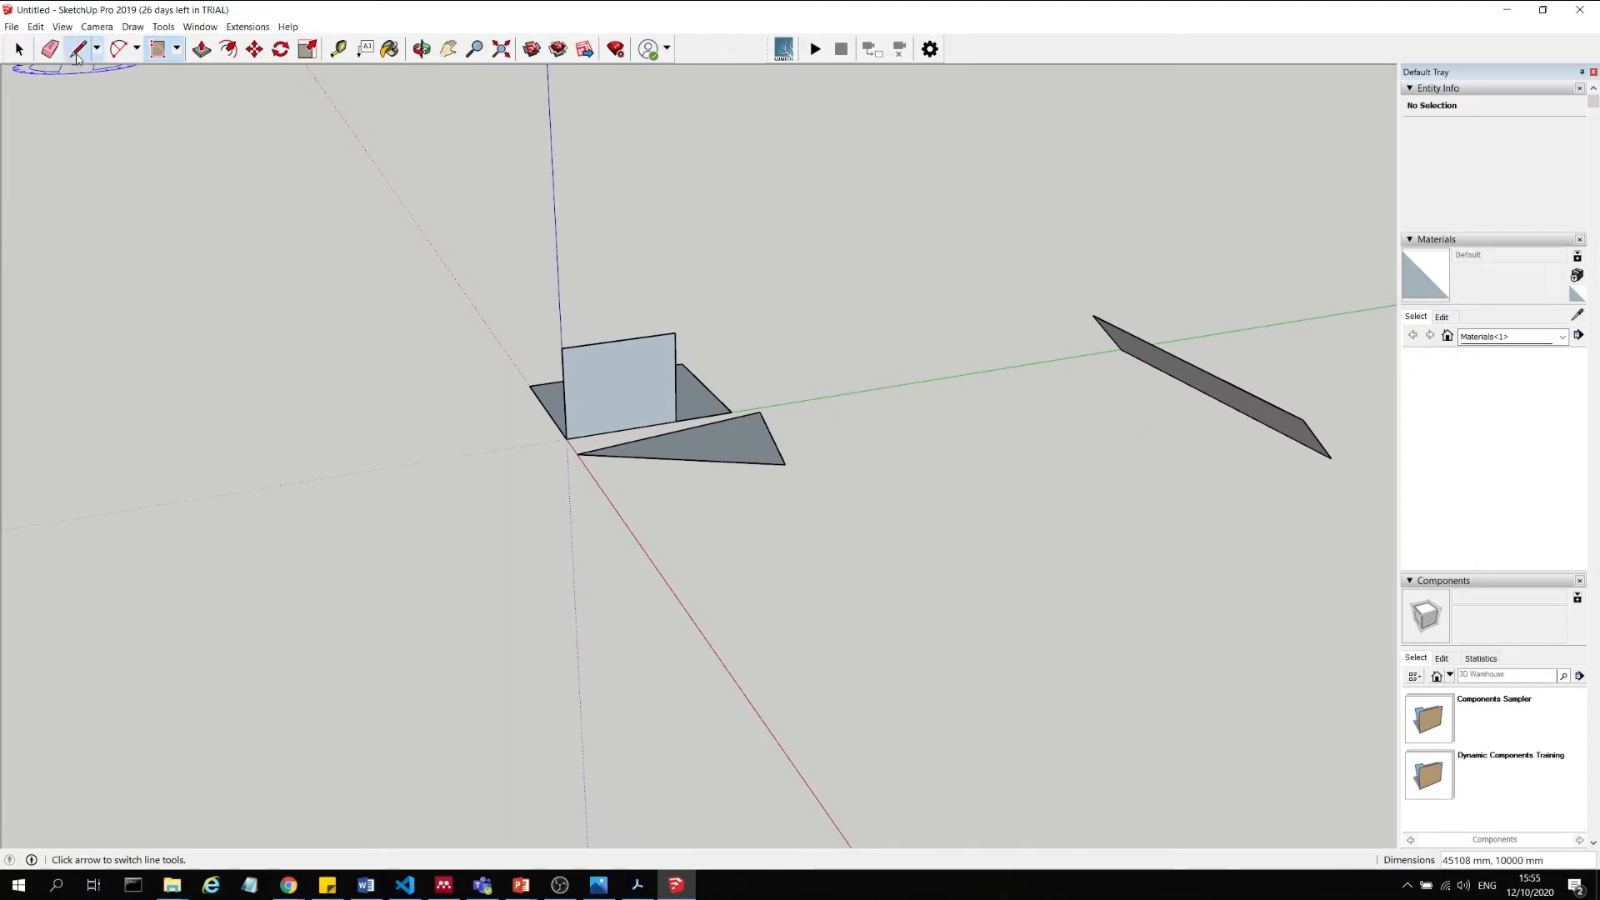
left_click(77, 48)
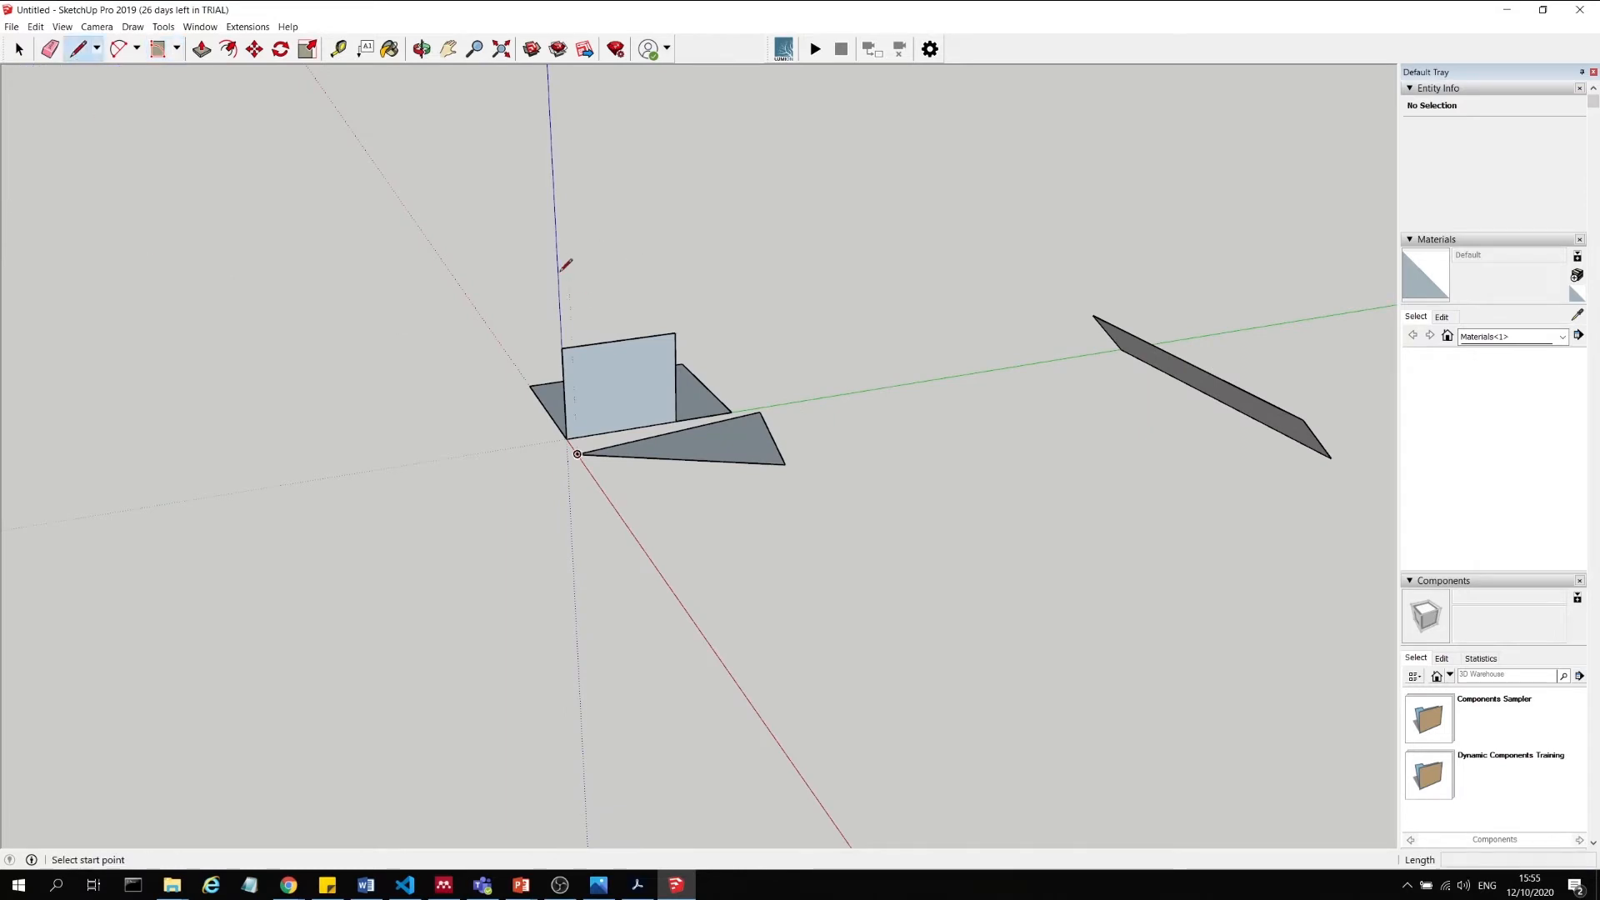
left_click(1303, 419)
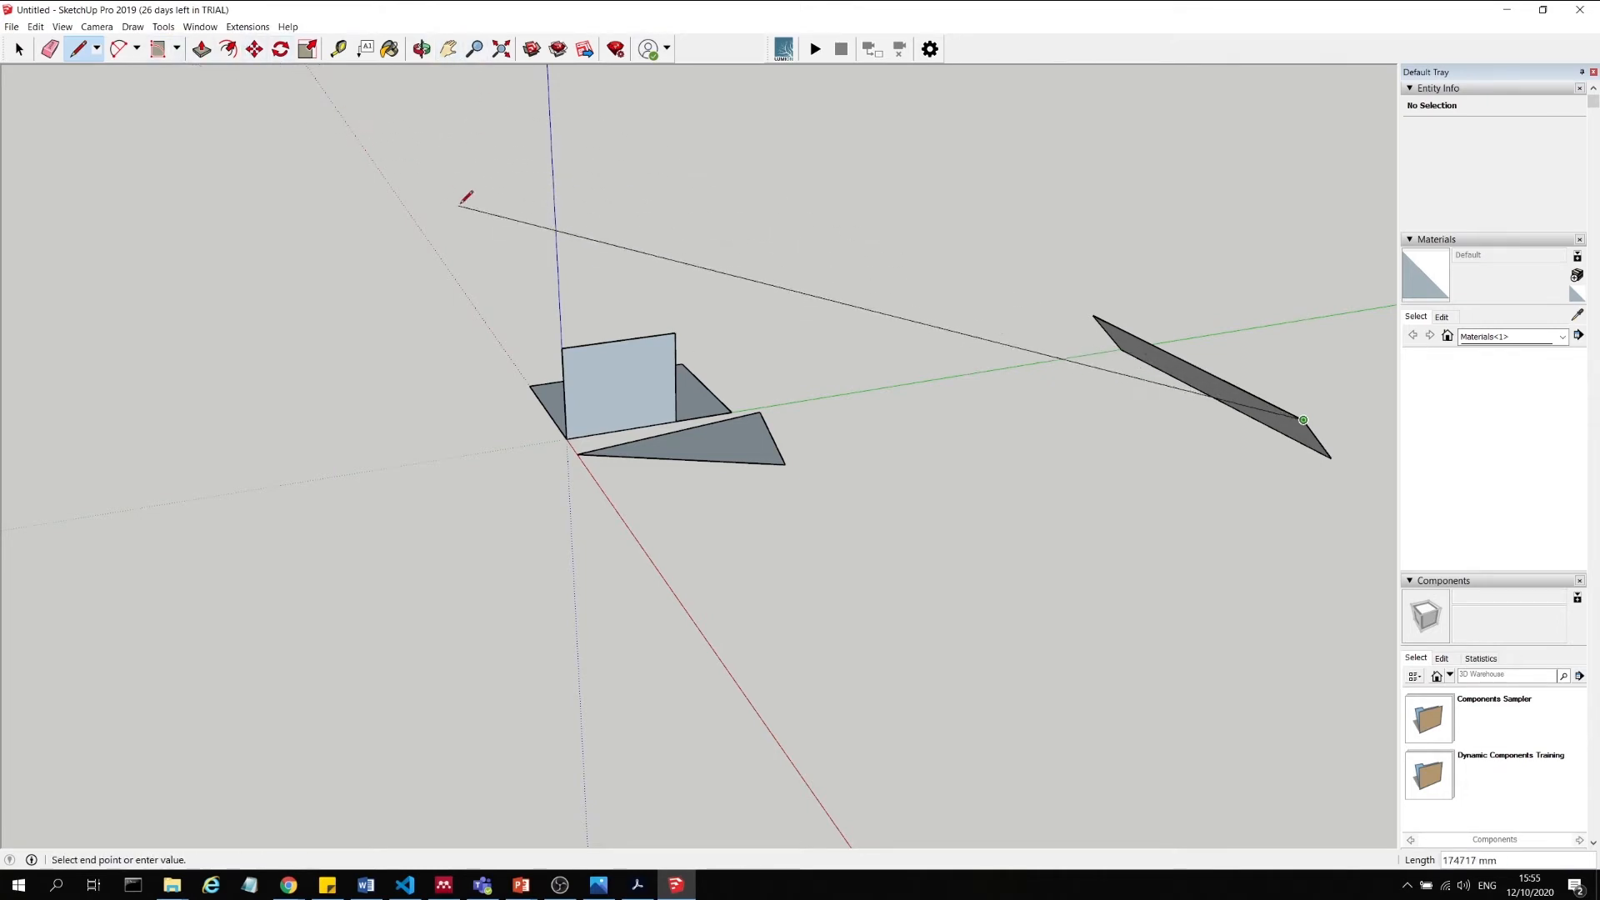
key("Escape")
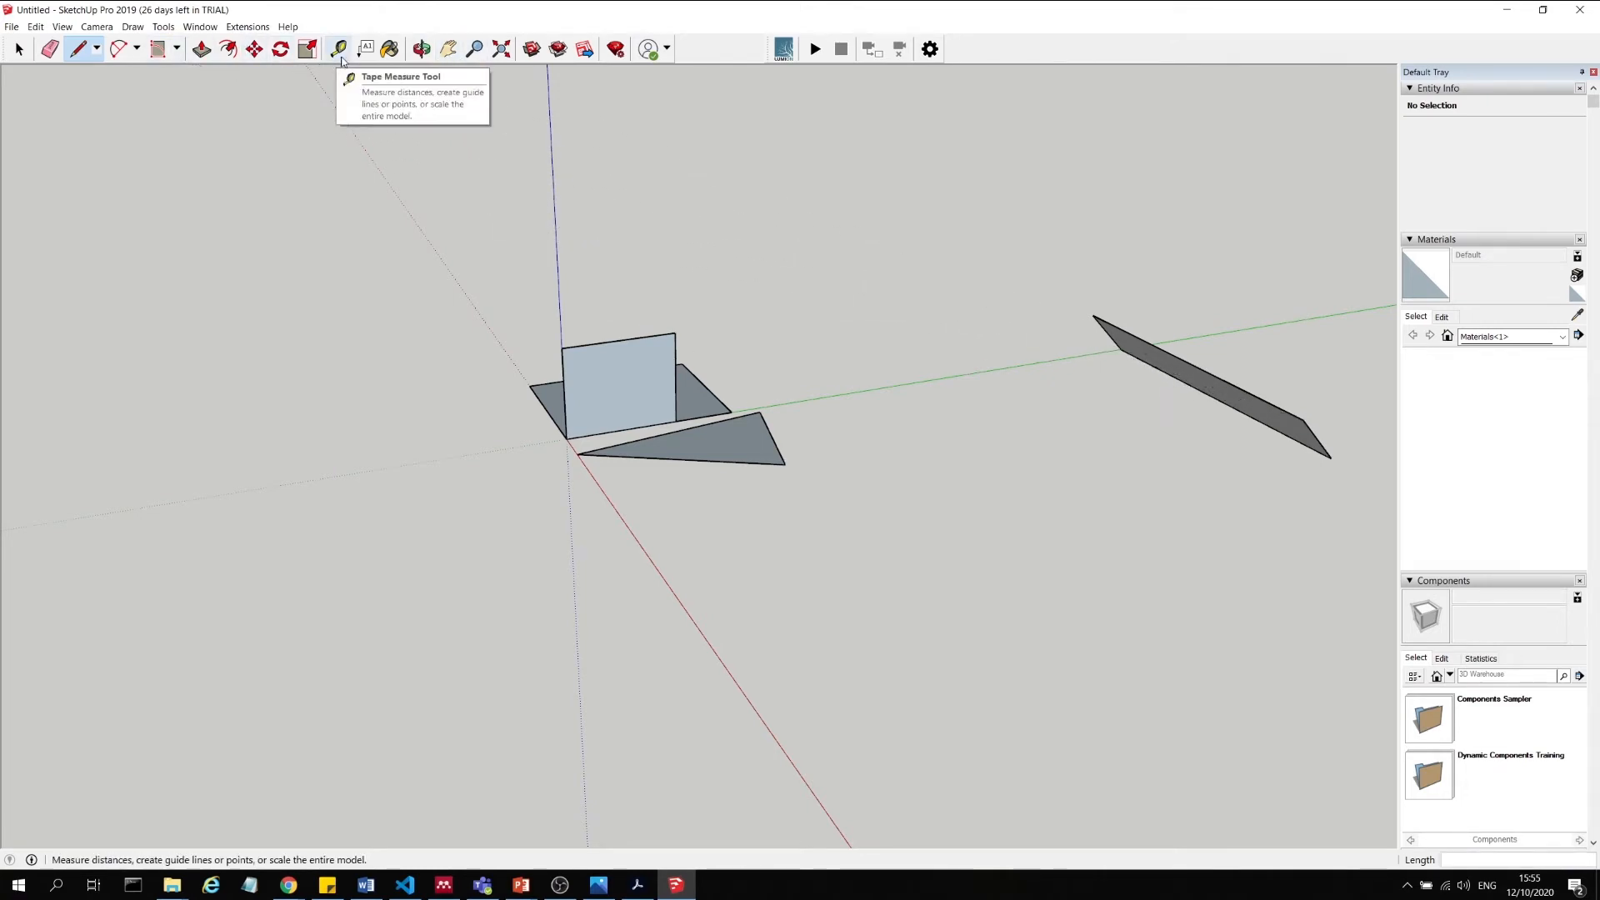
Measure the short edge of the tilted rectangle with the Tape Measure tool.
left_click(340, 51)
left_click(1303, 419)
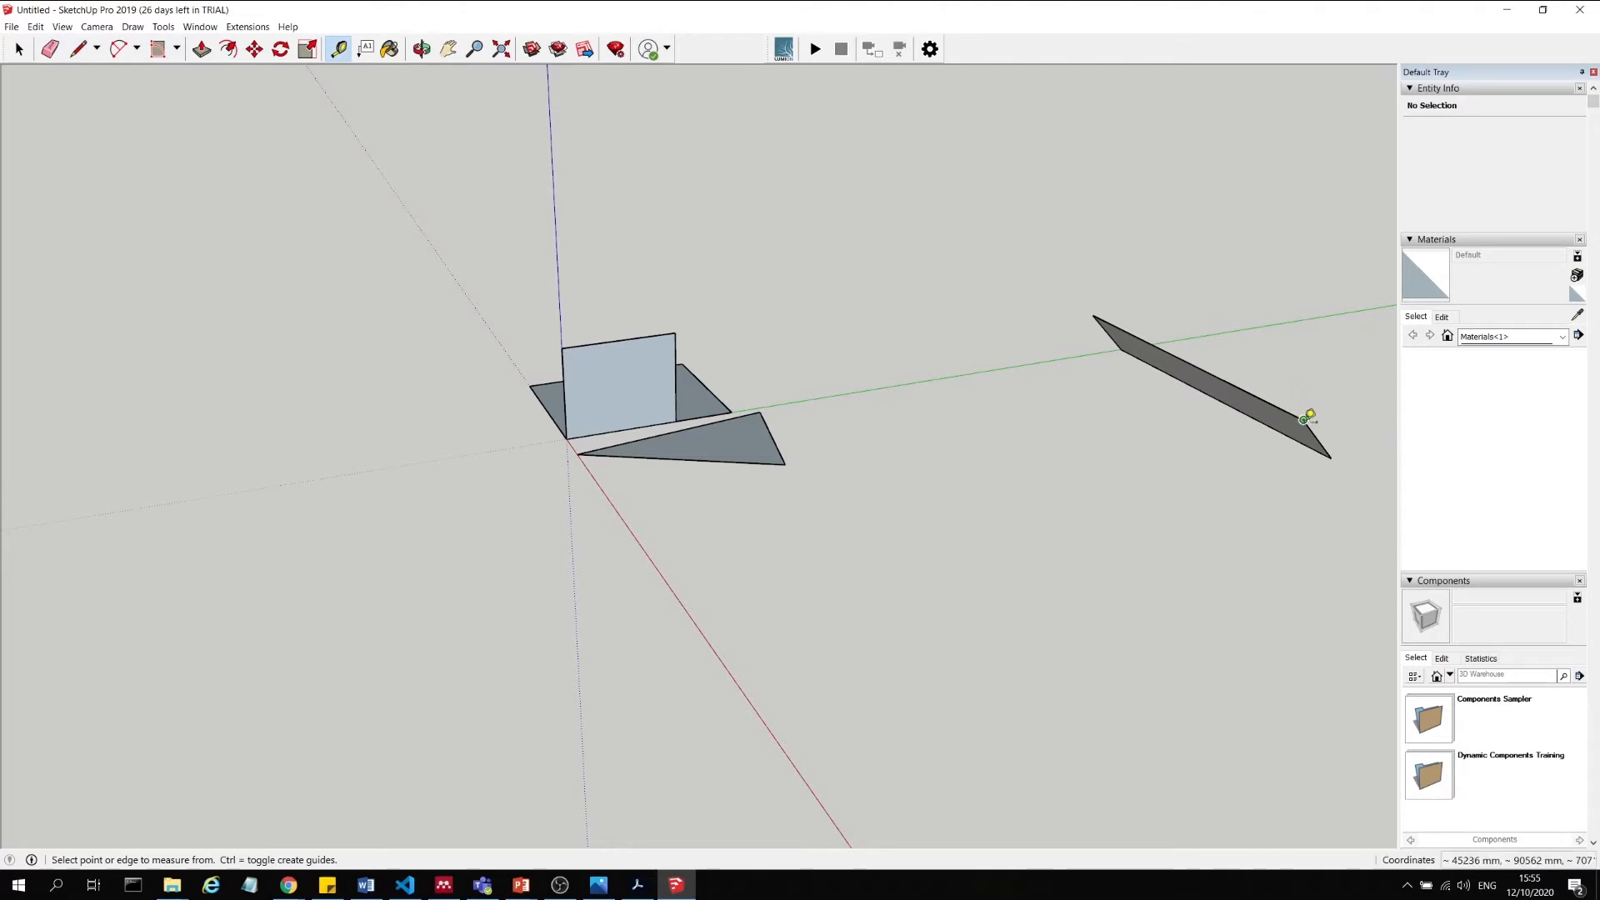
key("Escape")
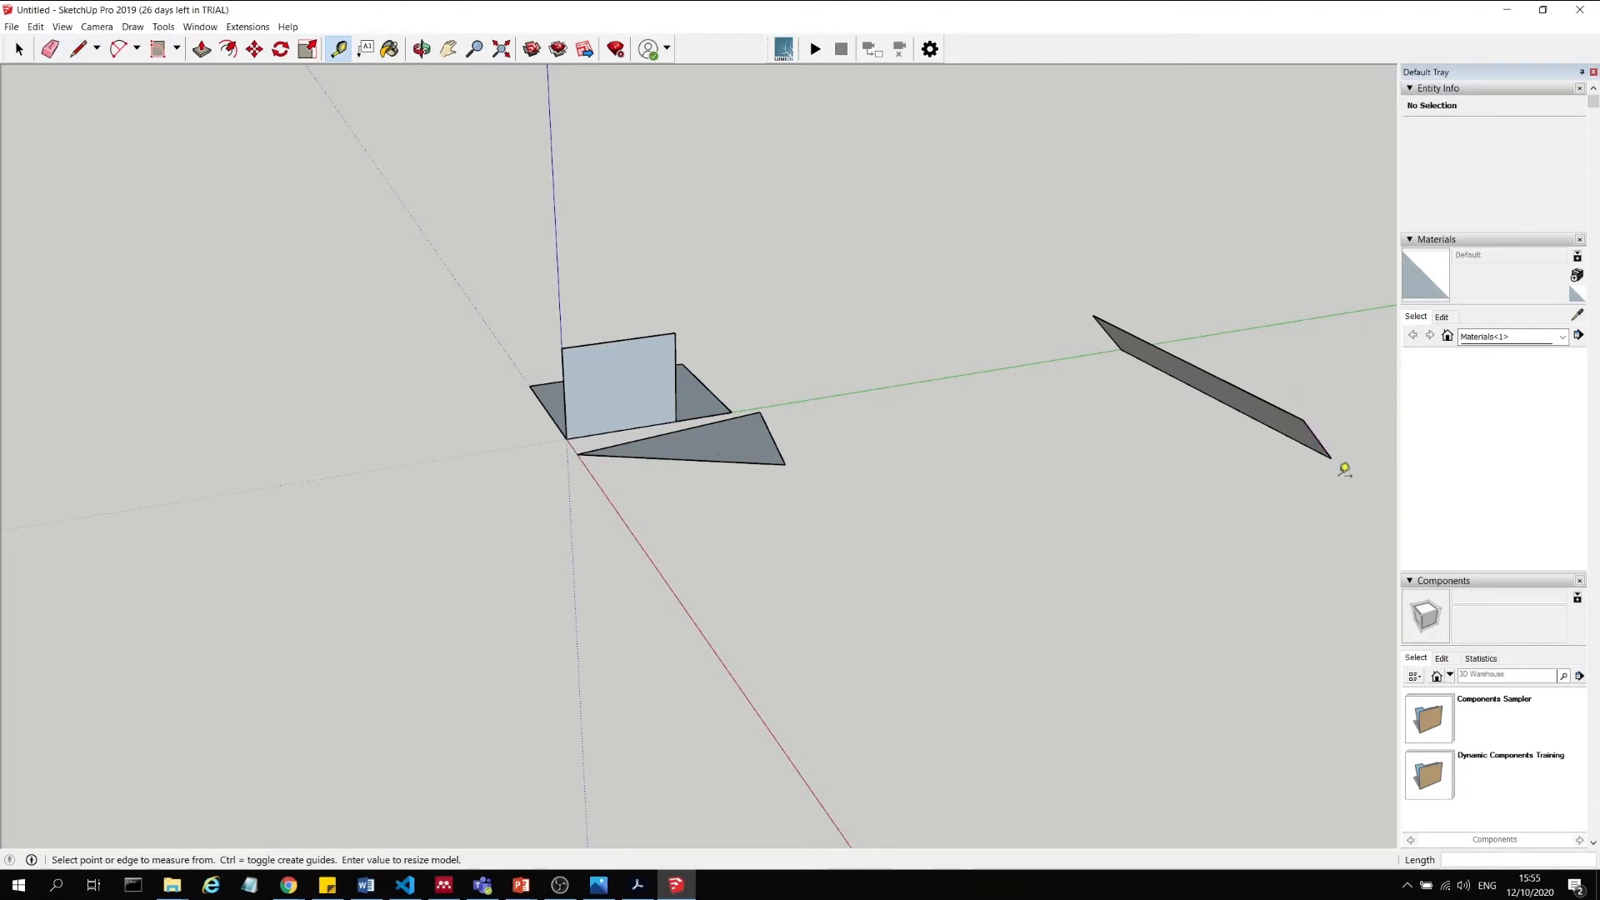
left_click(1332, 456)
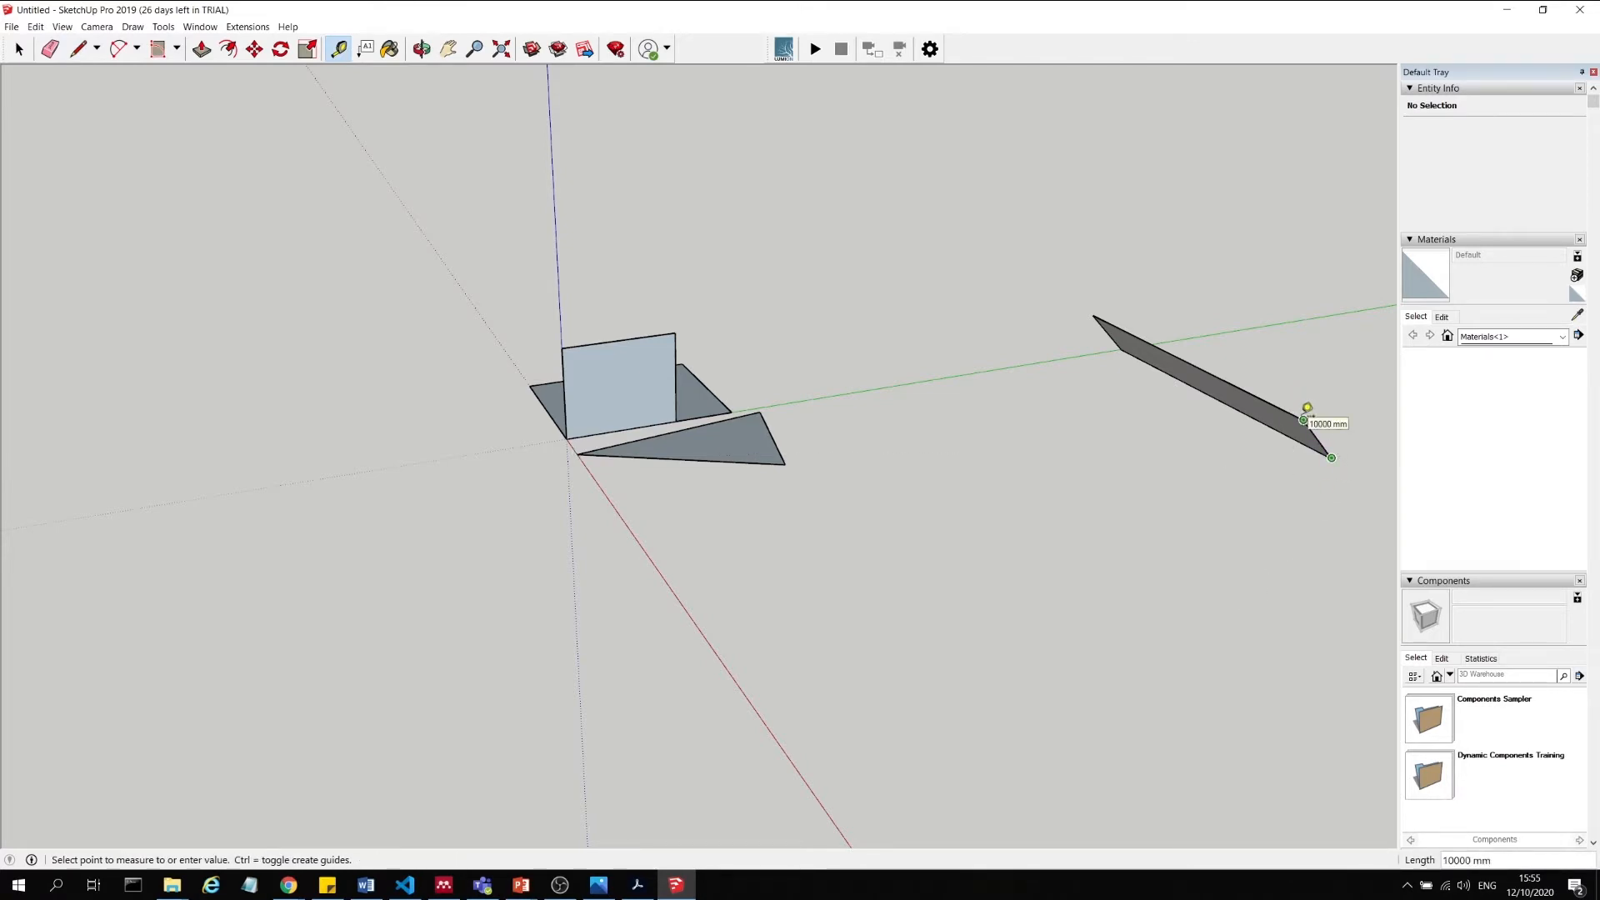
key("Escape")
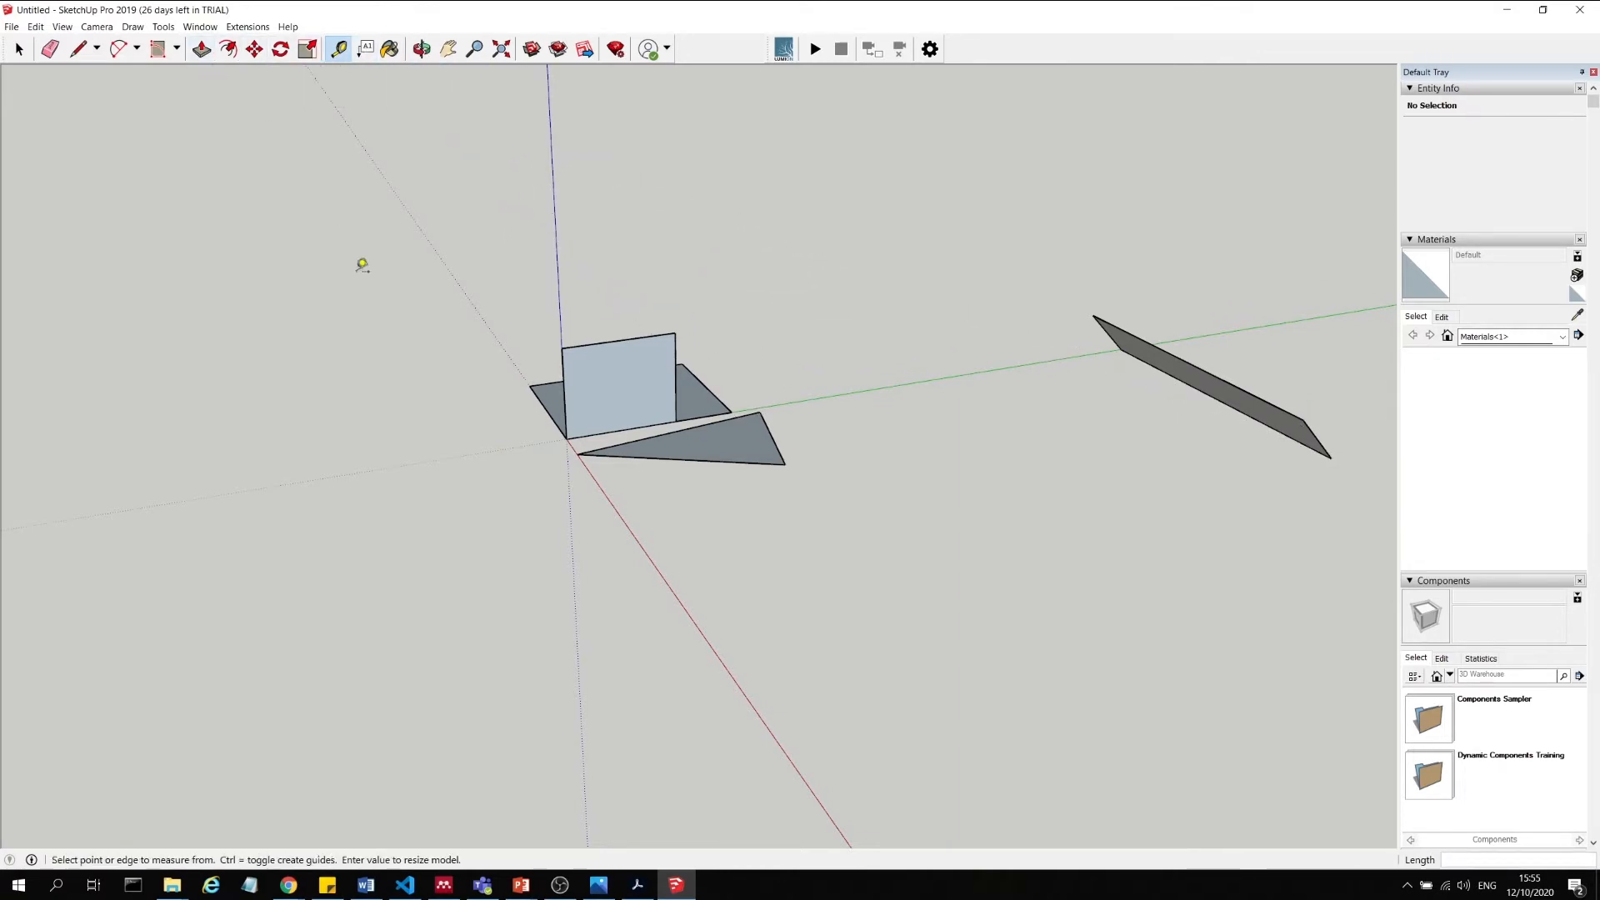
Extrude the triangle upward about 35801 mm with Push/Pull and inspect the resulting prism.
mouse_move(361, 261)
middle_mouse_down()
mouse_move(450, 301)
mouse_move(864, 286)
mouse_move(811, 347)
middle_mouse_up()
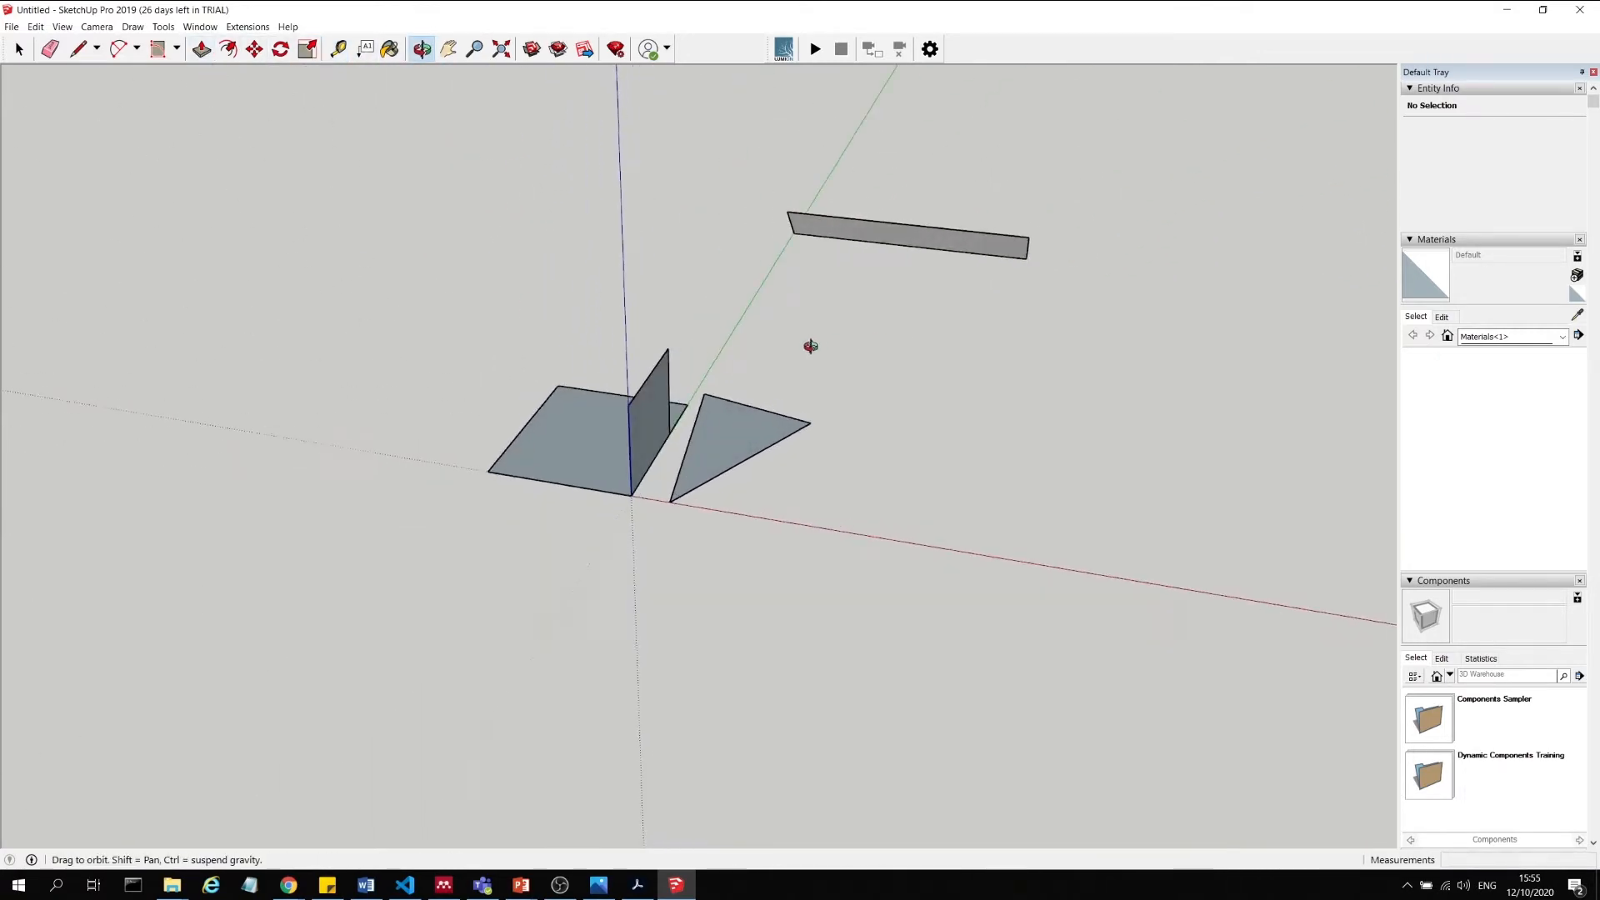
left_click(201, 55)
middle_click_drag(933, 486, 717, 583)
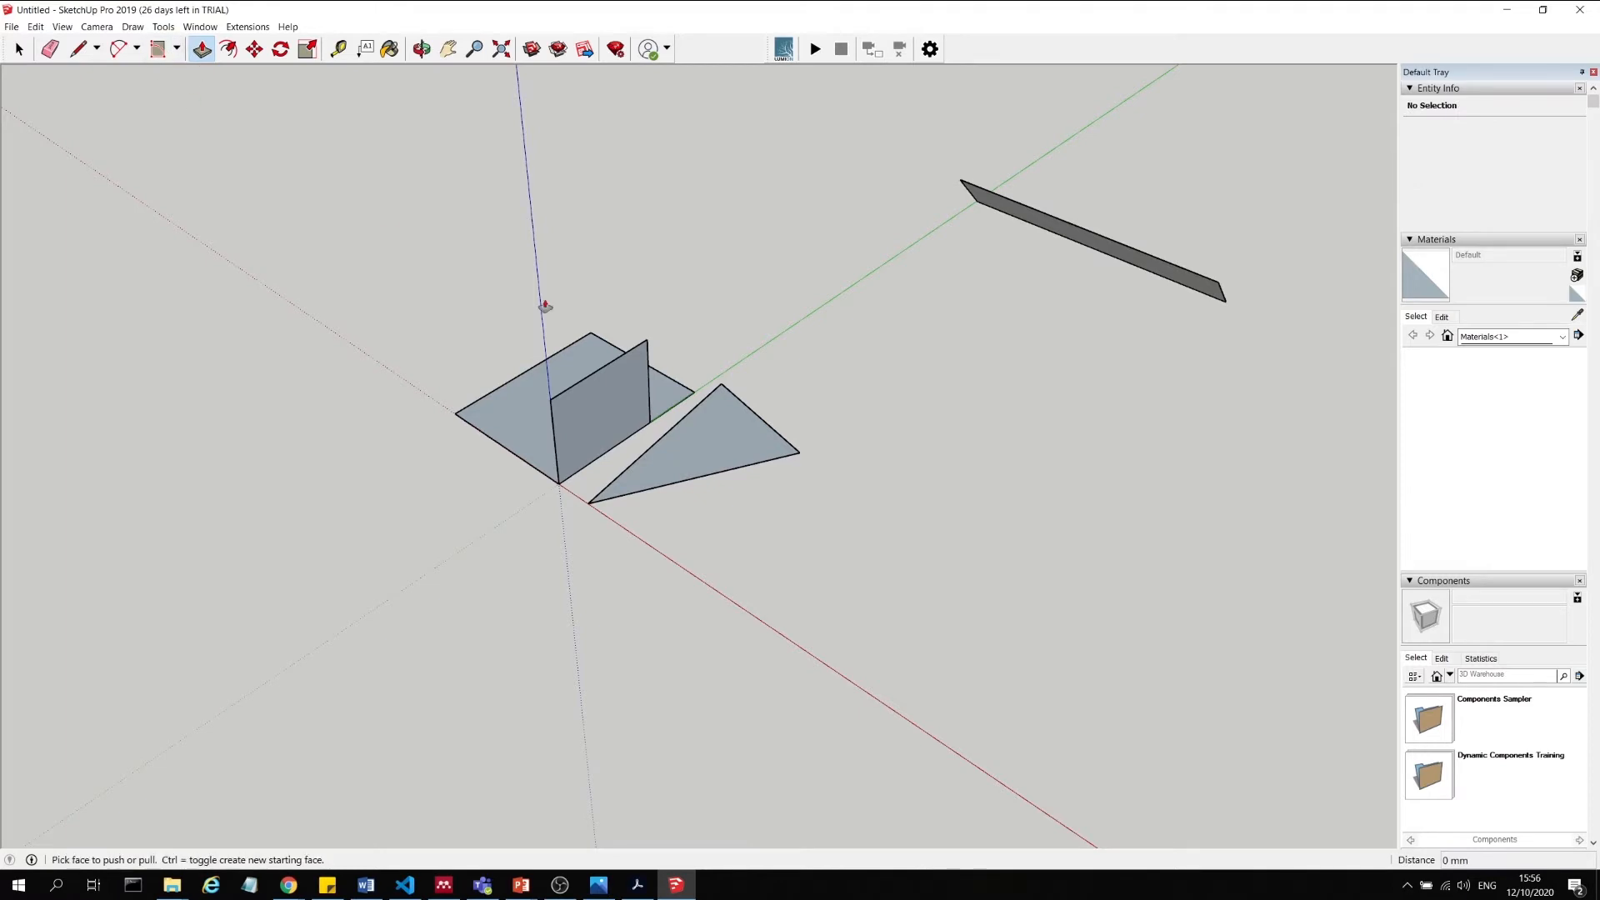
left_click(725, 445)
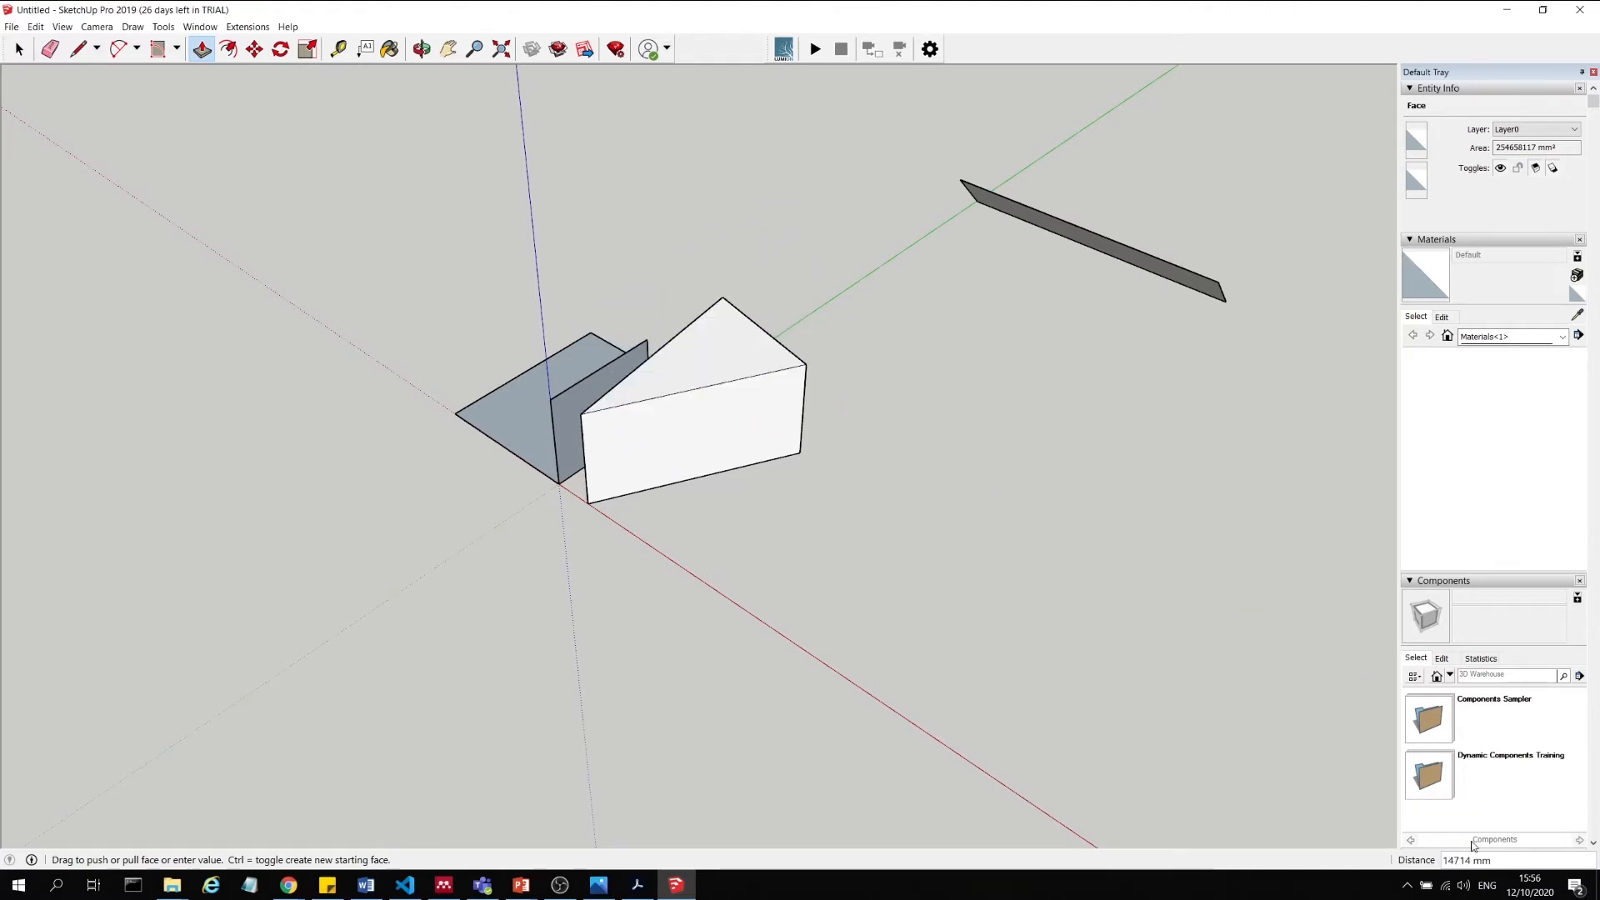
left_click(754, 214)
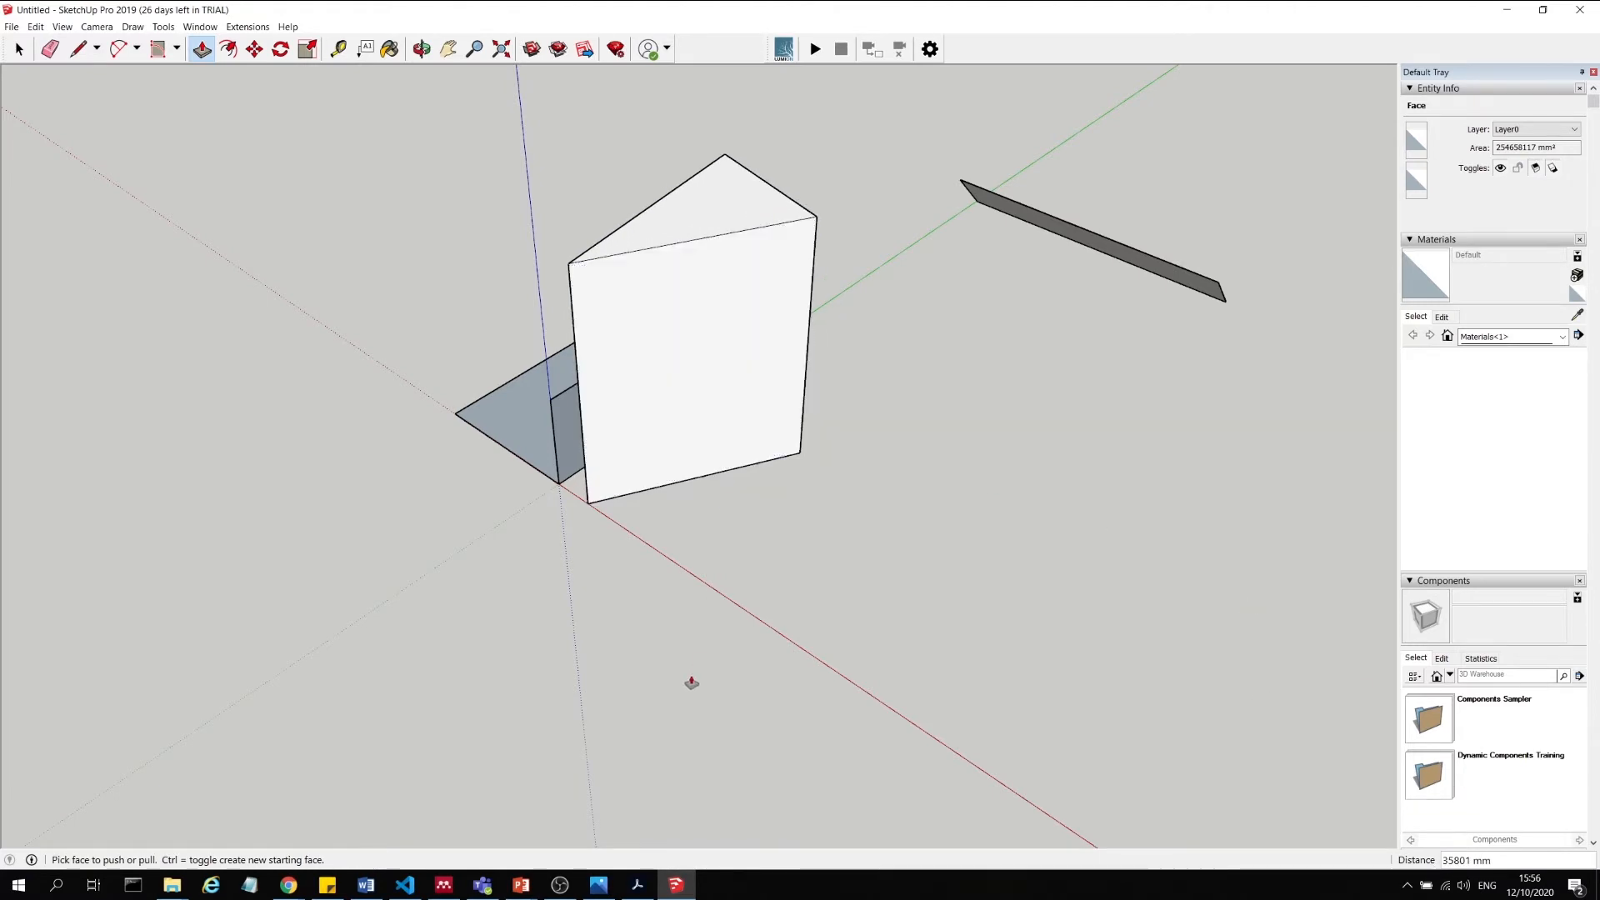
middle_click_drag(689, 678, 1033, 317)
middle_click_drag(583, 346, 845, 567)
middle_click_drag(936, 464, 375, 596)
Undo the triangle's extrusion and clear the selection.
left_click(19, 49)
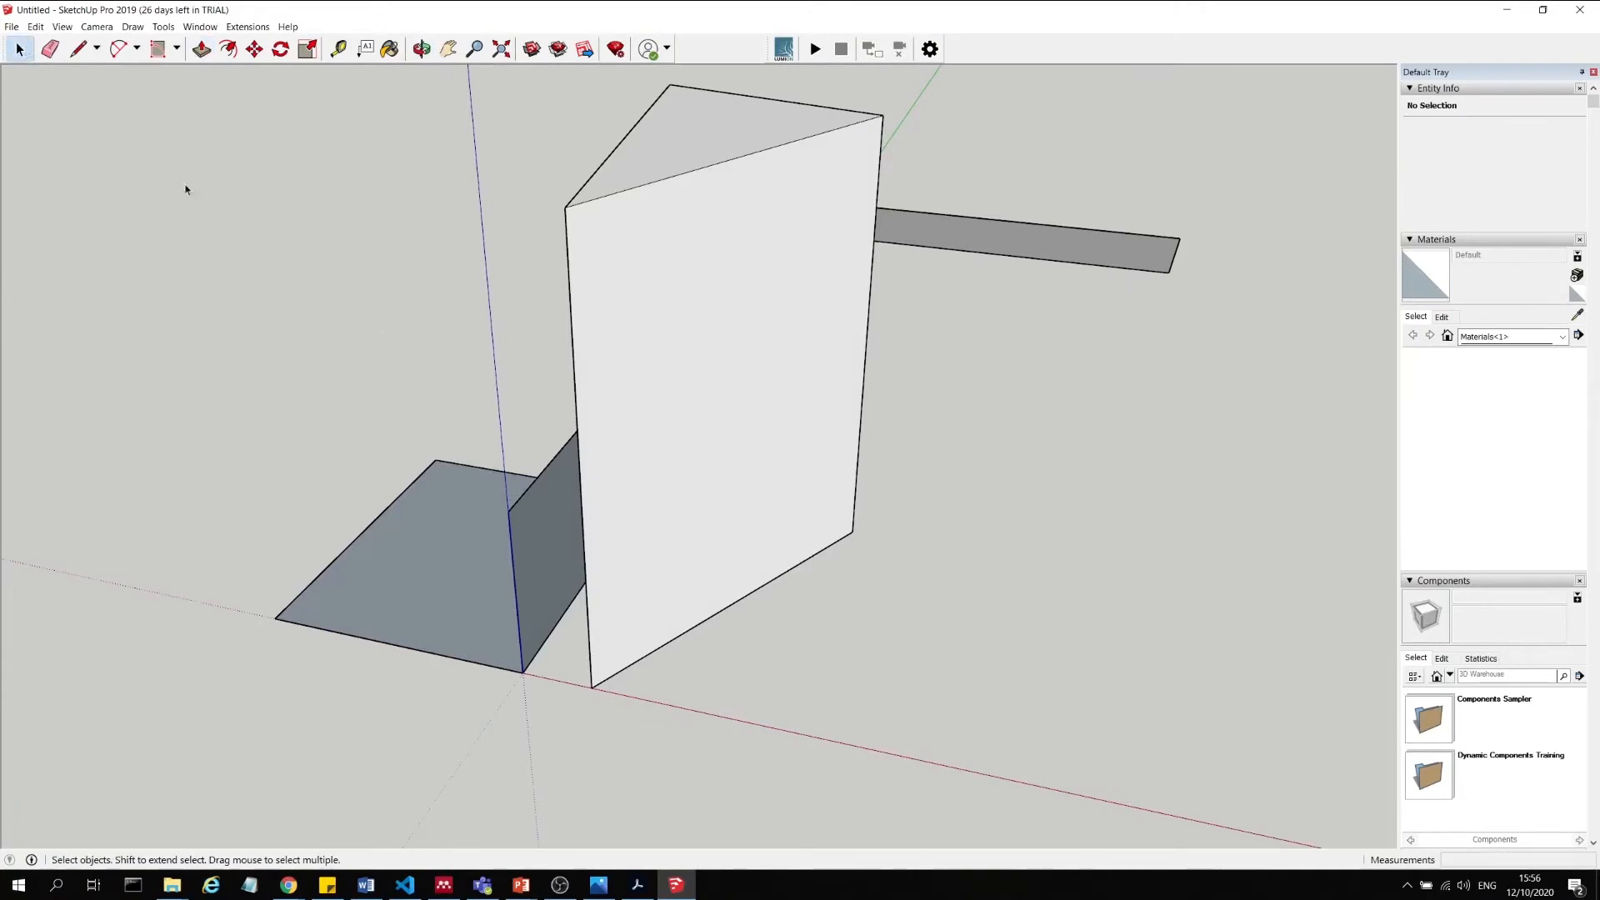
key("ctrl+z")
left_click(683, 512)
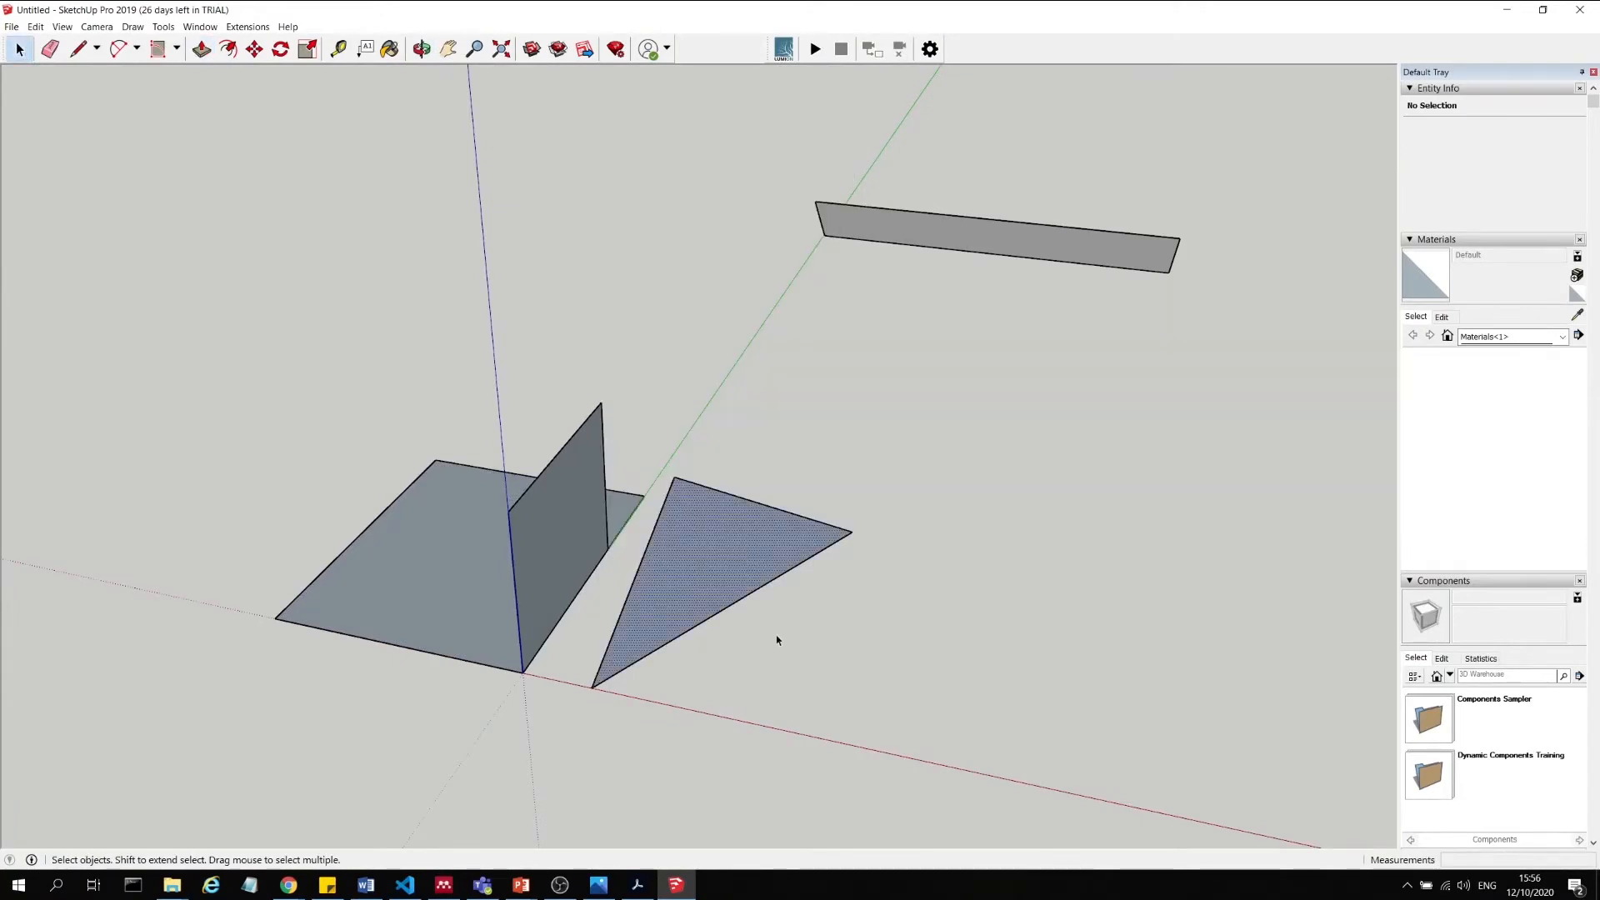
middle_click_drag(800, 615, 822, 633)
left_click(900, 614)
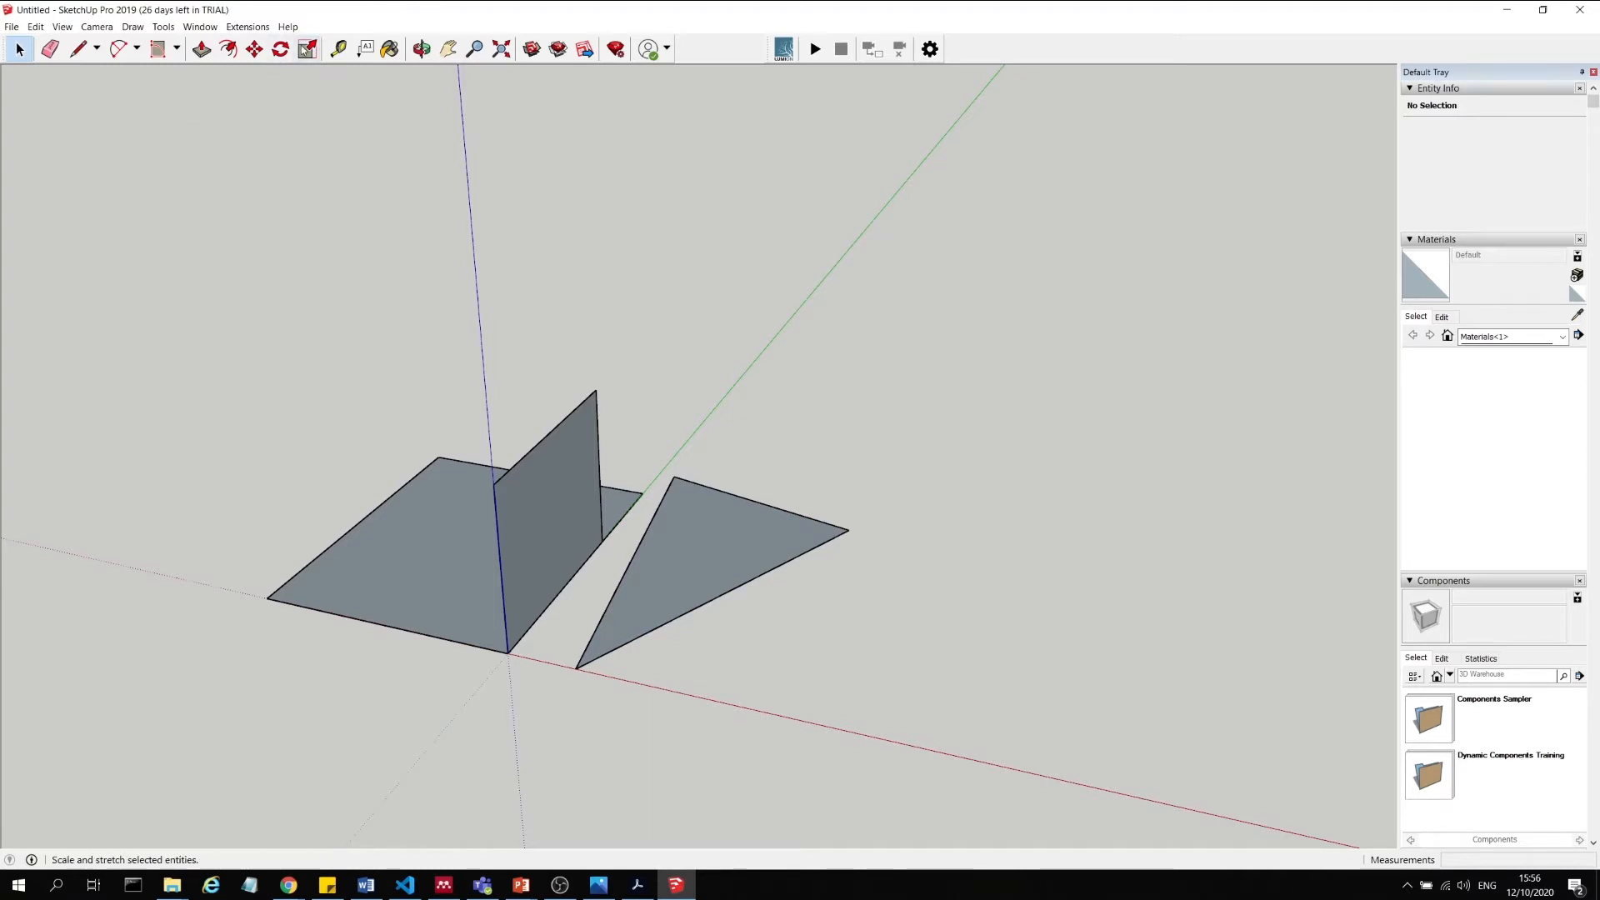
Extrude the triangle upward about 32564 mm with Push/Pull and clear the selection.
left_click(693, 530)
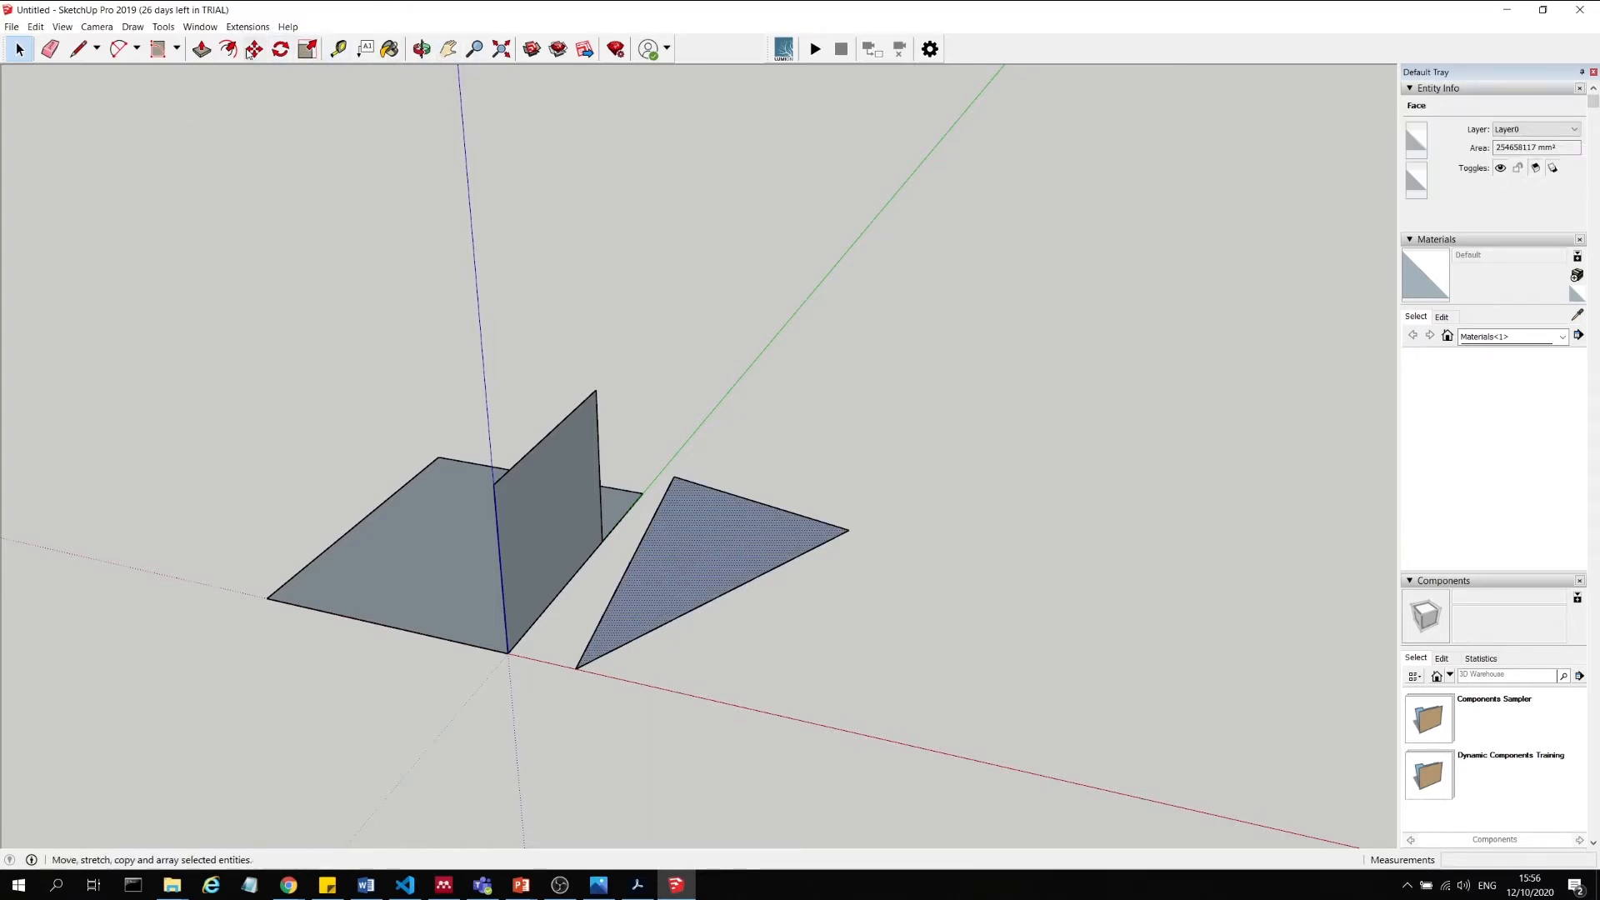
left_click(202, 49)
left_click_drag(755, 539, 838, 157)
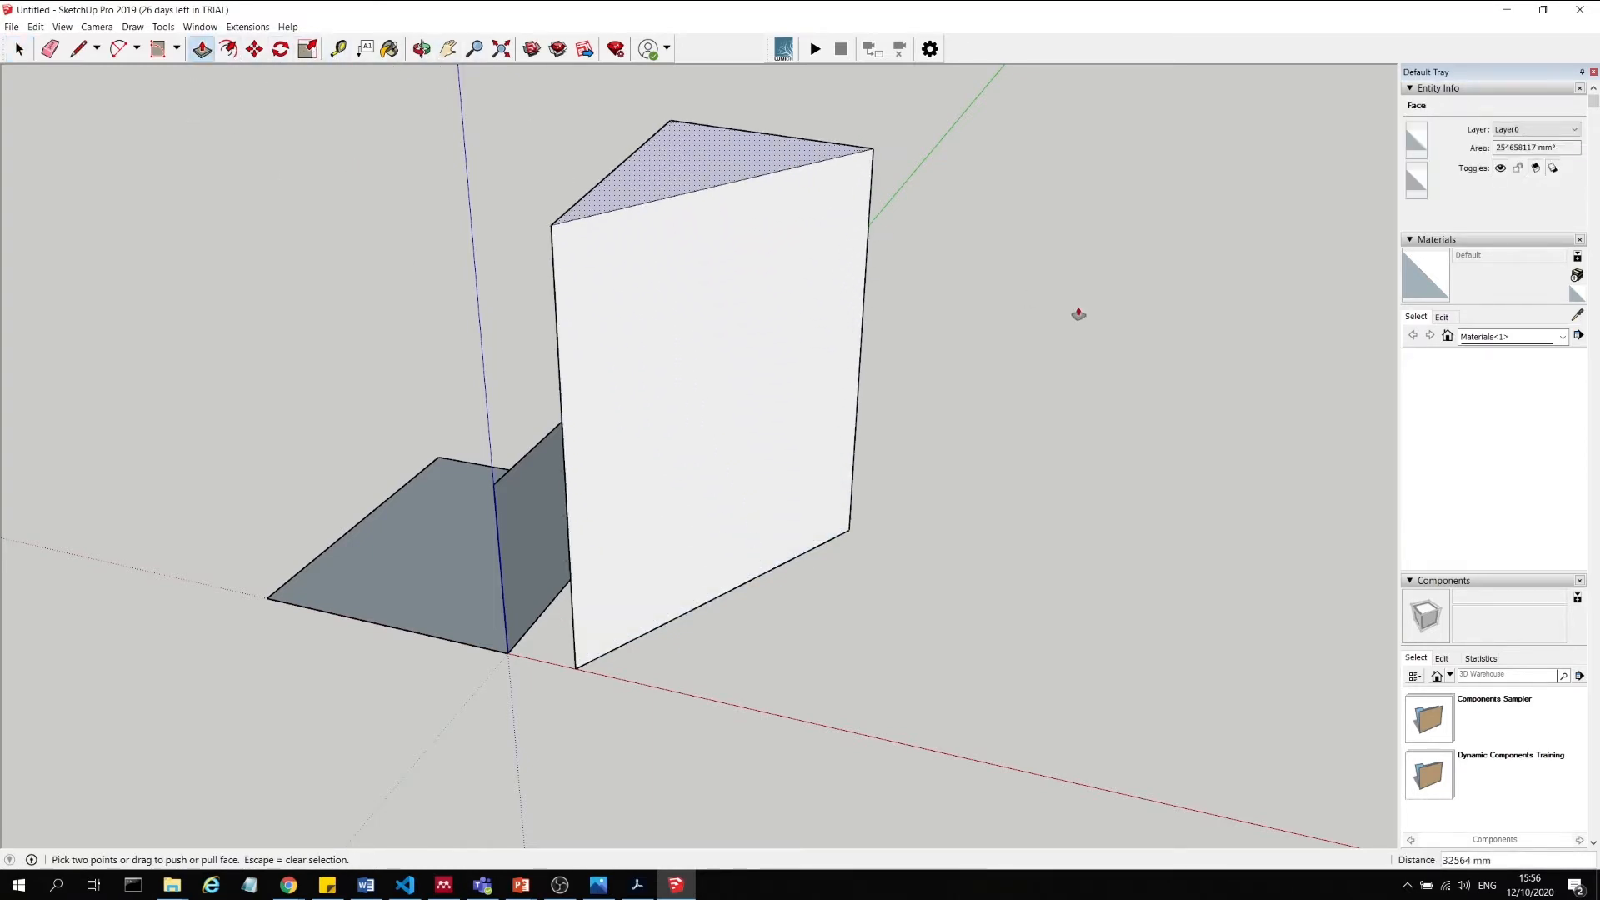
left_click(19, 50)
left_click(233, 242)
Reverse the large vertical front face of the prism, then inspect and reselect it.
right_click(769, 334)
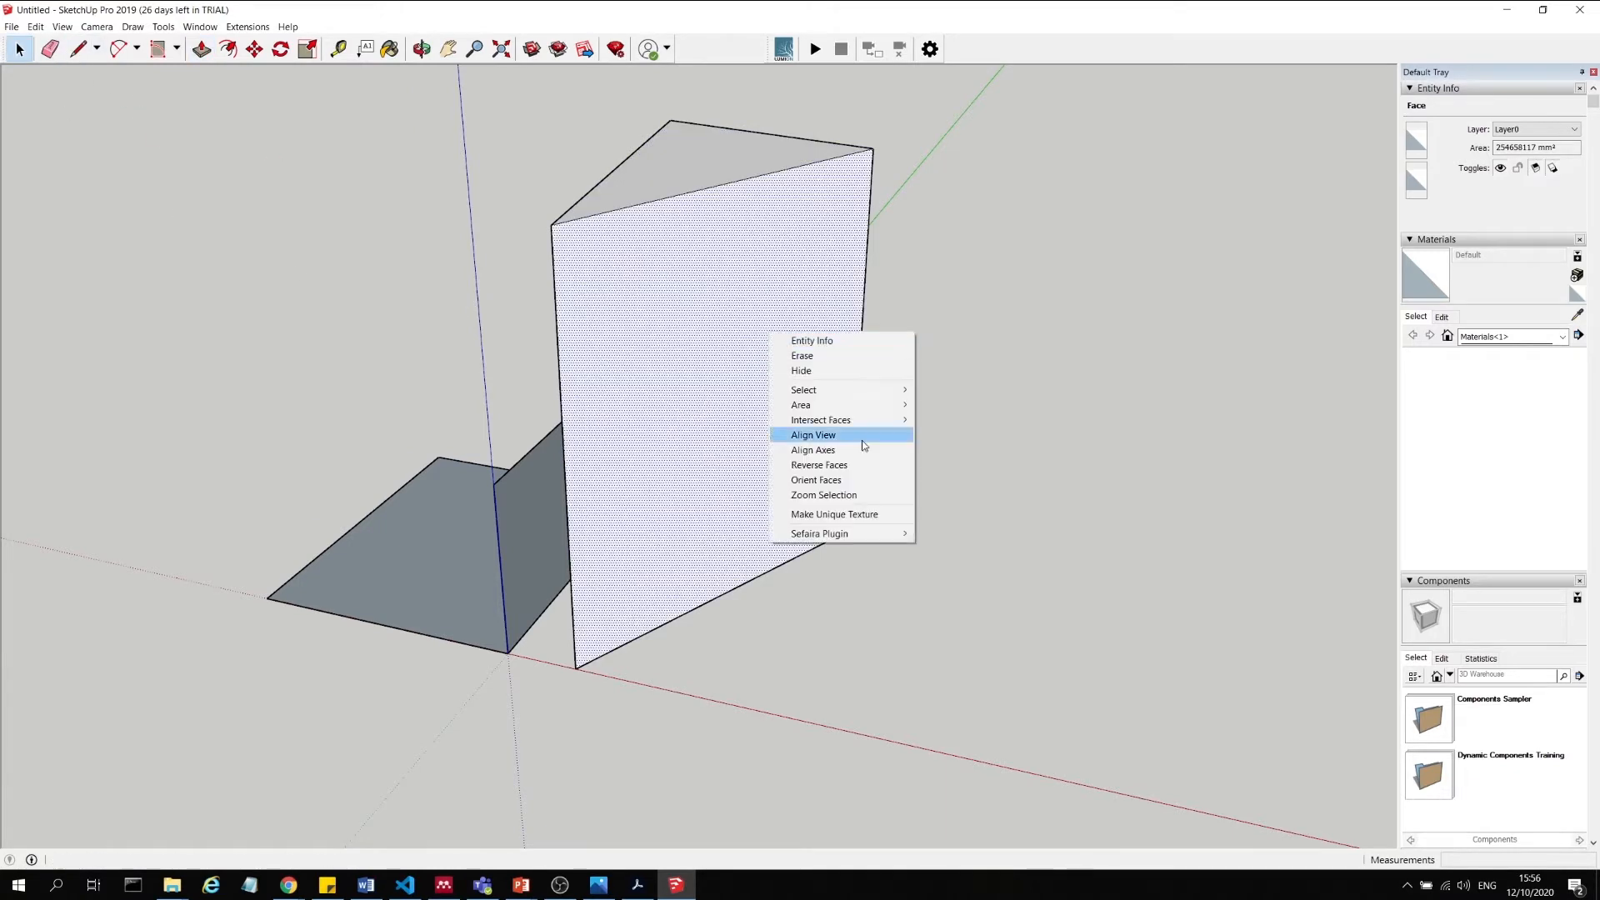
left_click(861, 473)
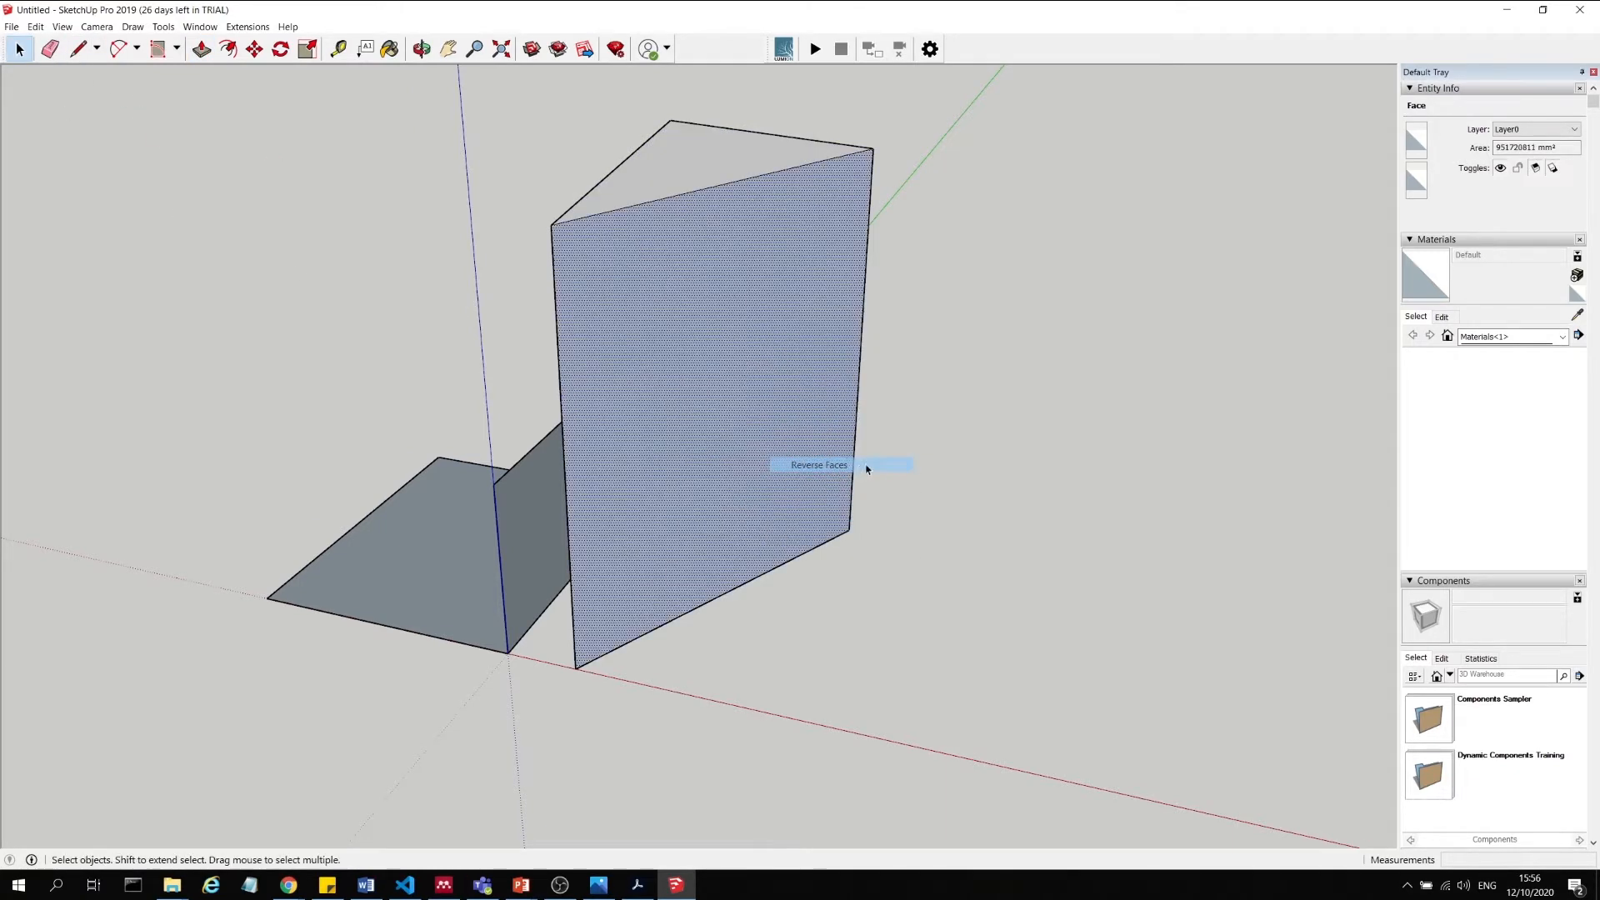
left_click(904, 525)
middle_click_drag(904, 525, 536, 559)
left_click(750, 364)
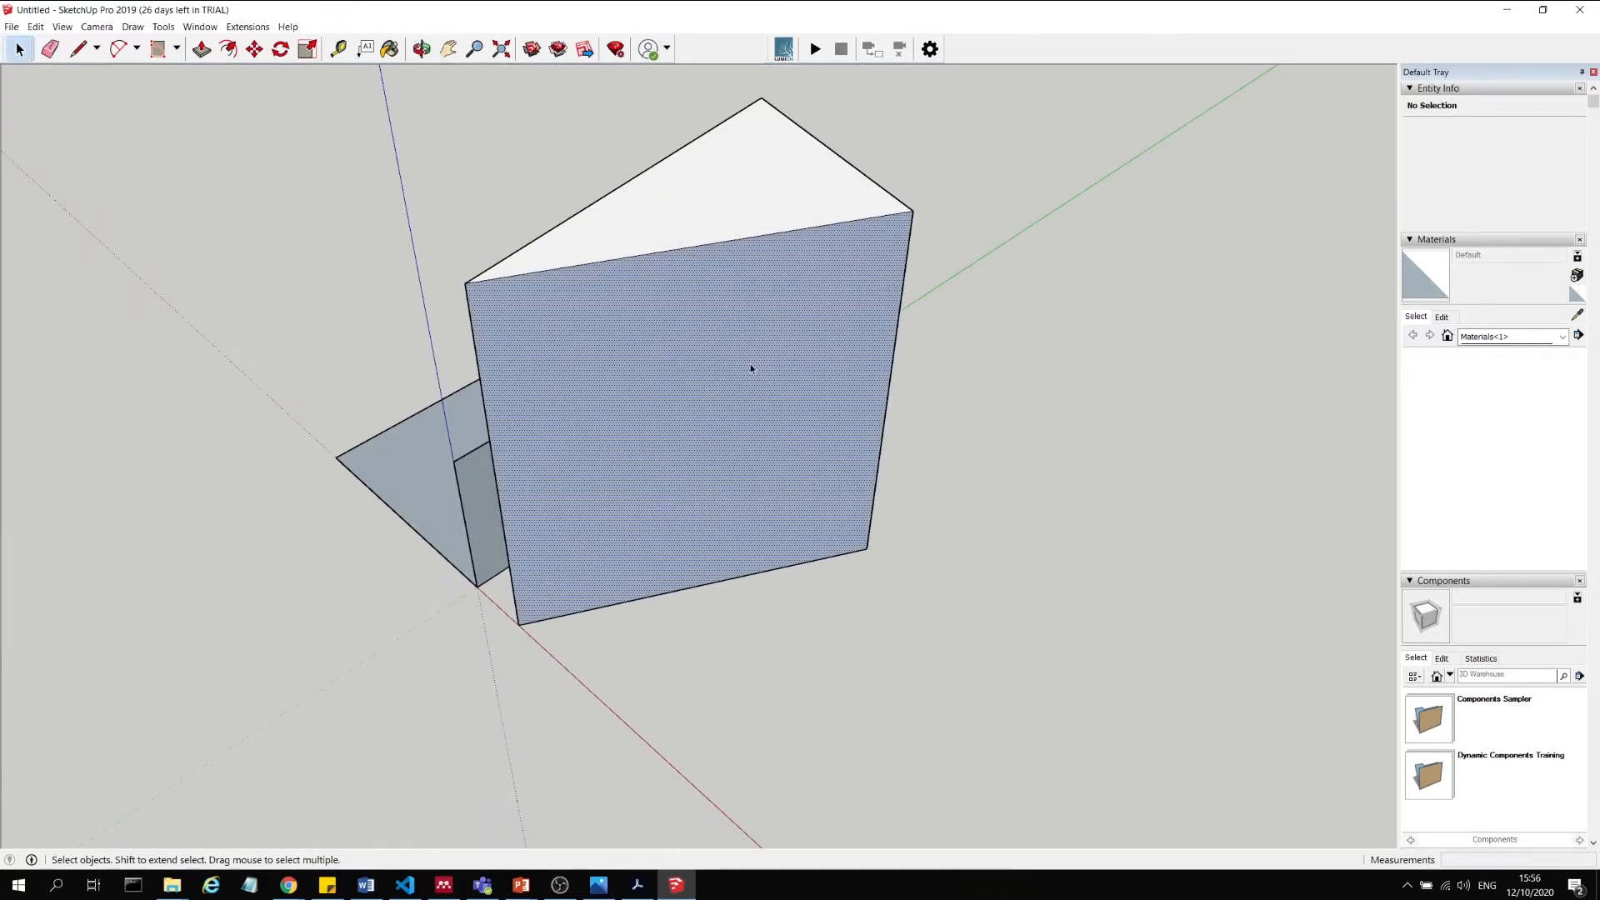
Reverse the prism's large vertical front face again so its white side points outward, and clear the selection.
right_click(759, 349)
left_click(847, 481)
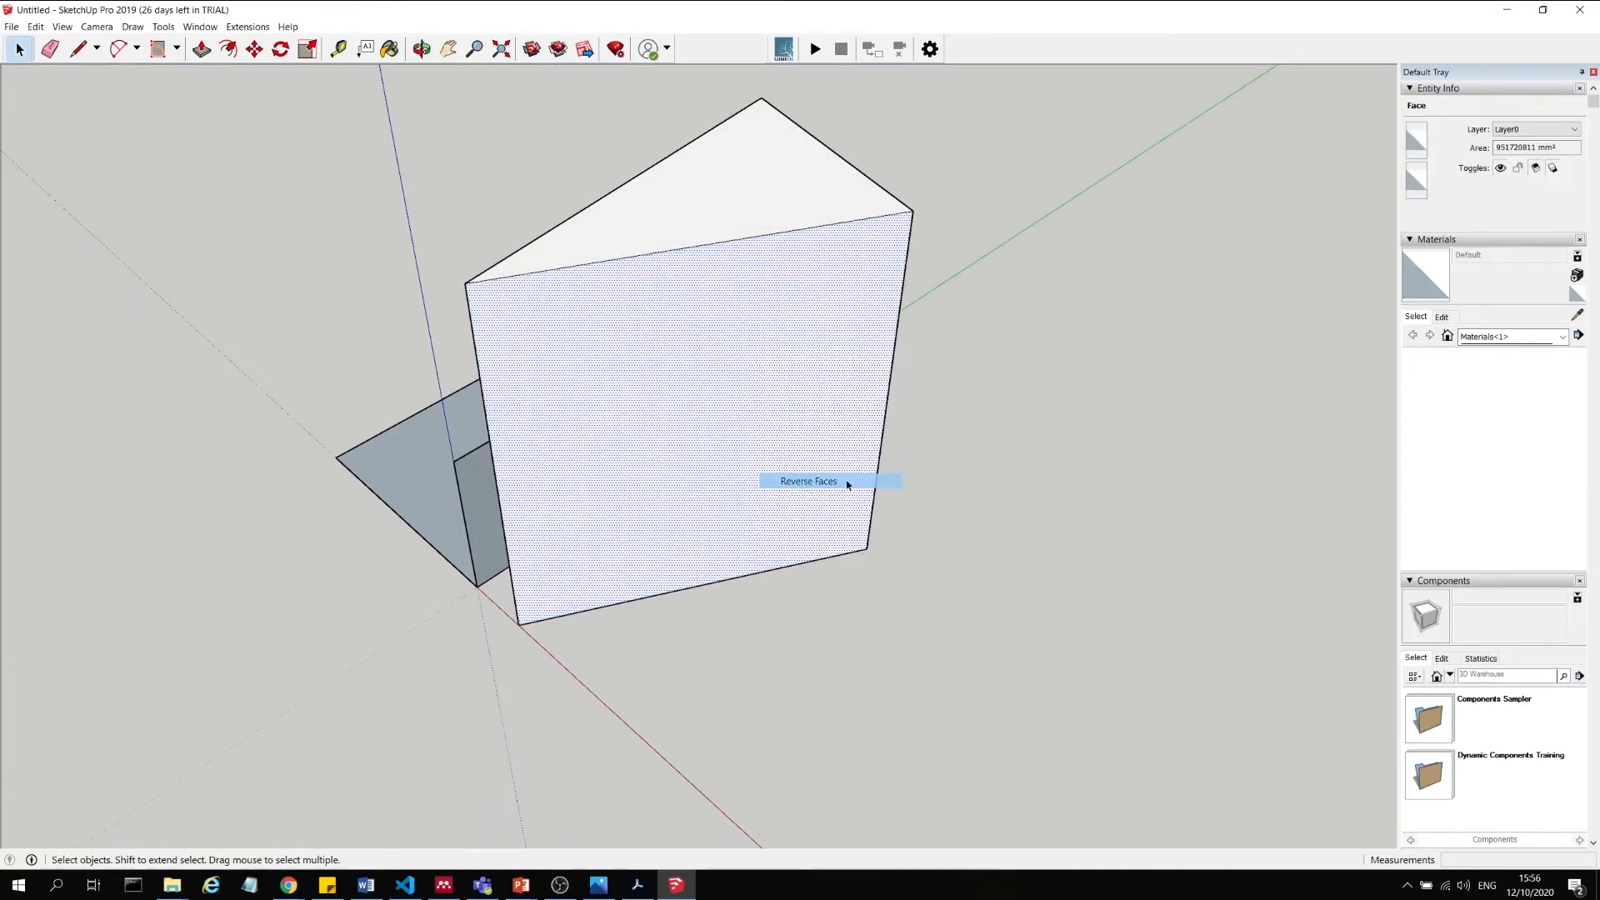
left_click(564, 689)
middle_click_drag(564, 689, 367, 633)
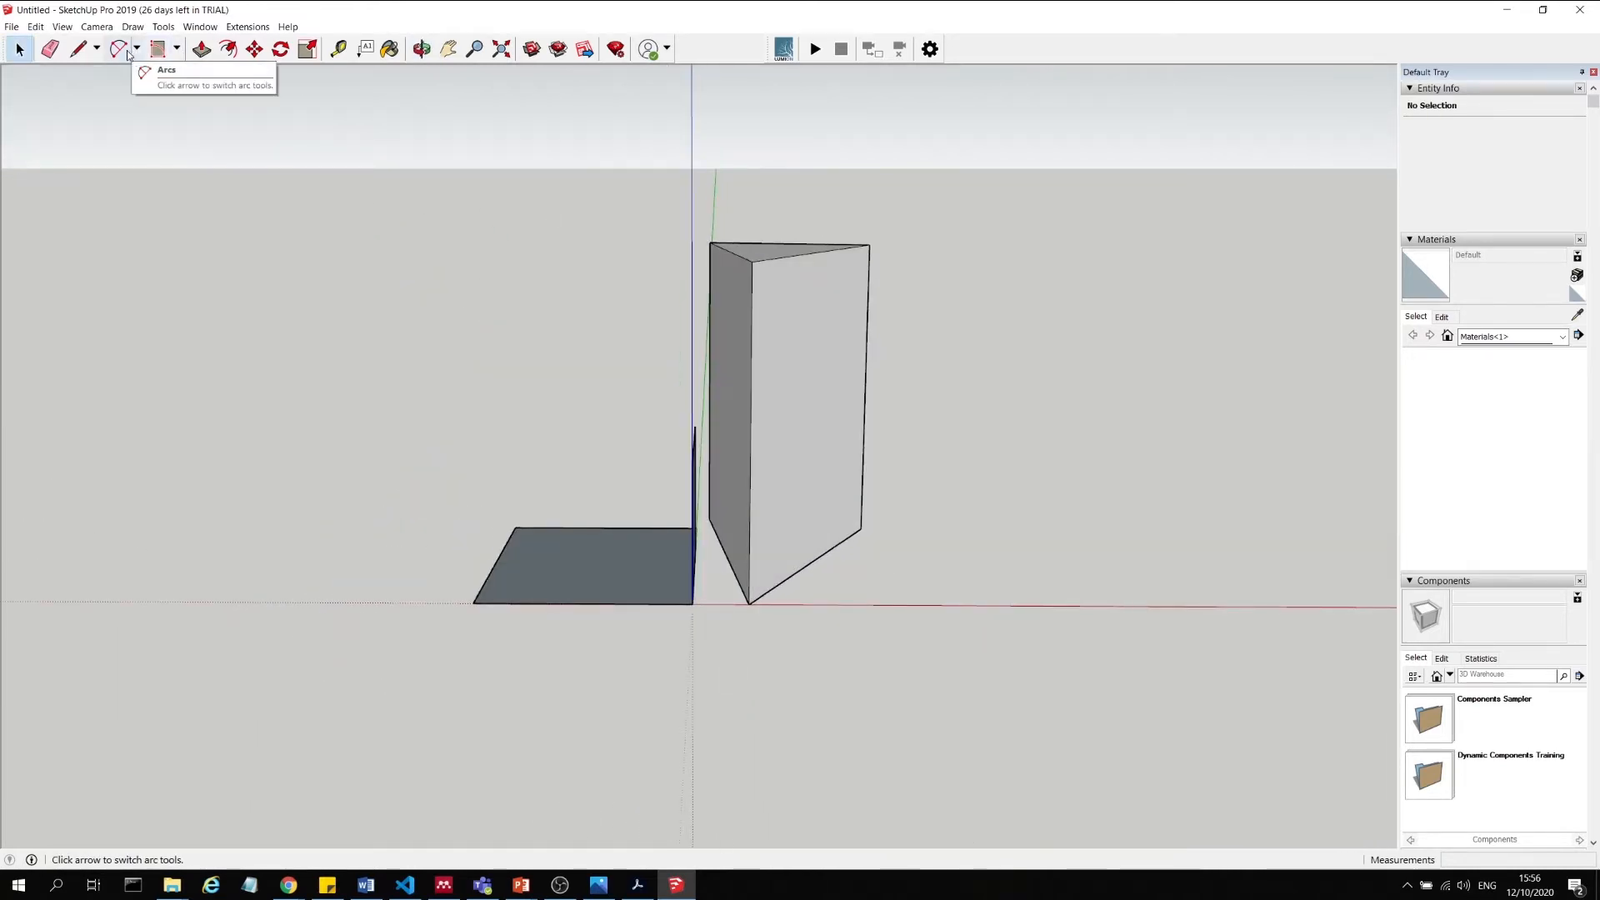
middle_click_drag(925, 433, 1003, 703)
left_click(1000, 713)
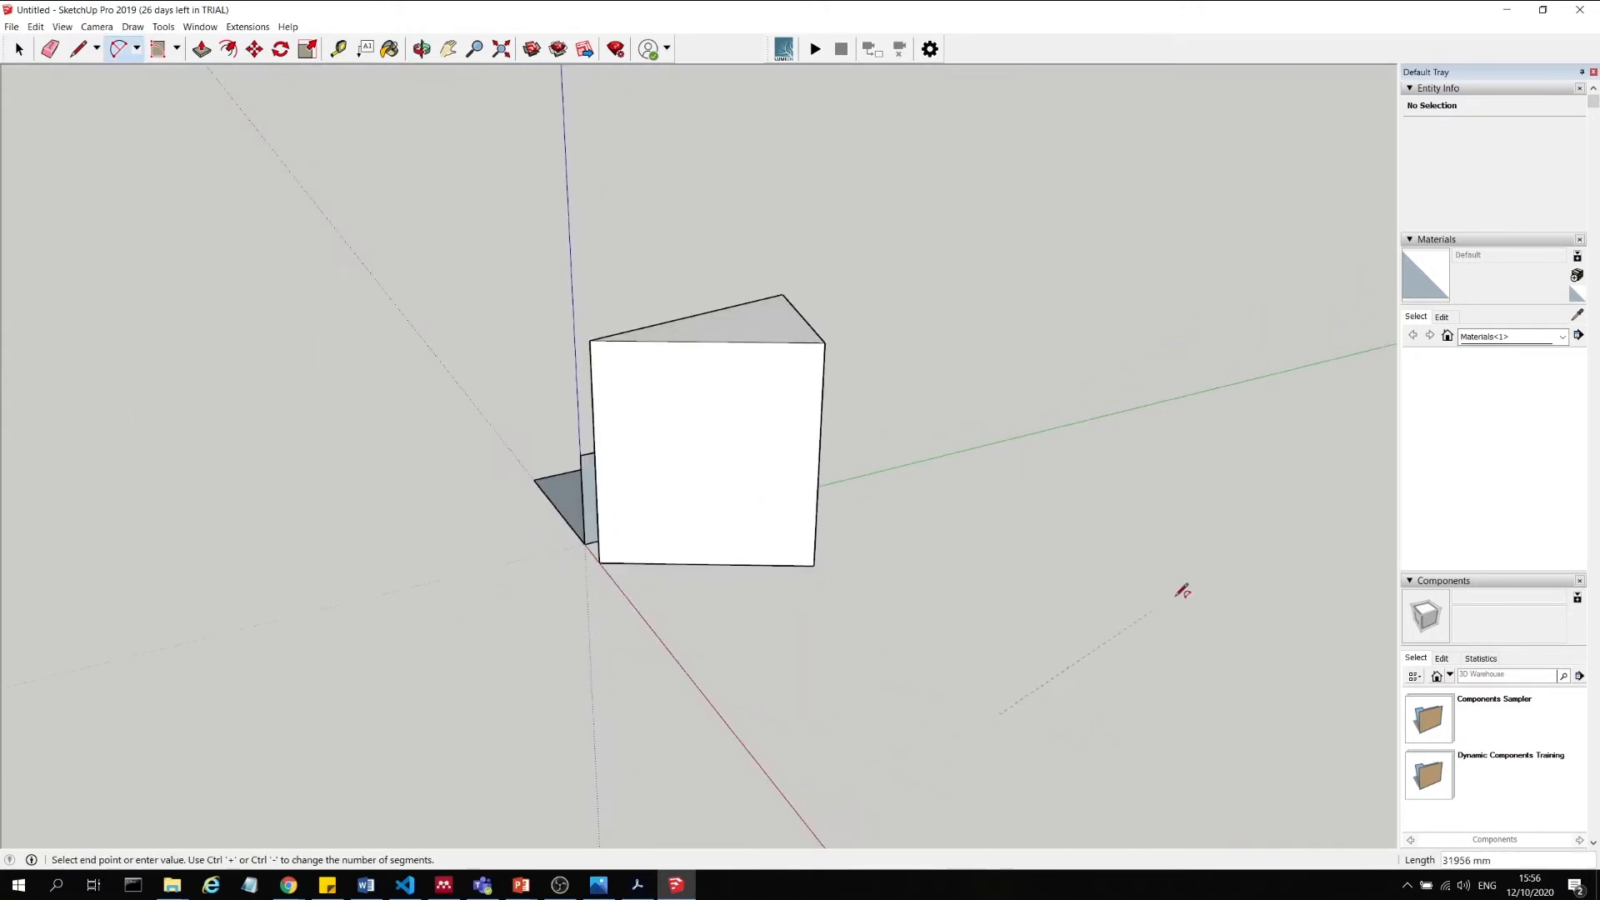
left_click(1258, 585)
key("Escape")
Draw a two-point arc on the ground beside the prism, with both endpoints on the red axis about 62369 mm apart.
middle_click_drag(935, 433, 908, 589)
left_click(902, 576)
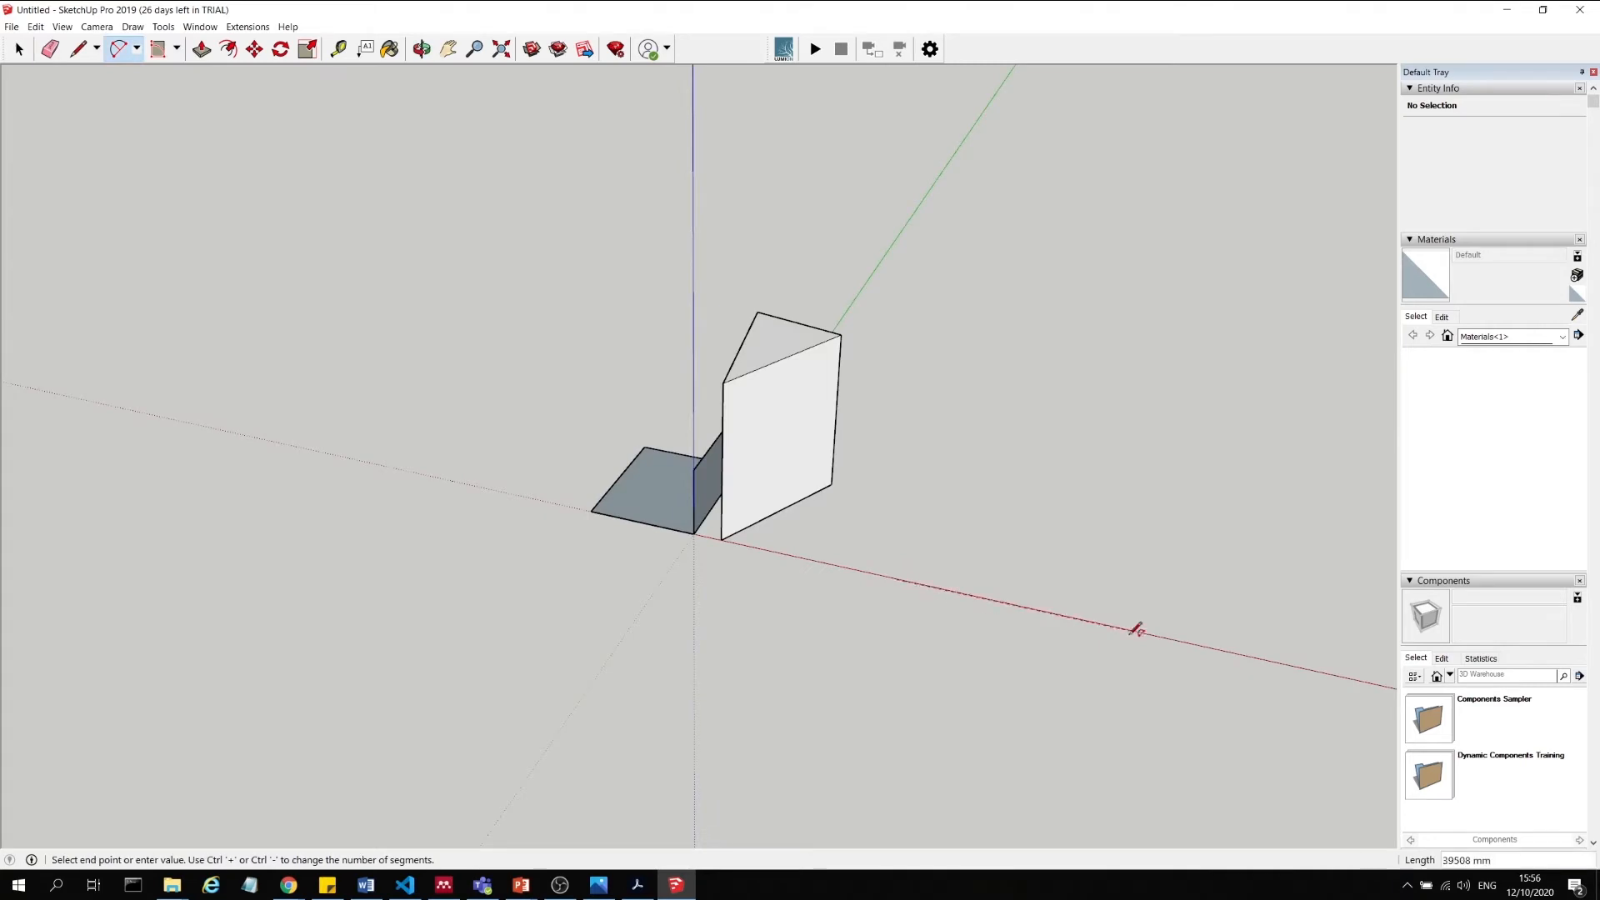
left_click(1281, 661)
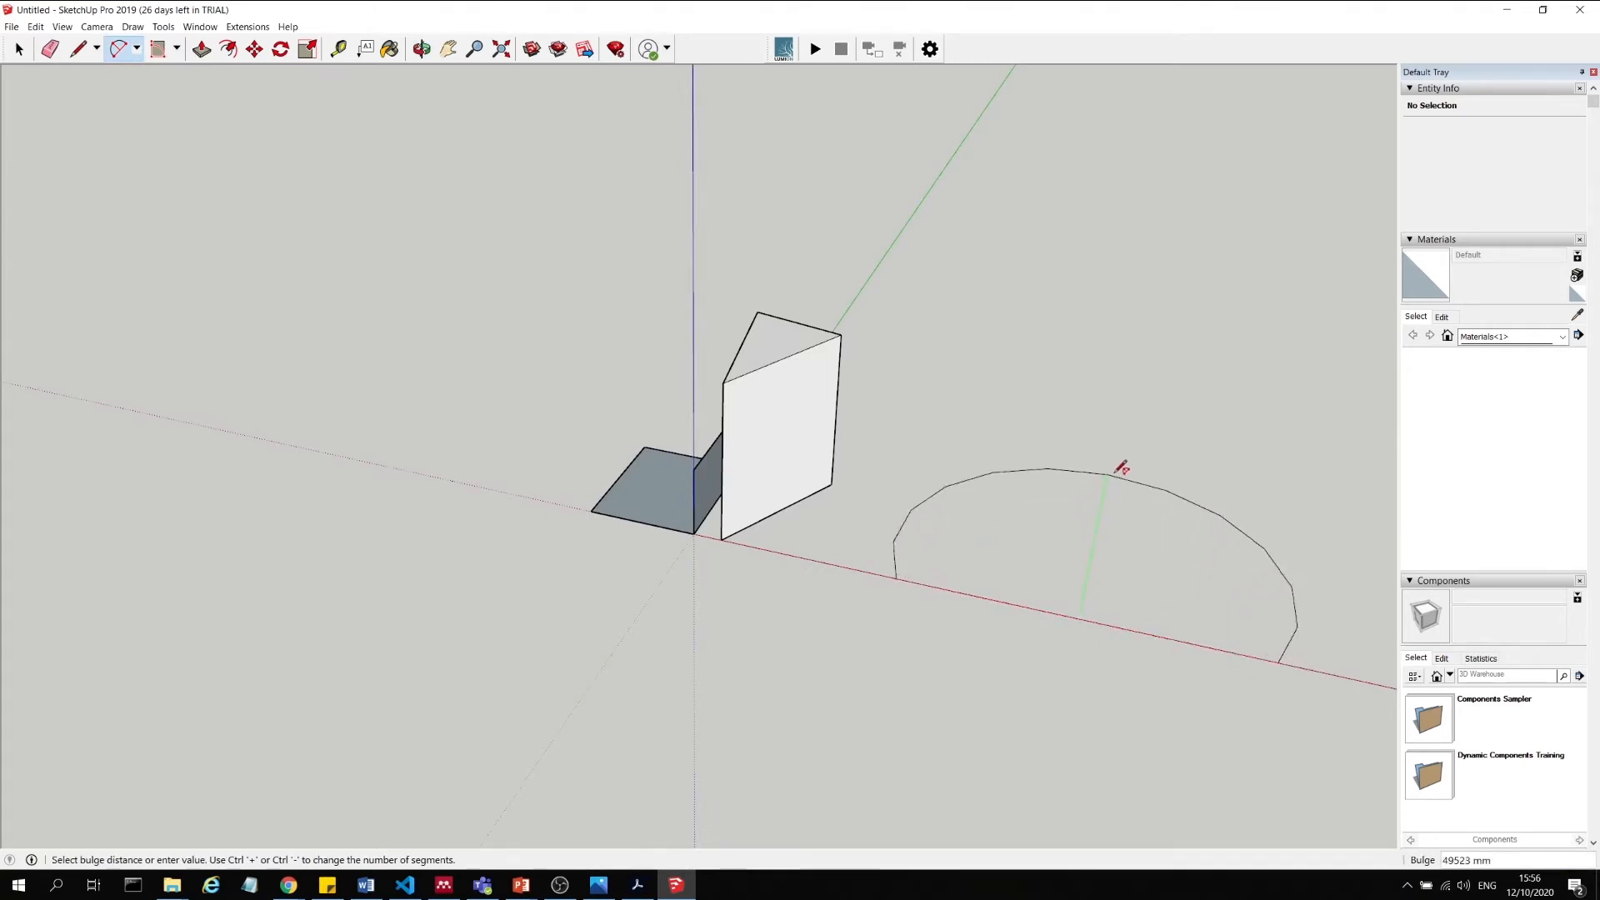
left_click(1107, 500)
middle_click_drag(1200, 646, 746, 542)
Try to extrude the open arc with Push/Pull.
left_click(19, 49)
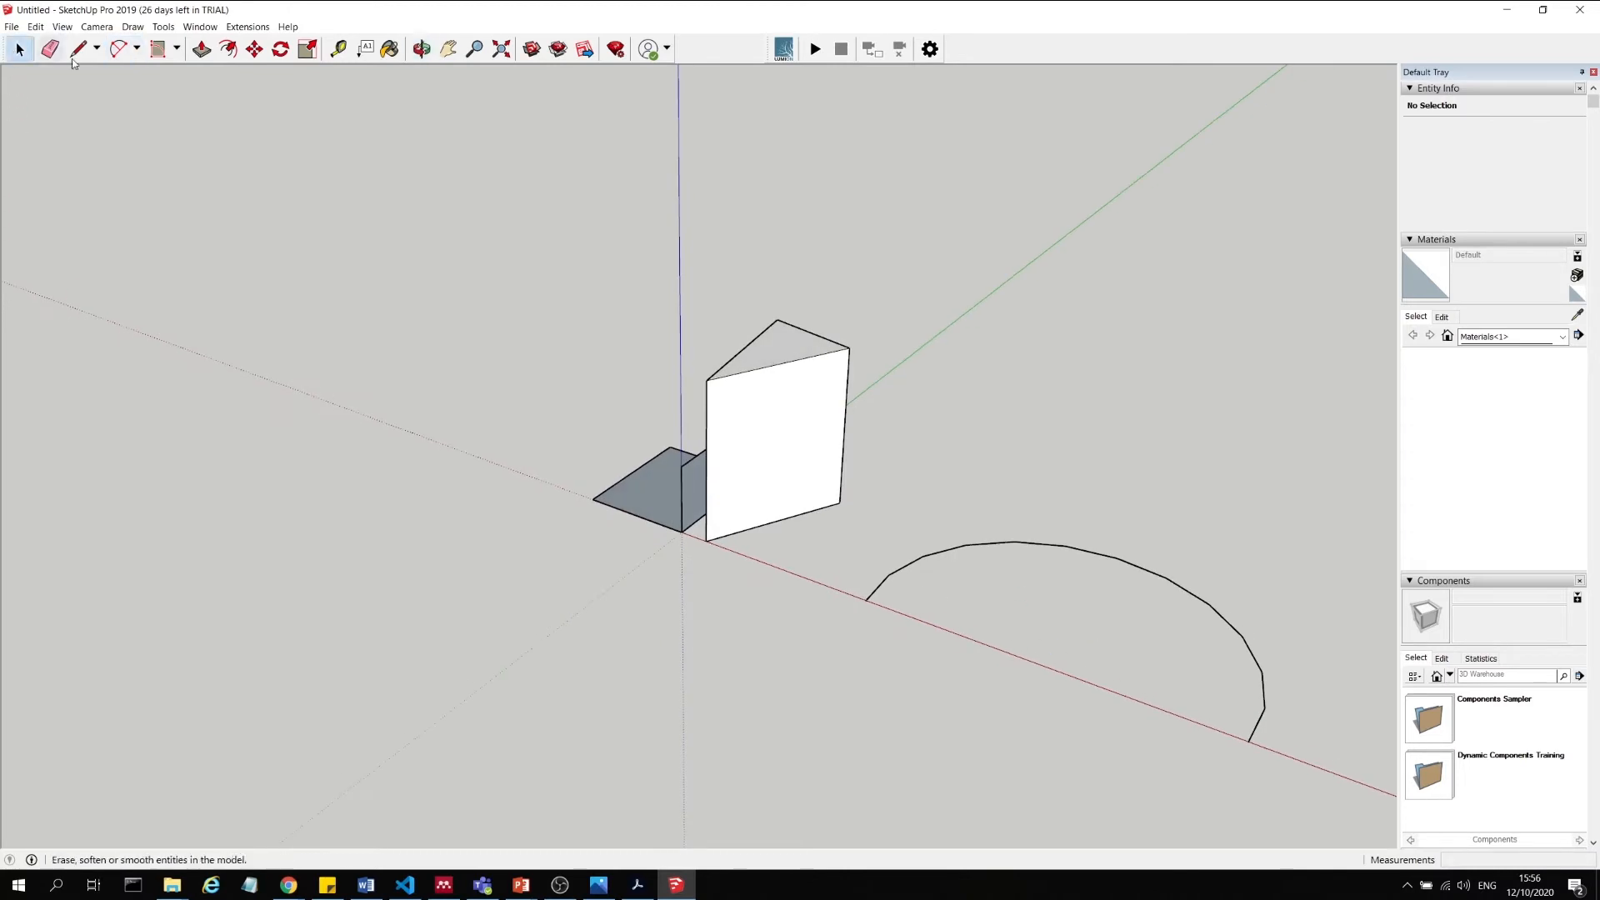
left_click(1068, 551)
left_click(204, 52)
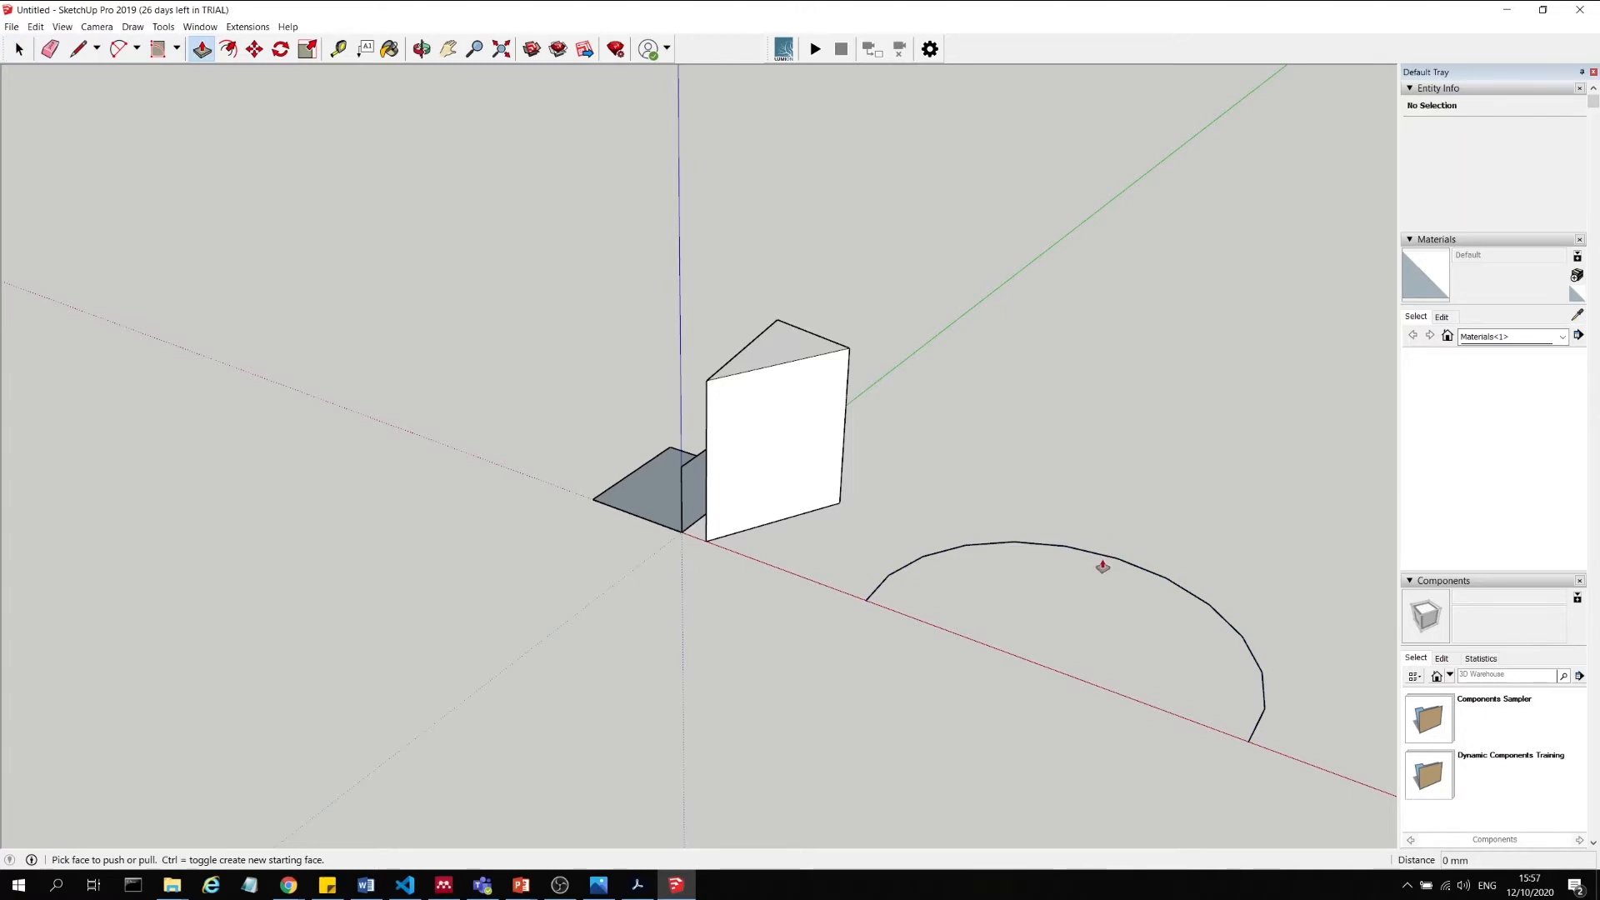
Close the arc with a straight line between its two endpoints to form a half-circle face.
left_click(78, 50)
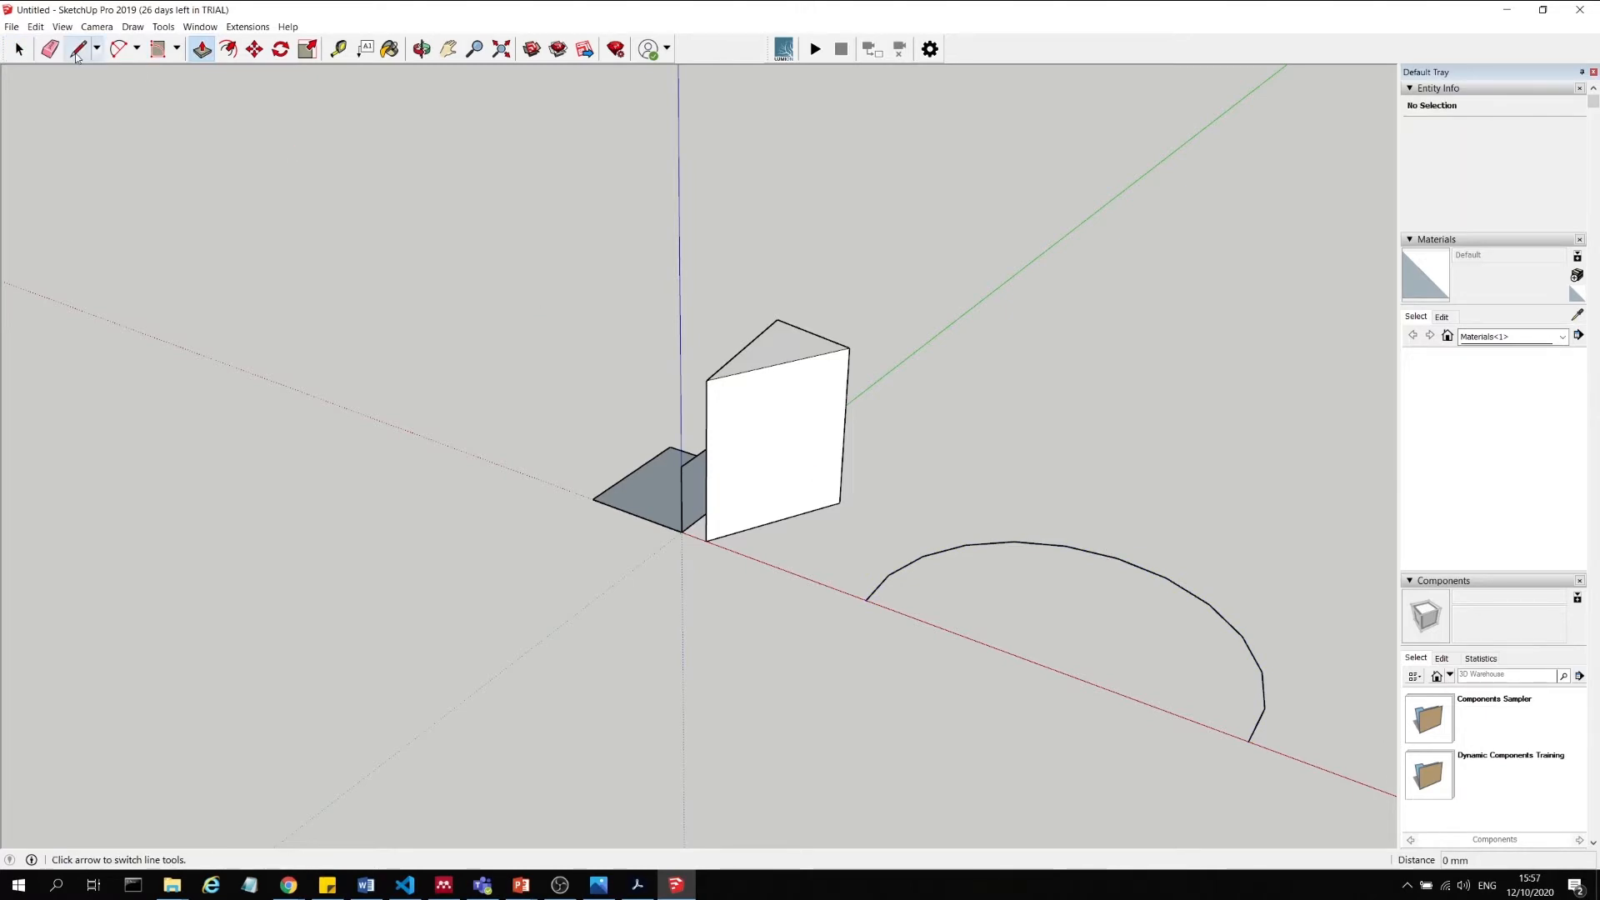
left_click(866, 600)
left_click(1248, 741)
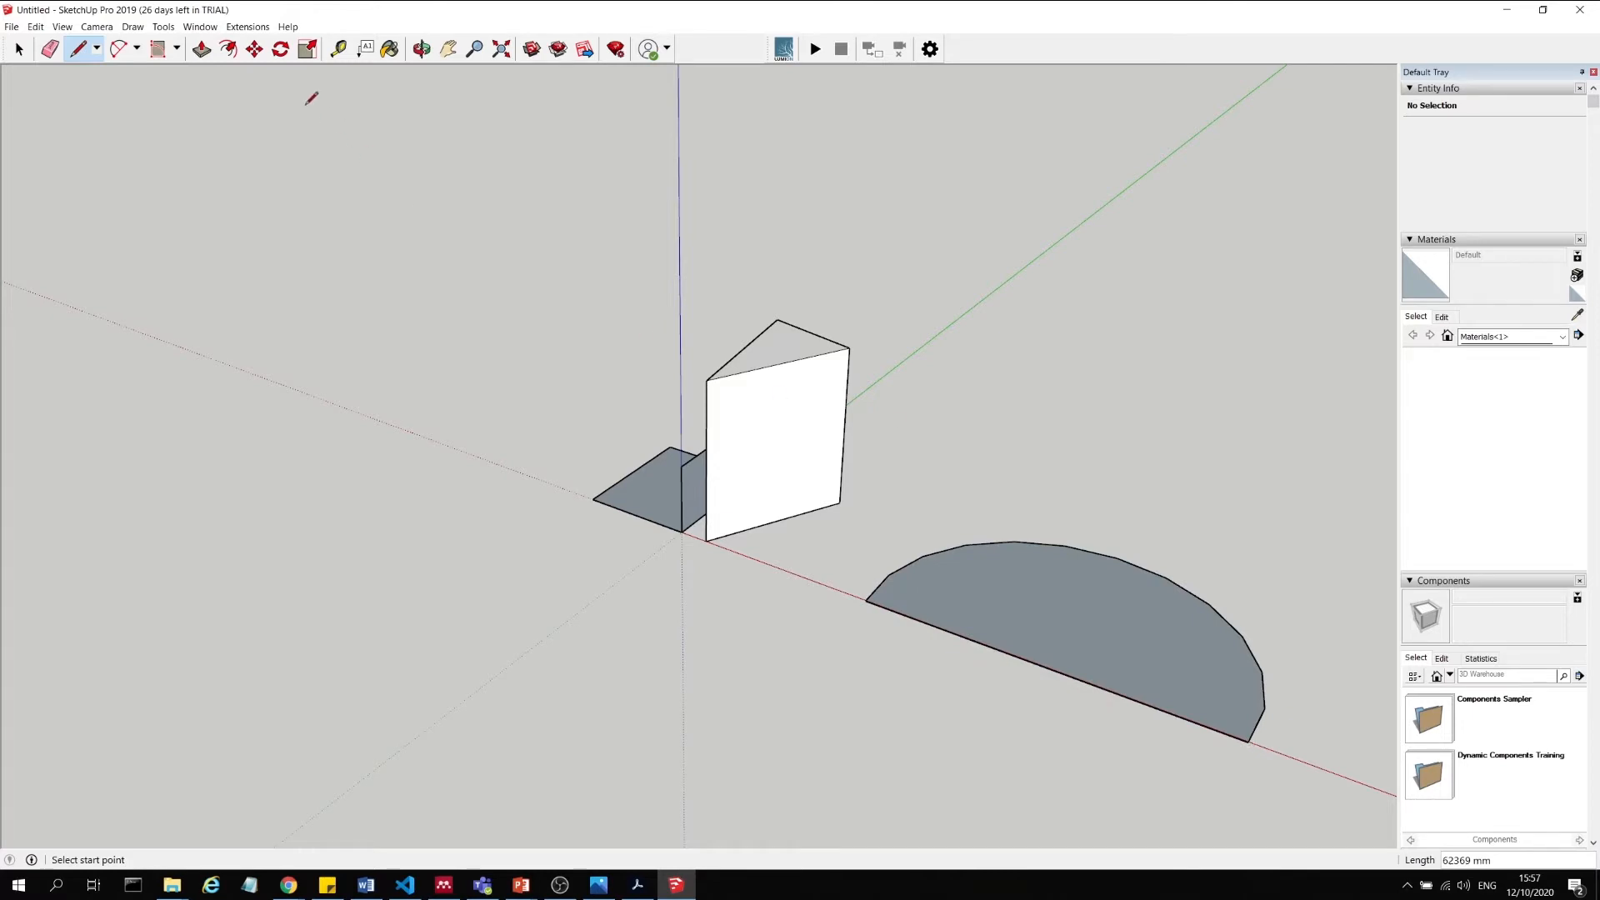
Extrude the half-circle face upward into a half-cylinder with Push/Pull, leaving it taller than the prism.
left_click(201, 49)
left_click_drag(1083, 634, 1099, 360)
middle_click_drag(1172, 589, 267, 89)
key("space")
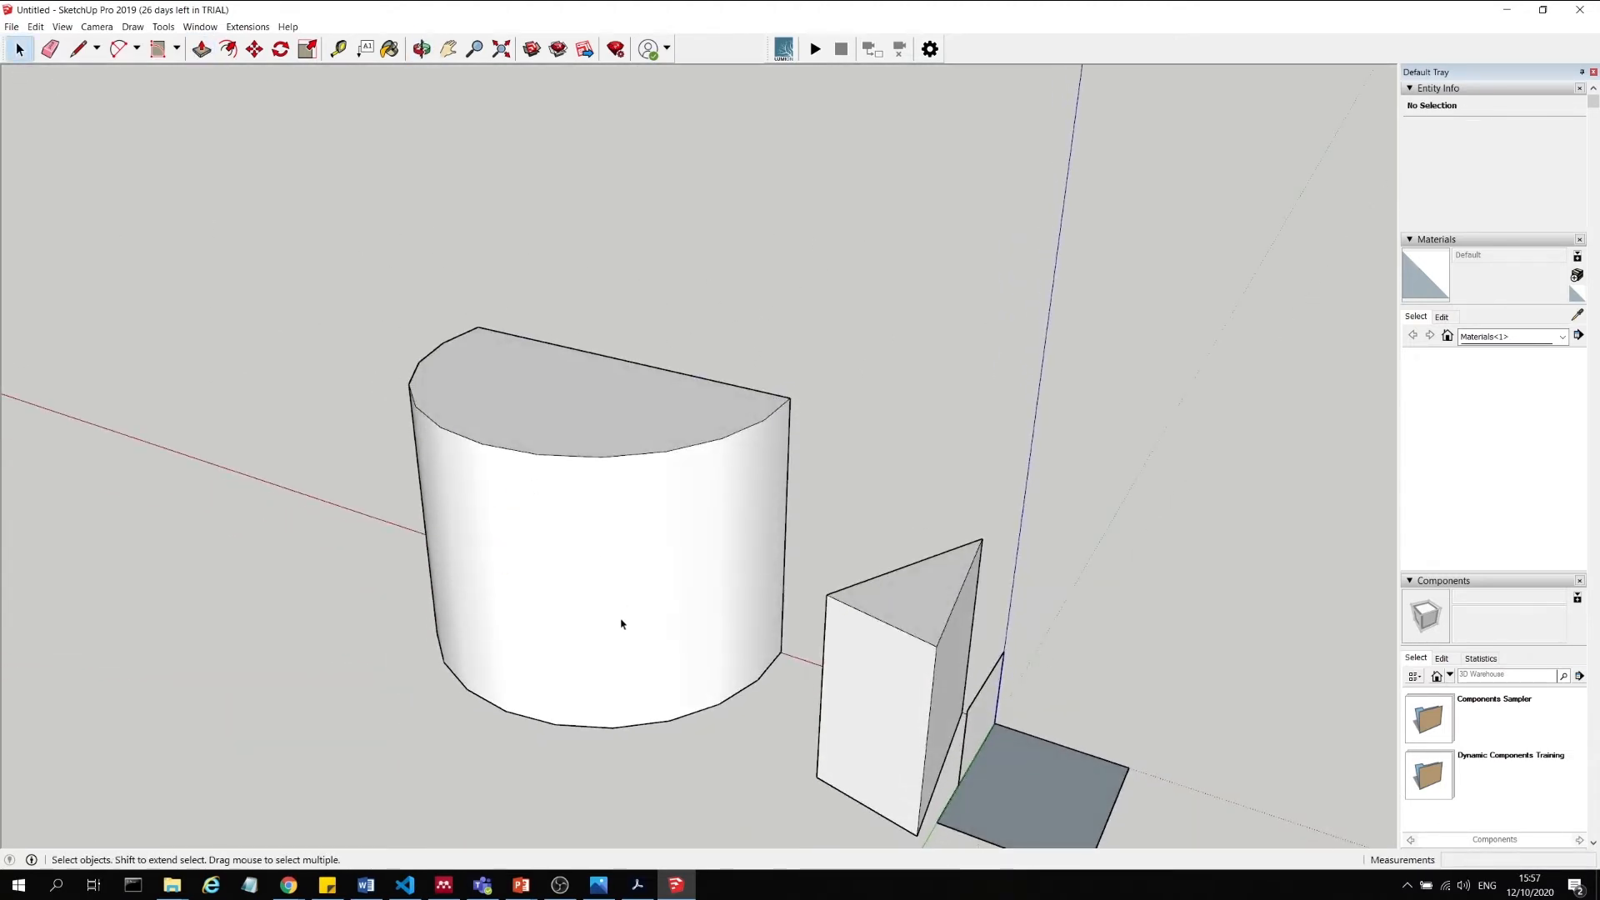
Select the half-cylinder's curved surface and examine its segmented edges from several angles.
left_click(621, 623)
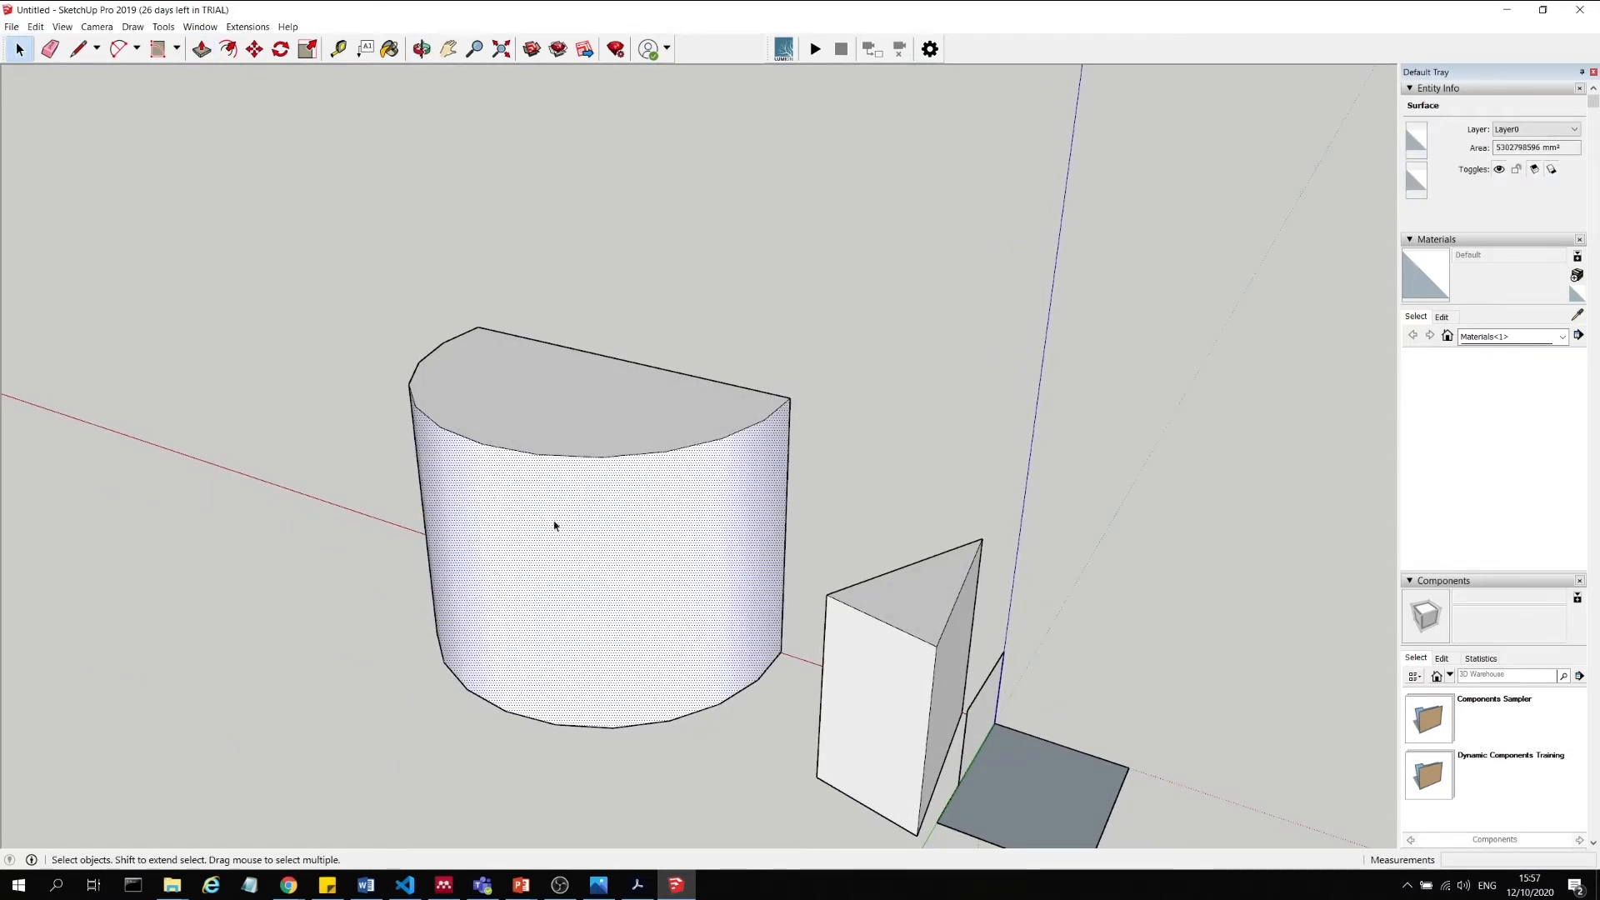
middle_click_drag(493, 620, 983, 692)
scroll(750, 600, "up", 6)
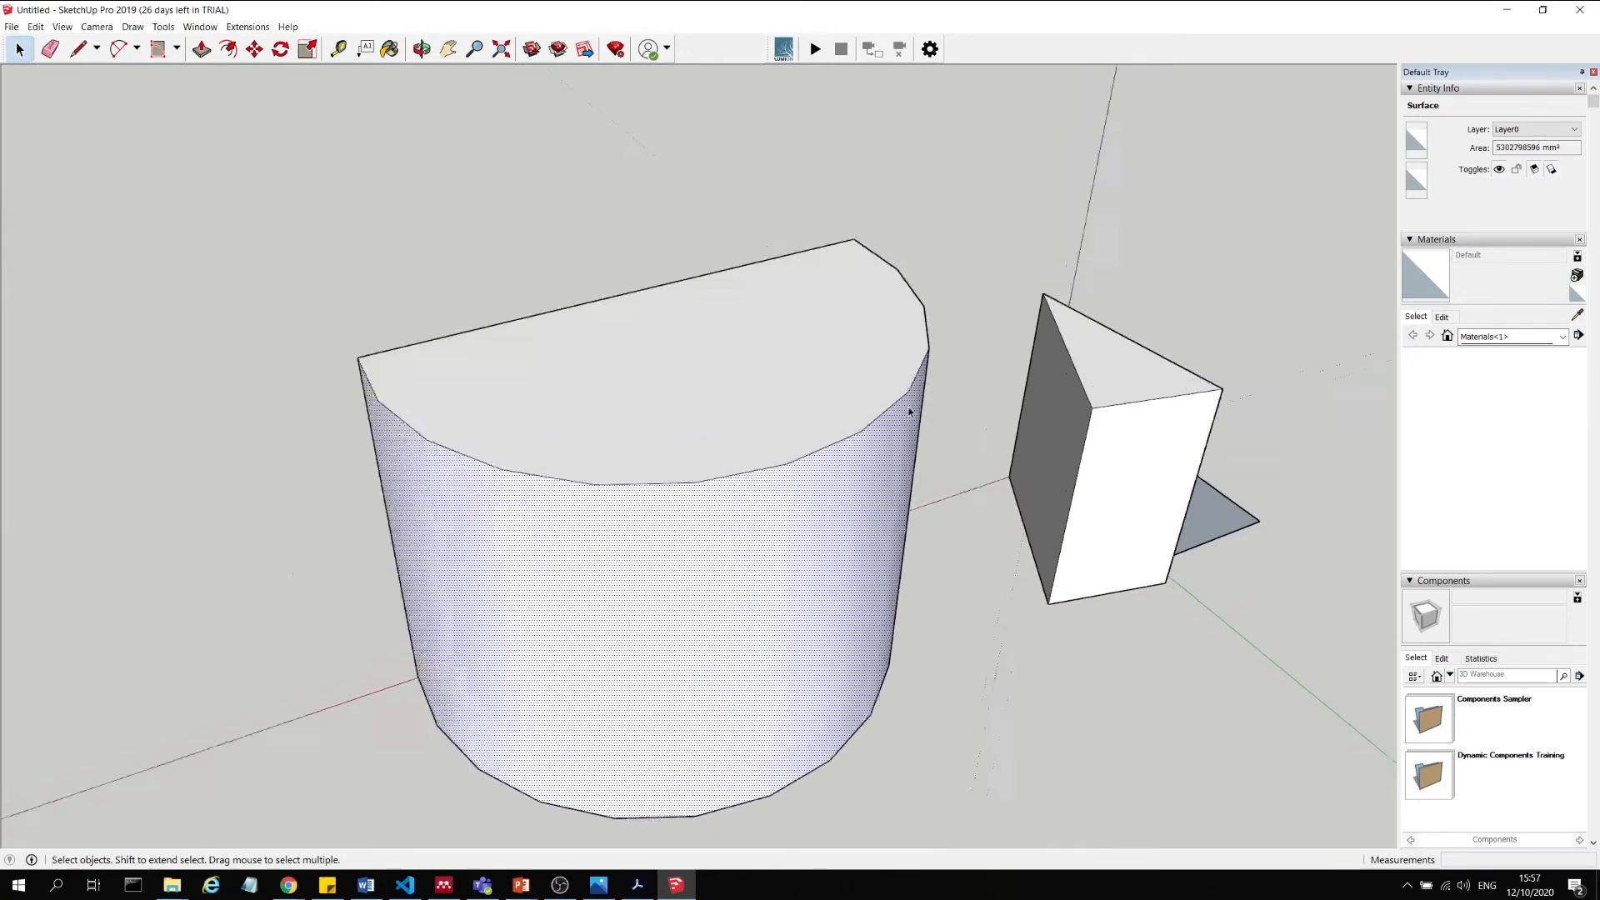
middle_click_drag(750, 600, 939, 589)
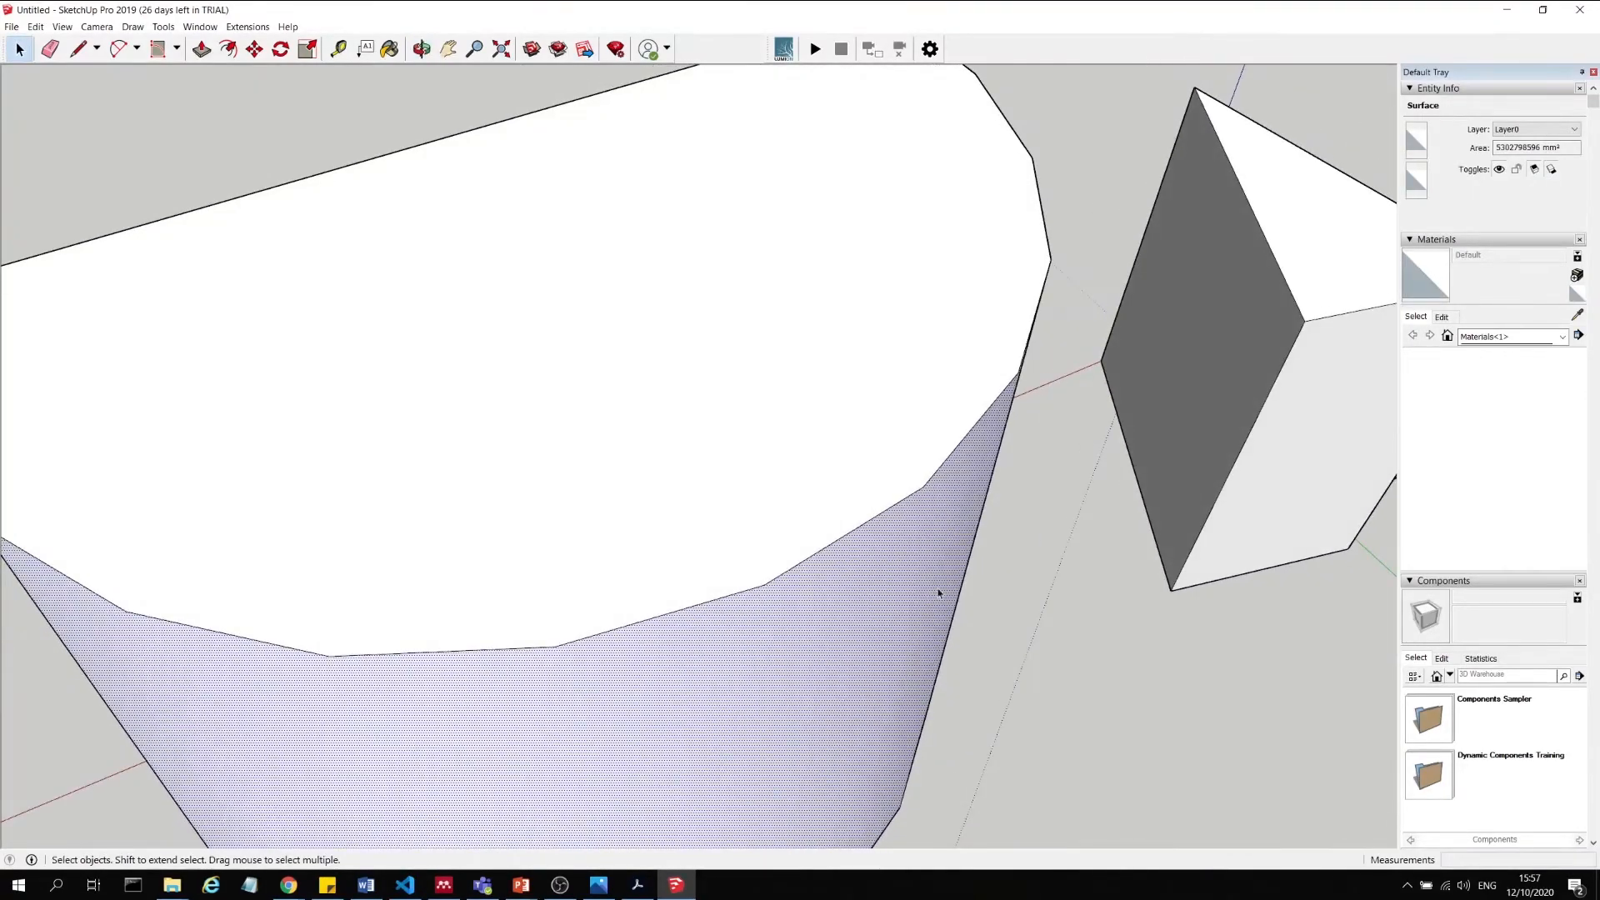
scroll(964, 353, "down", 5)
scroll(939, 344, "up", 4)
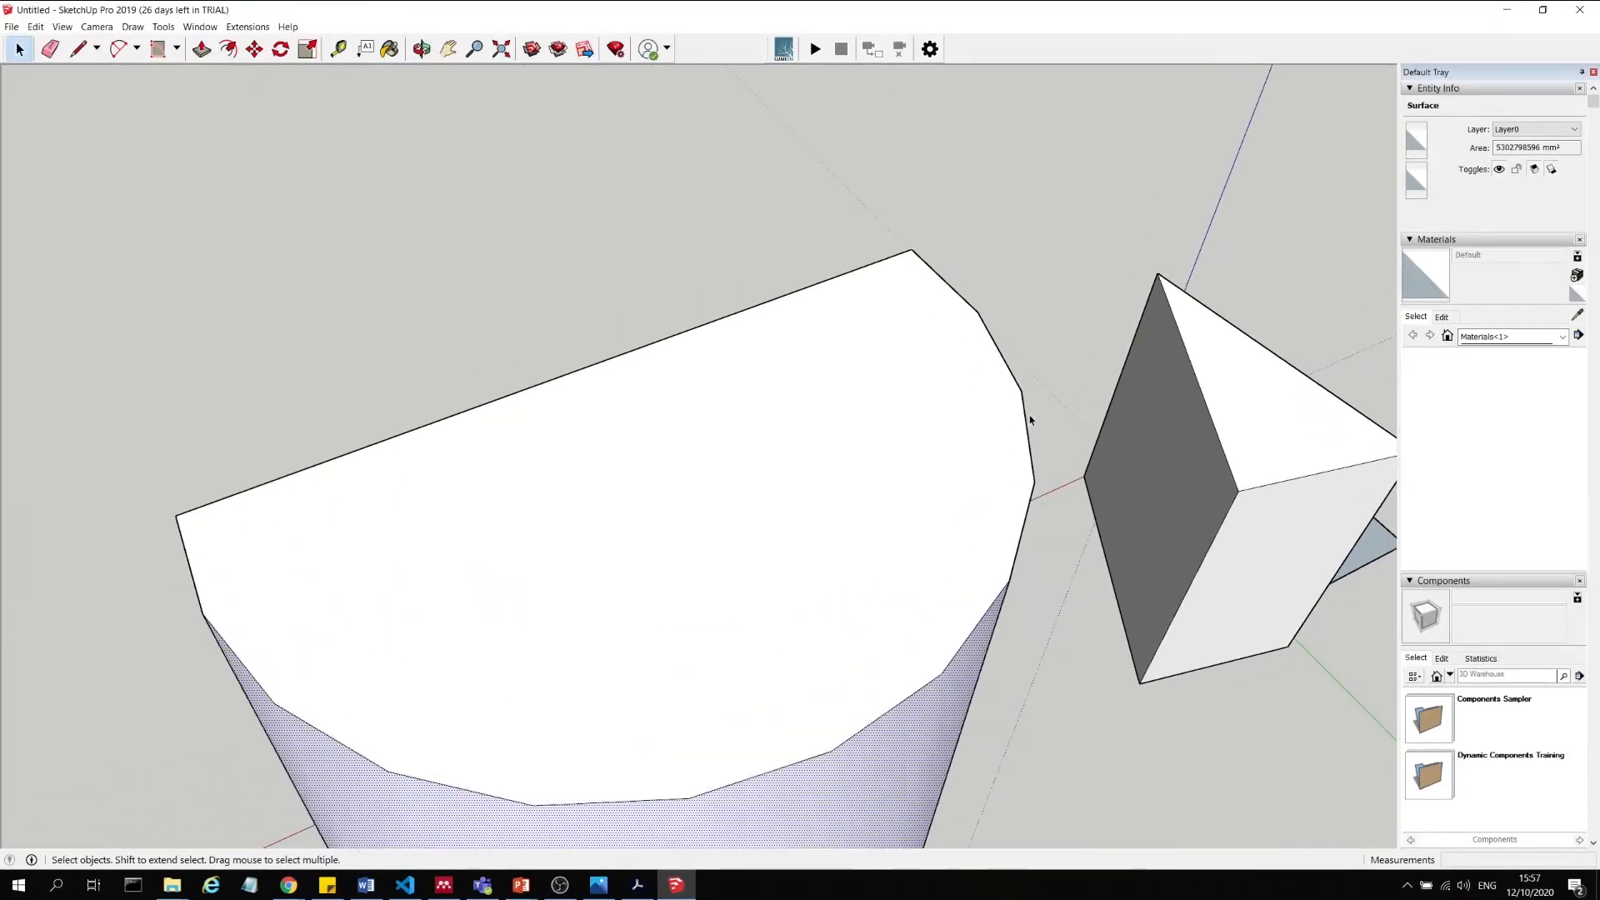
middle_click_drag(1030, 419, 717, 358)
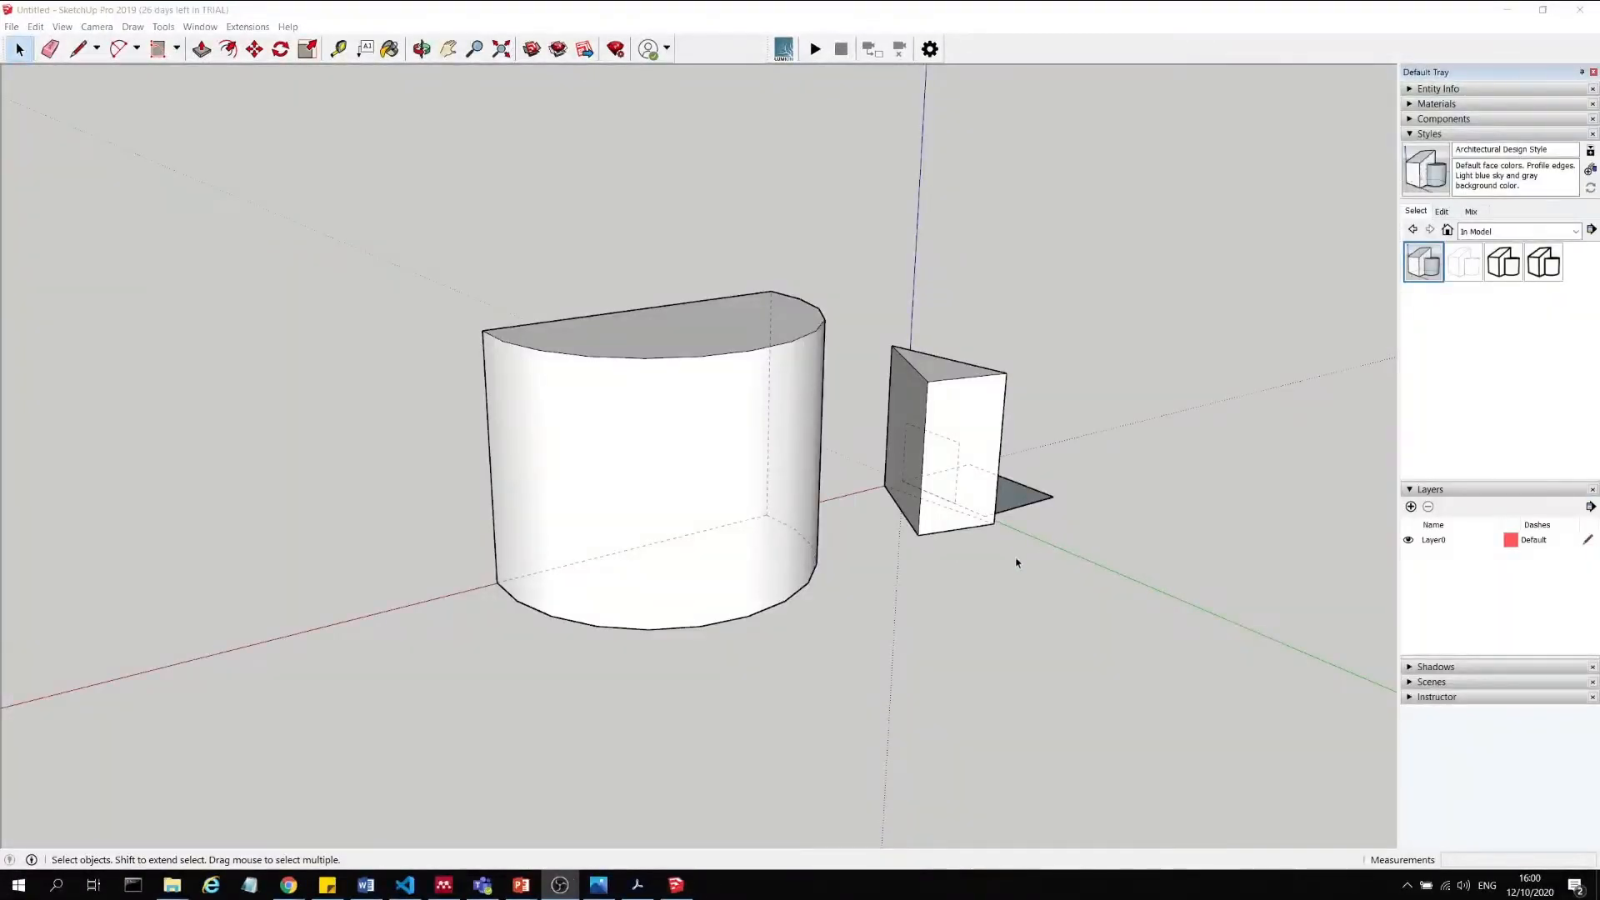
Review the Styles section and the list of panels that can be shown in the default tray.
middle_click_drag(1016, 563, 912, 671)
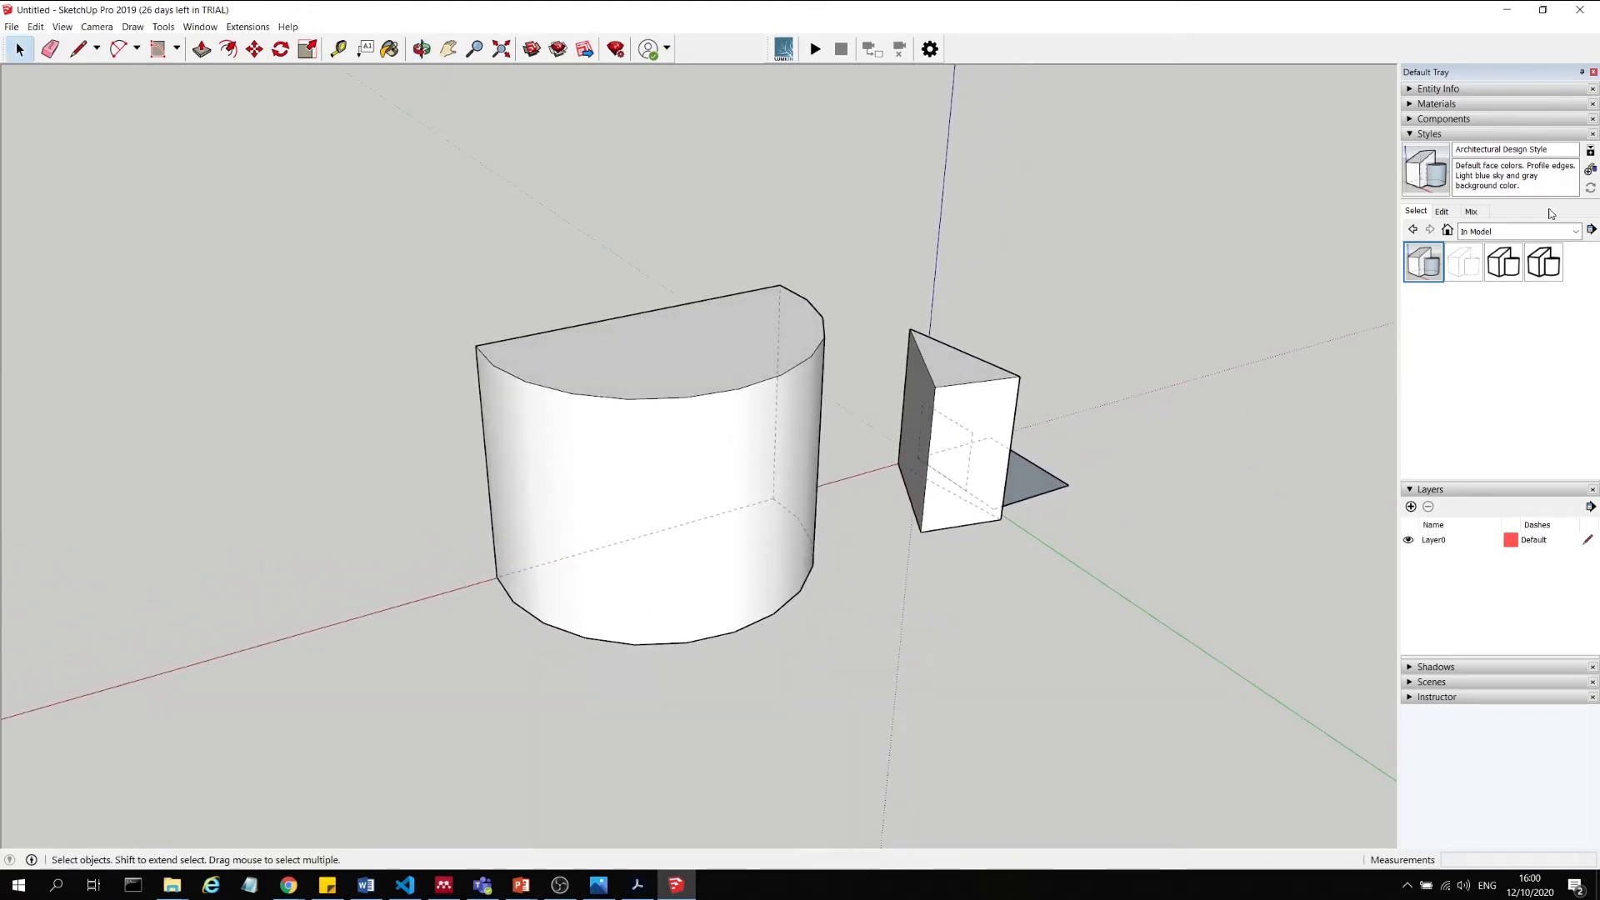
left_click(1409, 135)
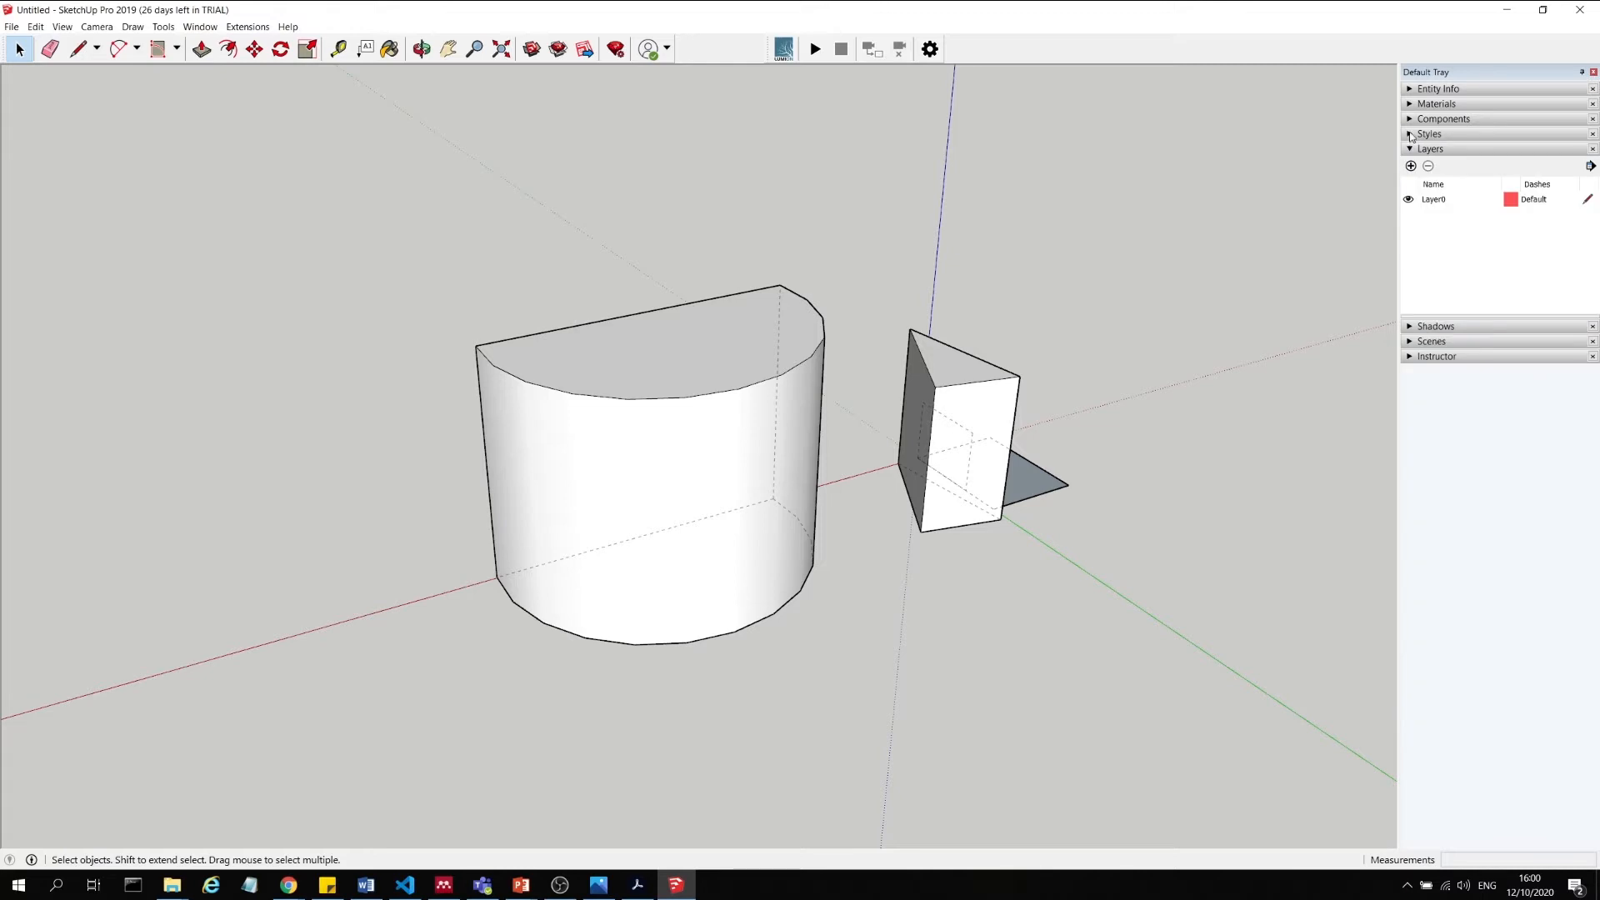
left_click(1408, 135)
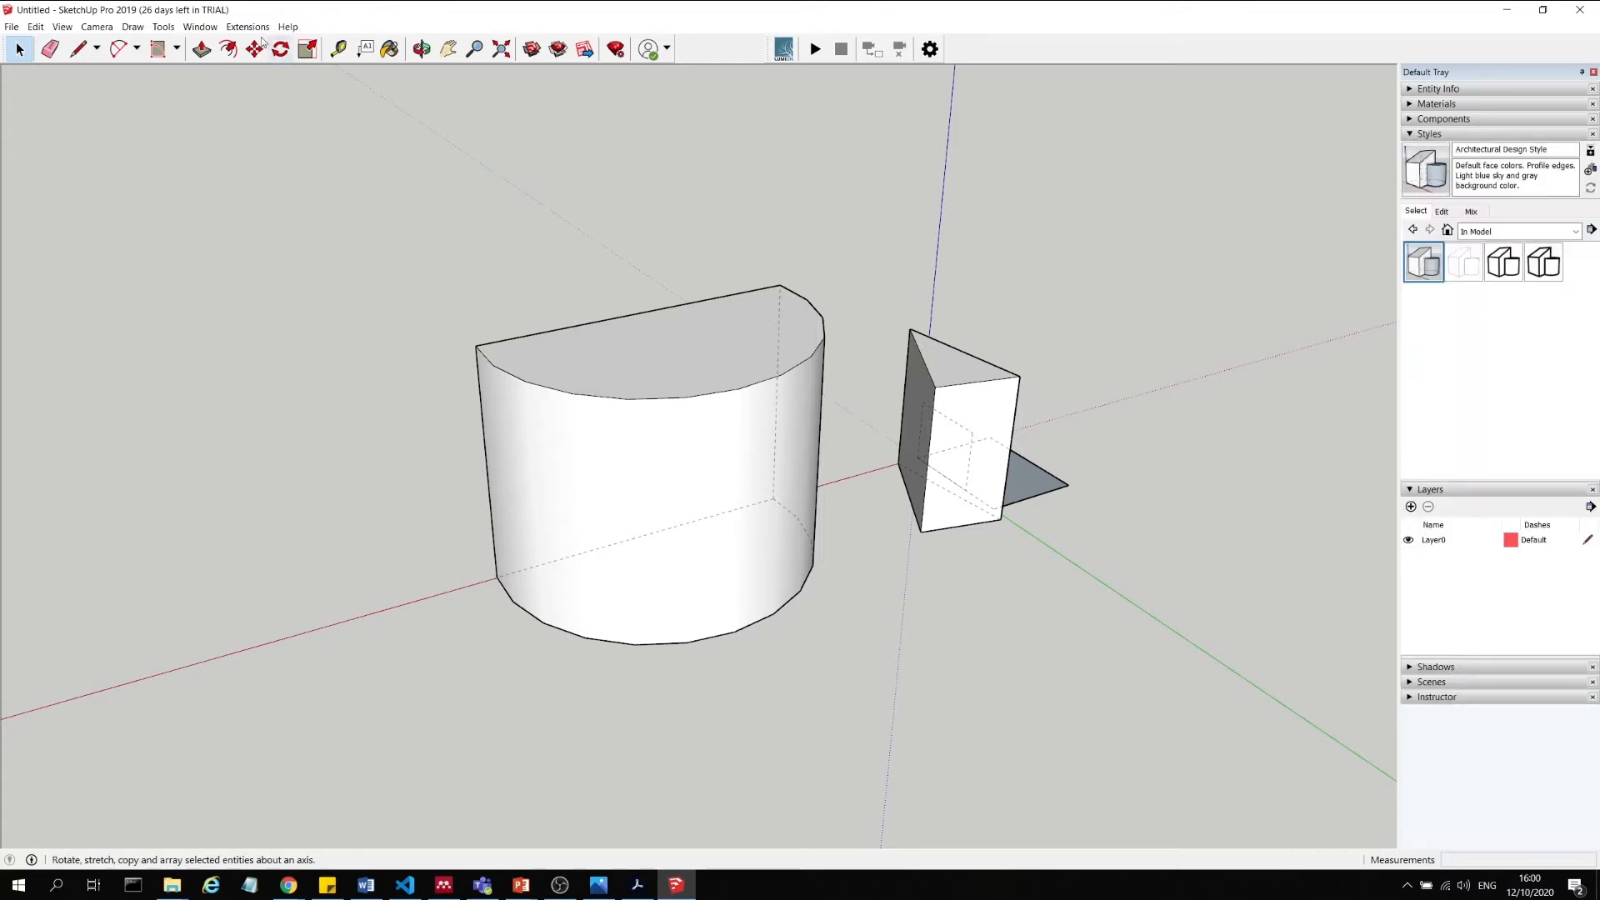
left_click(163, 27)
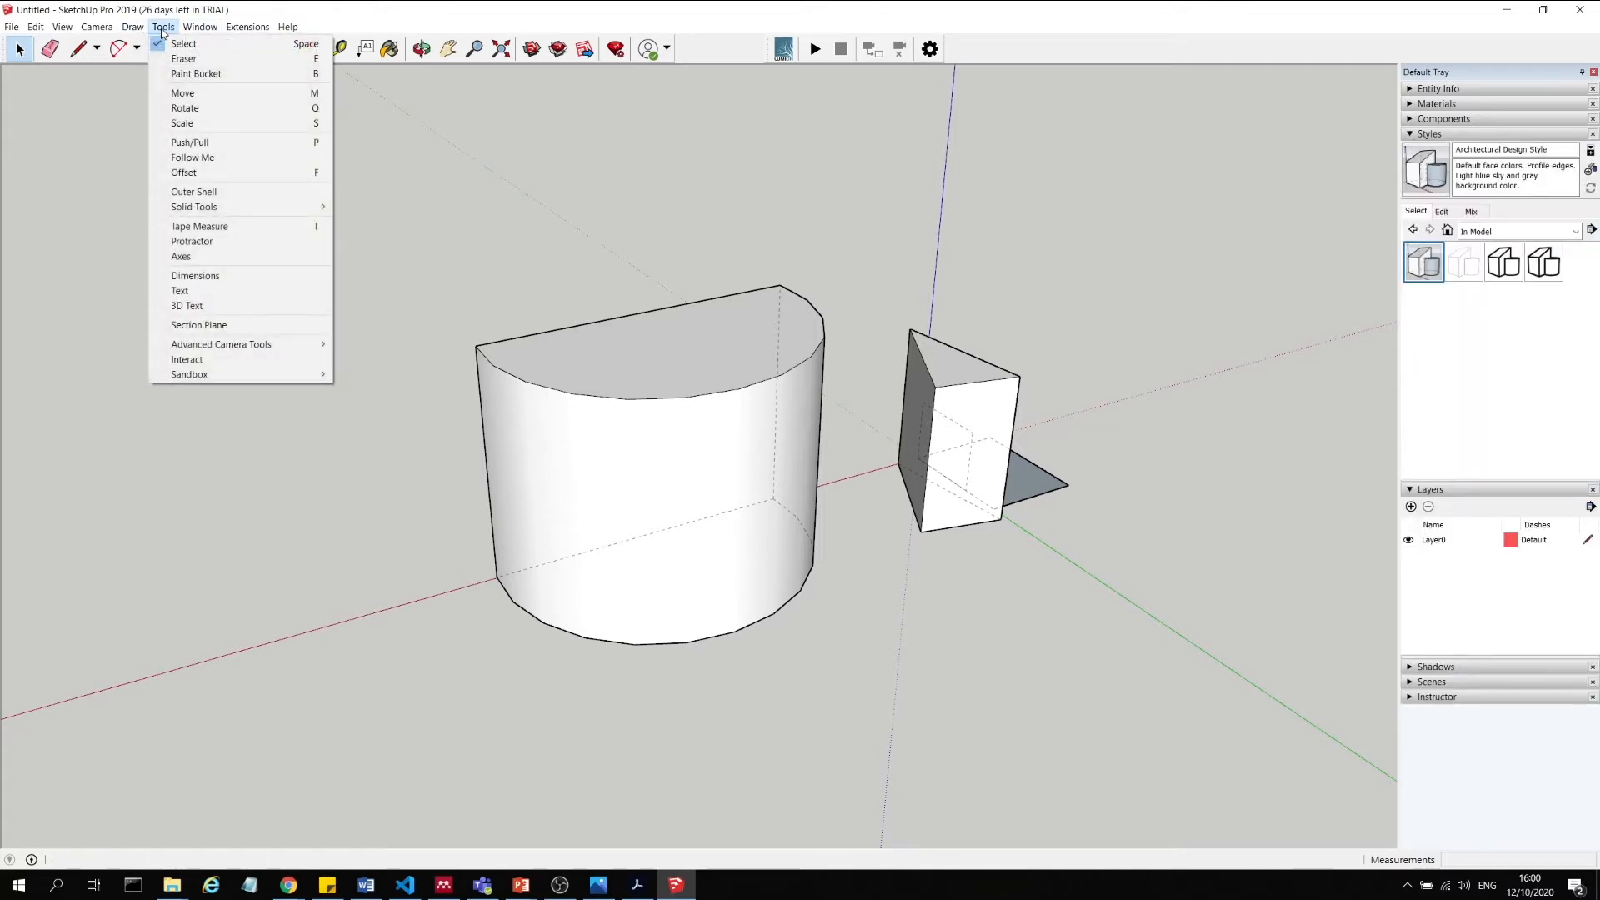
mouse_move(197, 31)
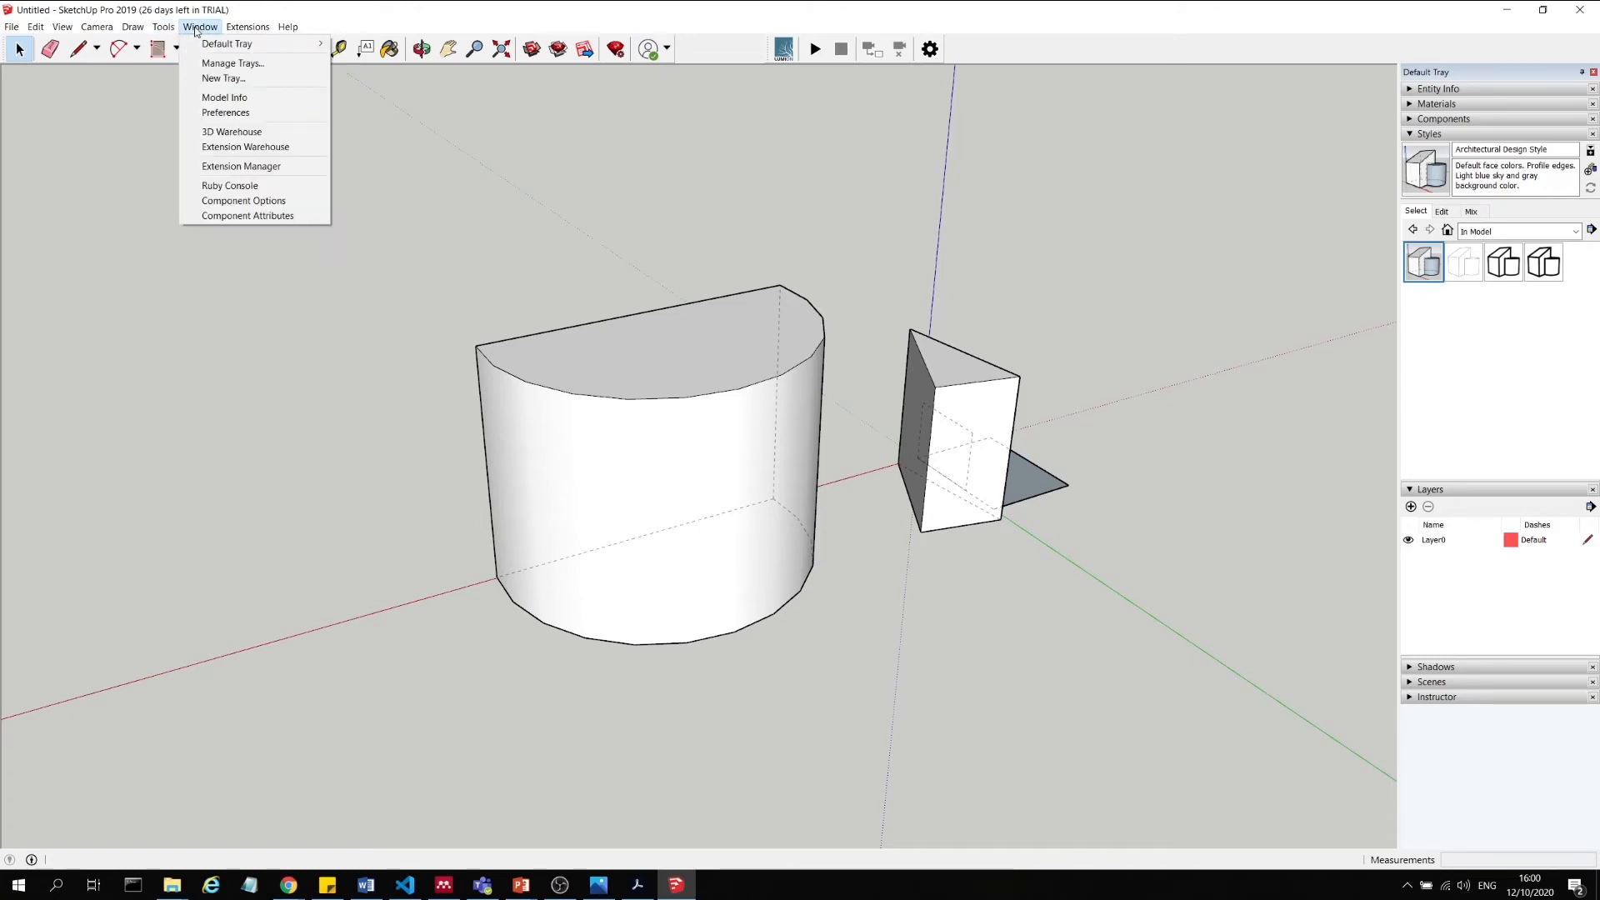
mouse_move(249, 45)
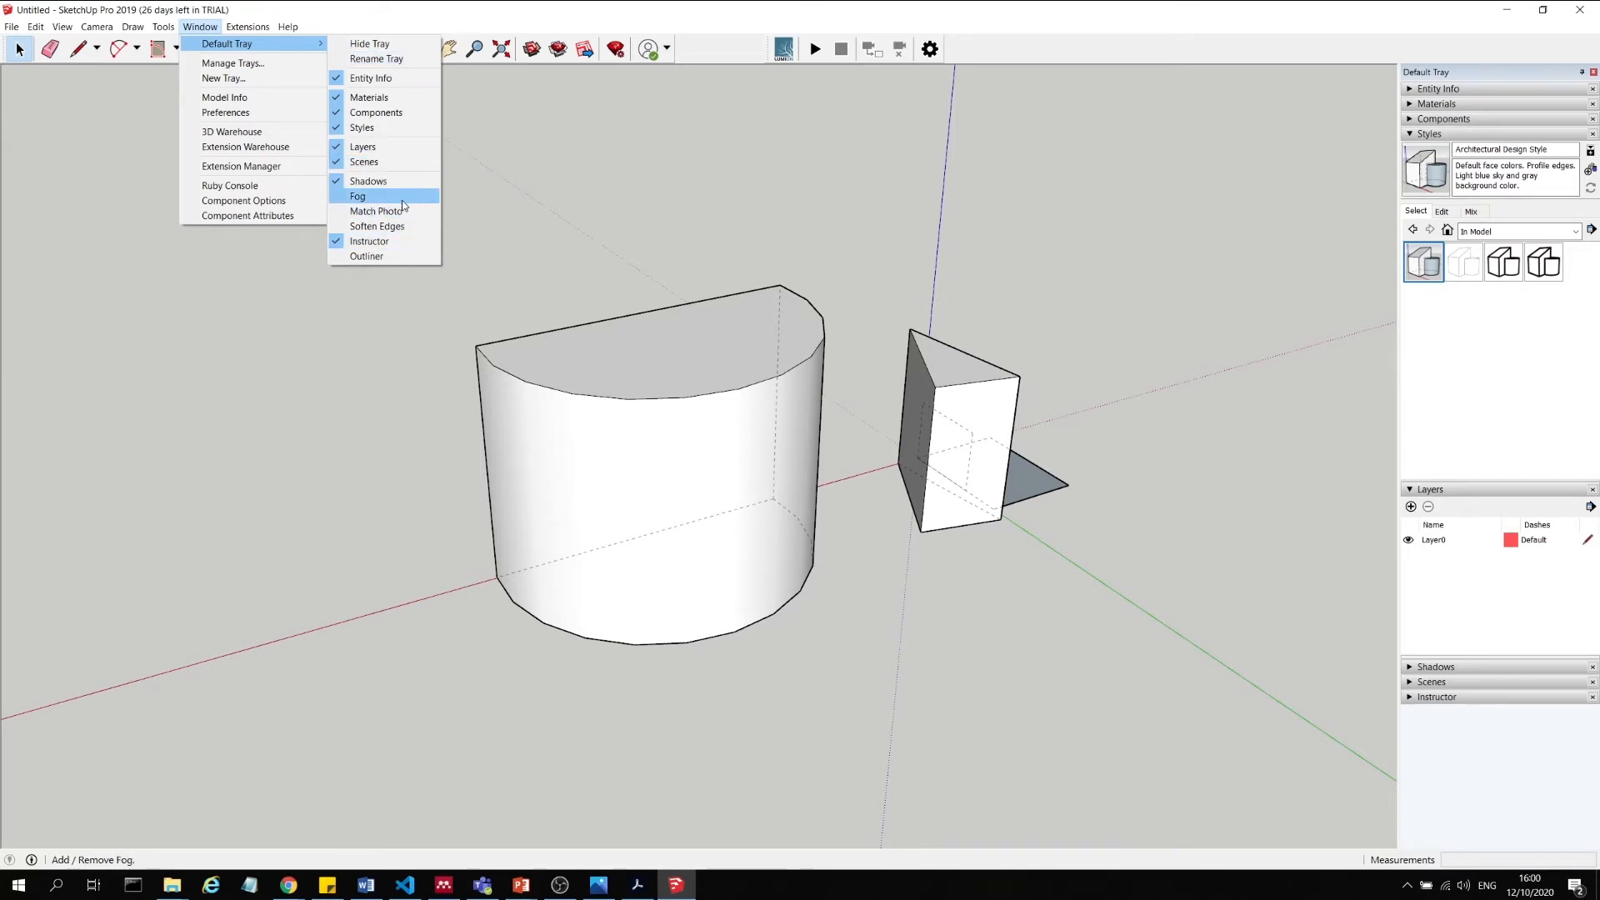
left_click(672, 208)
middle_click_drag(851, 568, 807, 518)
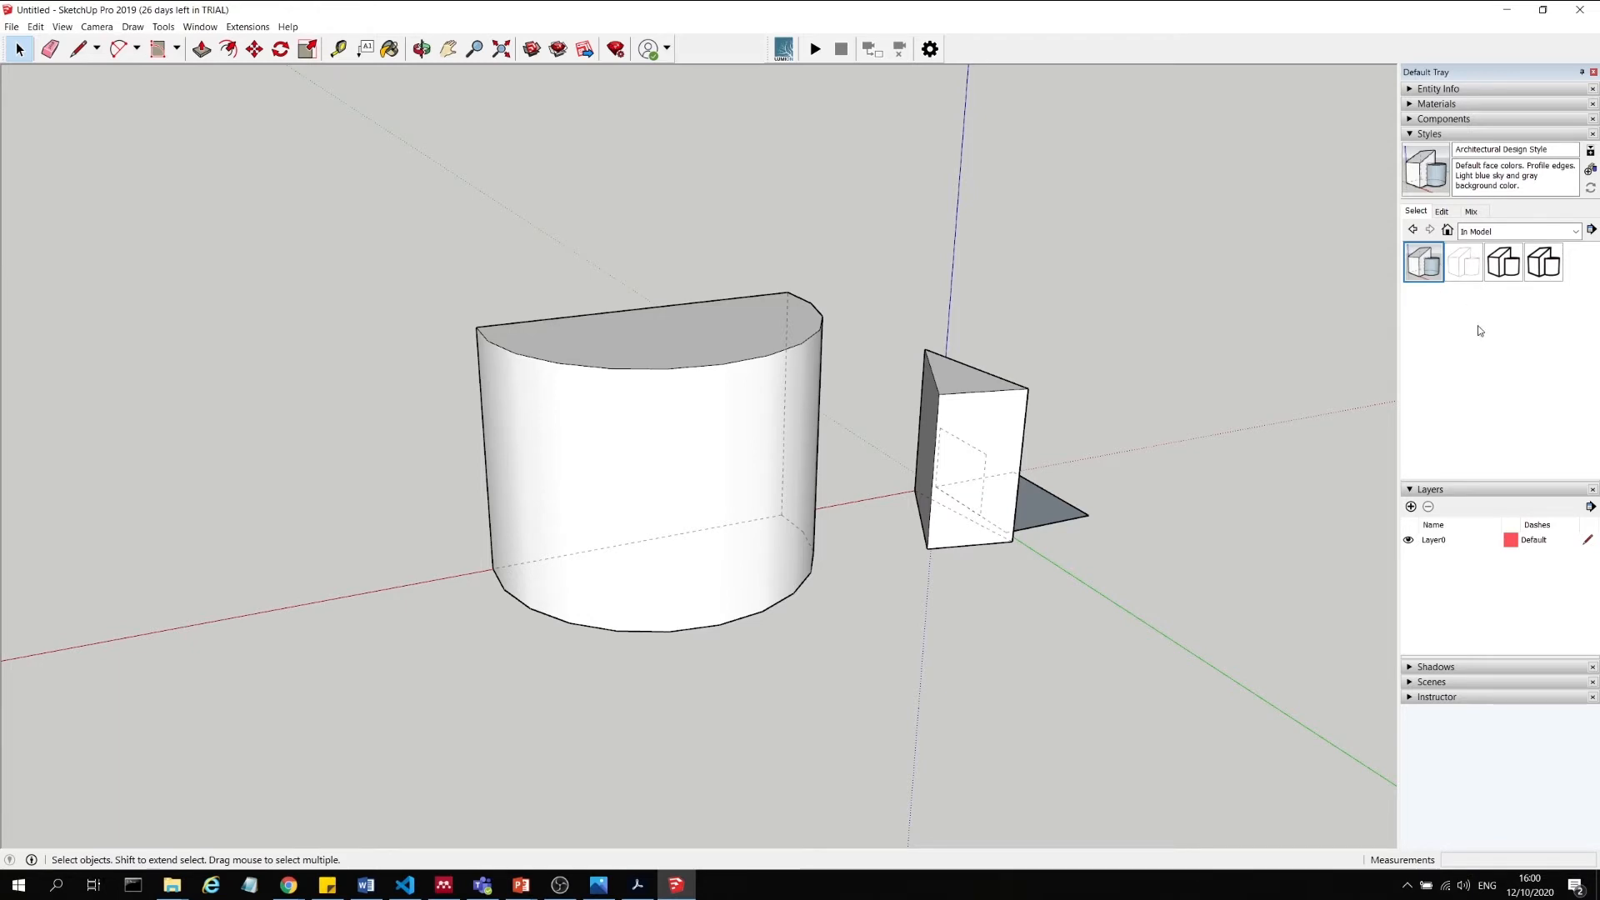
Open the Assorted Styles collection and apply the Blueprint style to the model.
scroll(853, 496, "down", 3)
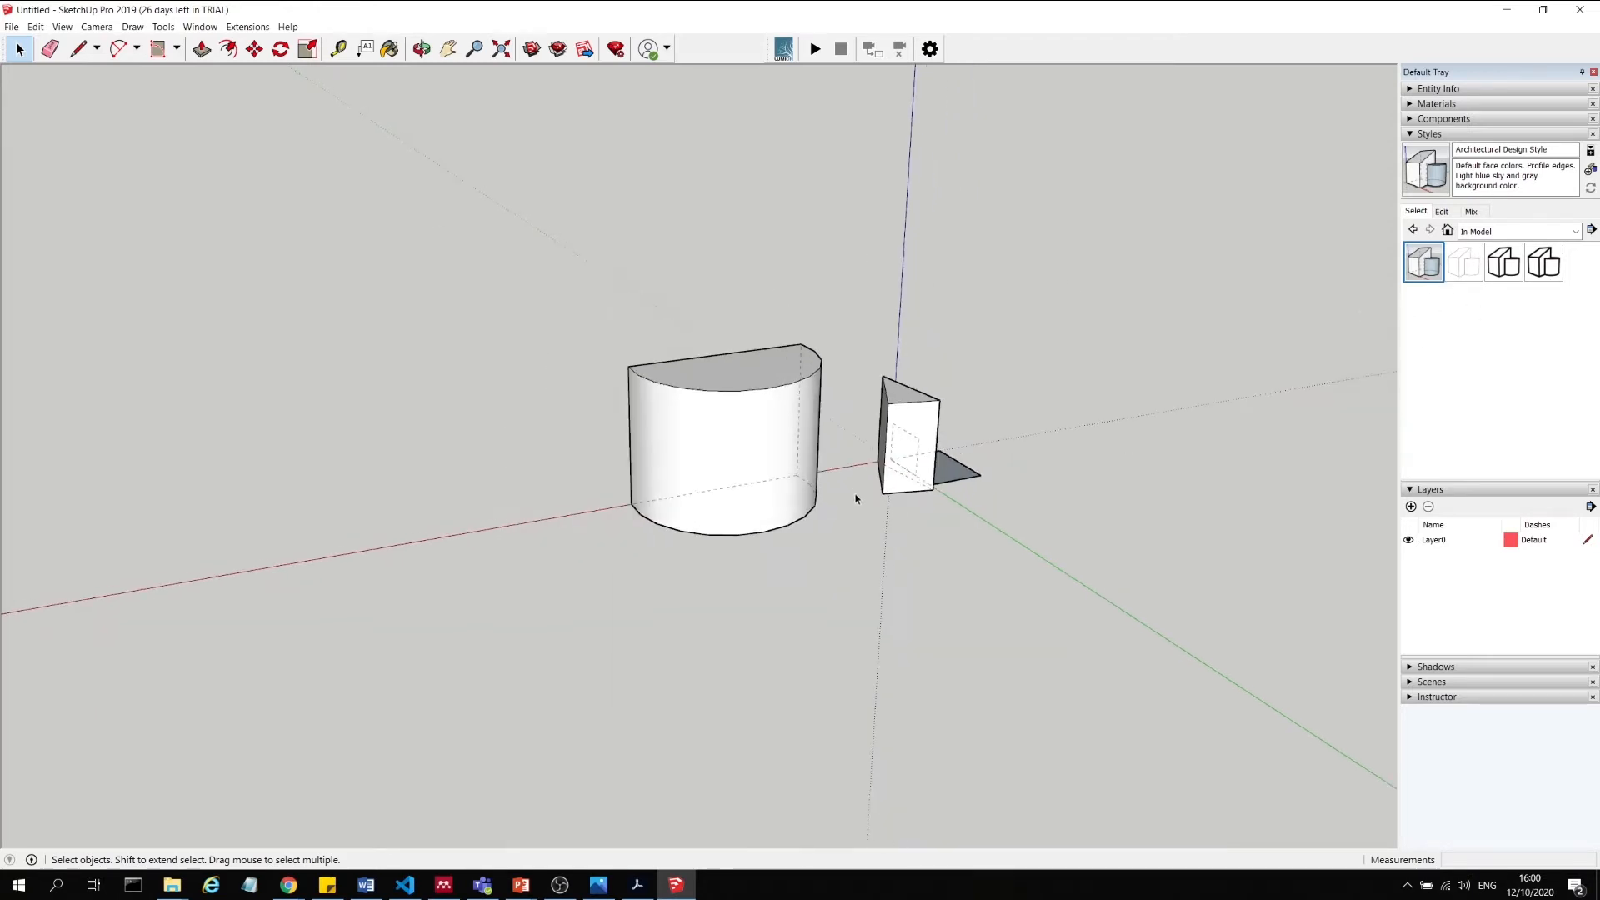
middle_click_drag(853, 496, 1097, 450)
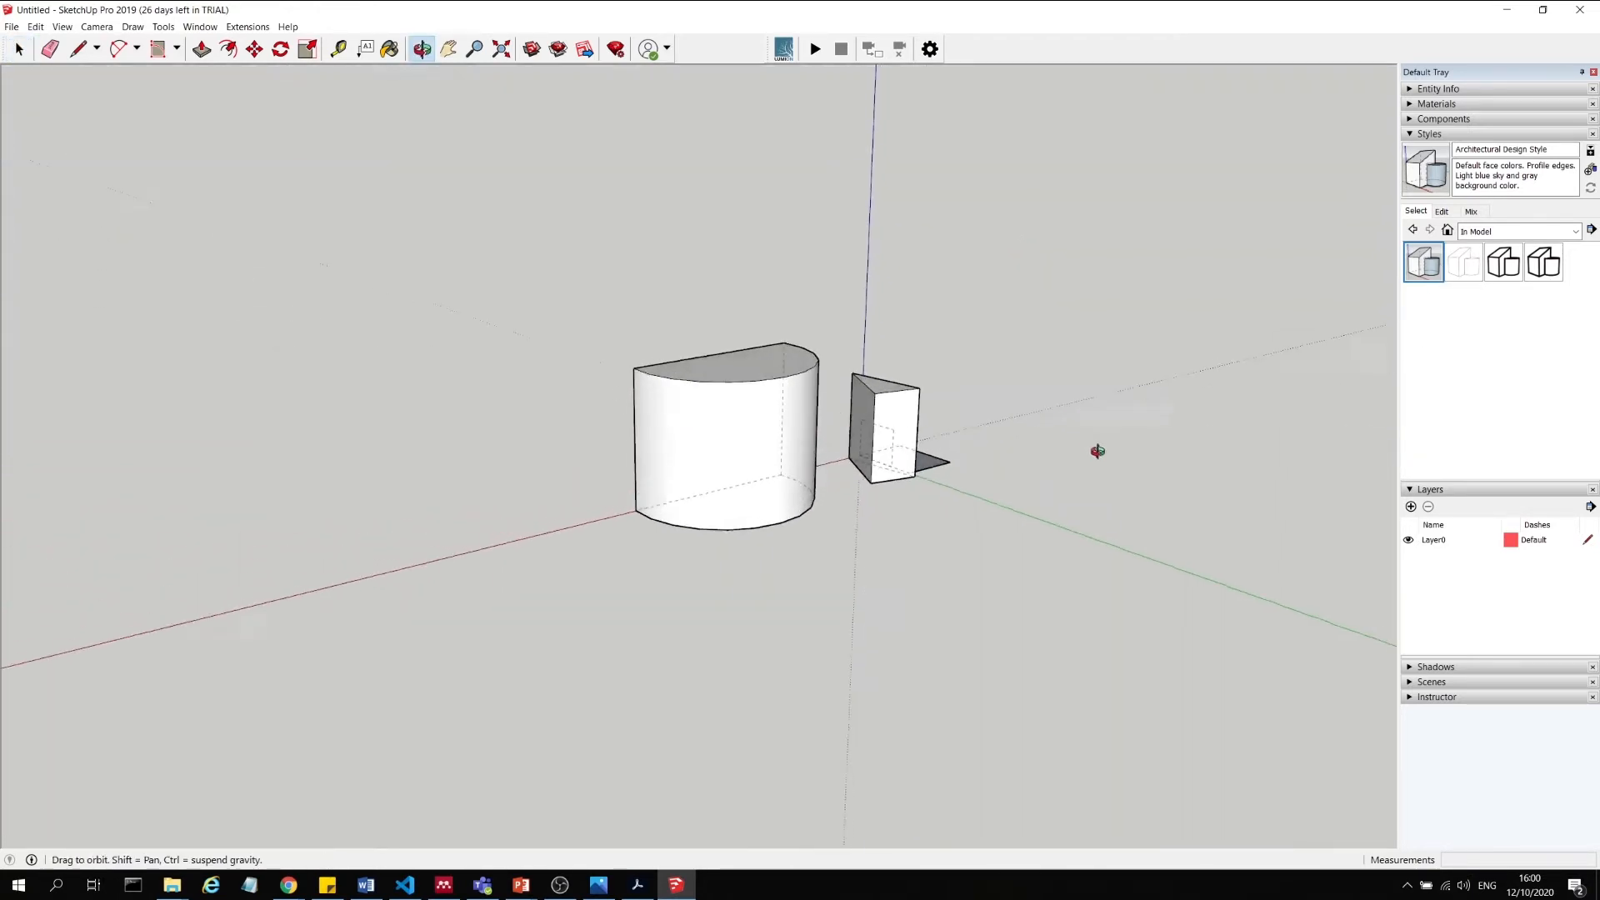
left_click(1575, 232)
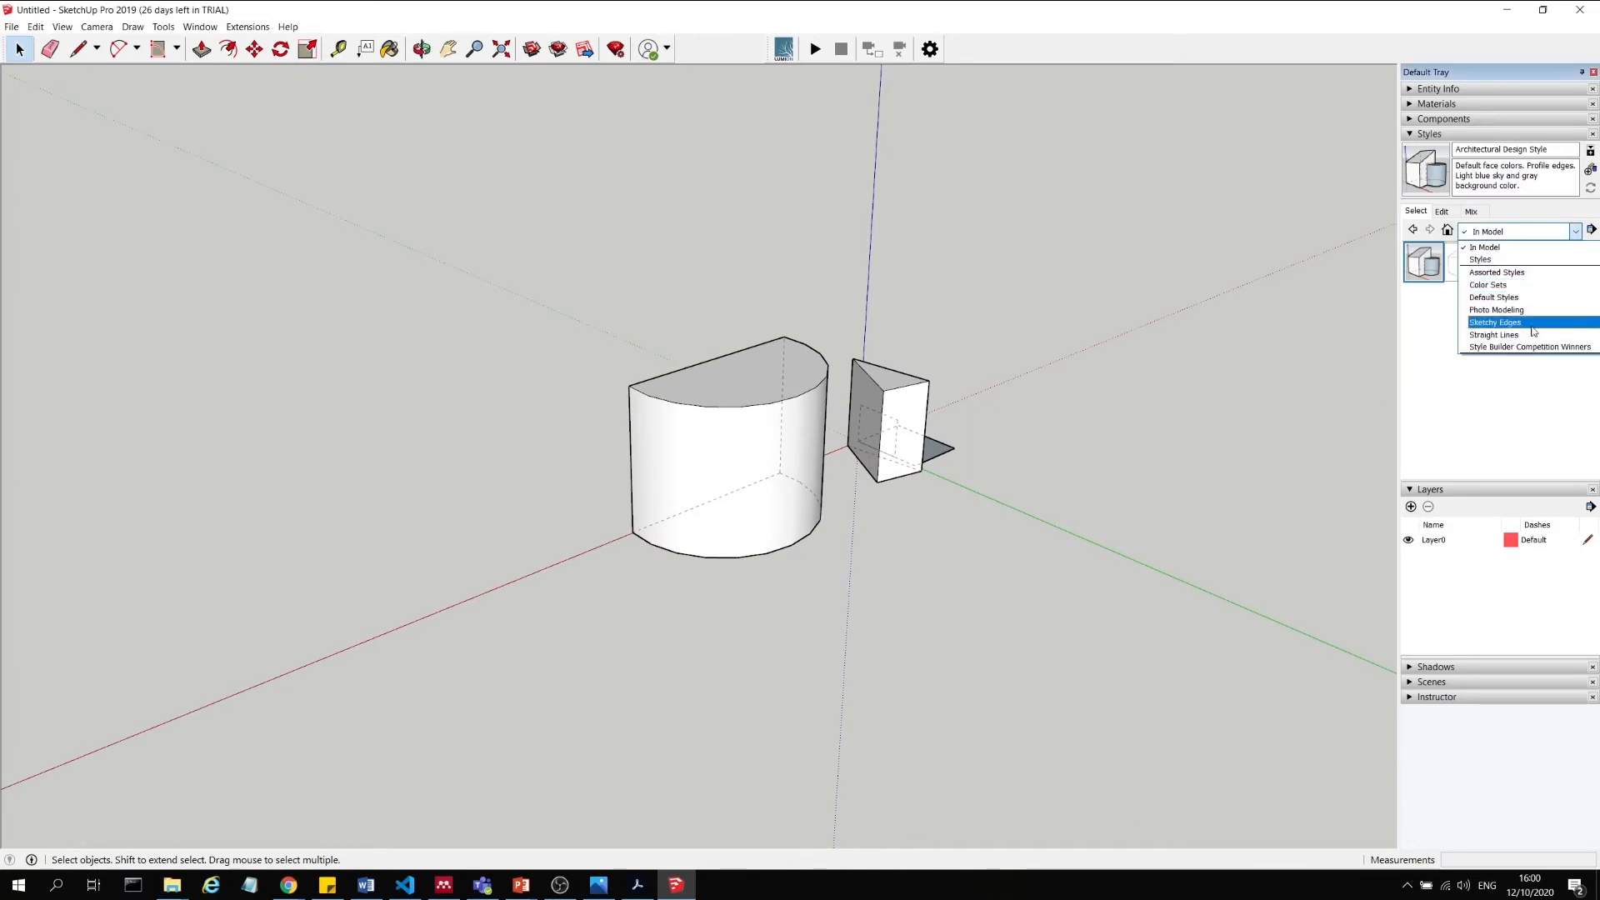
left_click(1538, 275)
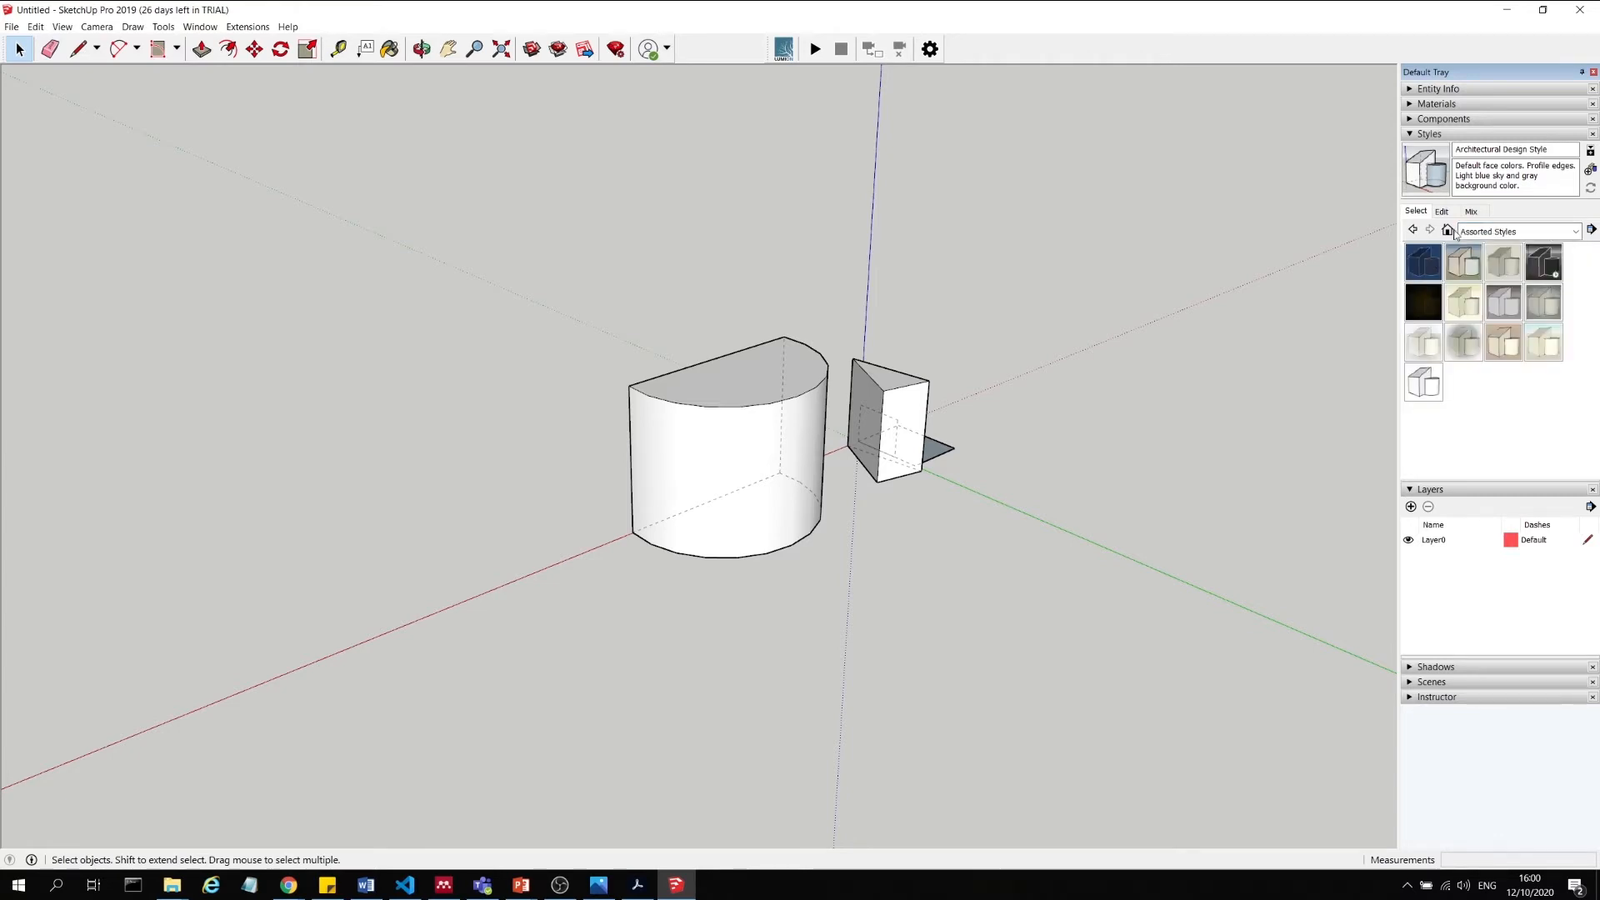
left_click(1433, 268)
middle_click_drag(1058, 383, 1023, 355)
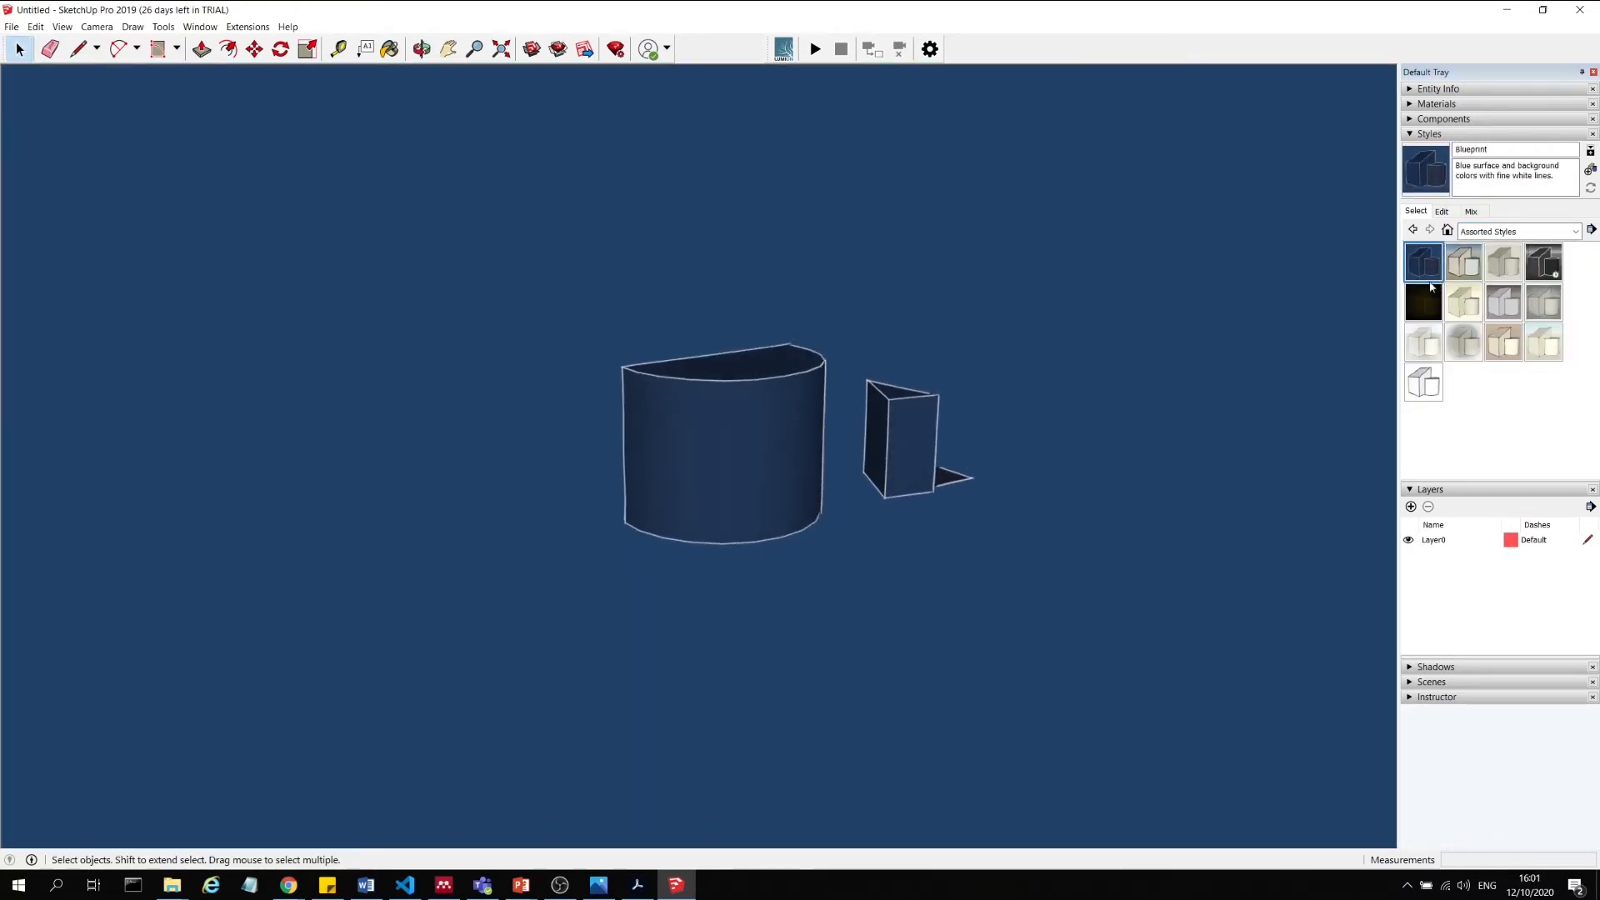
Try several other assorted styles on the model, including Pencil on Tracing Paper, PSO Snow, PSO Graded and Generic CAD.
left_click(1465, 300)
left_click(1502, 344)
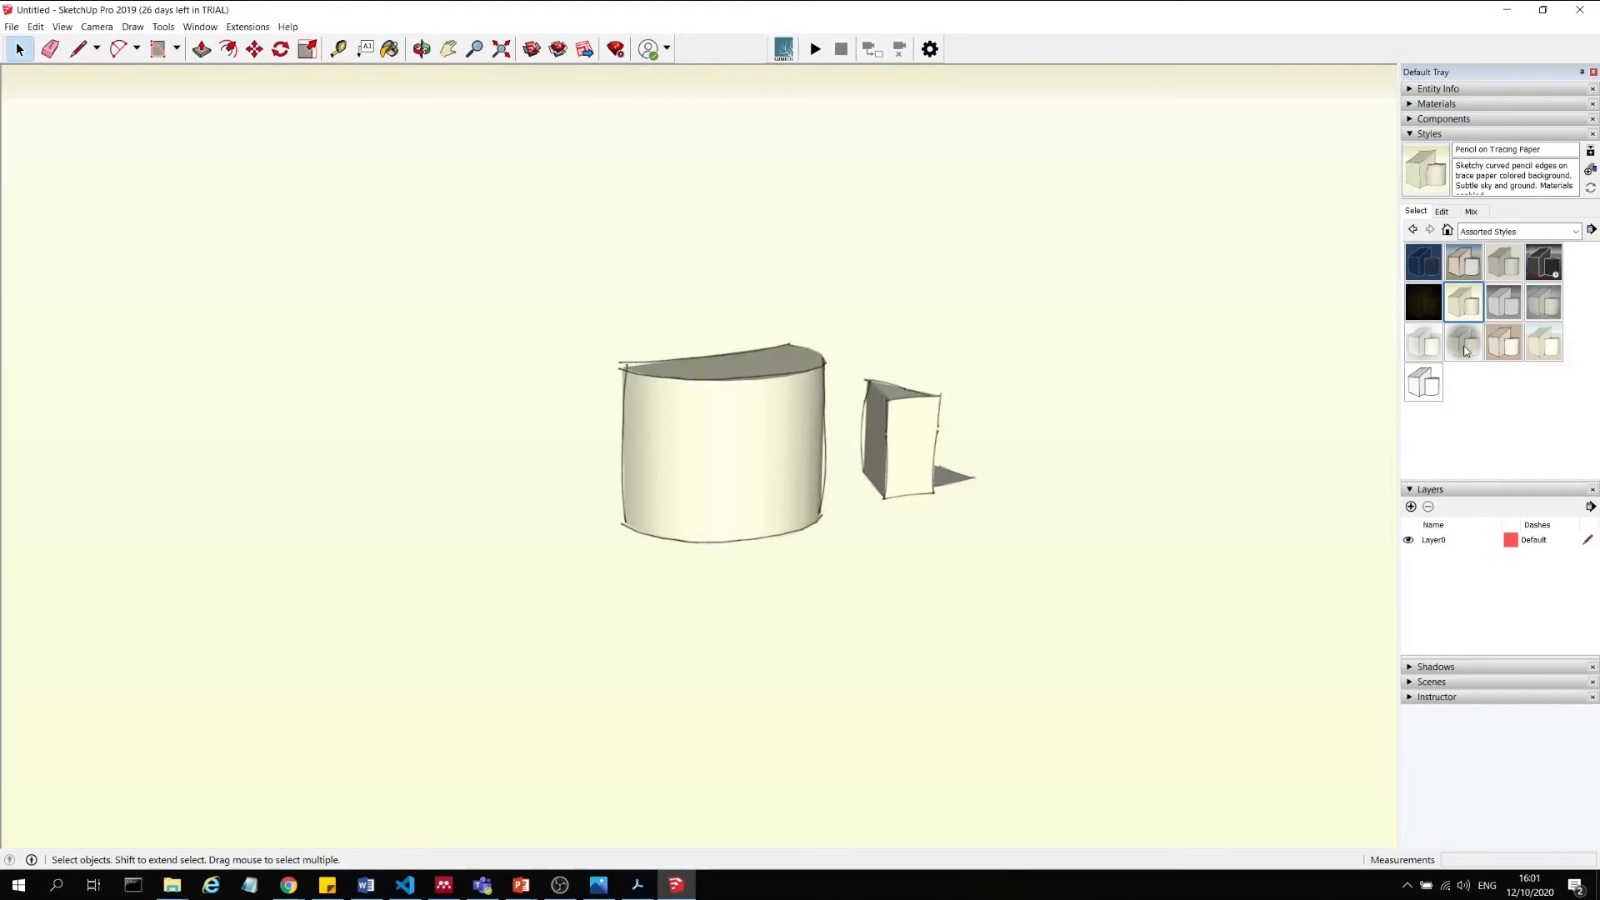
left_click(1466, 348)
left_click(1432, 346)
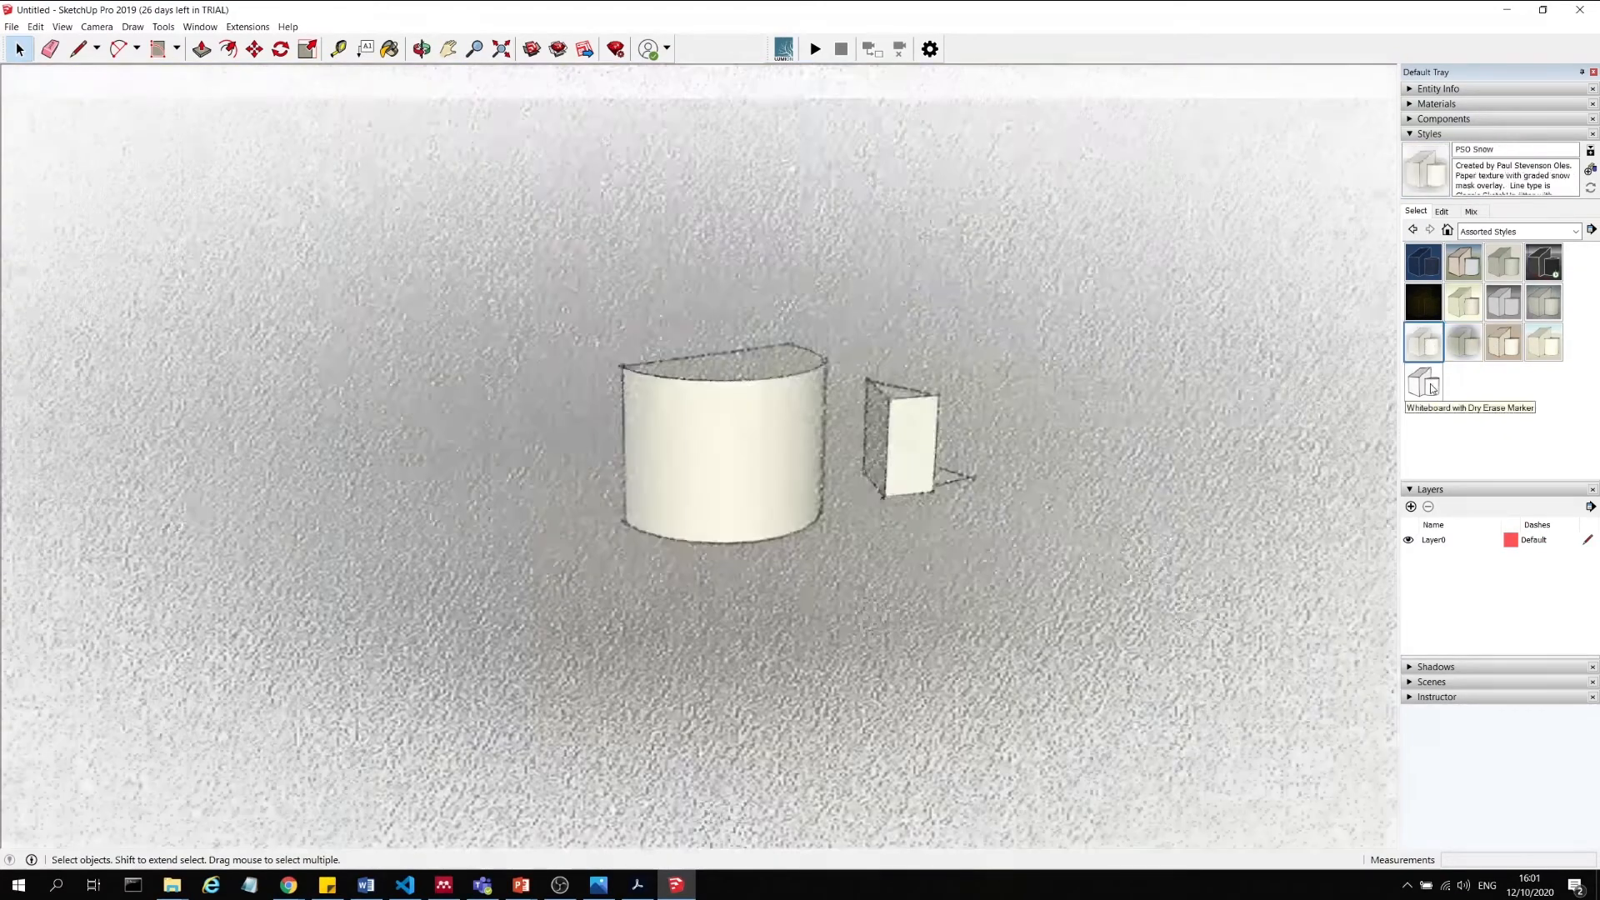
left_click(1535, 350)
left_click(1544, 305)
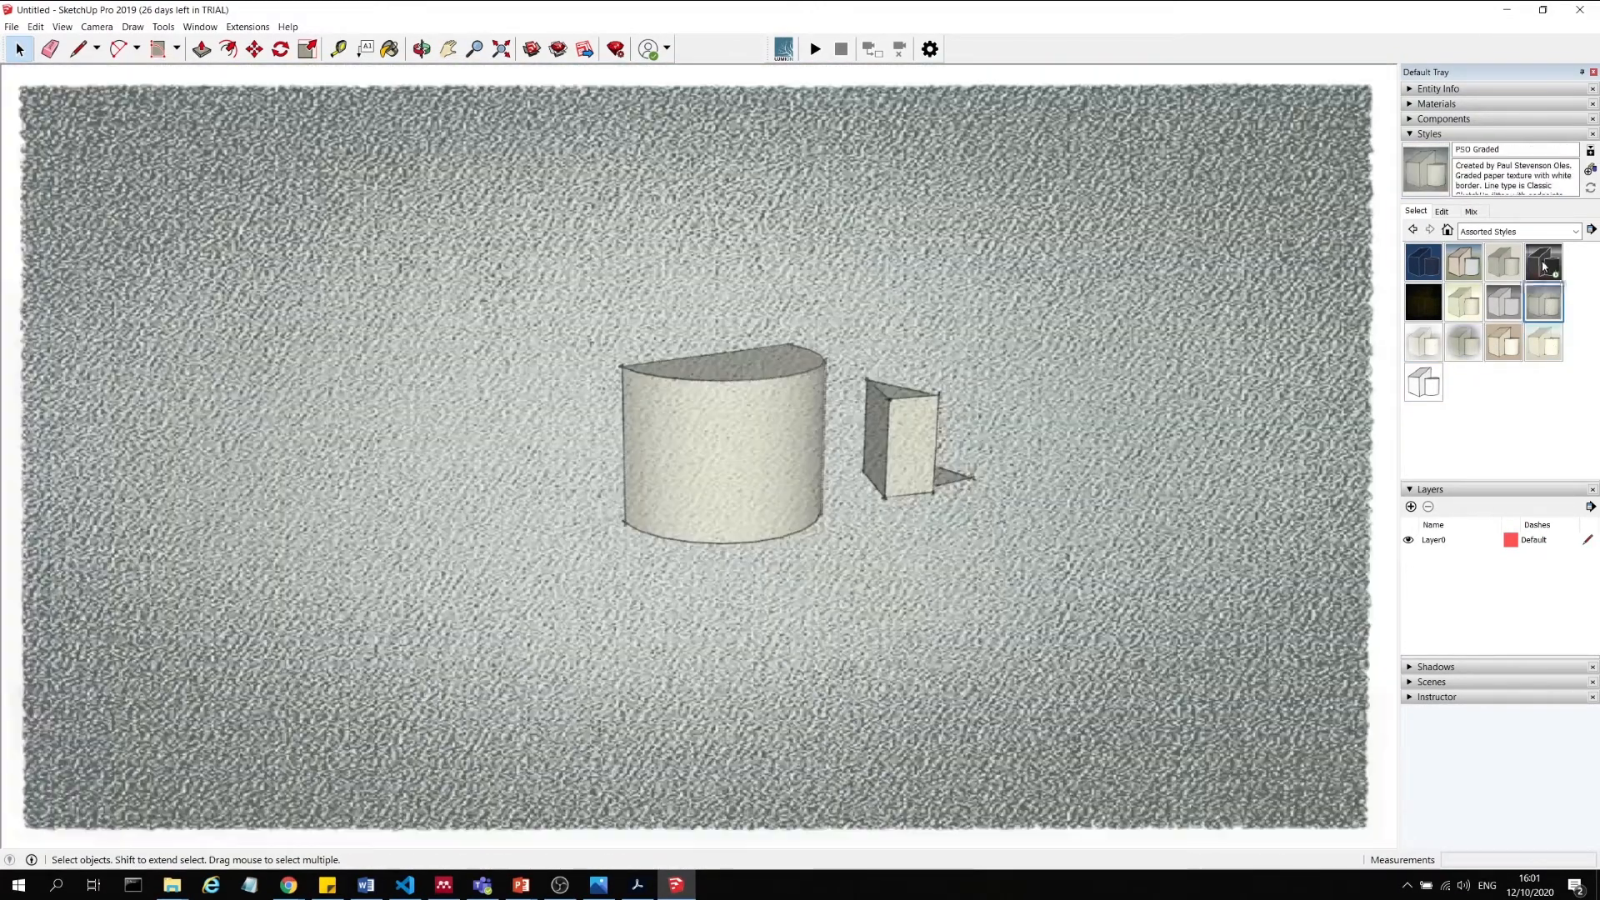
left_click(1543, 263)
middle_click_drag(1034, 467, 850, 400)
Switch to the Color Sets collection and try its Cammo and Greens styles on the model.
left_click(1560, 237)
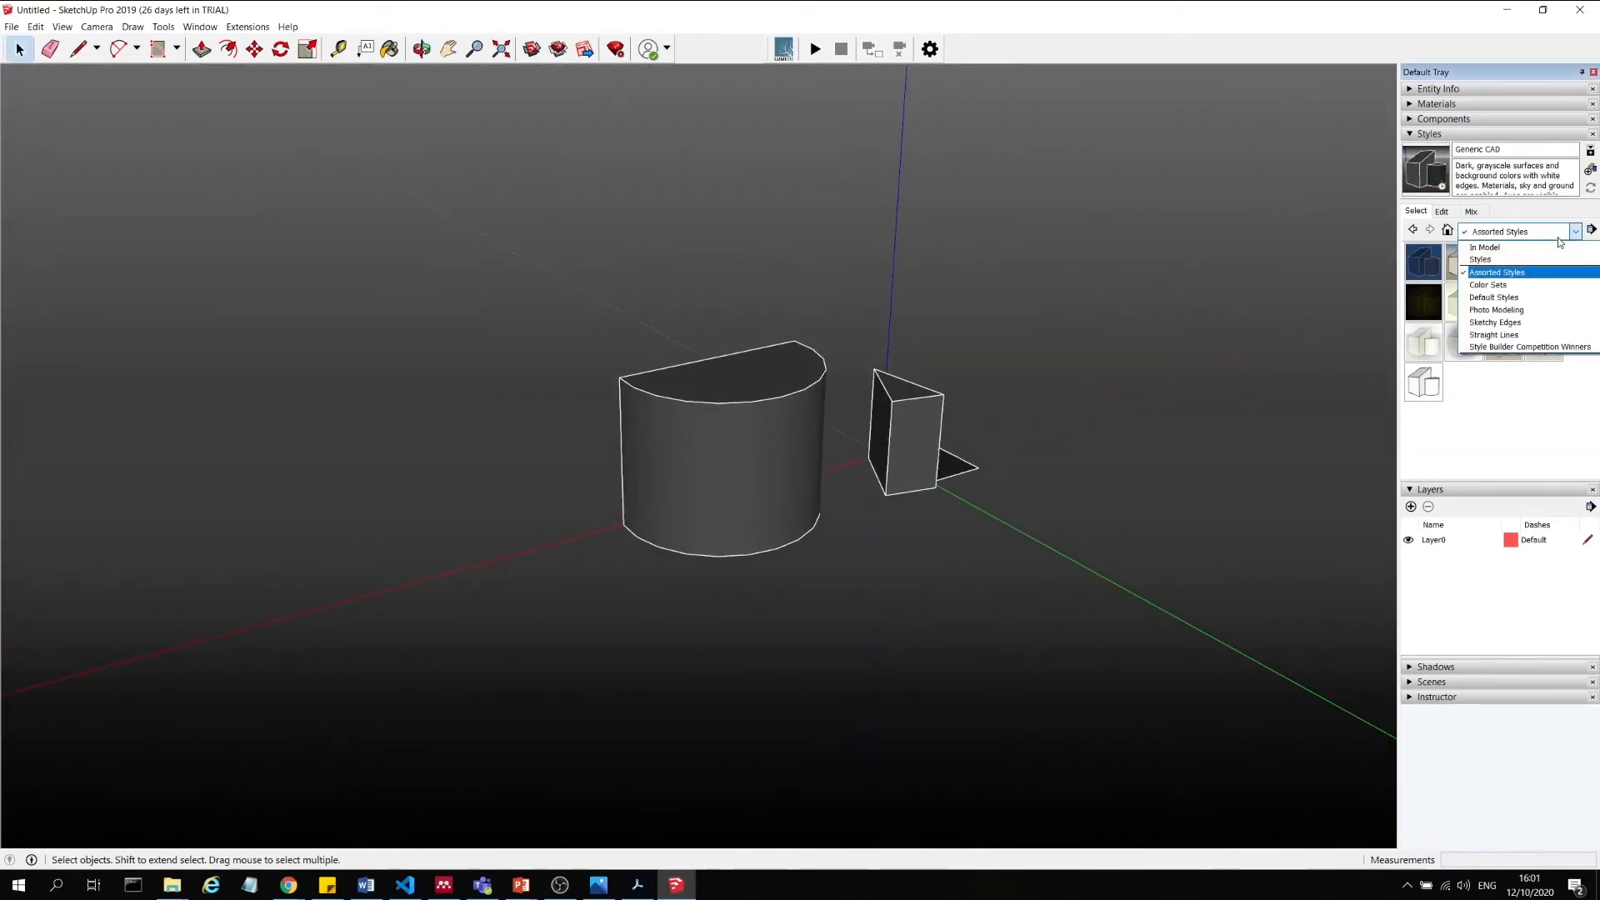
left_click(1518, 284)
left_click(1464, 261)
left_click(1464, 301)
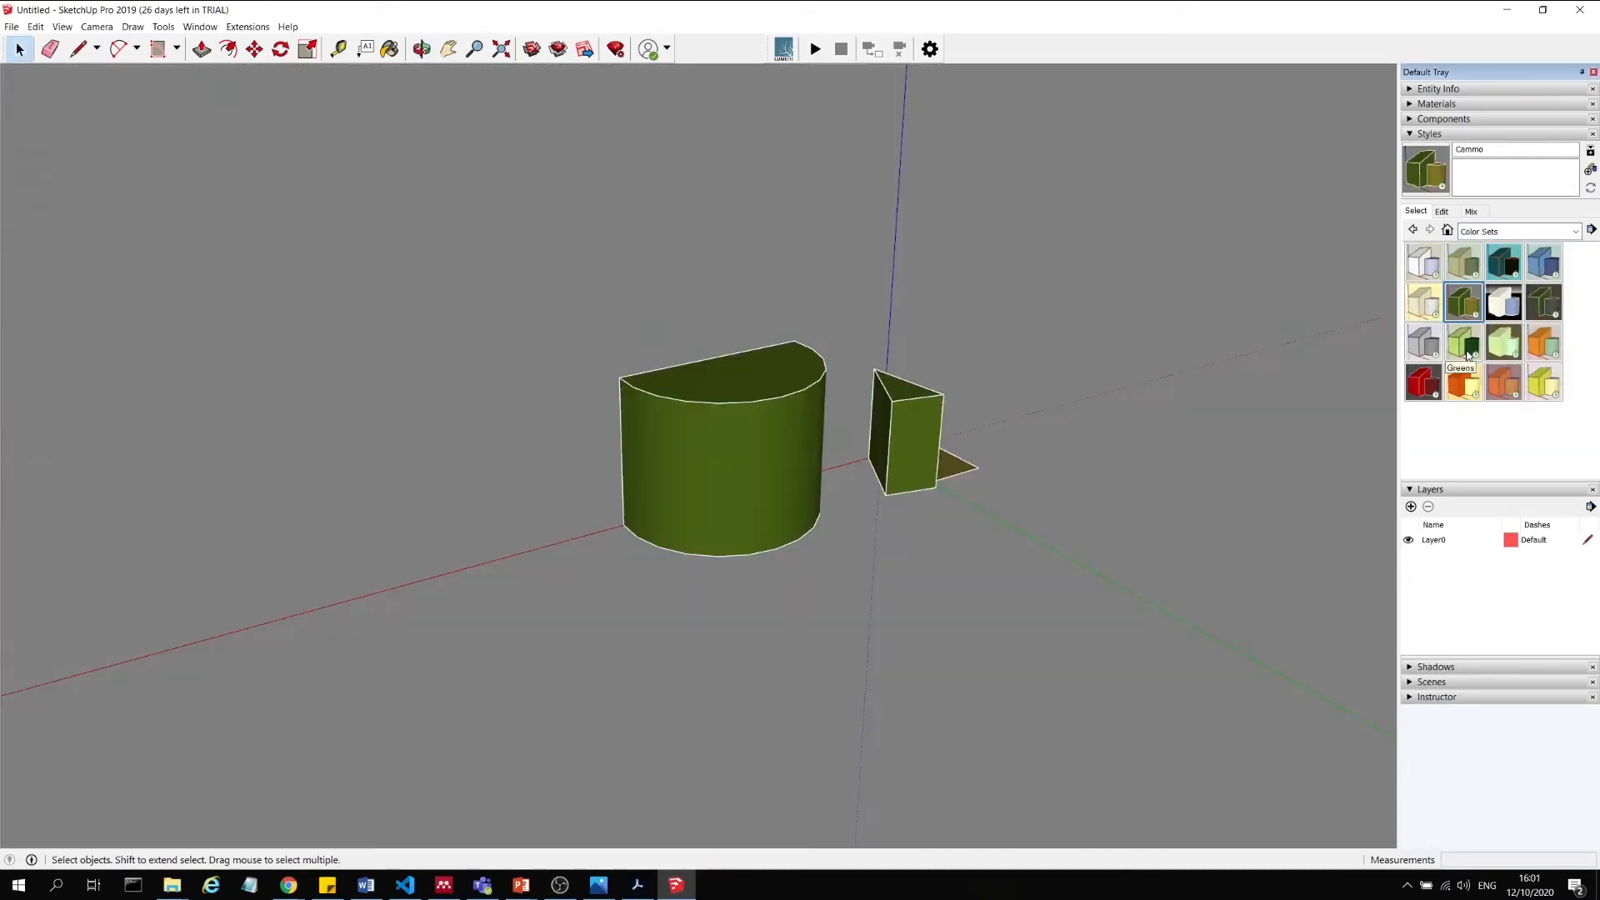
left_click(1465, 343)
Switch to the Default Styles collection, try HiddenLine and other styles, and apply the Wireframe style.
left_click(1559, 231)
left_click(1493, 297)
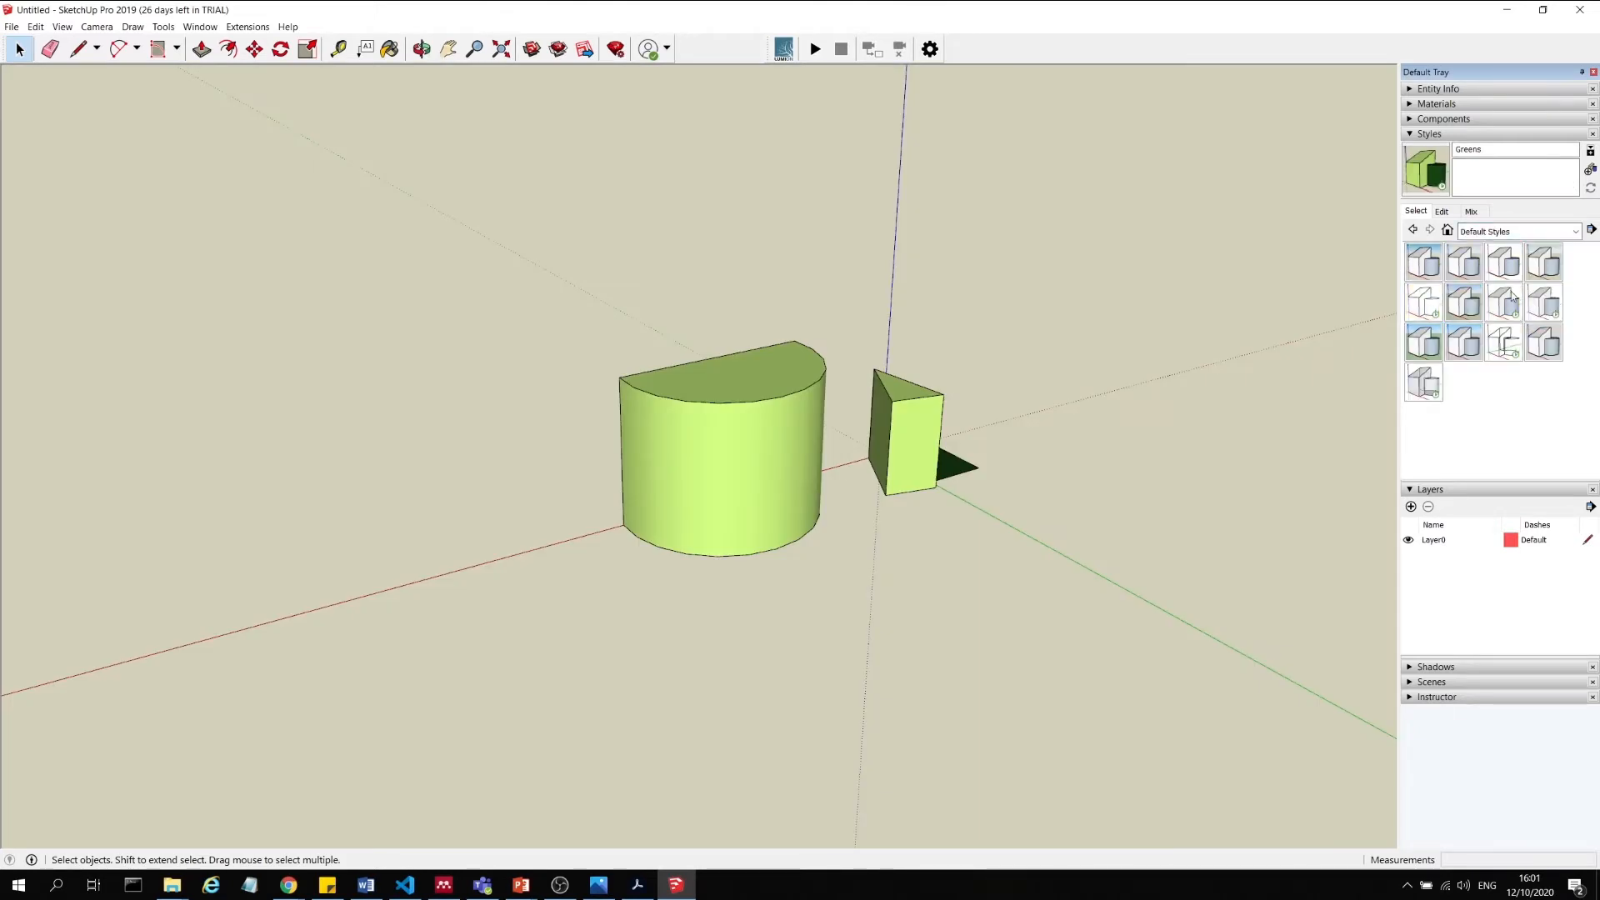
left_click(1465, 262)
left_click(1425, 305)
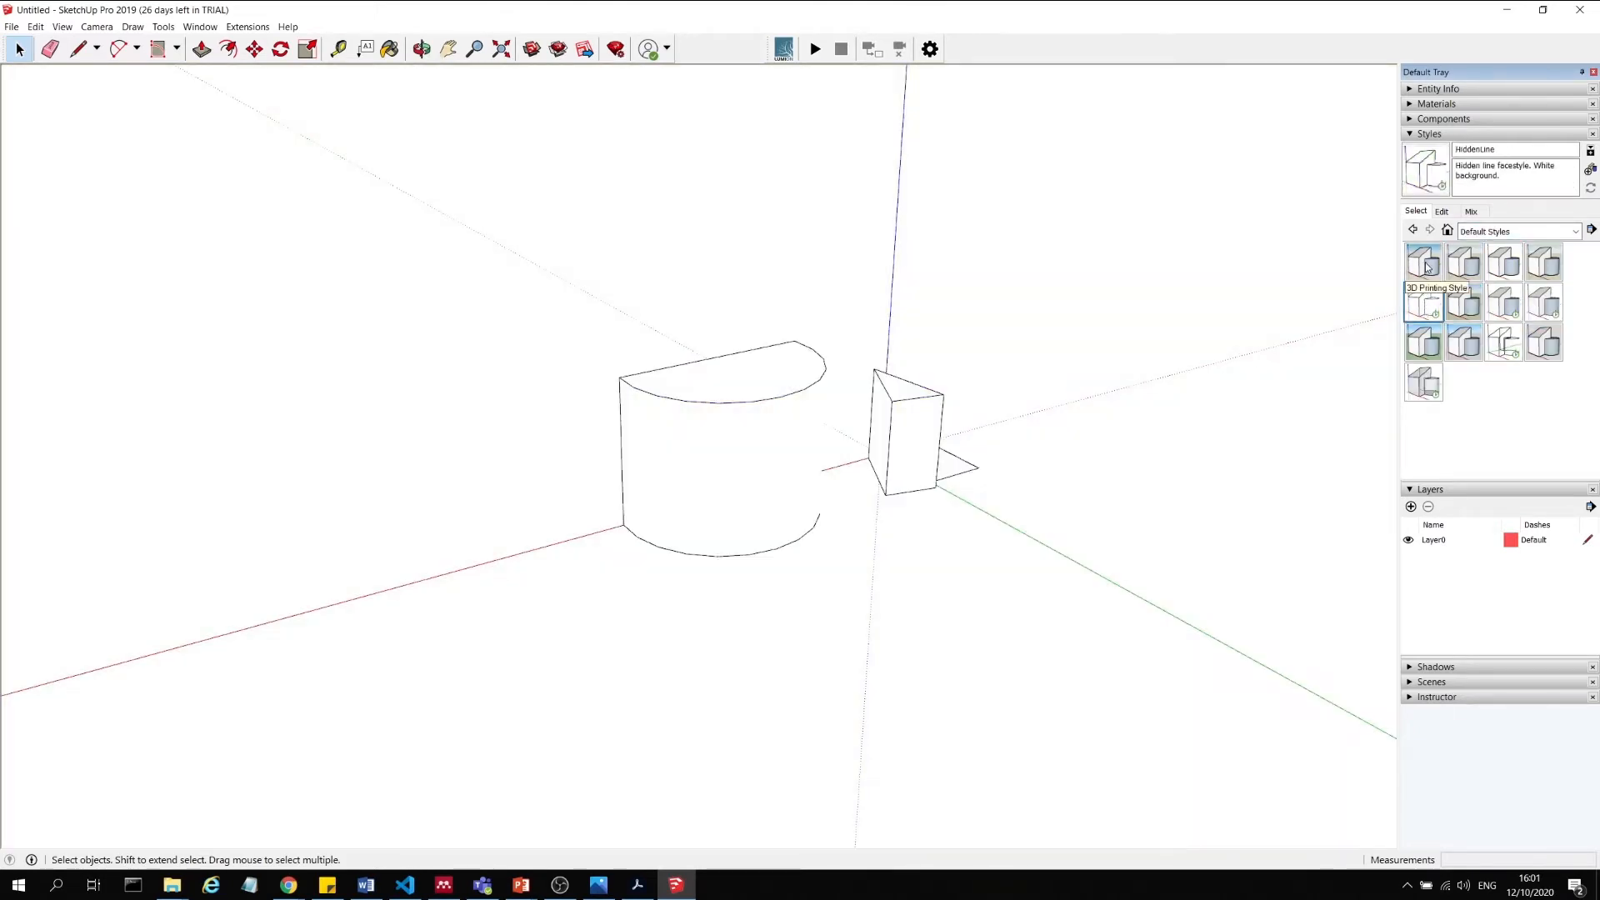
left_click(1423, 342)
left_click(1464, 342)
left_click(1504, 342)
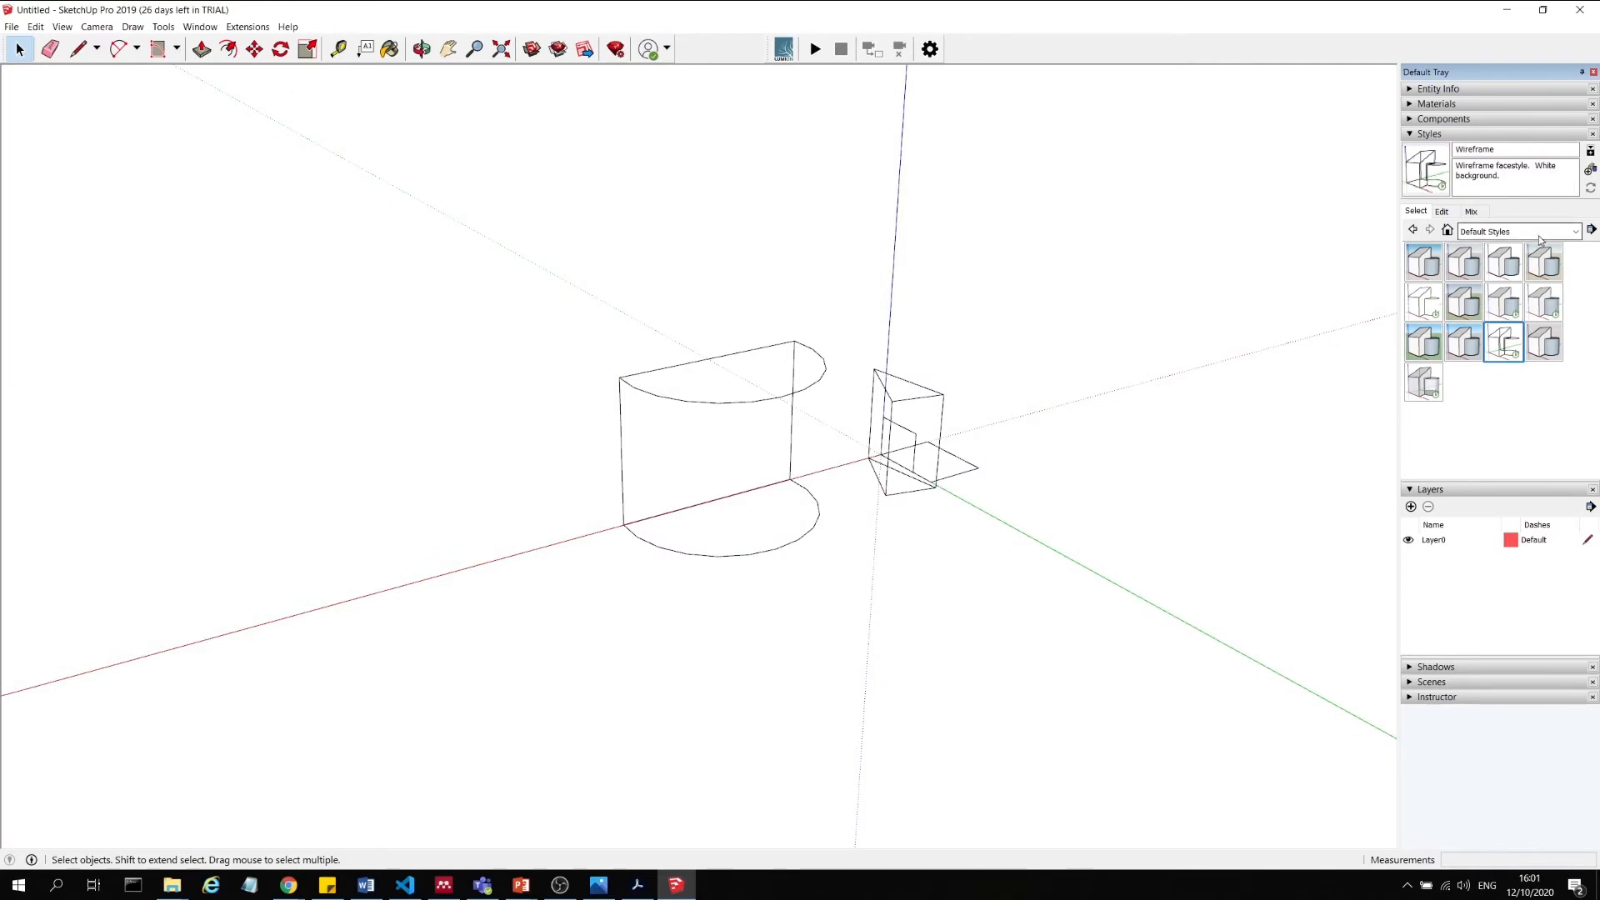
Switch to the Straight Lines collection and try styles of different line widths on the model, including 01pix and 08pix.
left_click(1540, 235)
left_click(1550, 333)
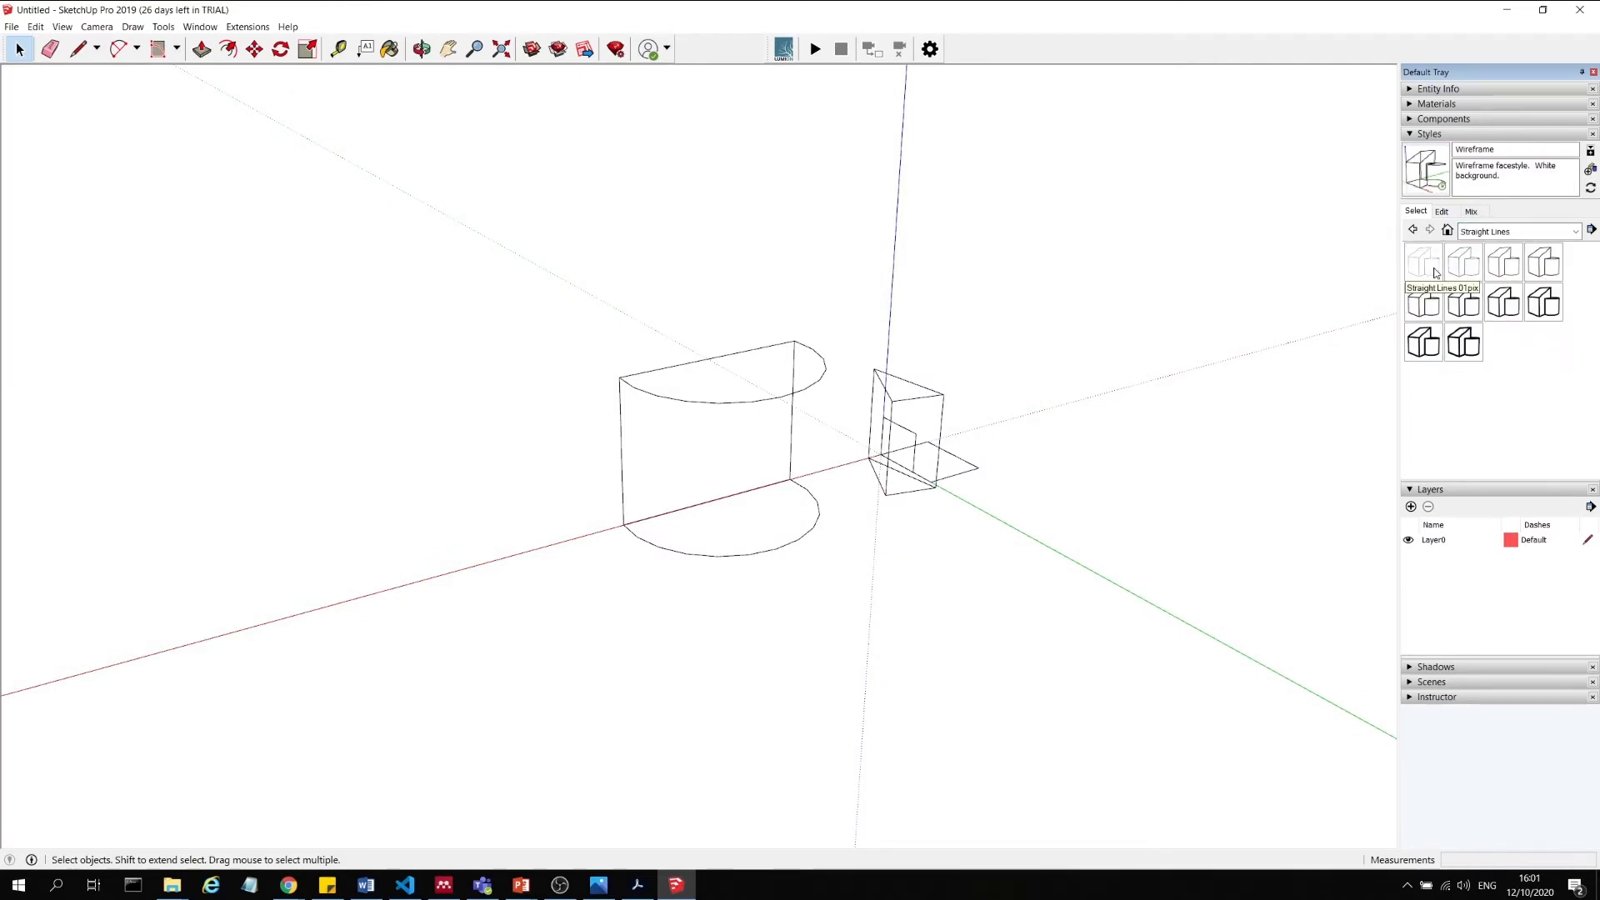
left_click(1435, 273)
left_click(1464, 262)
left_click(1423, 262)
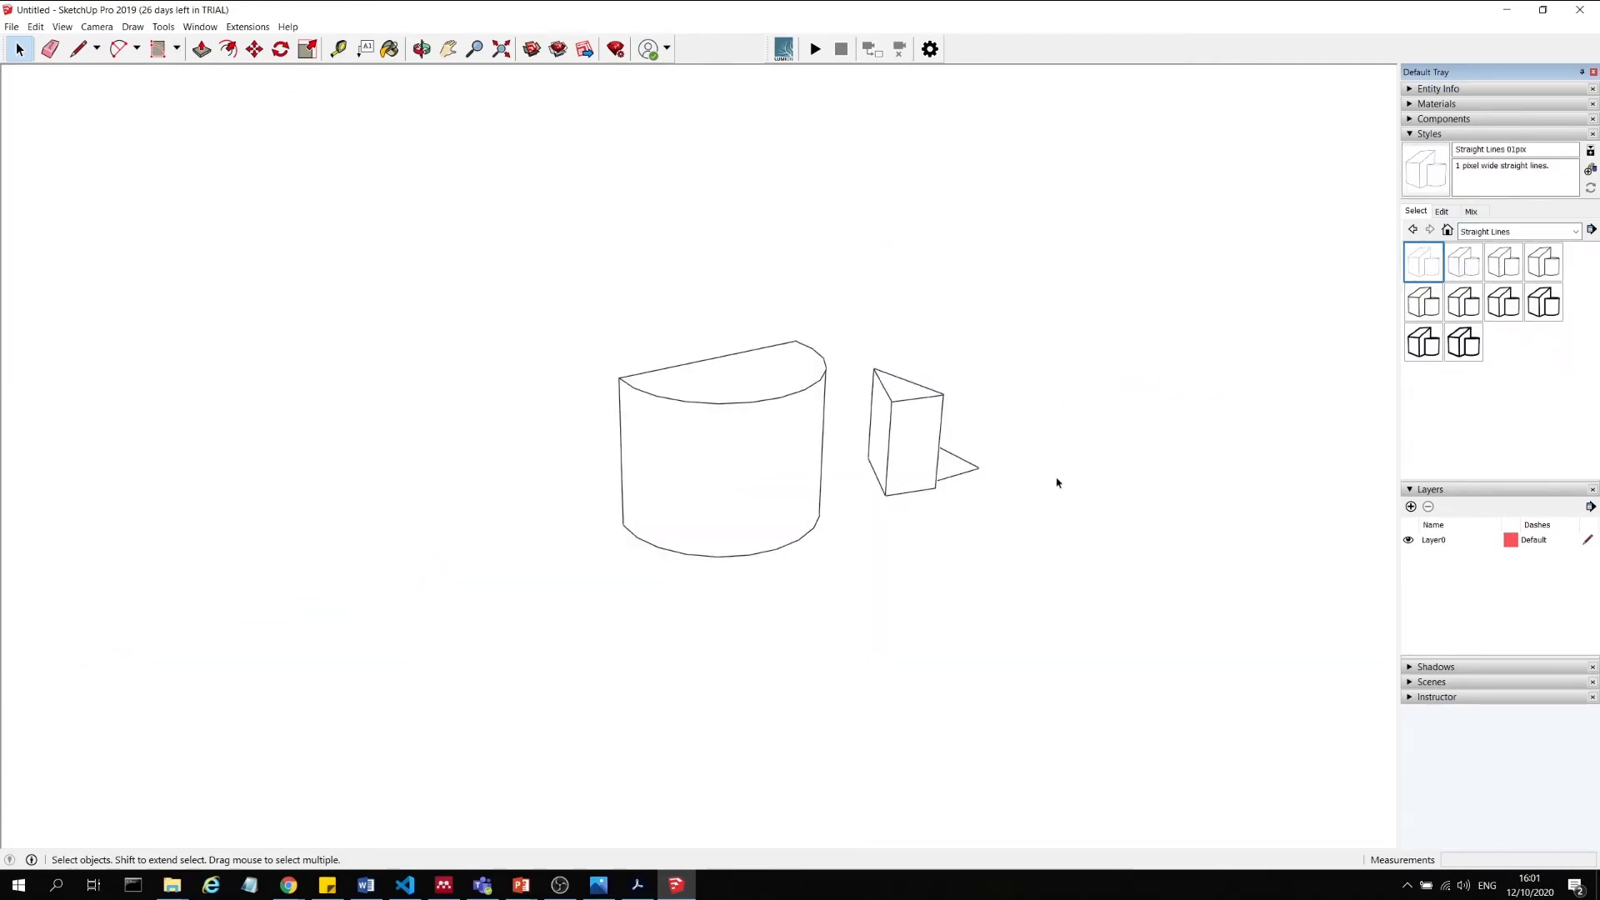
middle_click_drag(1058, 478, 994, 559)
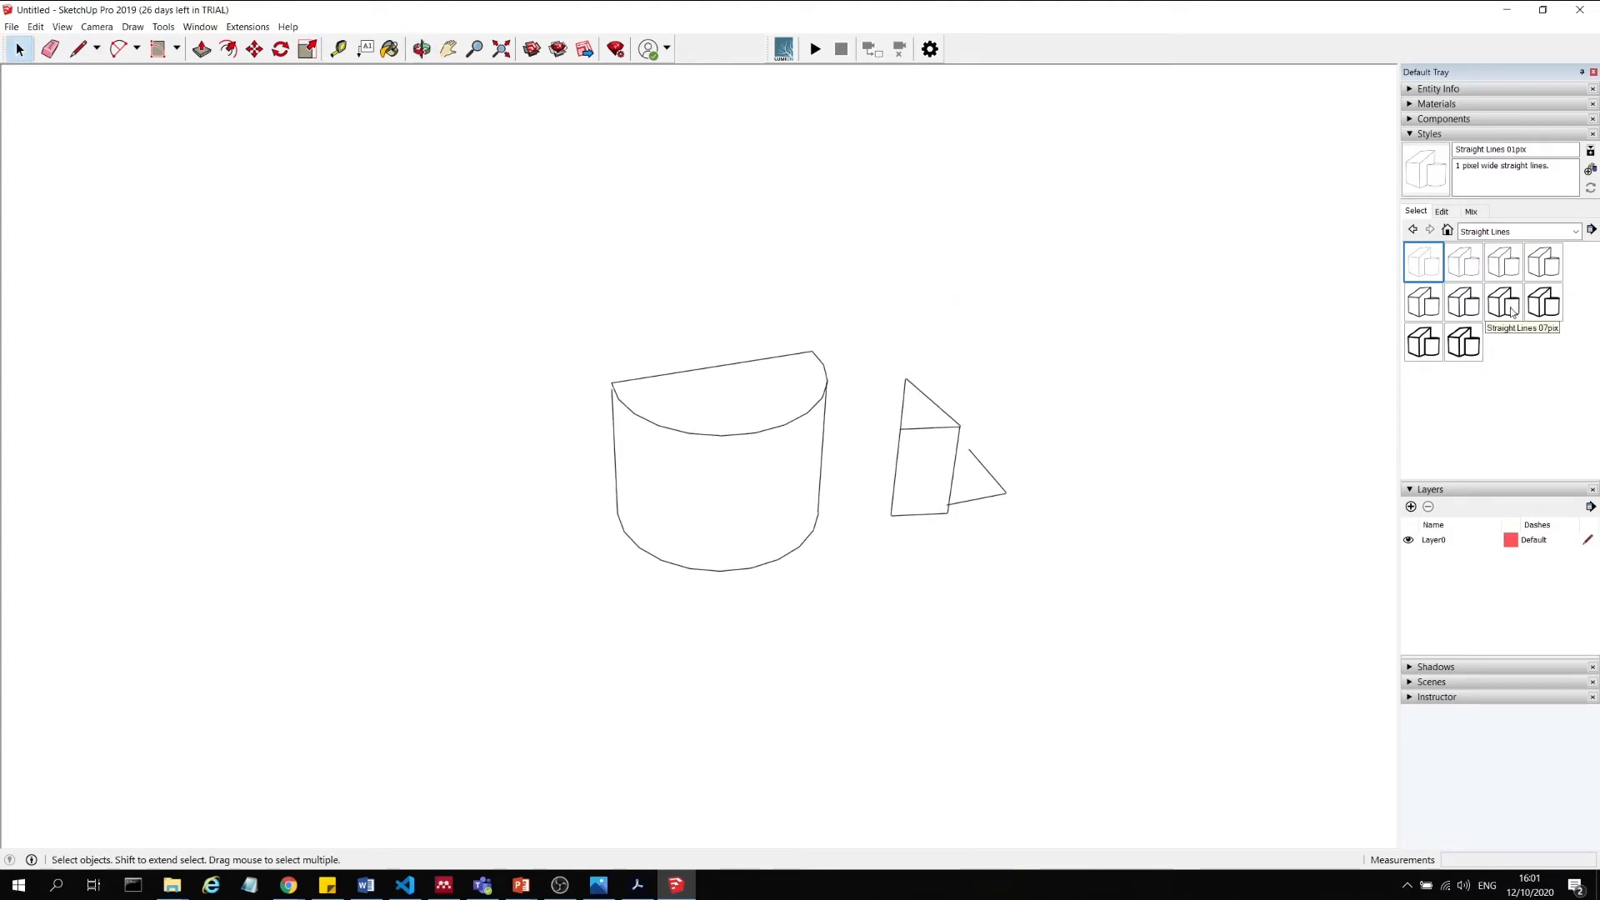
left_click(1513, 313)
left_click(1548, 306)
Switch to the Style Builder Competition Winners collection and try its styles, including Tech Pen Endpoints and Stain Edges with Frame.
left_click(1545, 228)
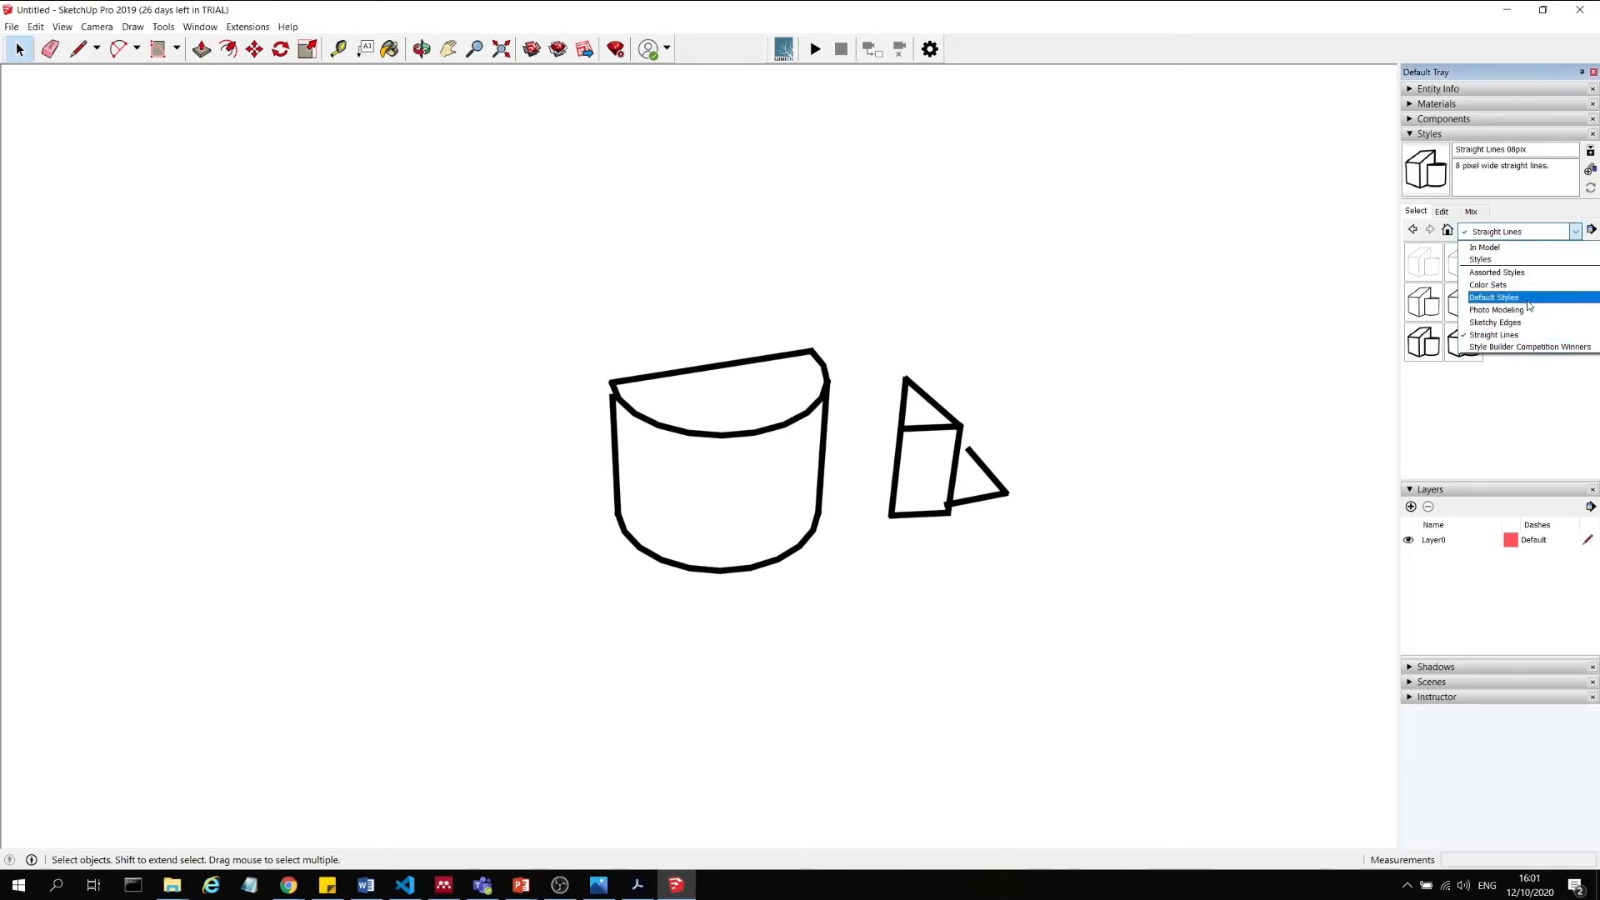
left_click(1491, 347)
left_click(1503, 303)
left_click(1470, 348)
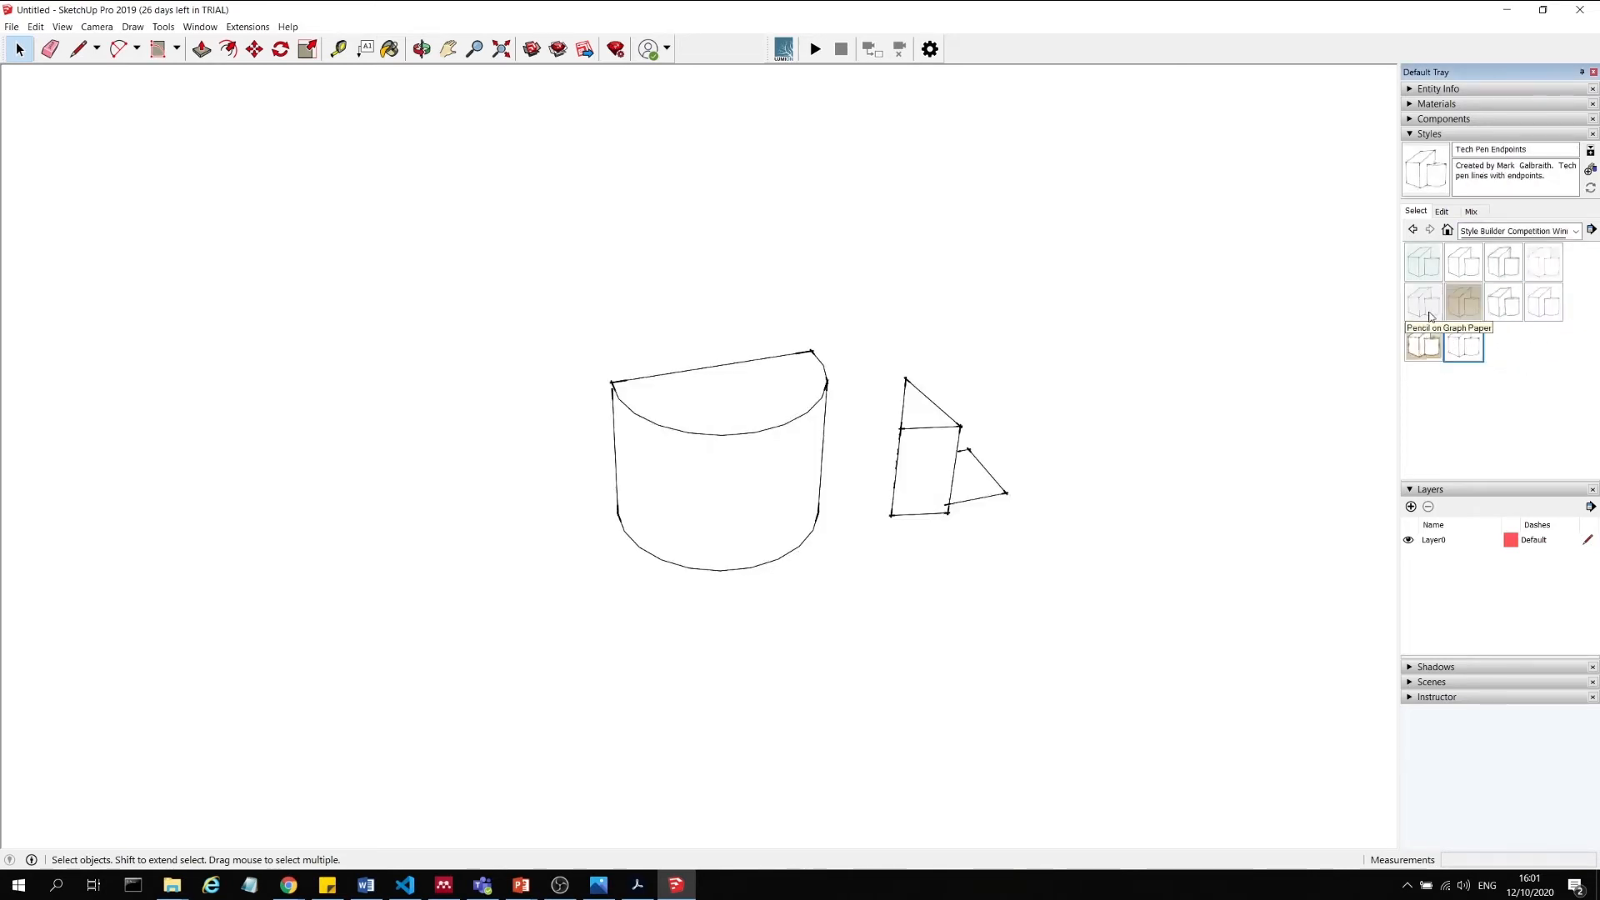
left_click(1430, 310)
left_click(1443, 360)
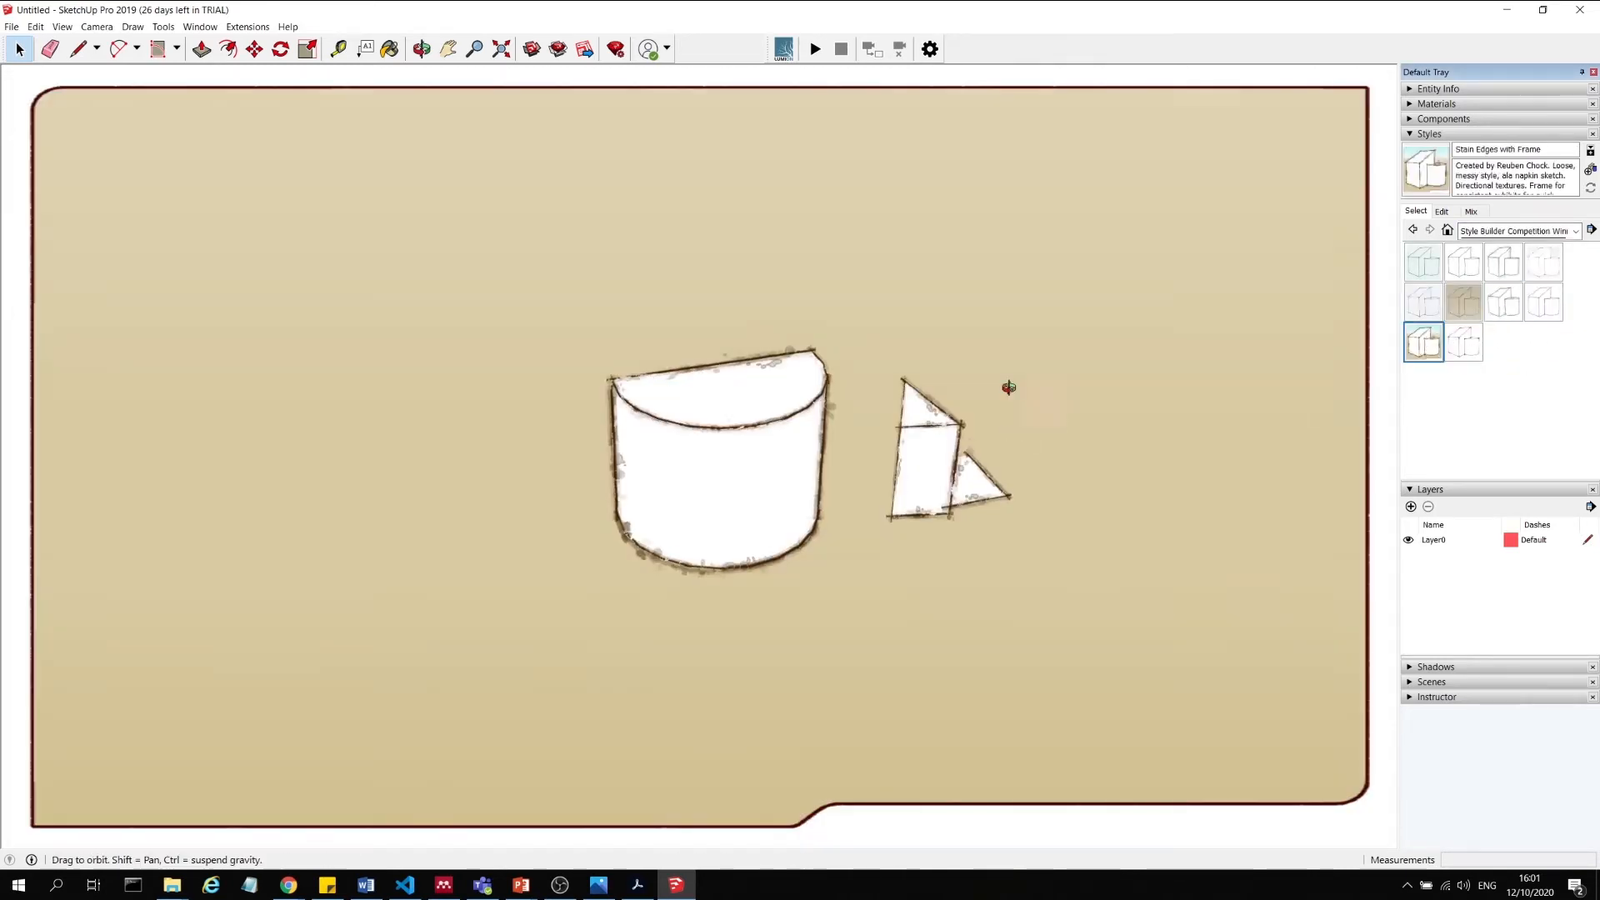
middle_click_drag(1007, 386, 1033, 220)
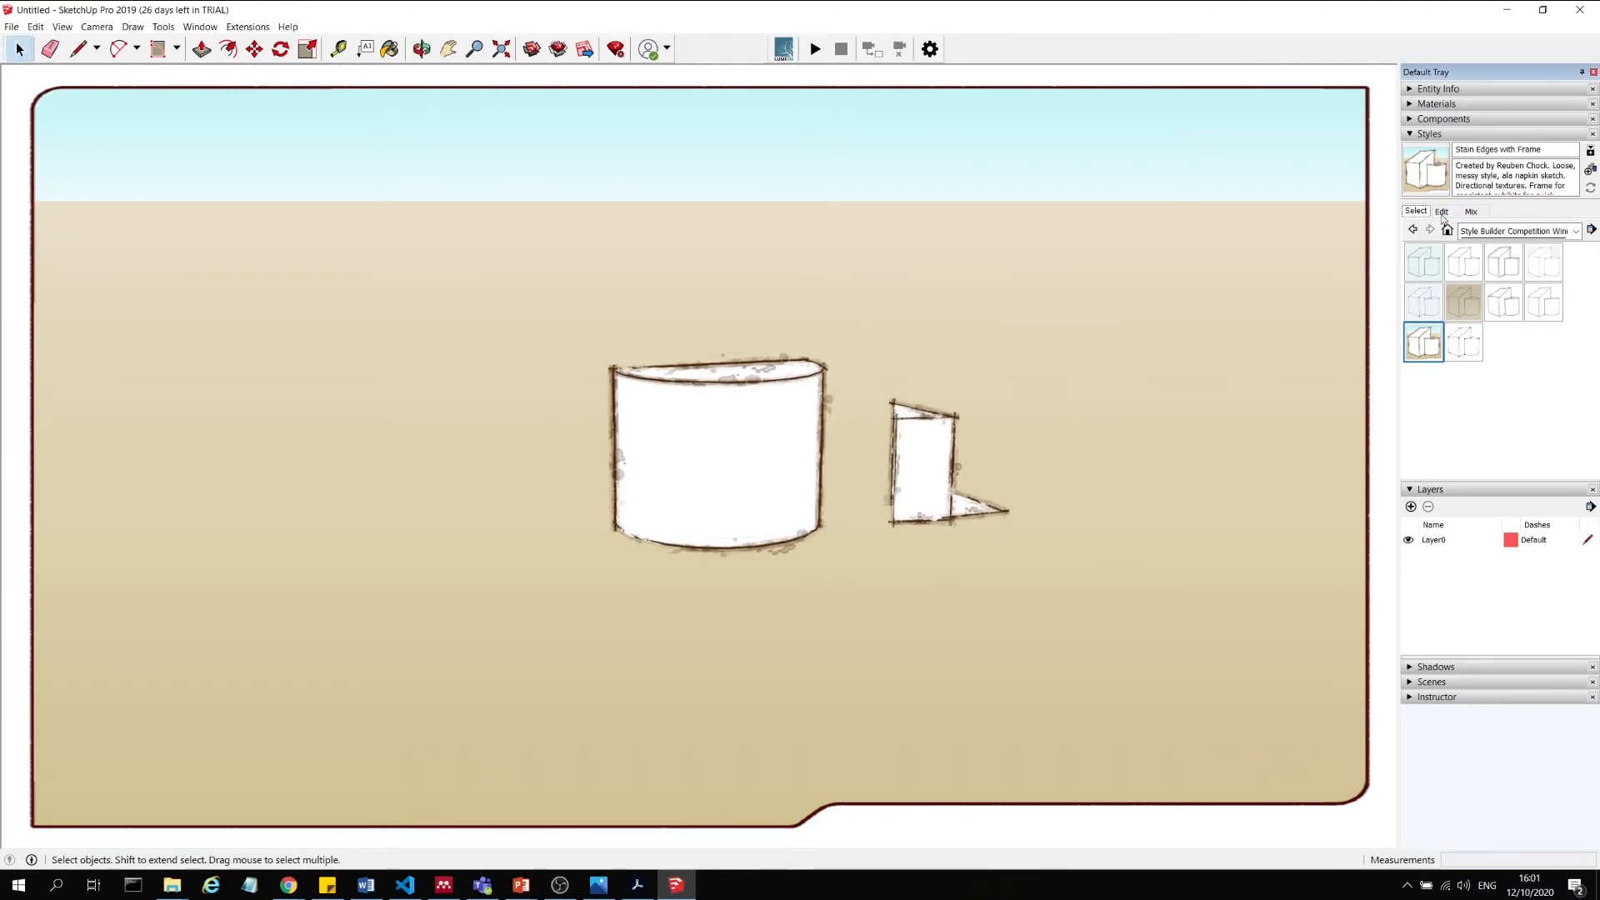
Show the In Model style collection and apply the 3D Printing Style to the model.
left_click(1441, 211)
left_click(1471, 212)
left_click(1416, 211)
left_click(1513, 230)
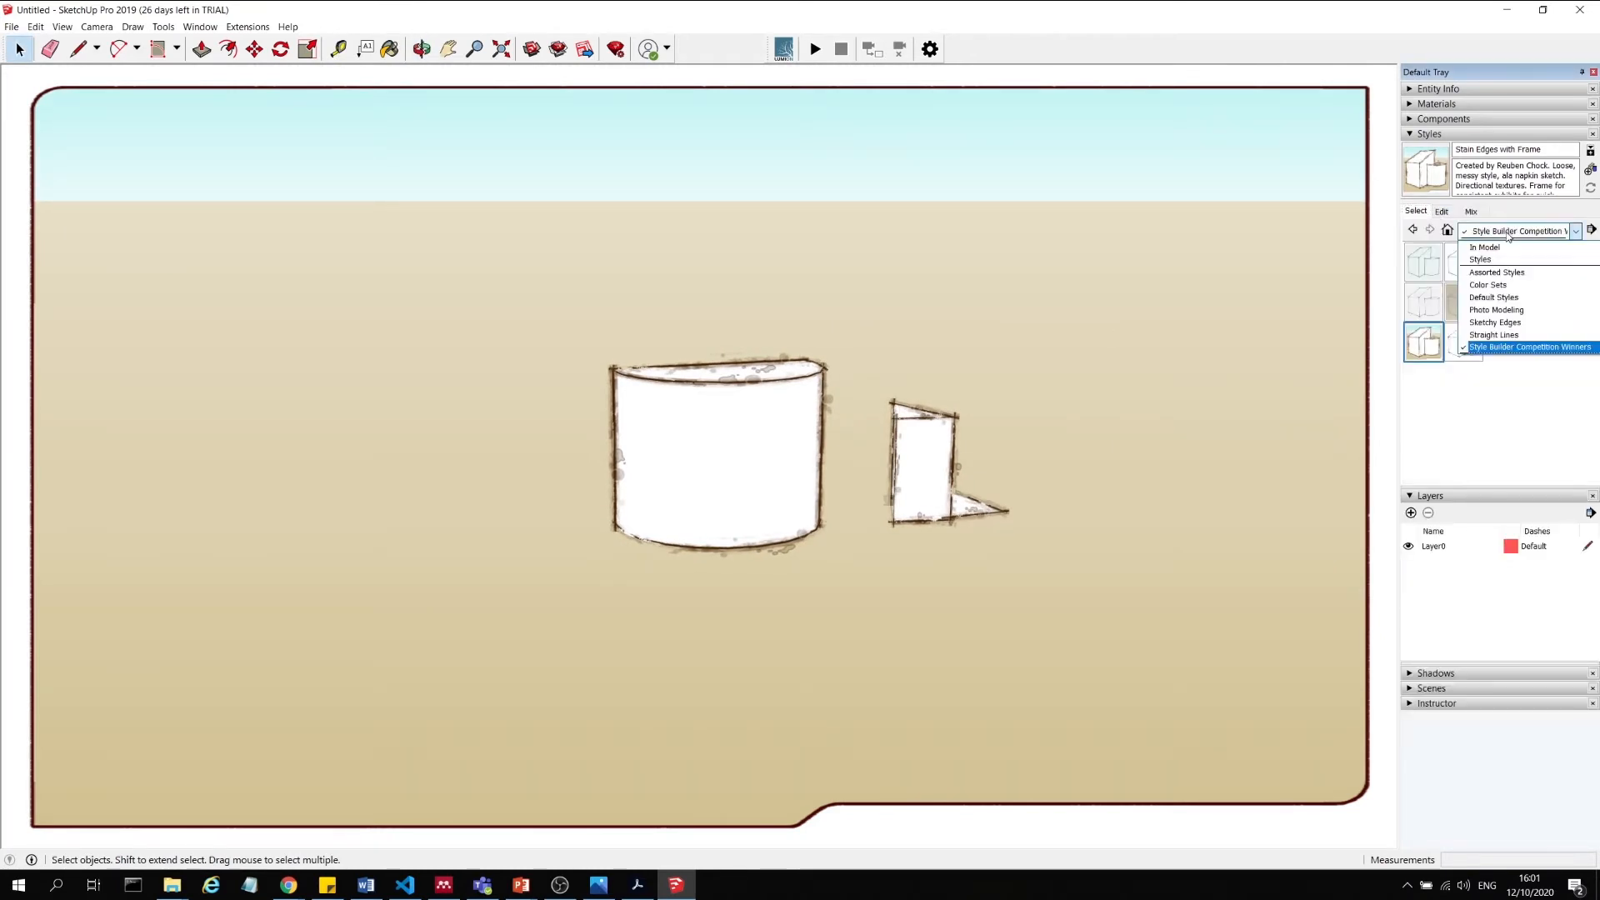
left_click(1508, 259)
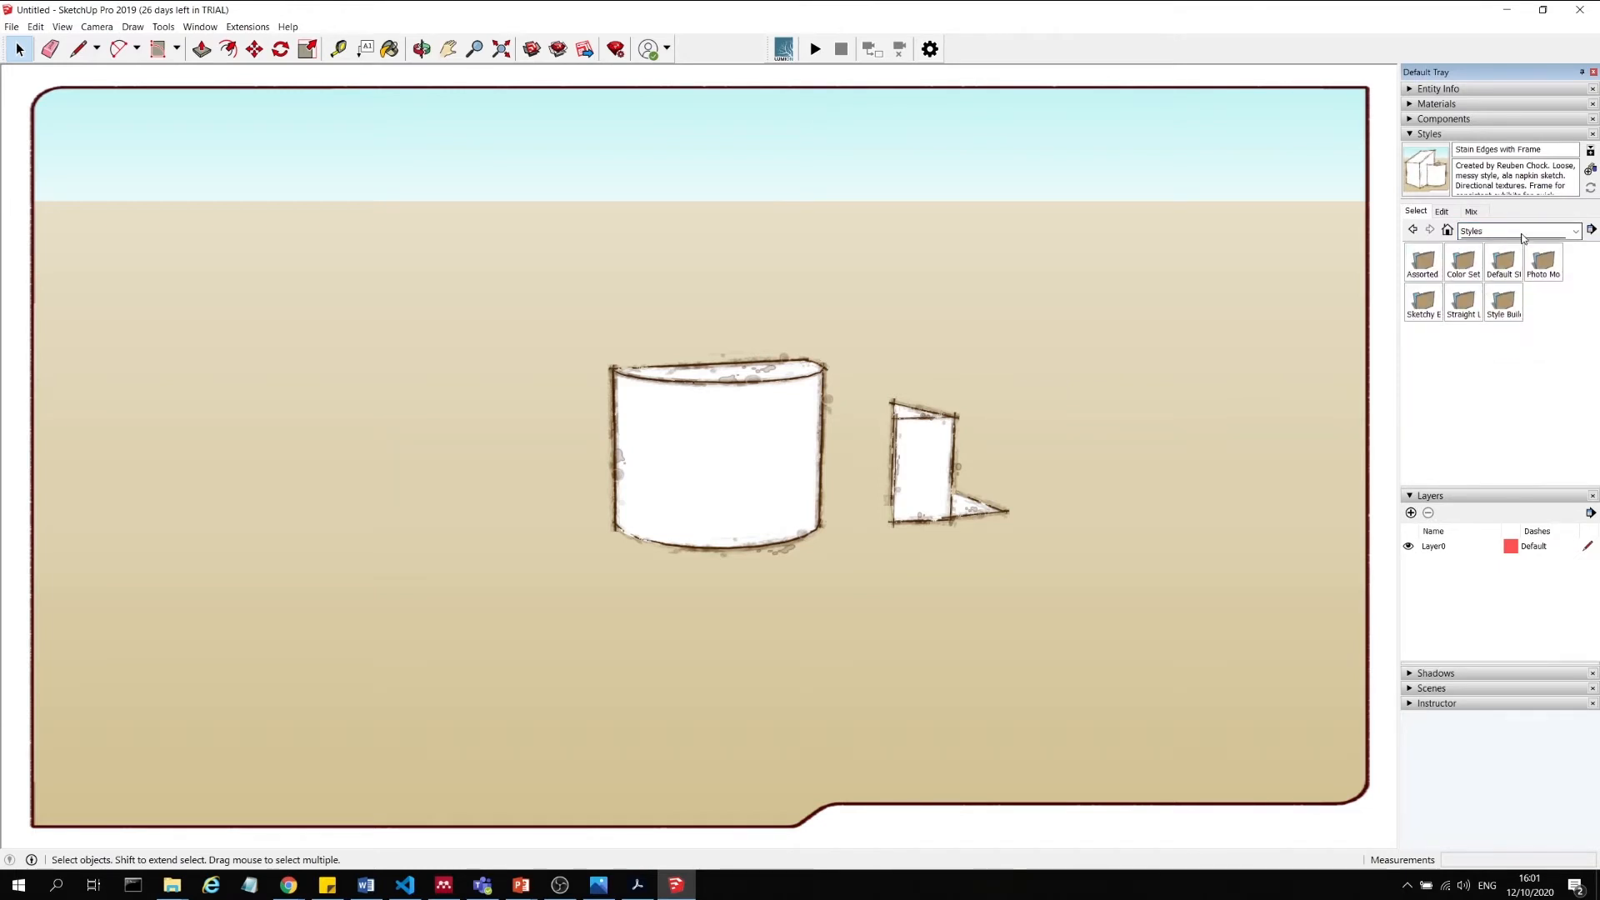
left_click(1521, 233)
left_click(1513, 248)
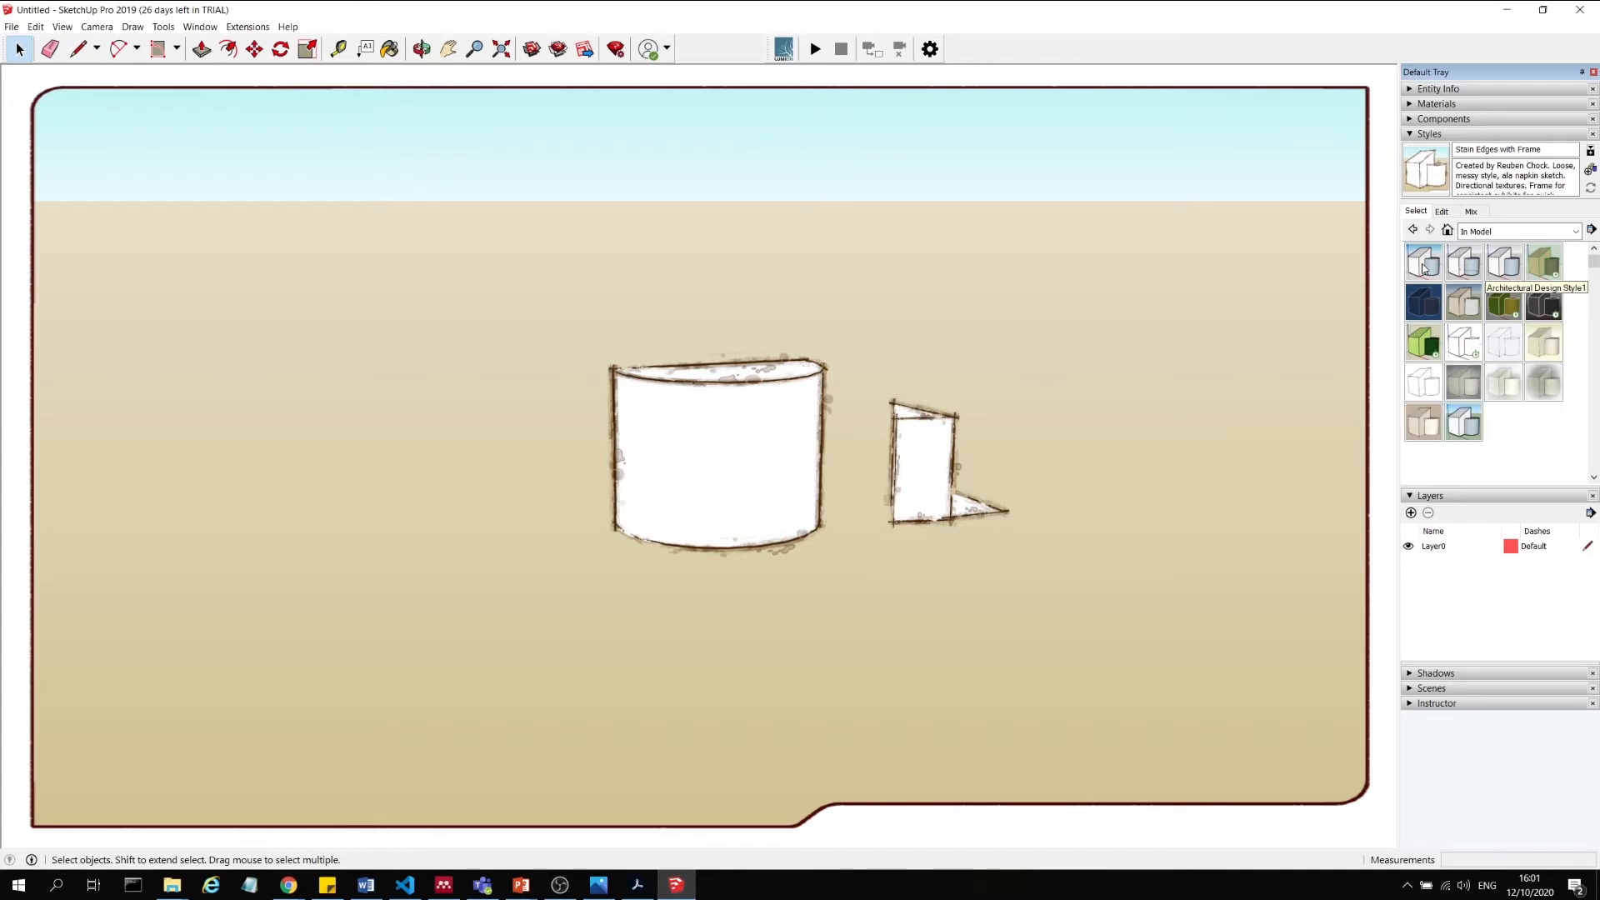
left_click(1424, 265)
middle_click_drag(807, 384, 810, 368)
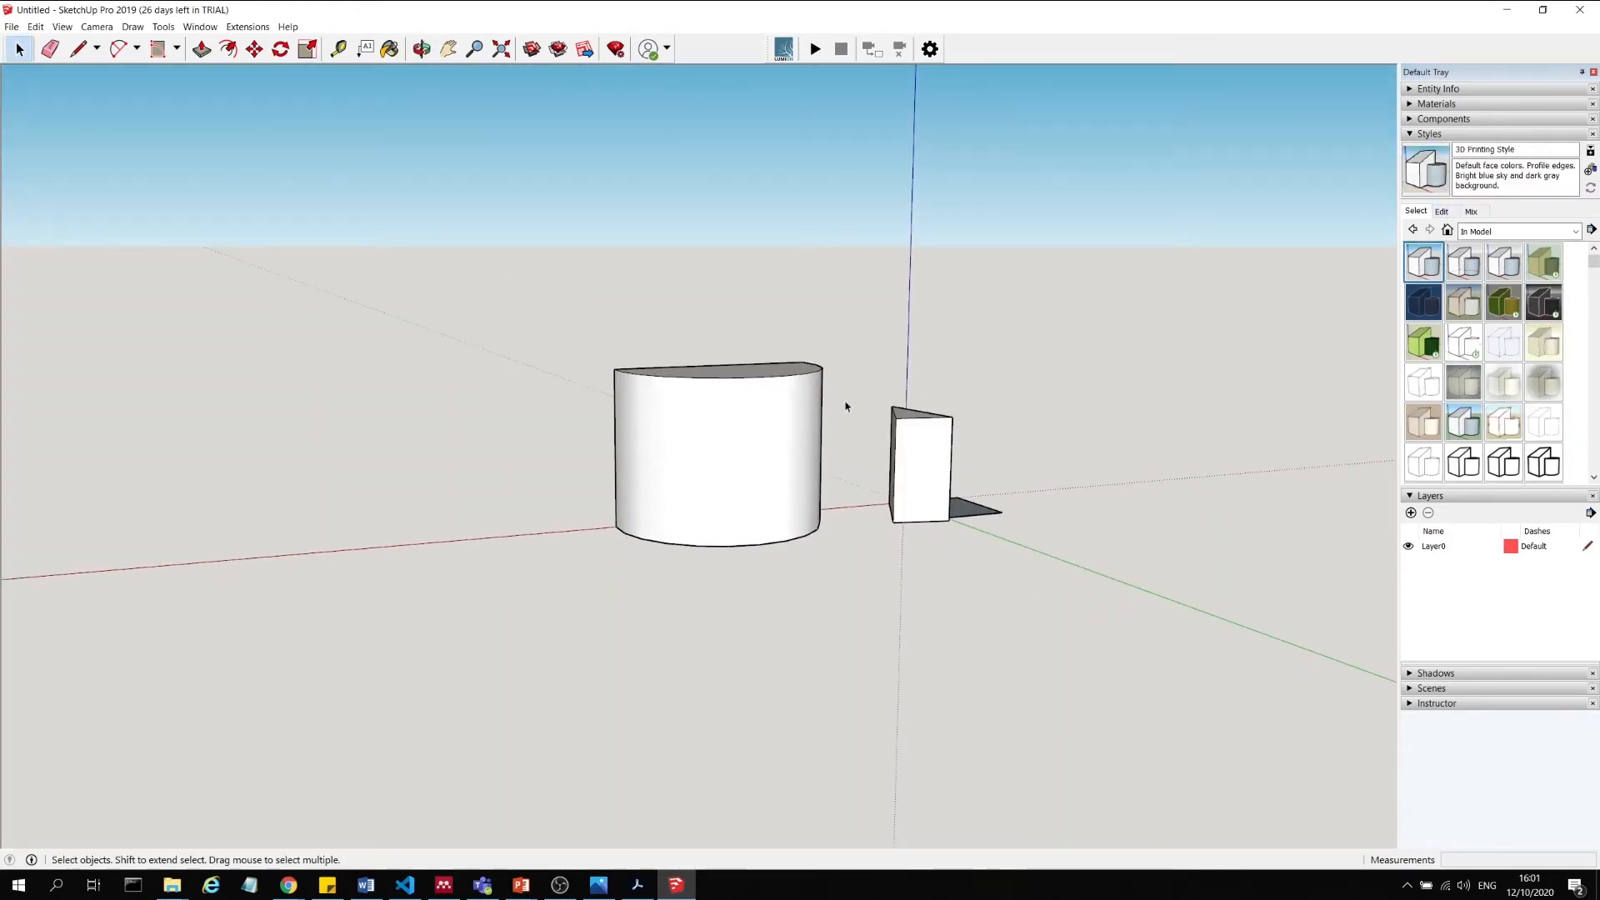
In the style's edge settings, switch Edges off and on again, and enable Back Edges.
left_click(1444, 212)
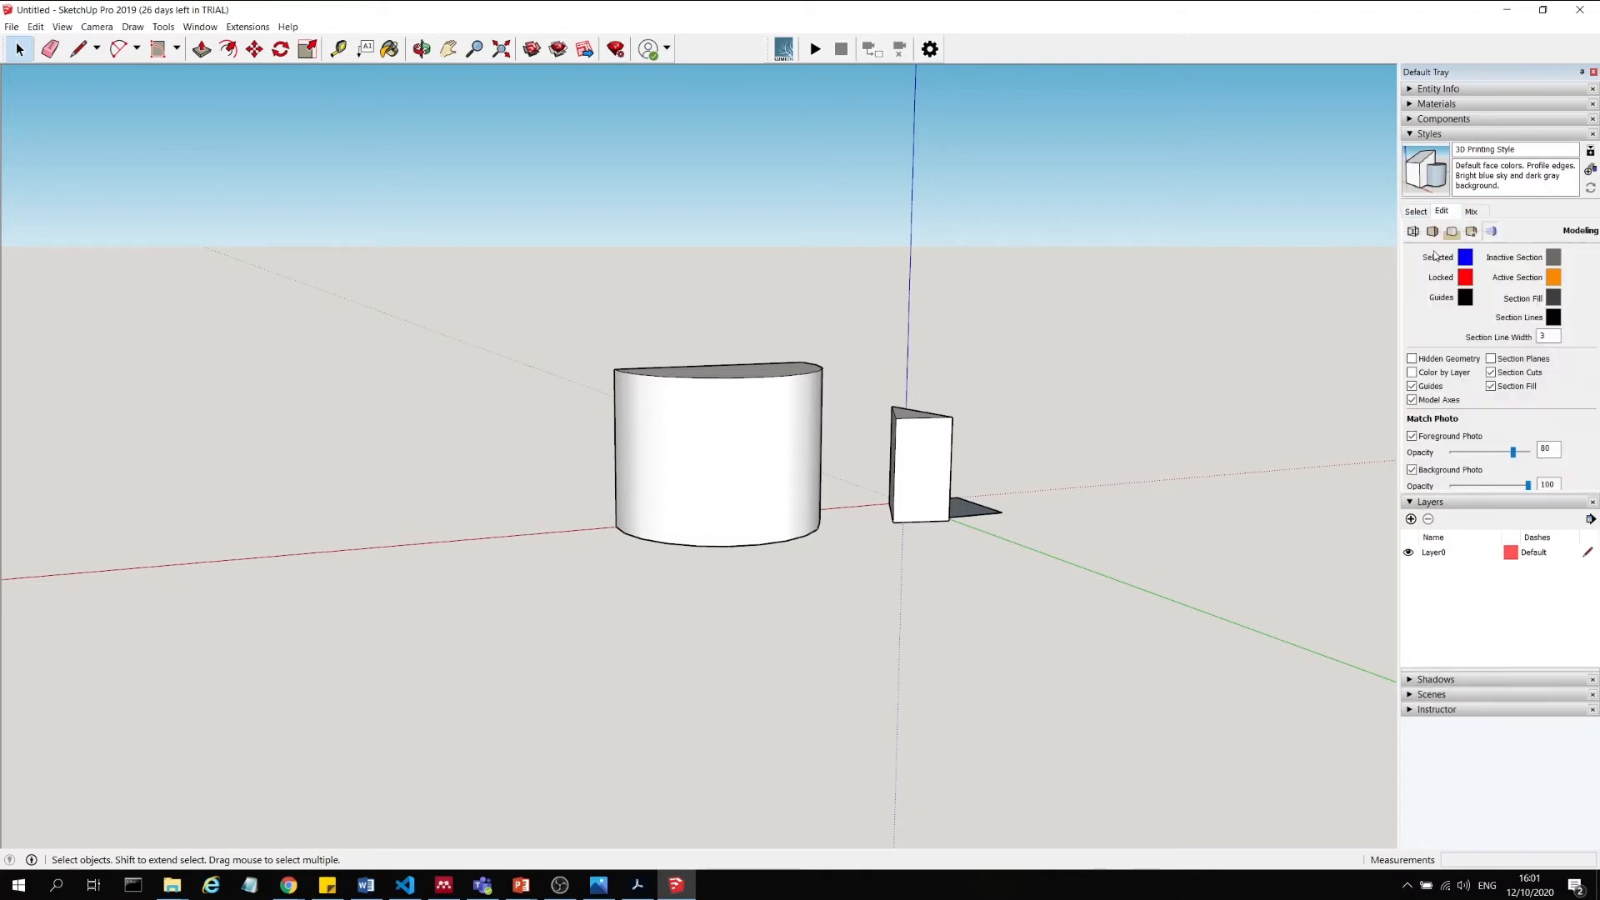
left_click(1414, 232)
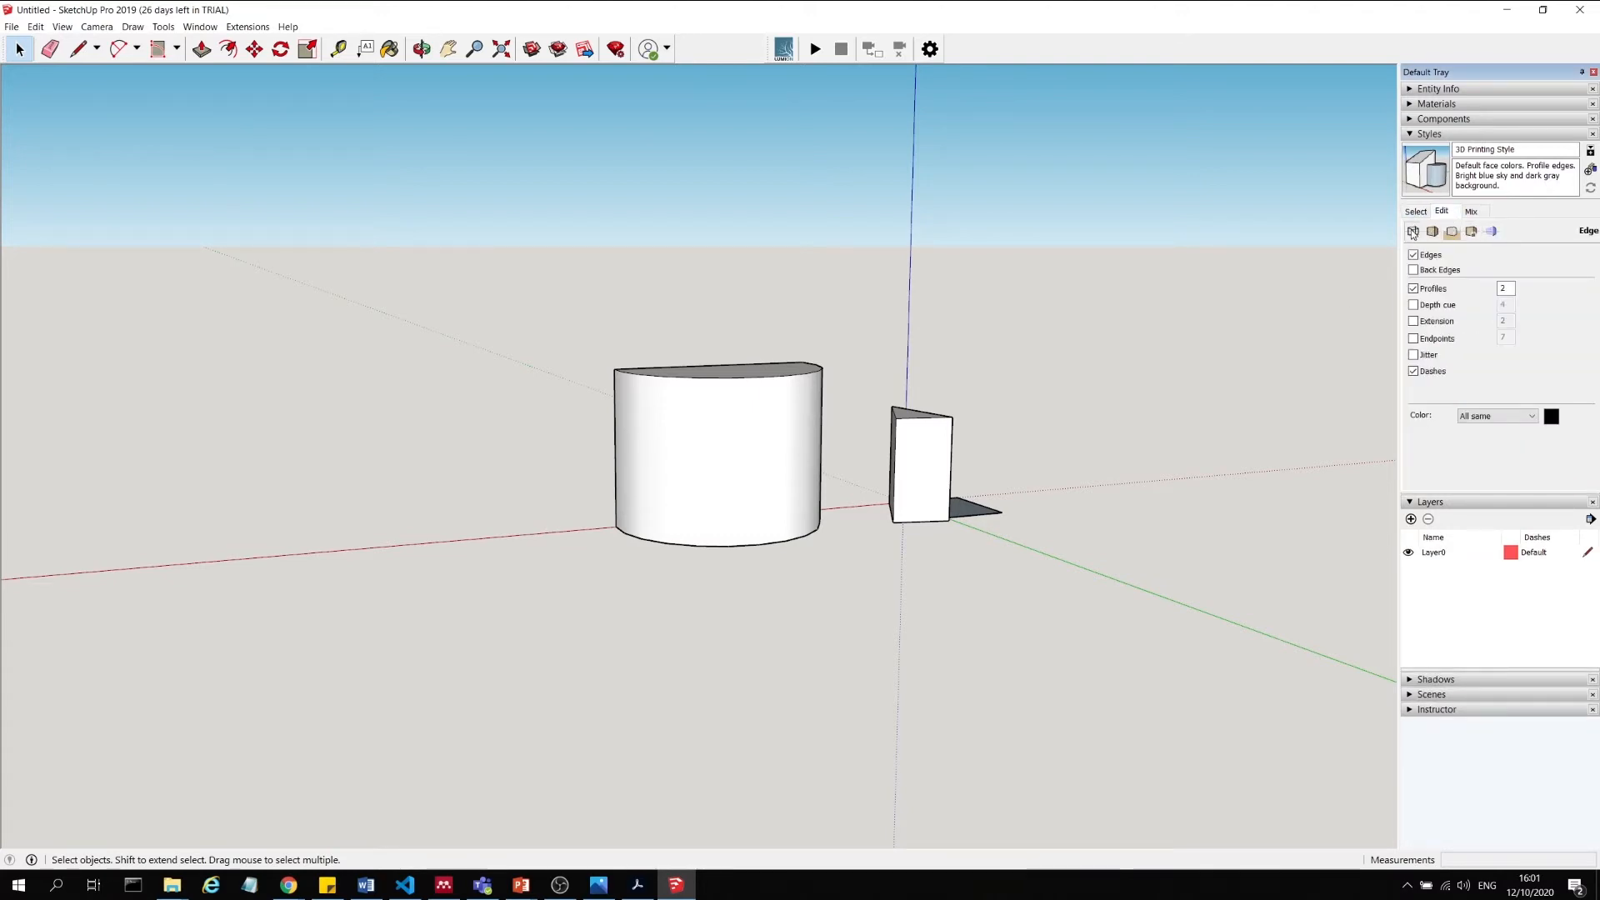
left_click(1413, 254)
middle_click_drag(754, 450, 759, 412)
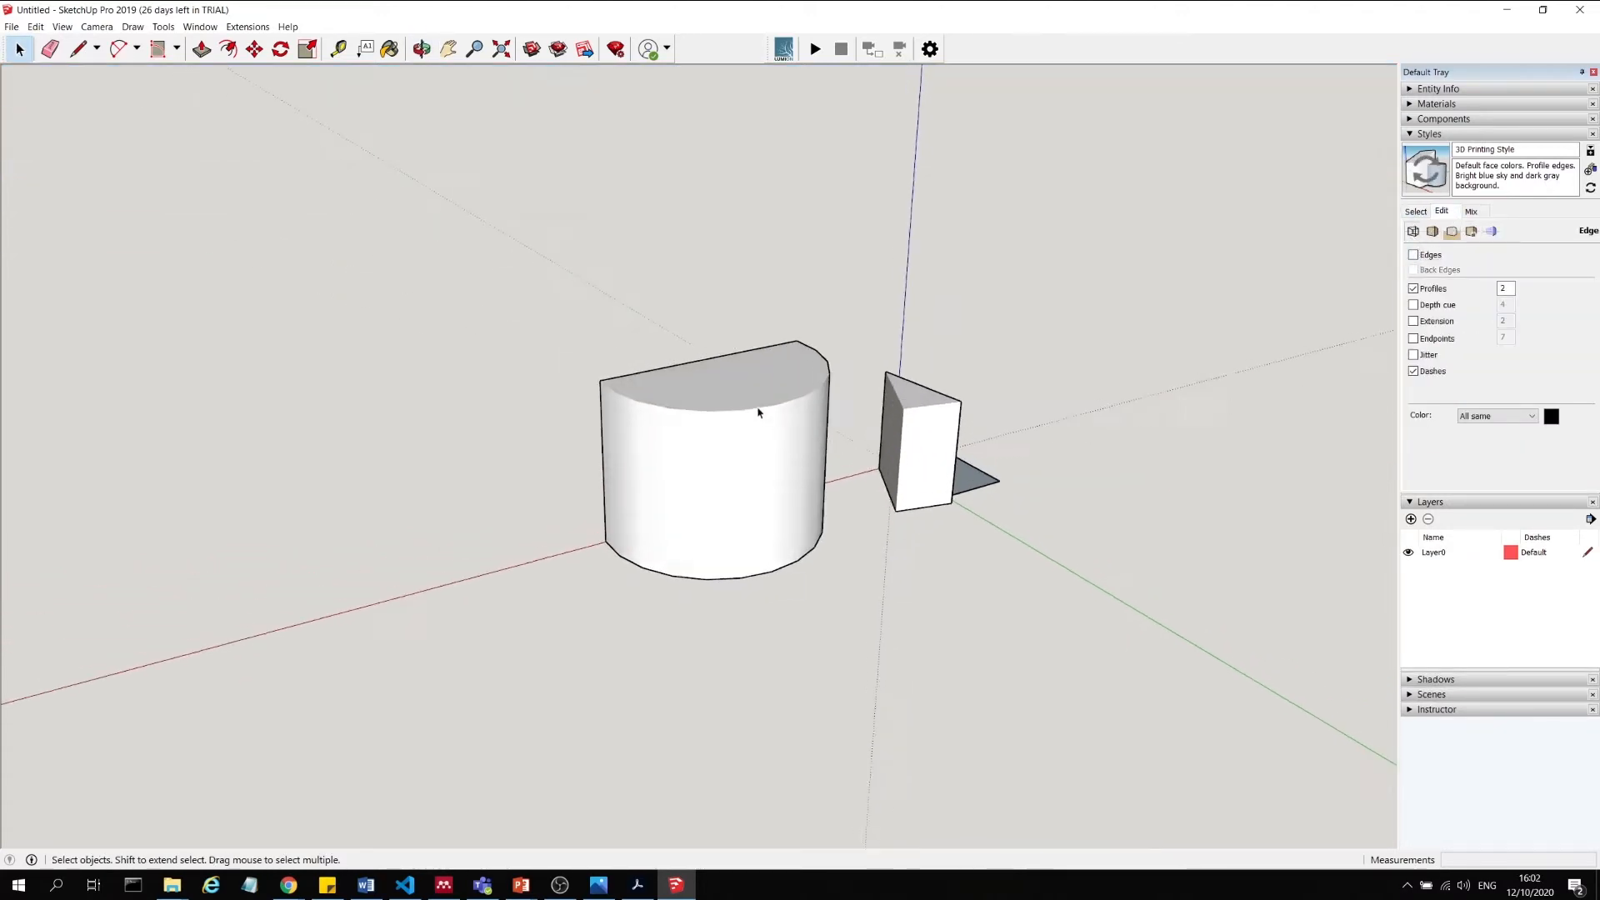
scroll(758, 412, "up", 3)
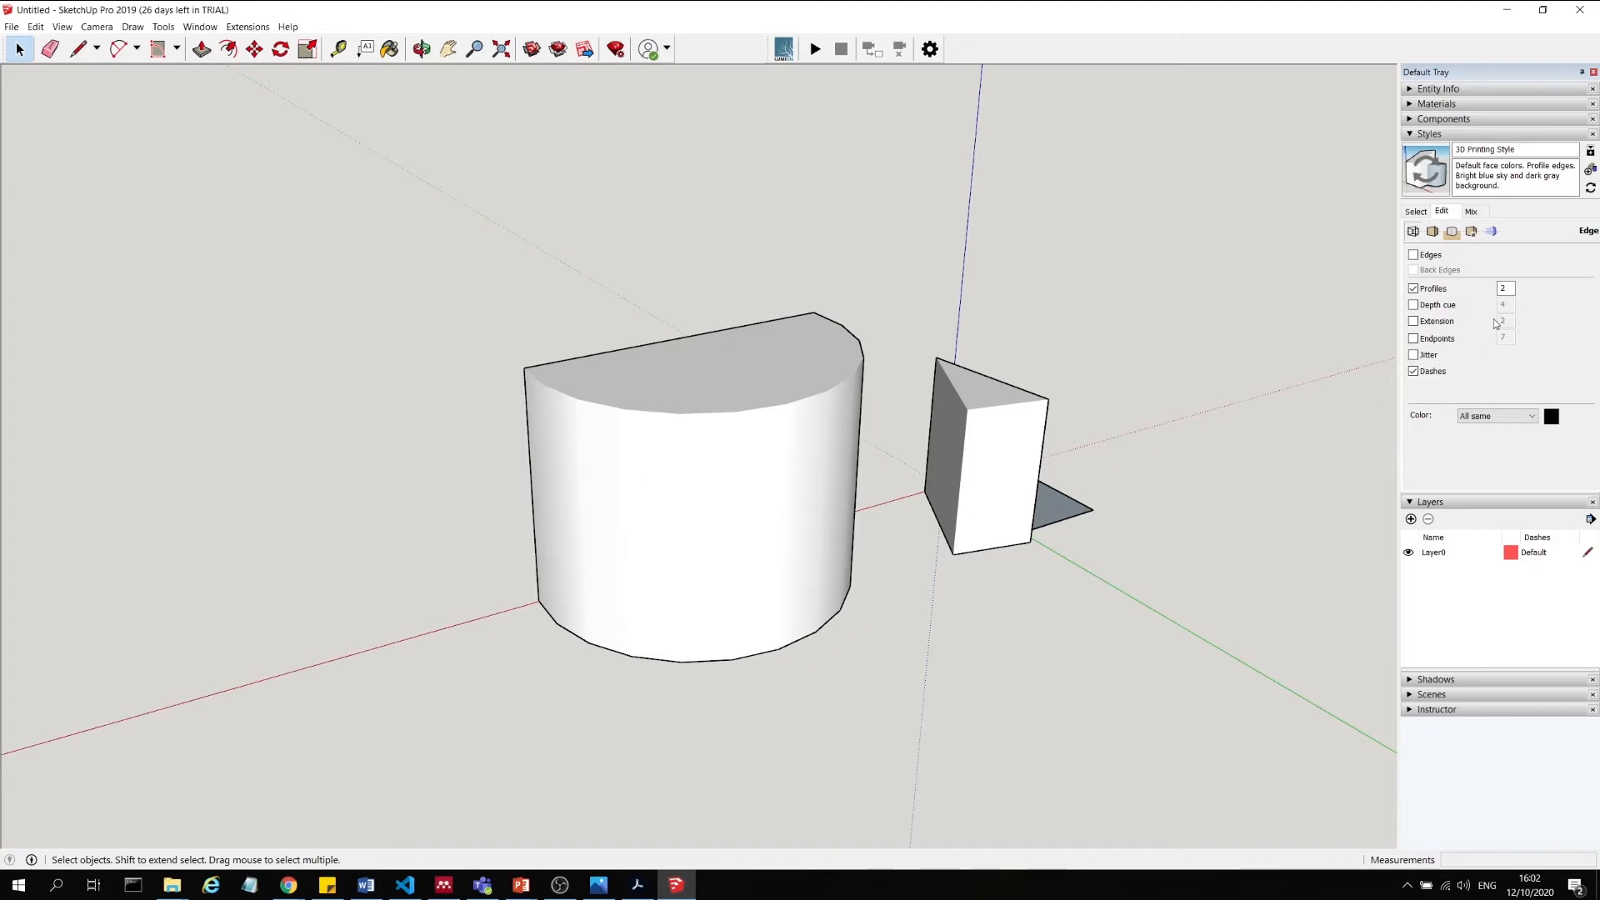
left_click(1413, 255)
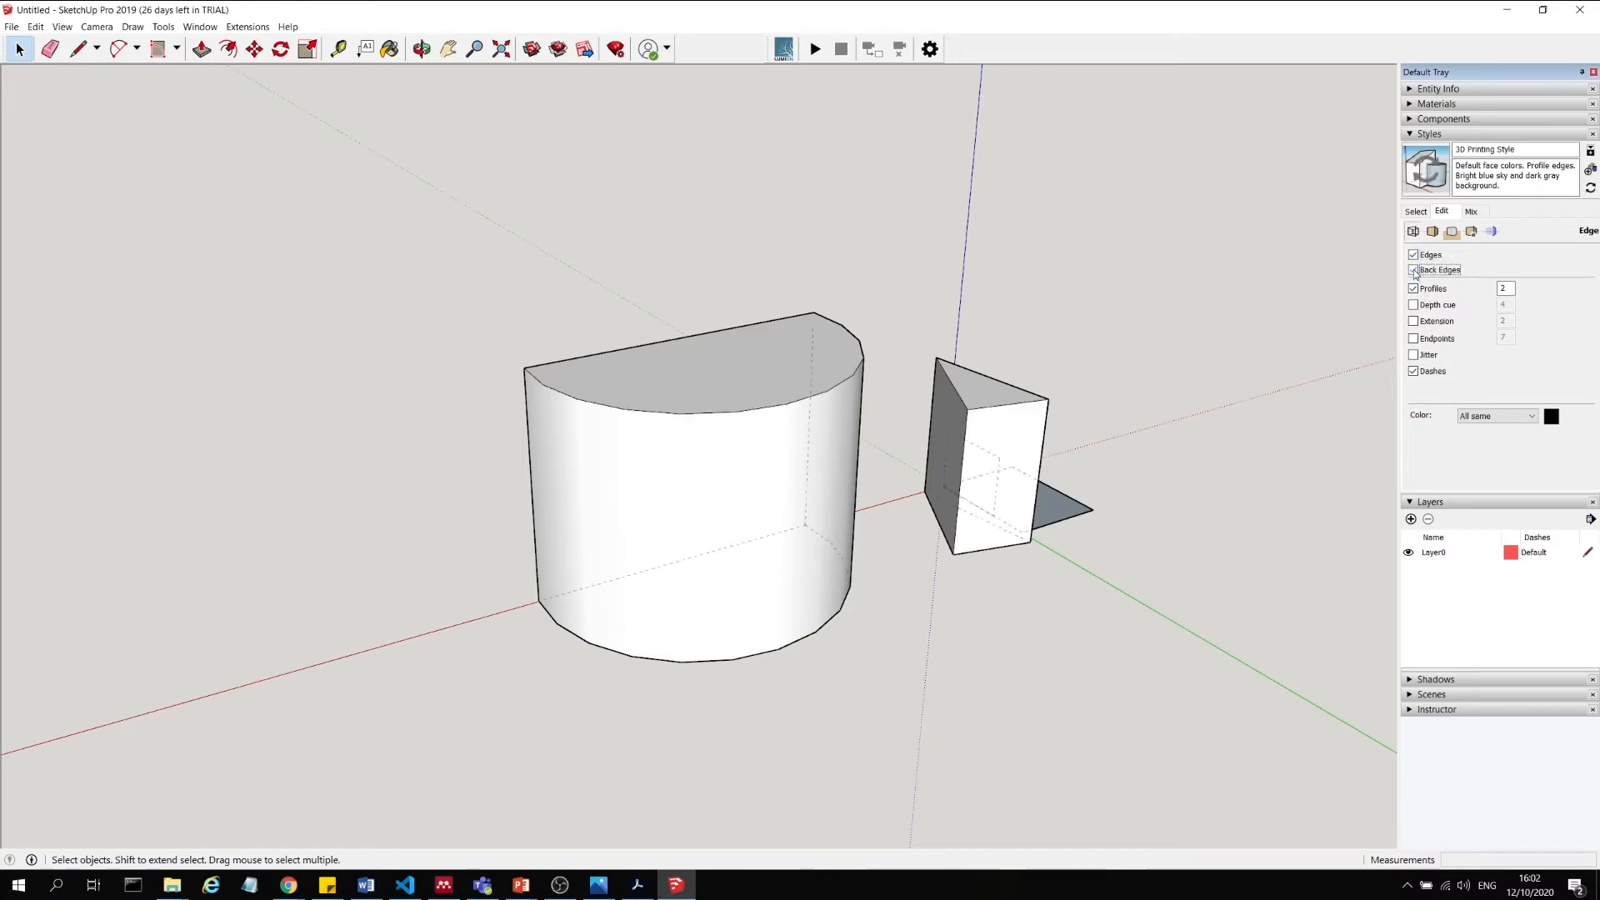
middle_click_drag(922, 507, 908, 465)
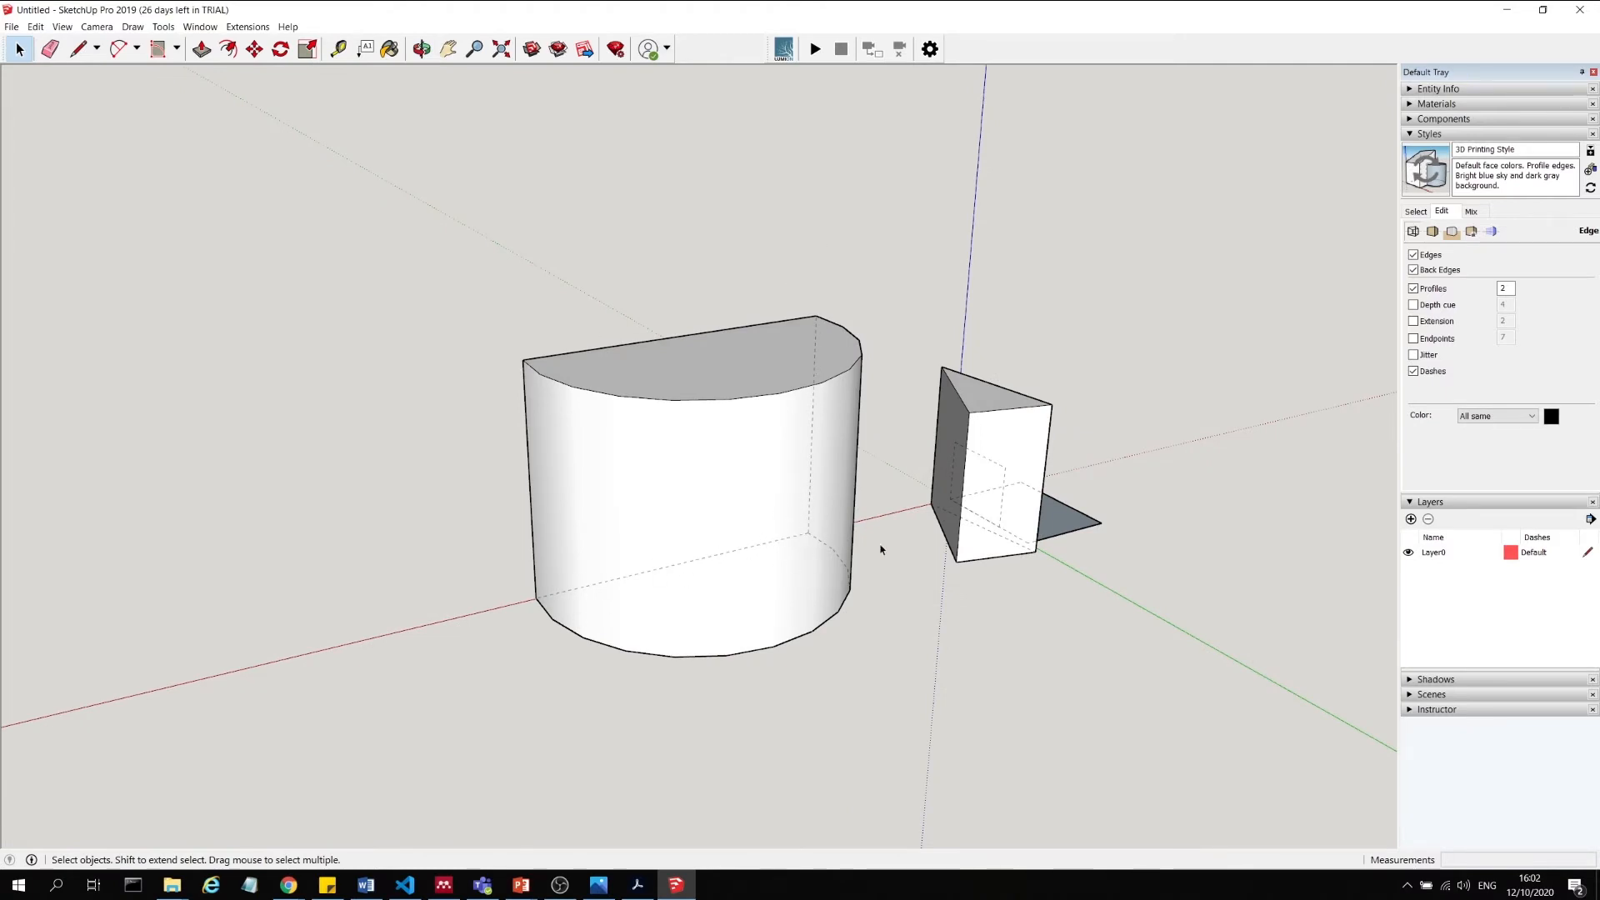
middle_click_drag(969, 468, 1233, 454)
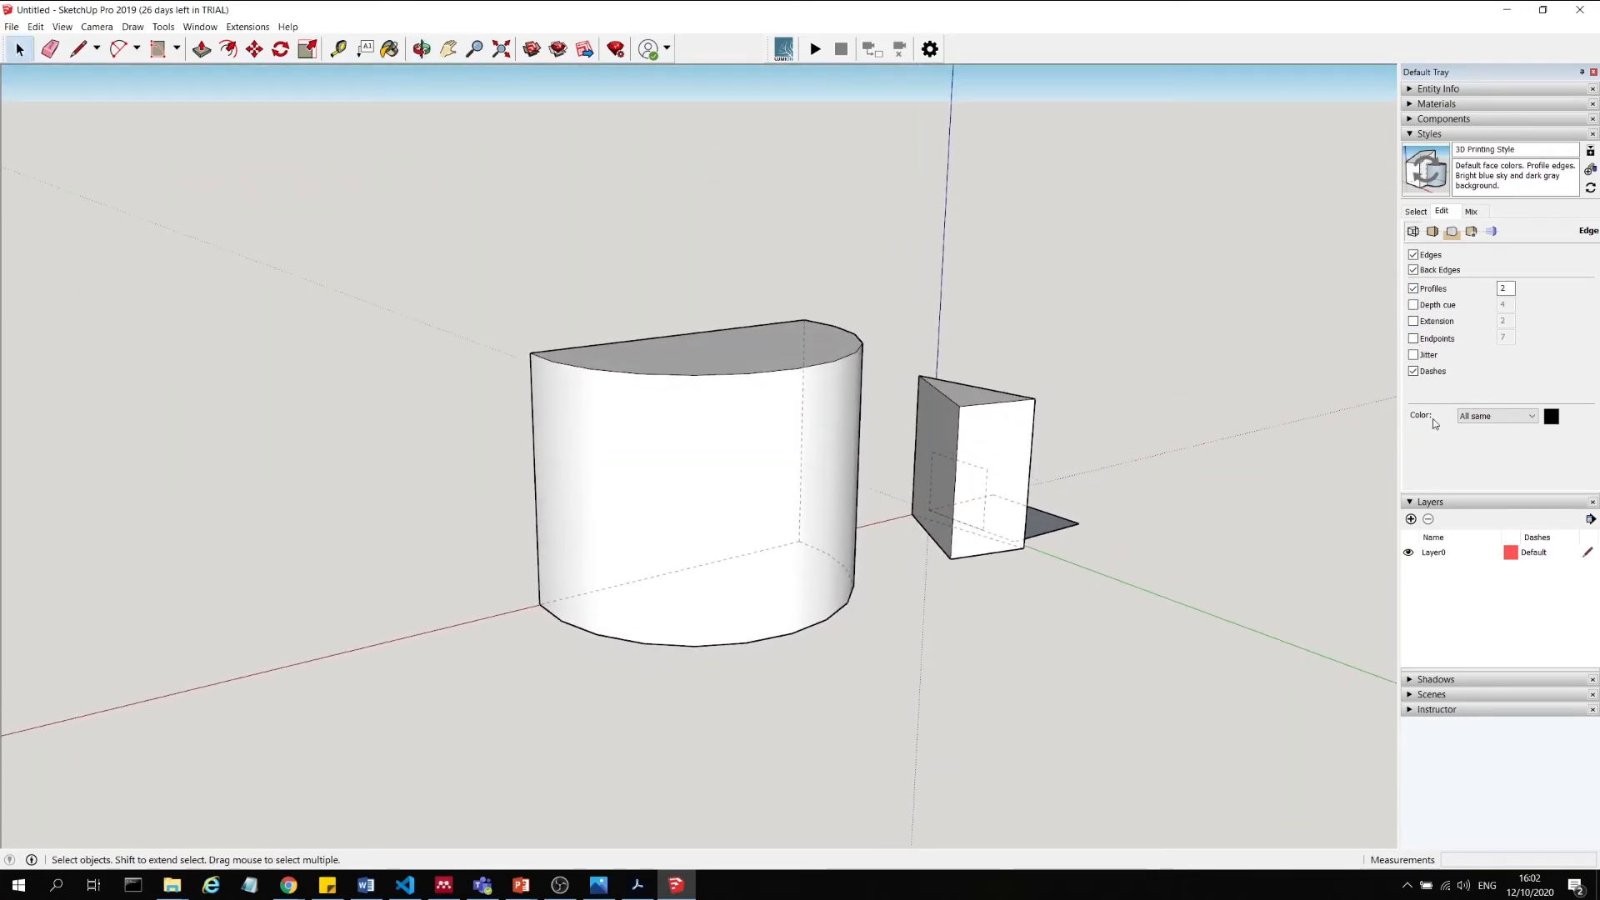
Set the back color of faces to red in the style's face settings.
left_click(1433, 233)
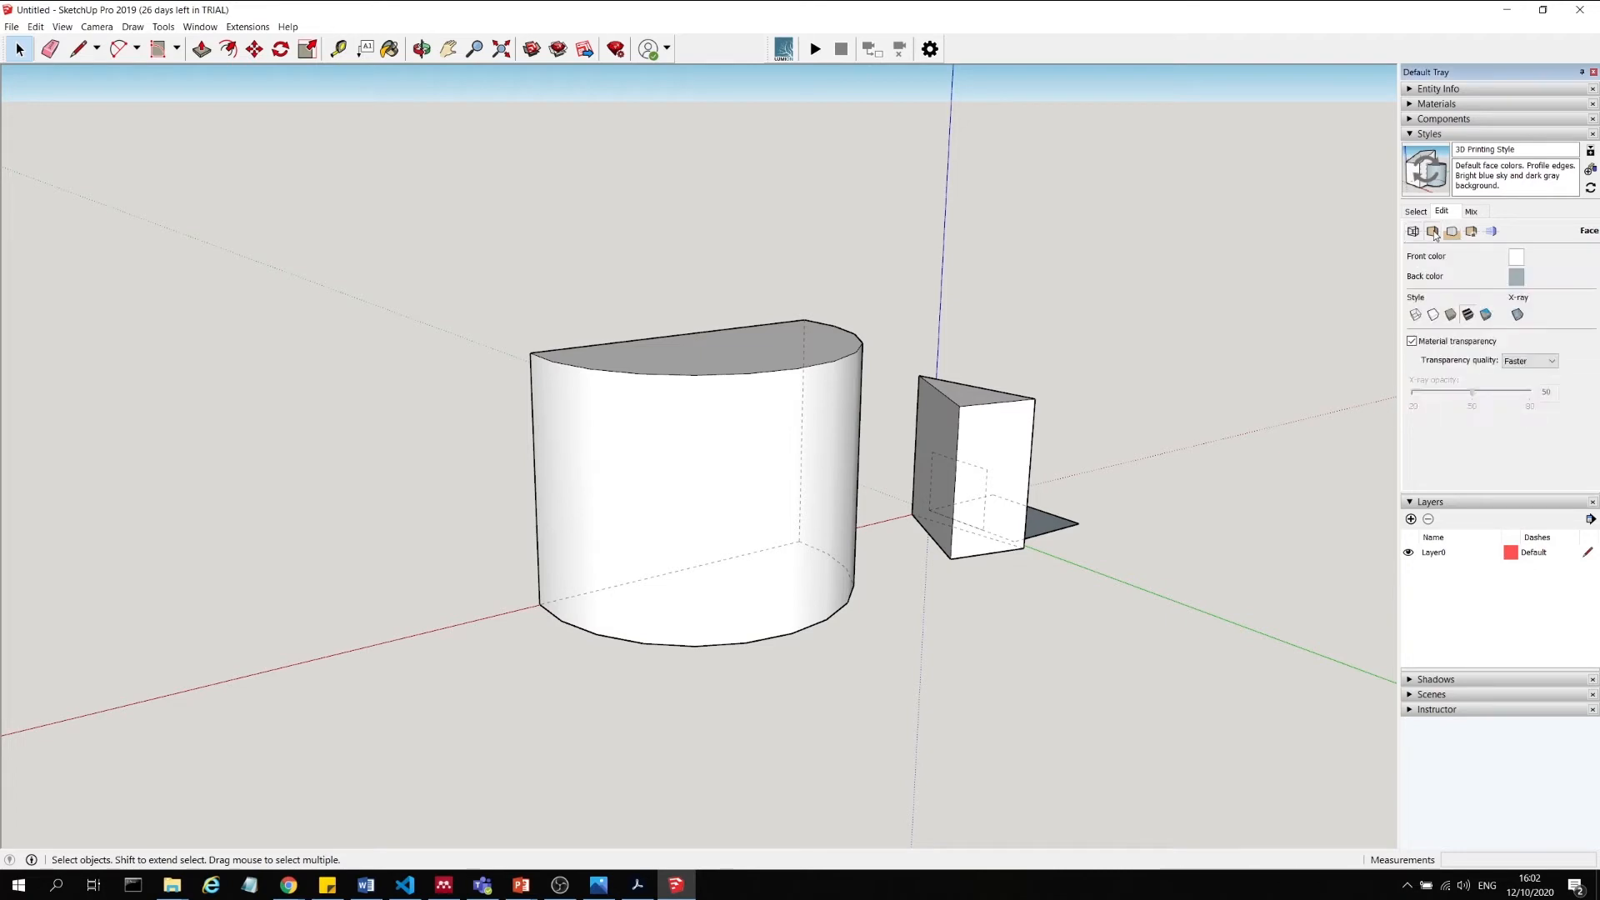
left_click(1515, 258)
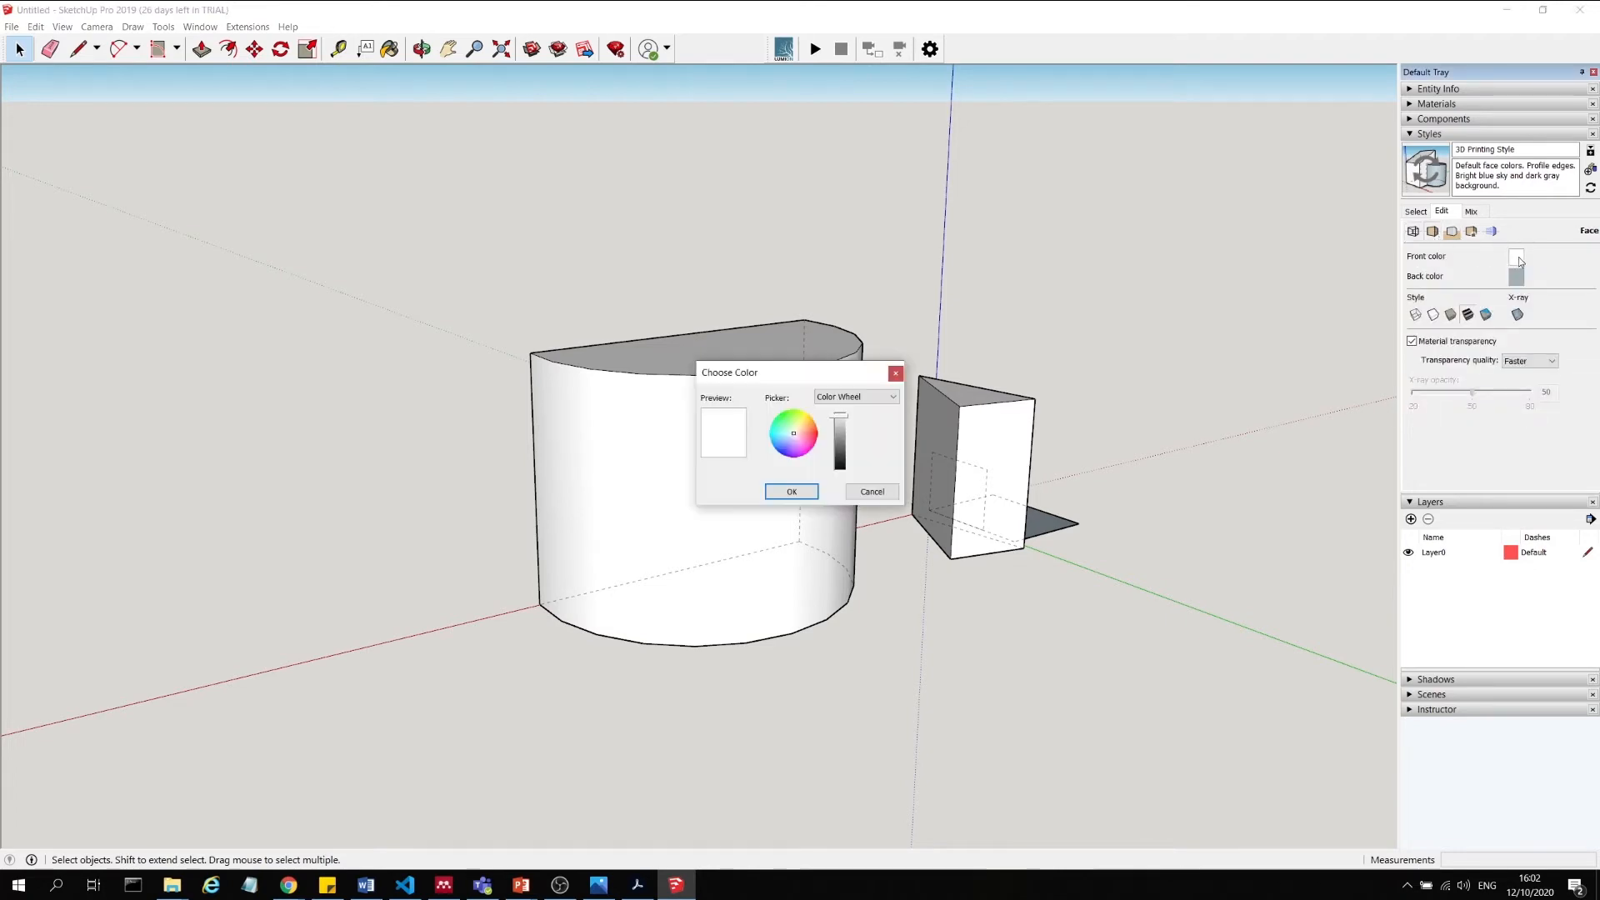
left_click(898, 373)
left_click(1515, 276)
left_click(815, 442)
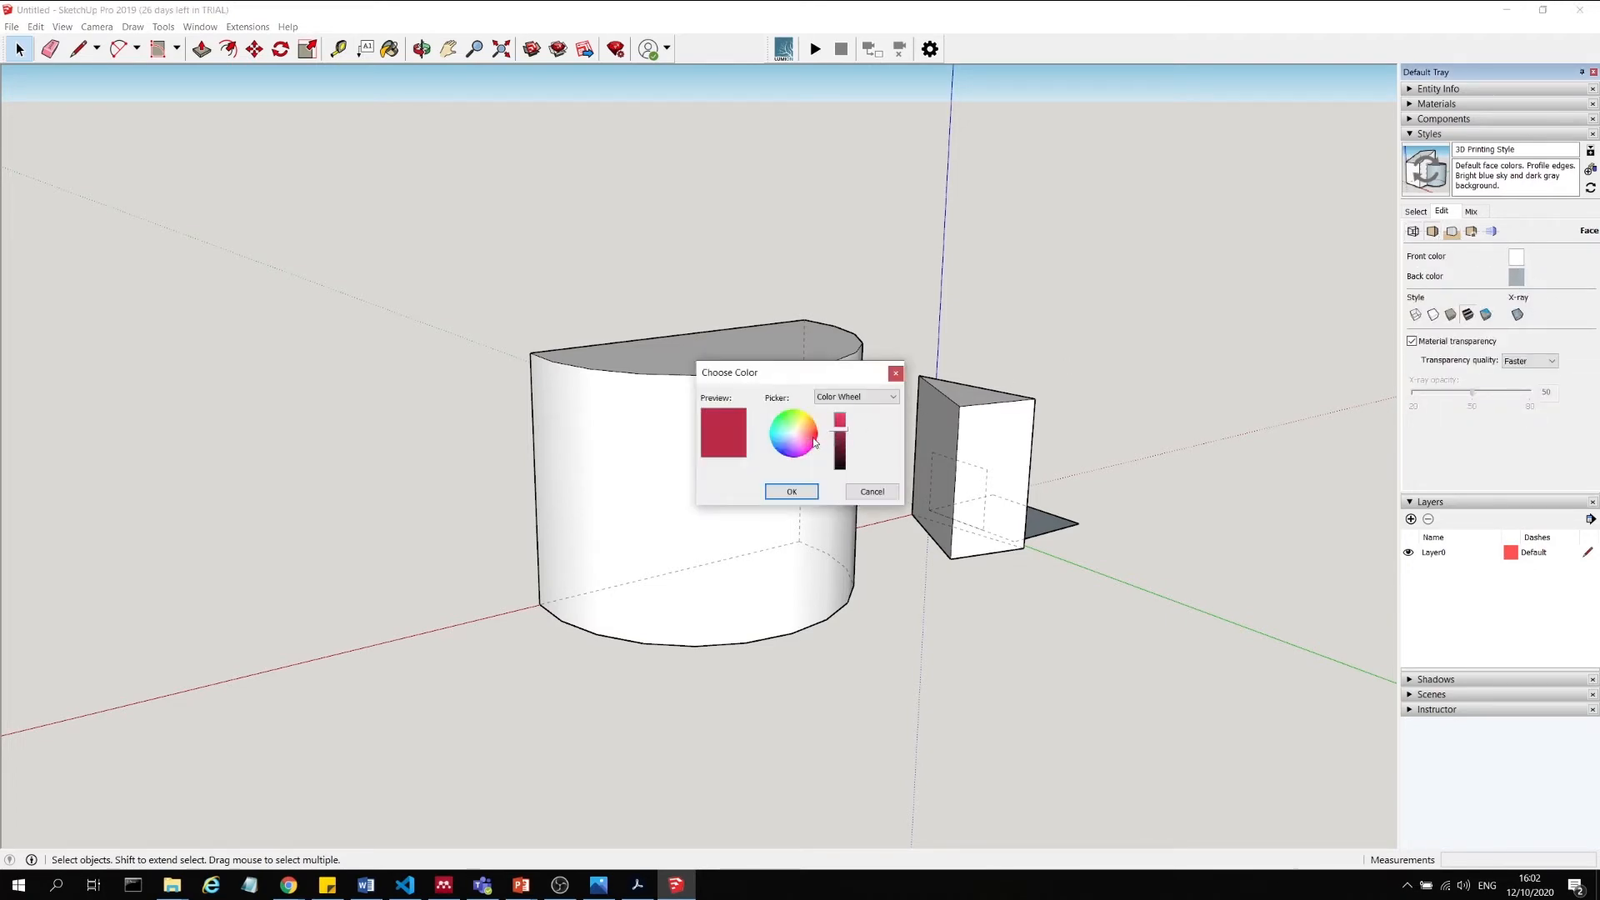
left_click_drag(815, 442, 822, 437)
left_click(791, 492)
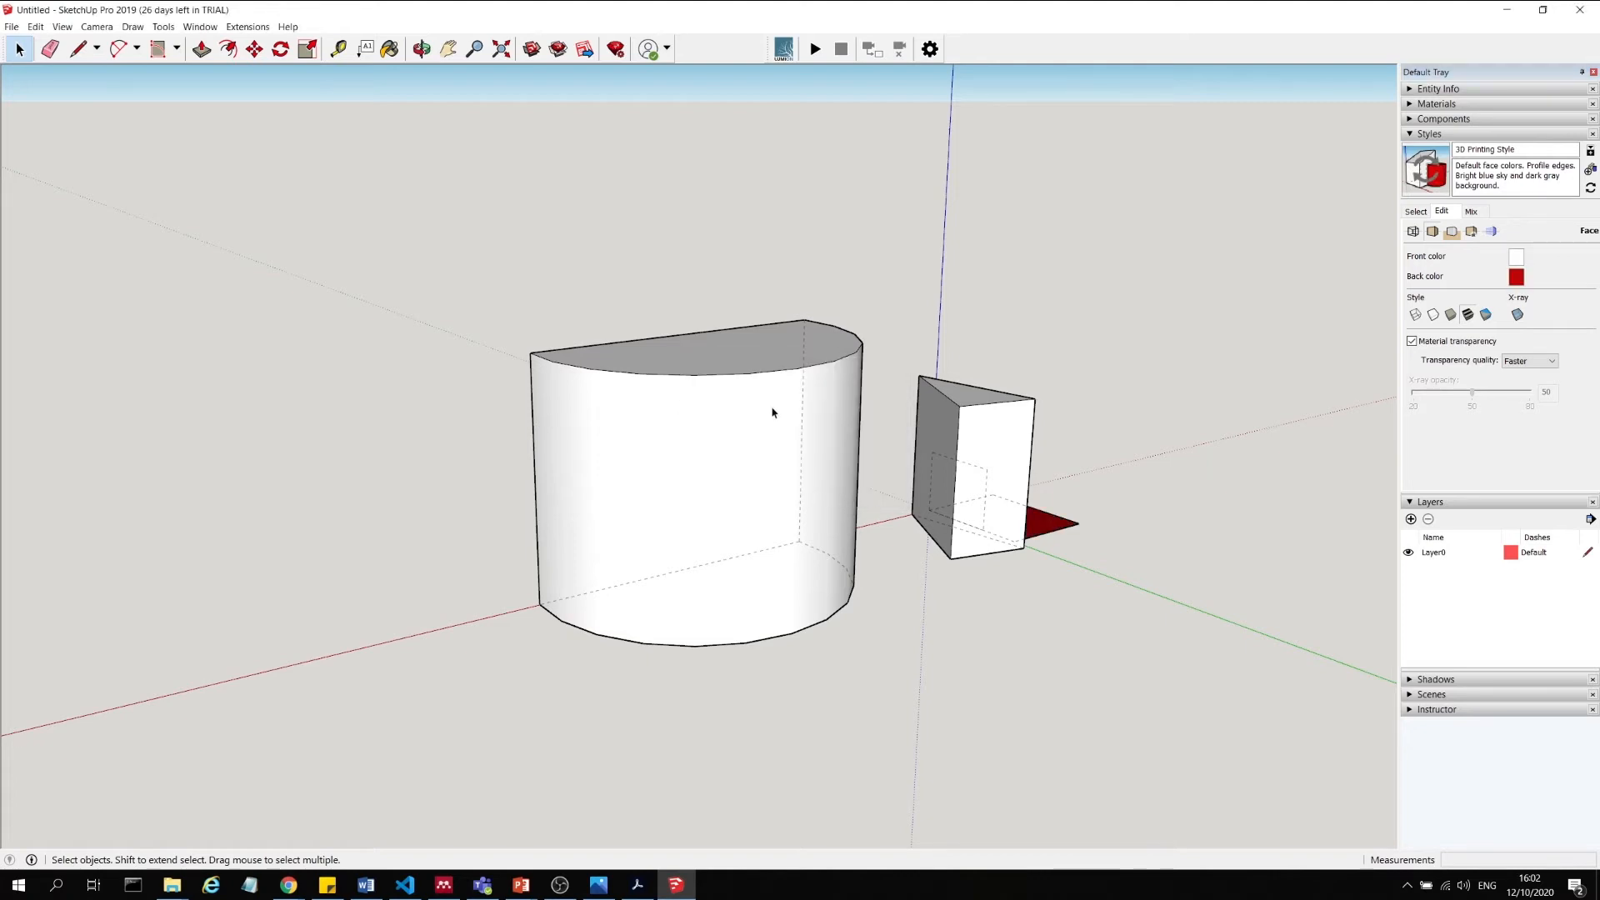
middle_click_drag(772, 412, 967, 513)
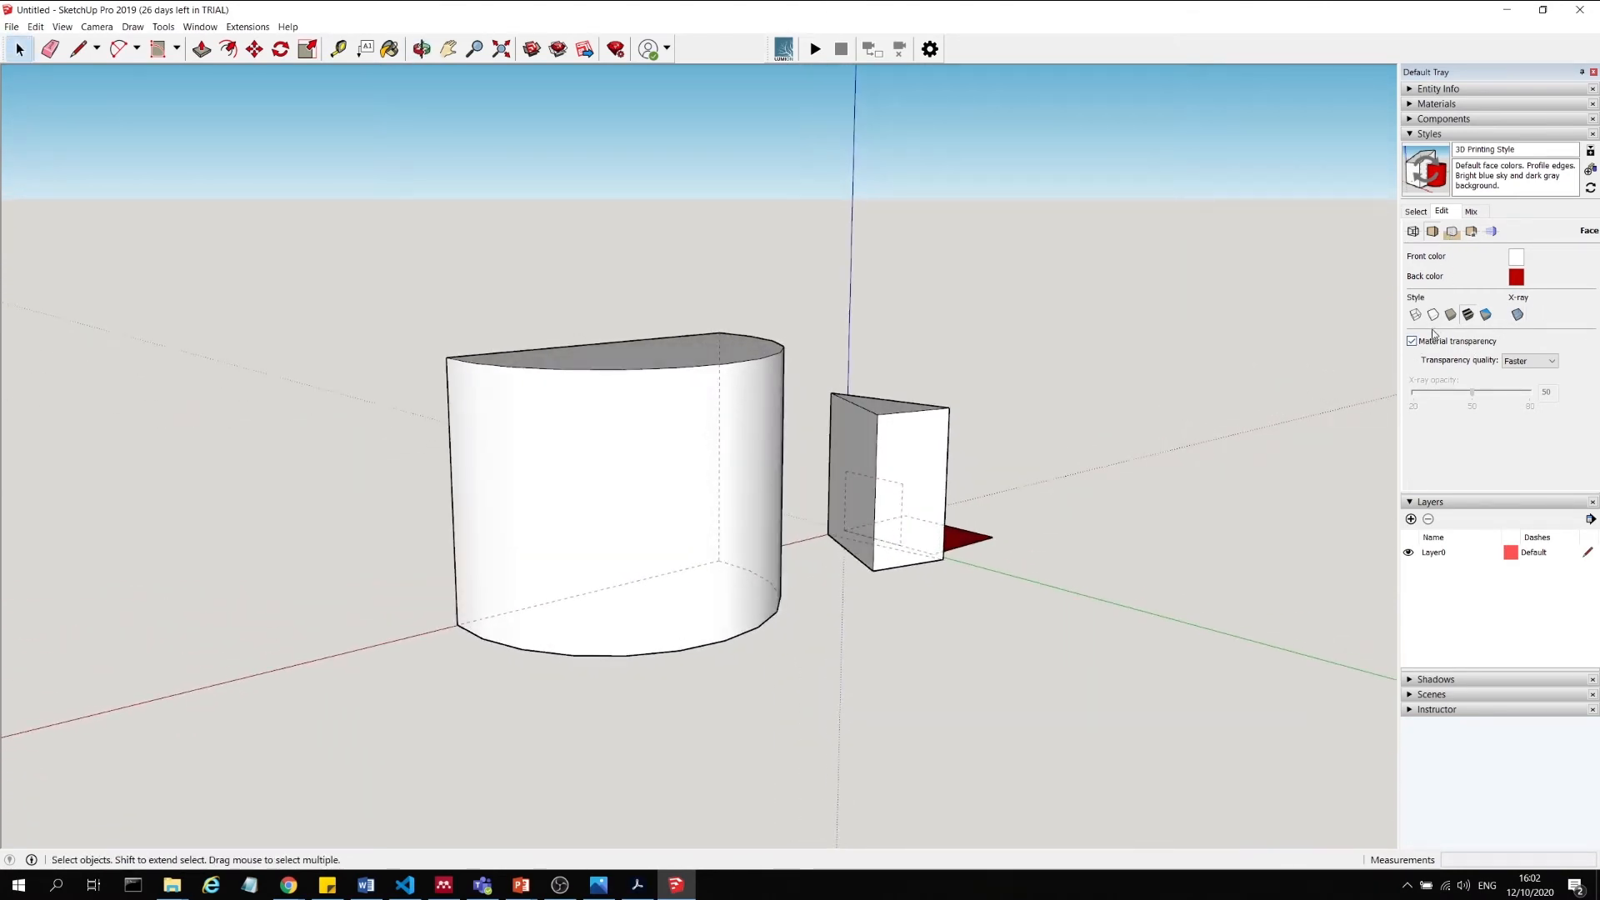
Try switching Sky and Ground on and off in the style's background settings.
left_click(1451, 232)
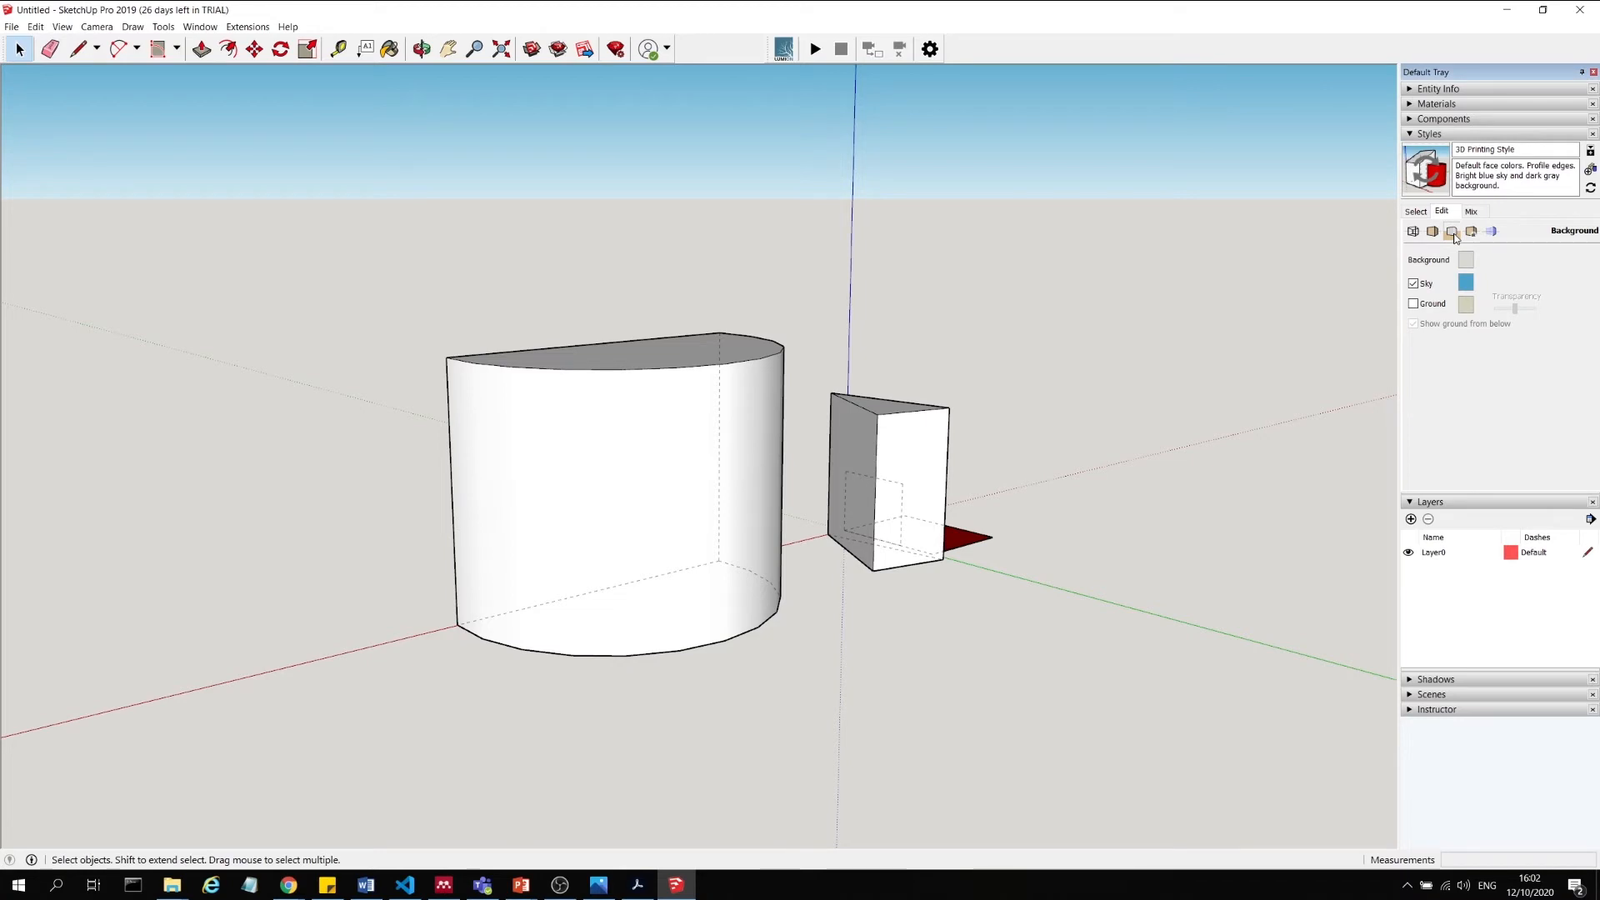
left_click(1413, 284)
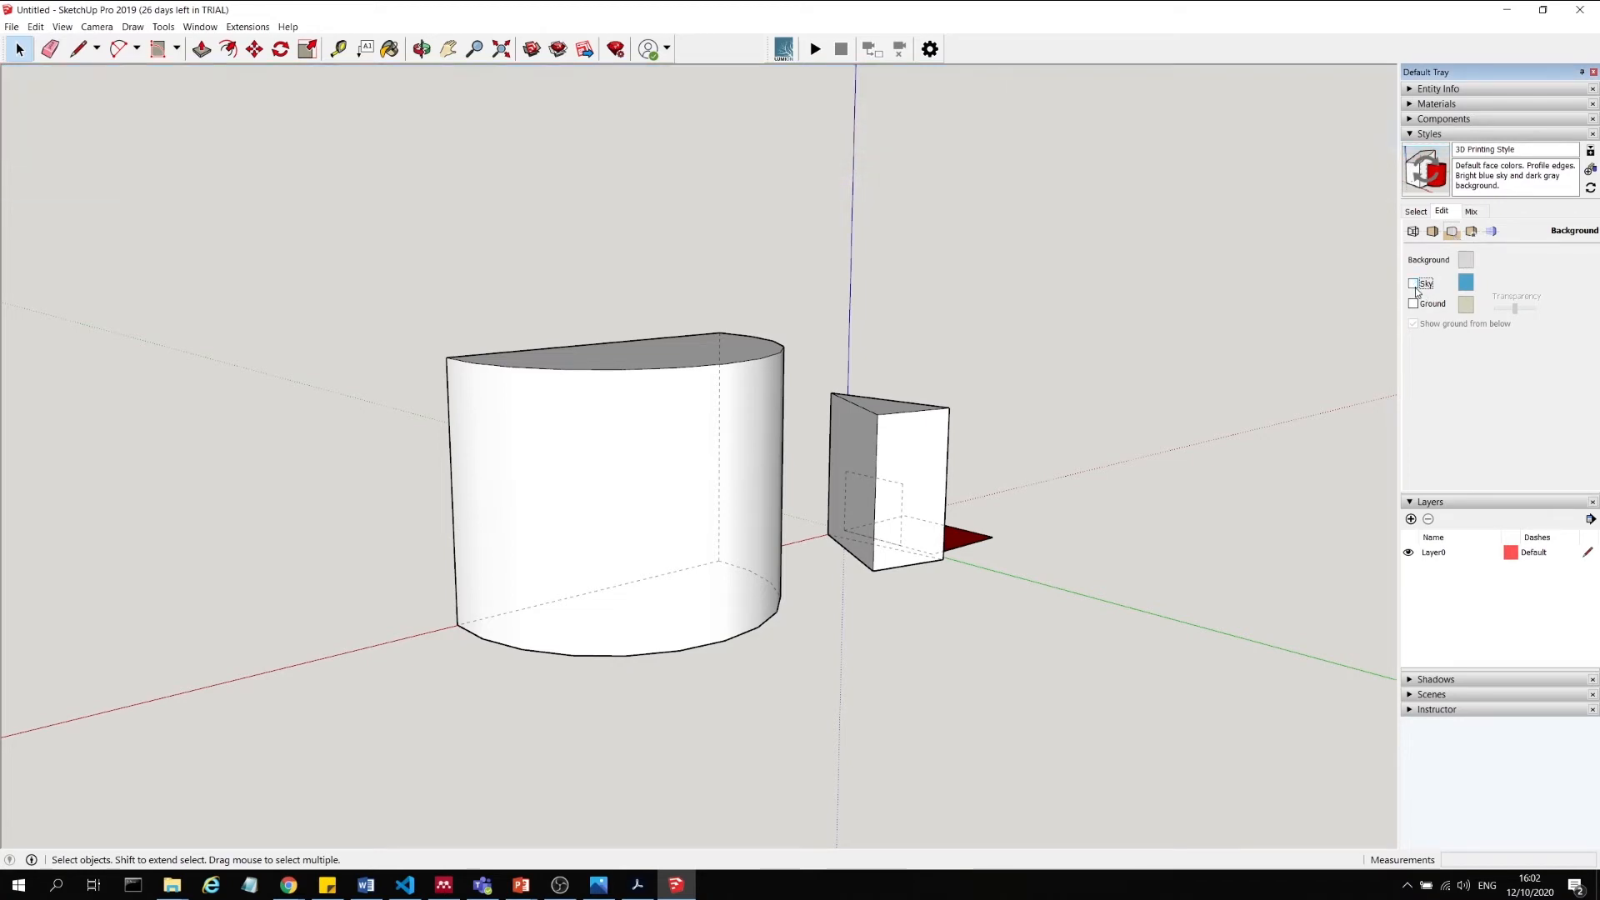
mouse_move(1171, 379)
middle_mouse_down()
mouse_move(1161, 278)
mouse_move(1168, 354)
middle_mouse_up()
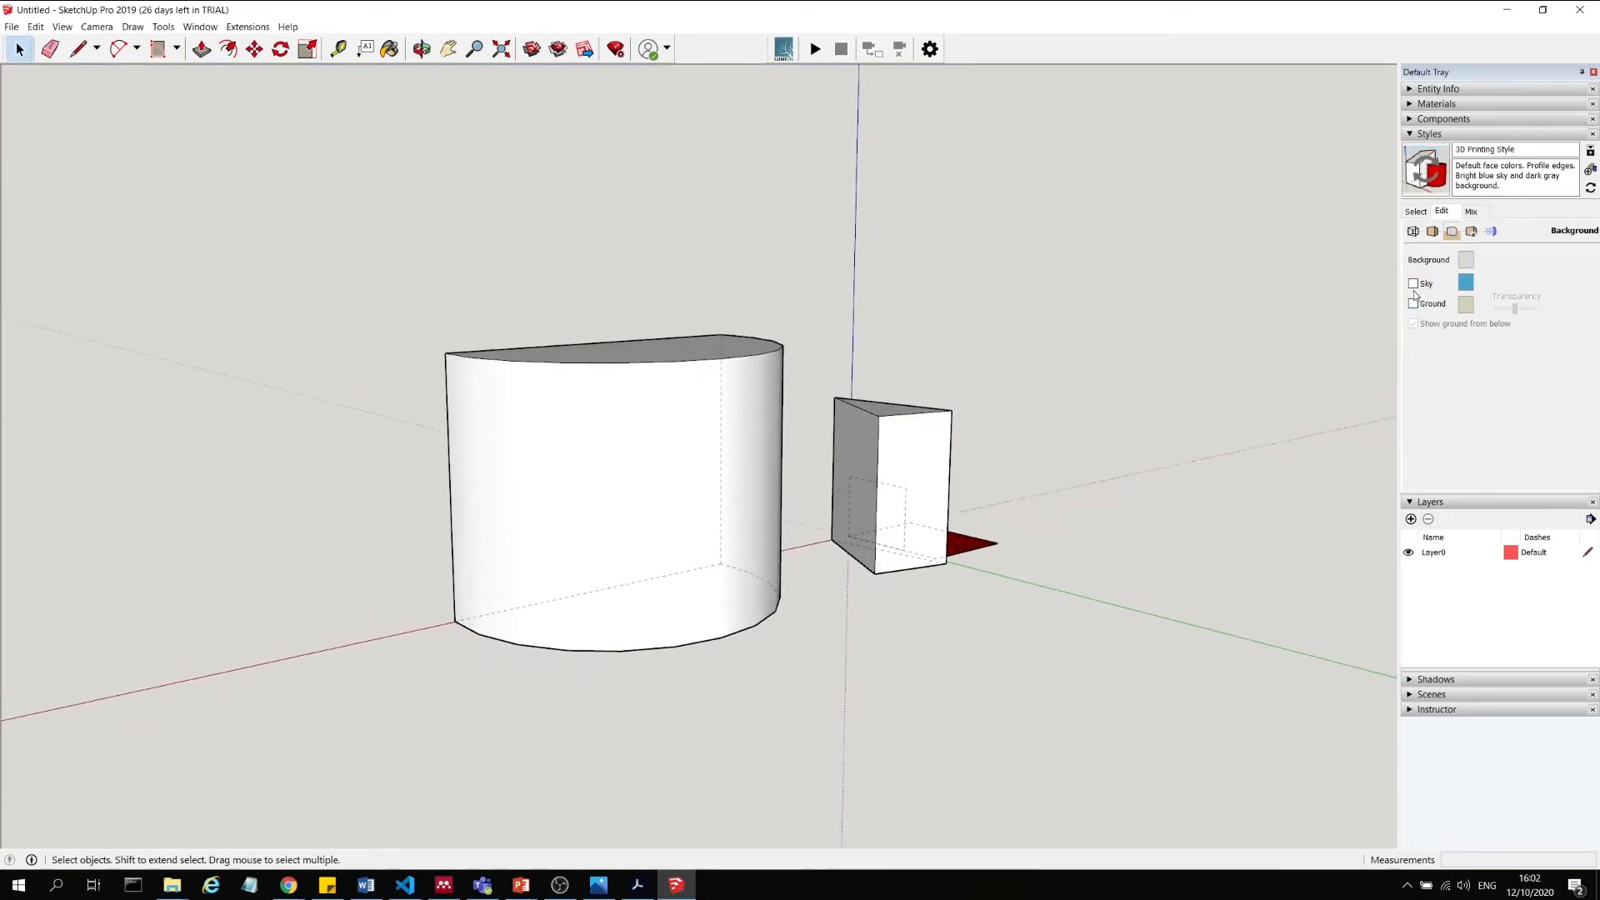
left_click(1414, 285)
left_click(1414, 304)
left_click(1414, 305)
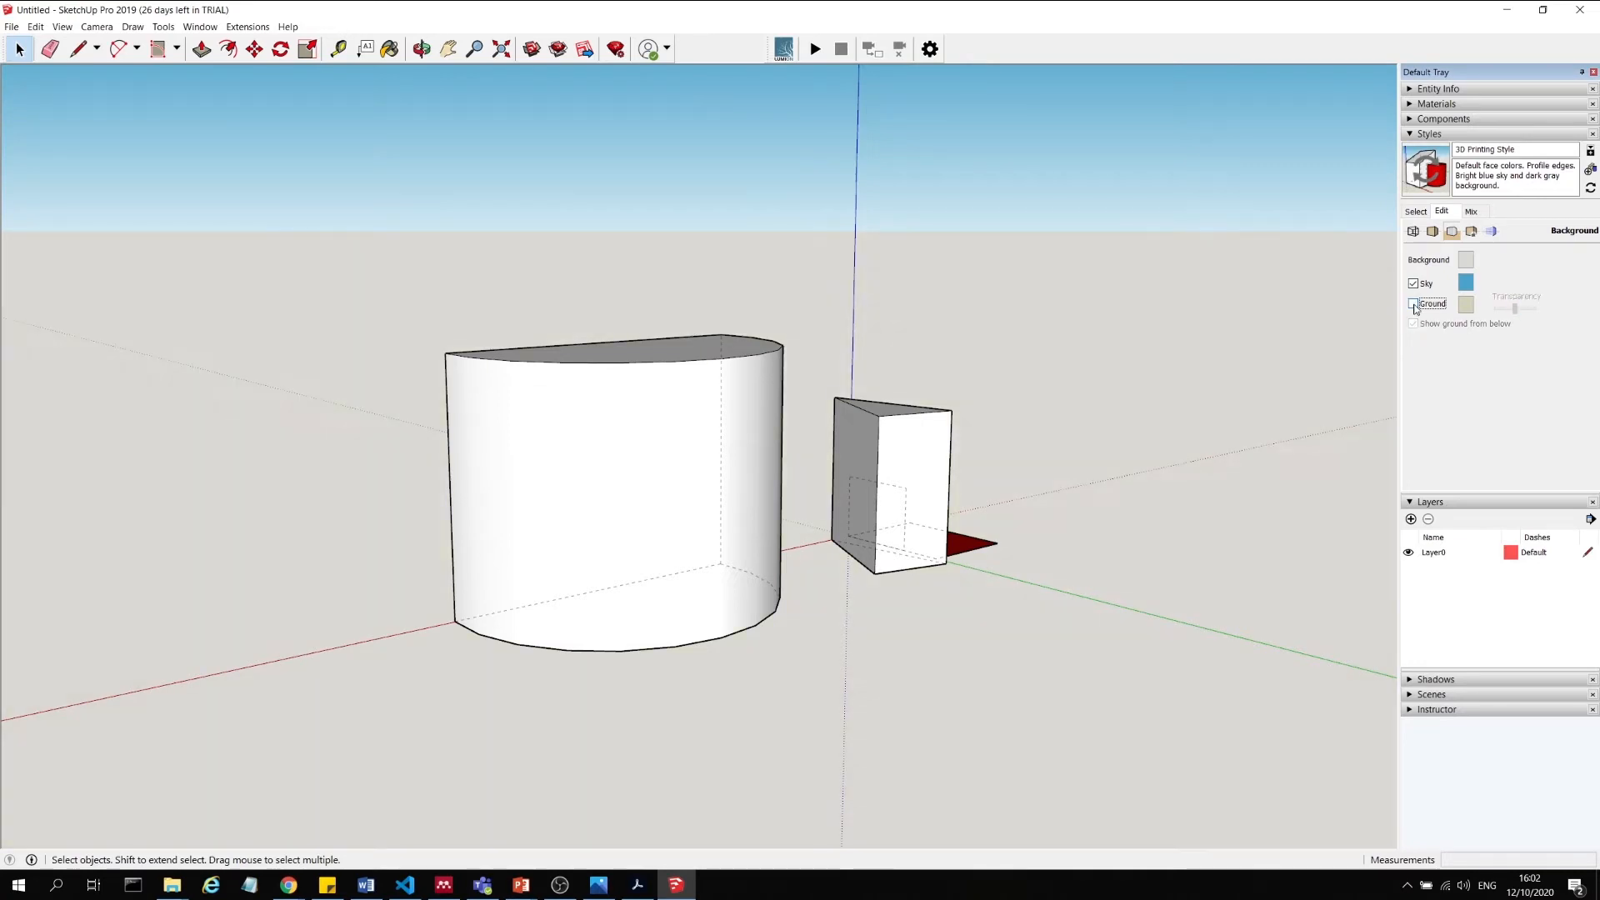
left_click(1415, 305)
left_click(1414, 305)
left_click(1413, 284)
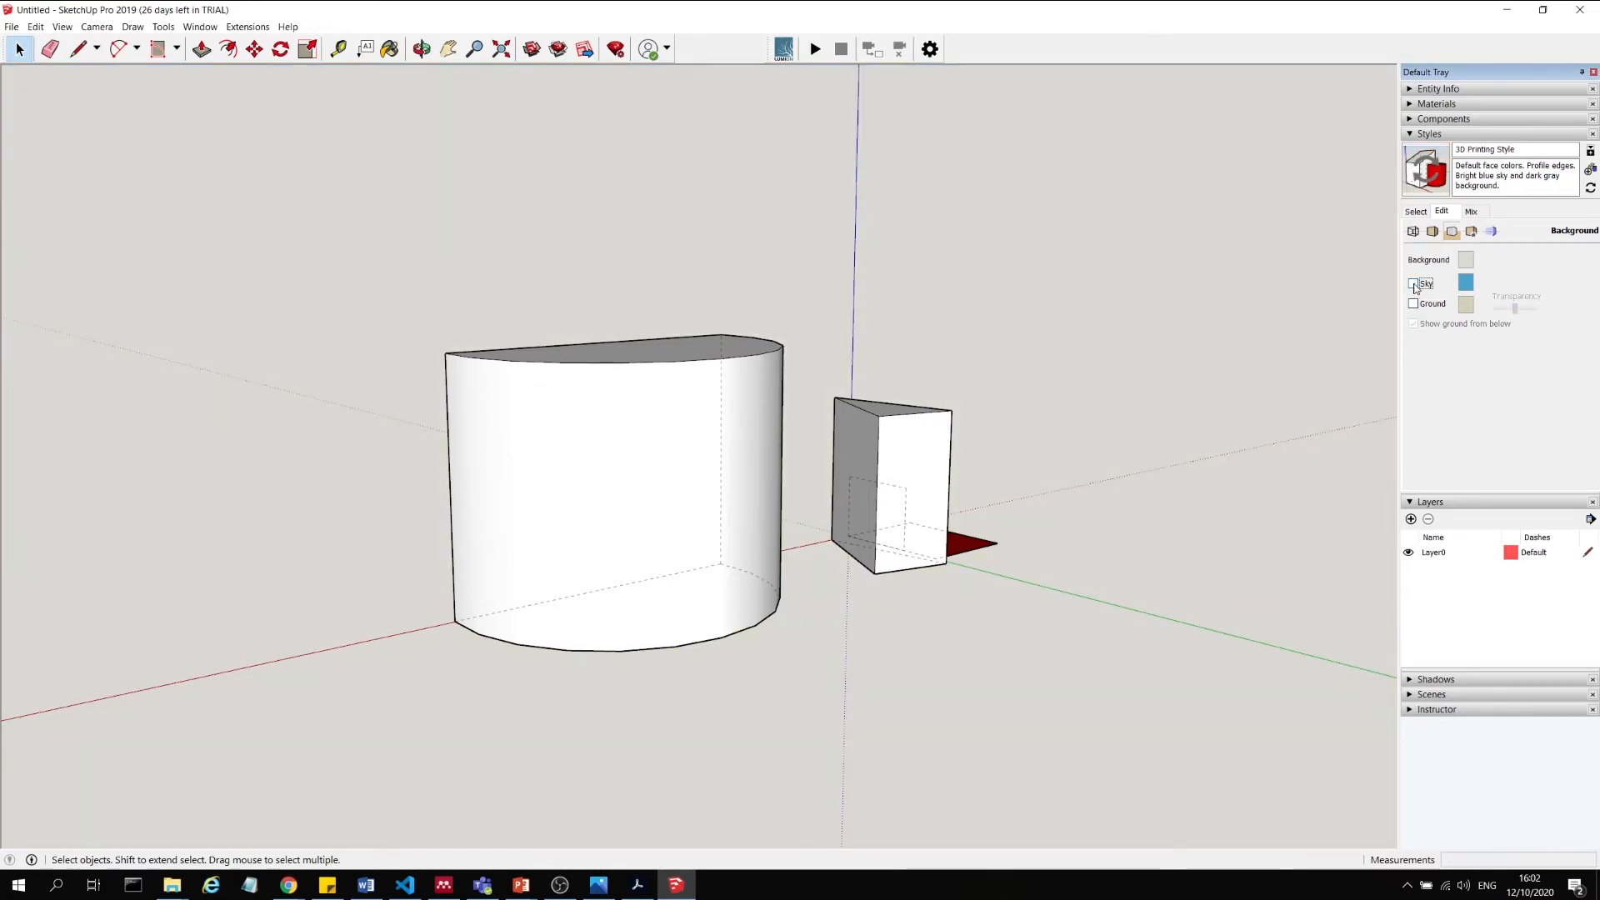
left_click(1413, 284)
Lighten the background color to near white and turn off the sky.
left_click(1466, 261)
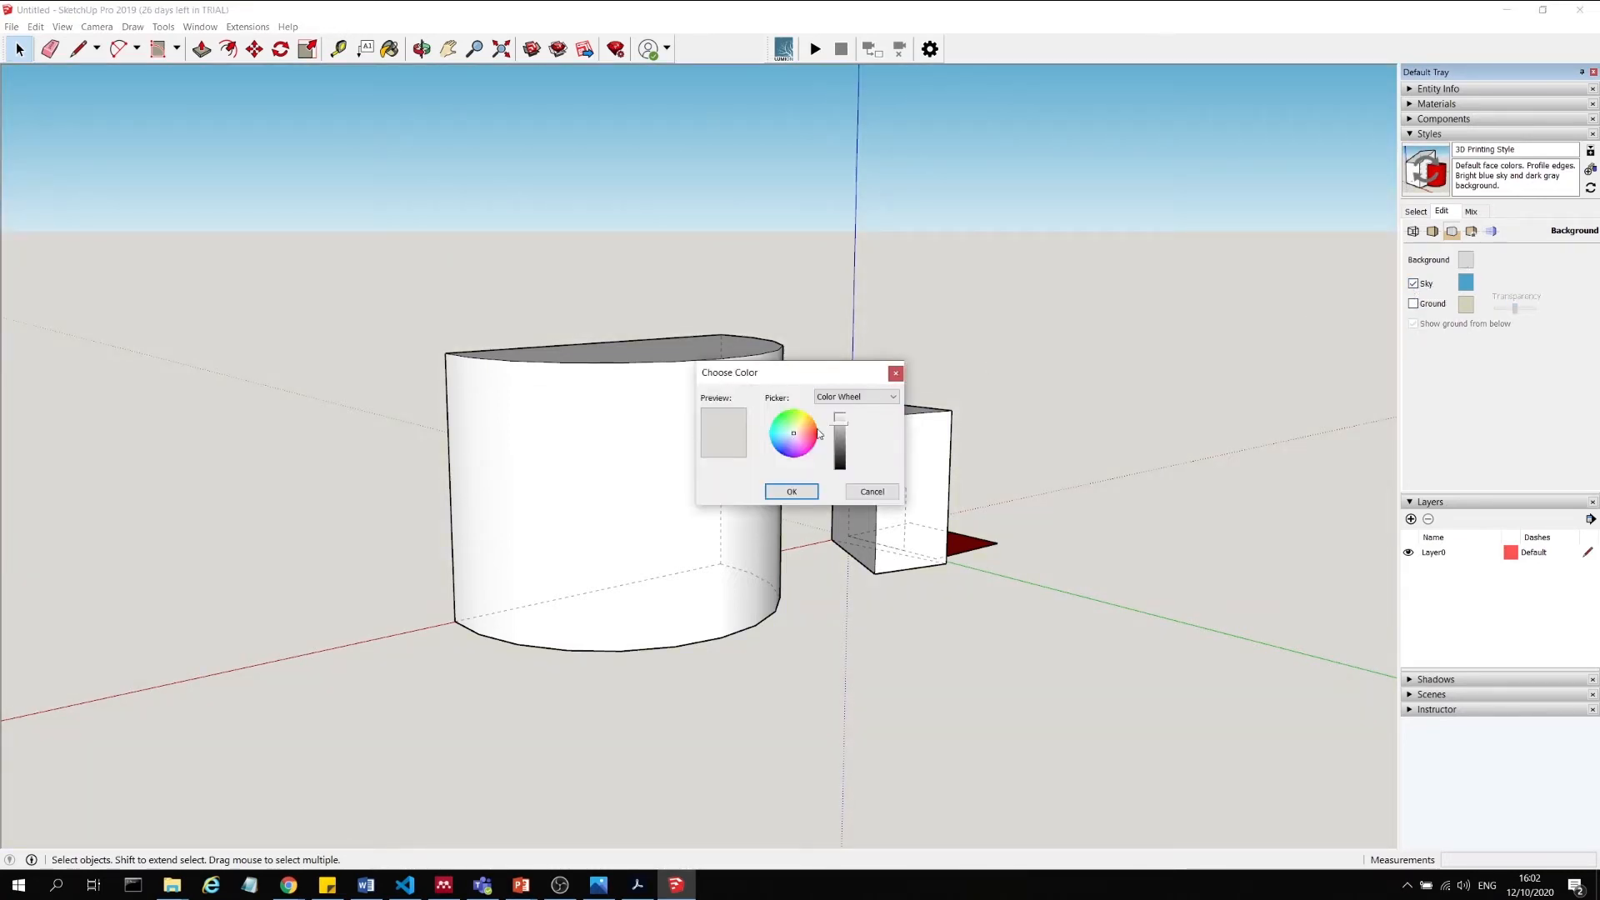
left_click(842, 412)
left_click(792, 493)
mouse_move(958, 453)
middle_mouse_down()
mouse_move(958, 475)
mouse_move(958, 457)
middle_mouse_up()
left_click(1413, 283)
middle_click_drag(904, 358, 958, 359)
Try a black background color for the style.
left_click(1468, 261)
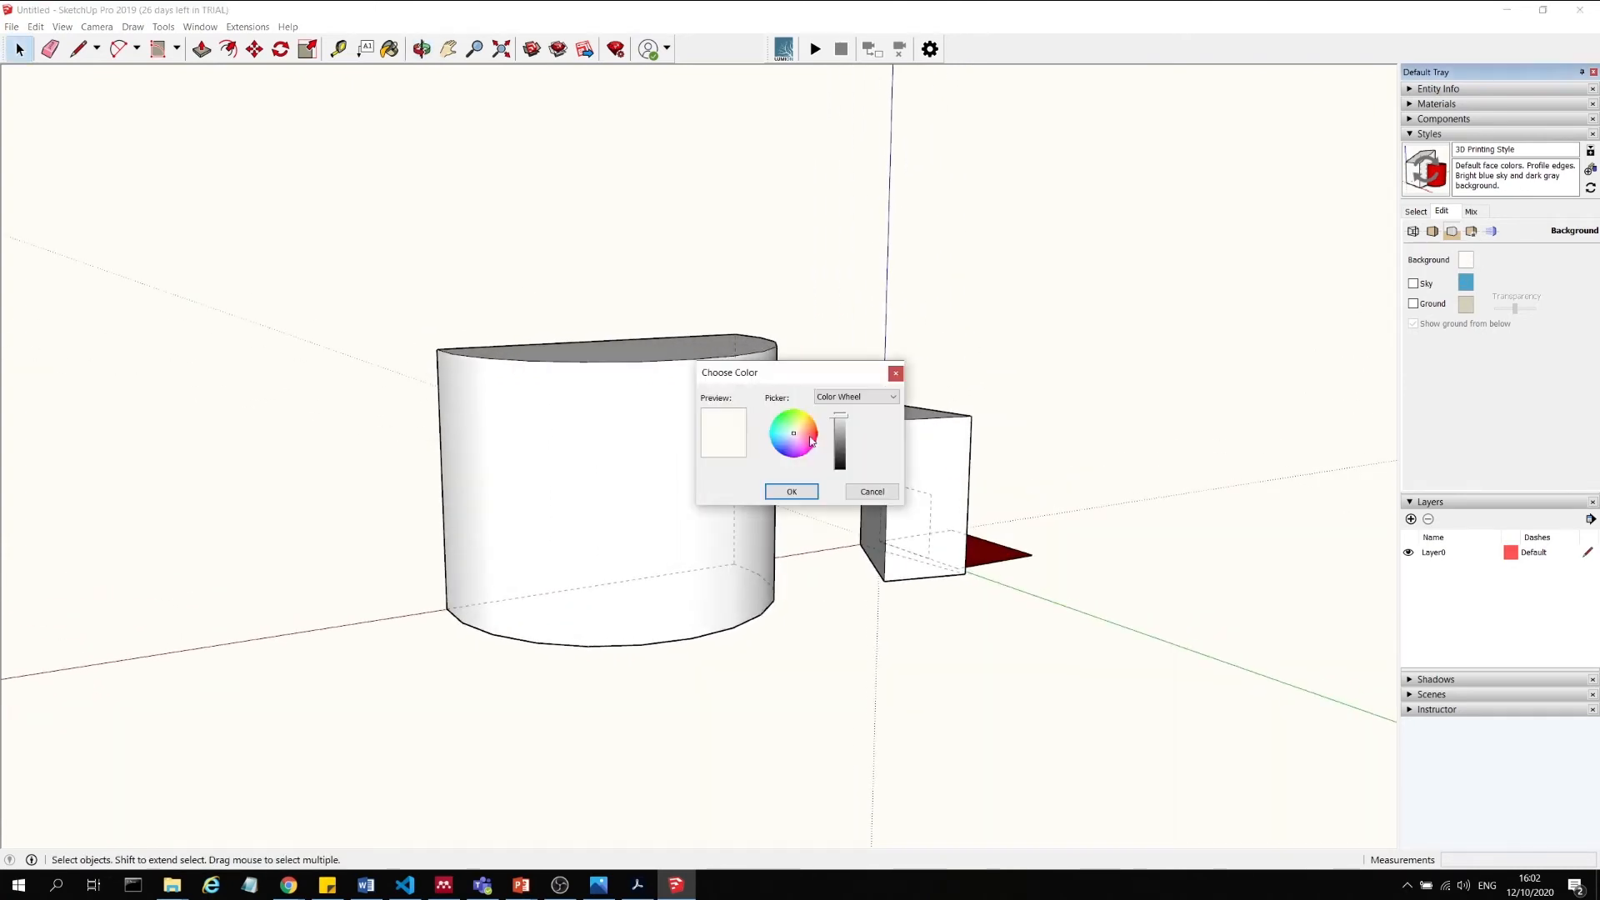
left_click(840, 468)
left_click(792, 491)
middle_click_drag(1279, 396, 1083, 500)
Set the style's background color to white.
left_click(1465, 259)
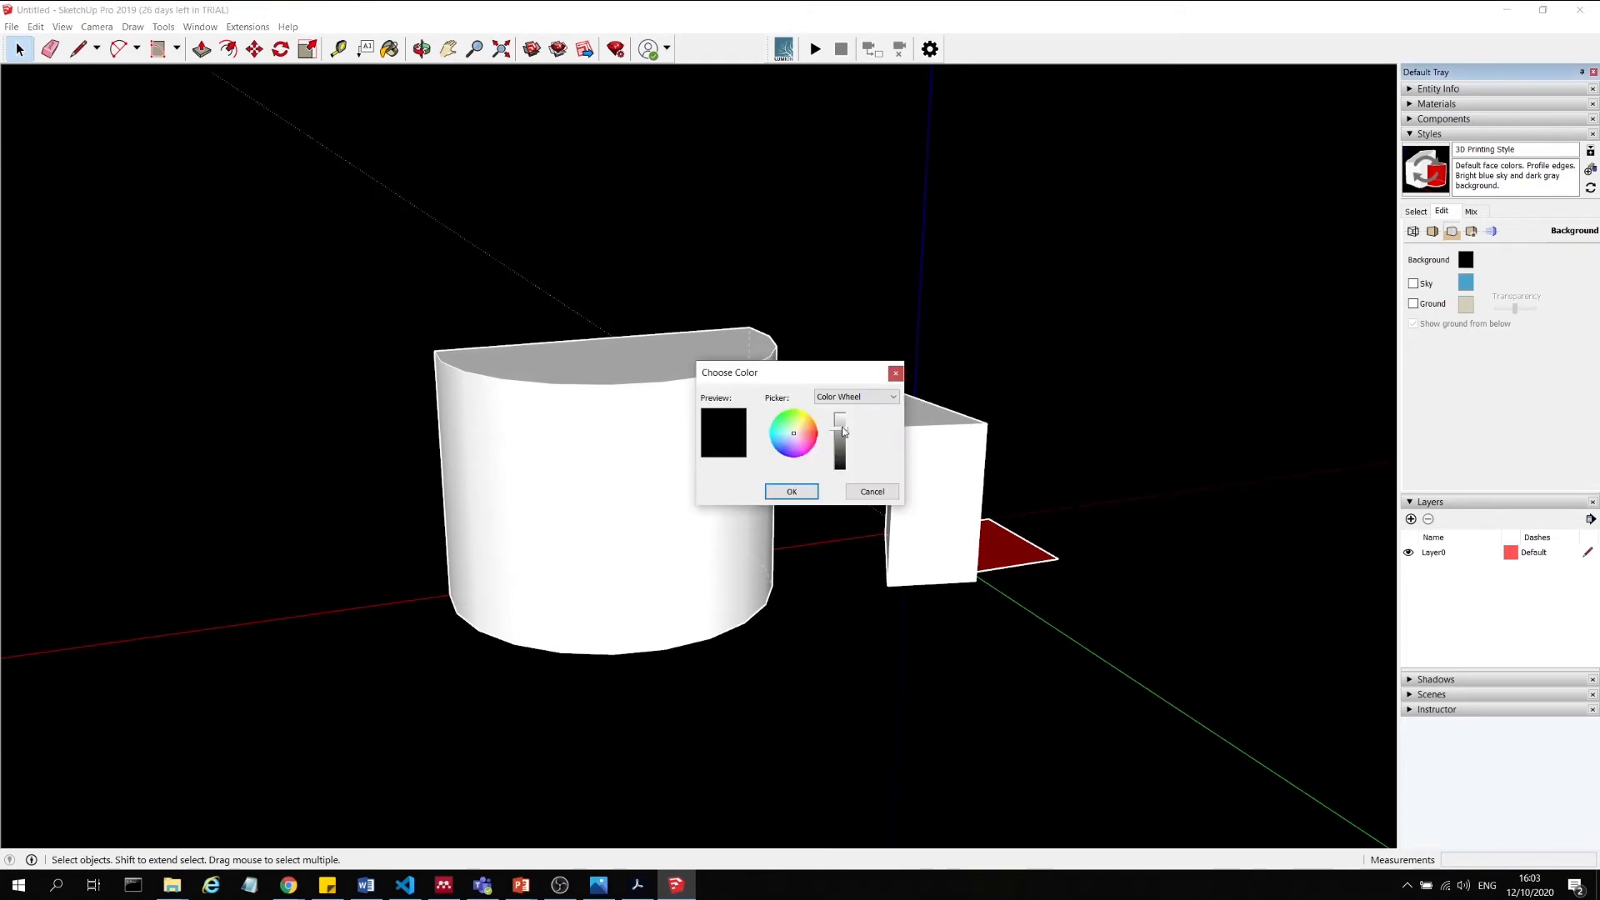
left_click_drag(841, 432, 842, 407)
left_click(791, 492)
Look over the style's watermark, mix and modeling settings.
left_click(1471, 232)
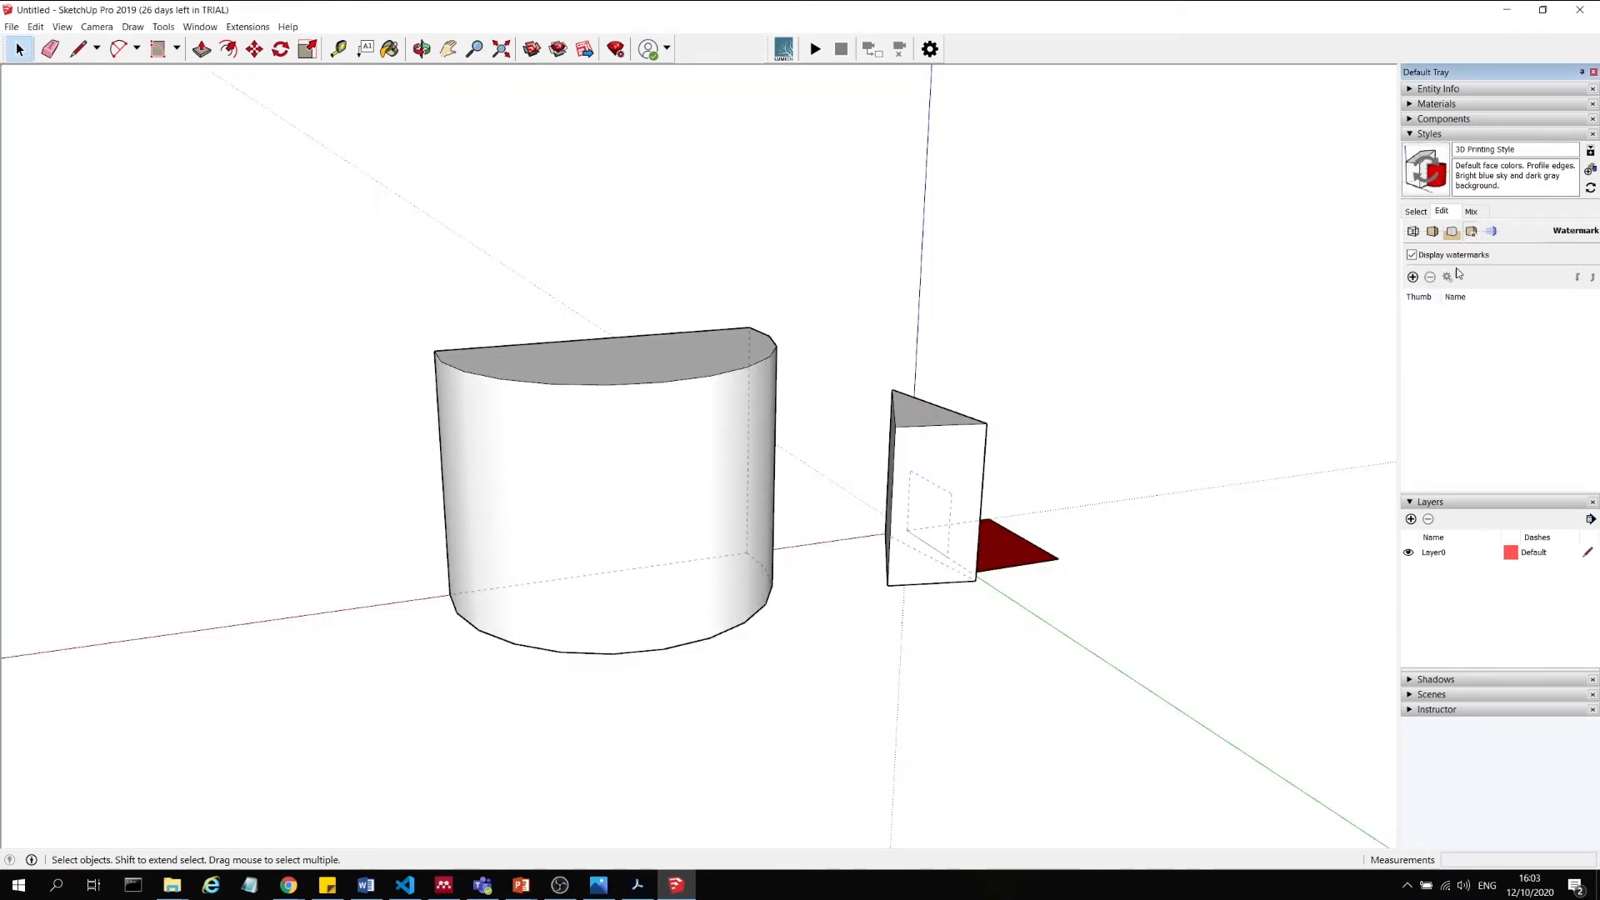
middle_click_drag(770, 500, 833, 533)
left_click(1471, 212)
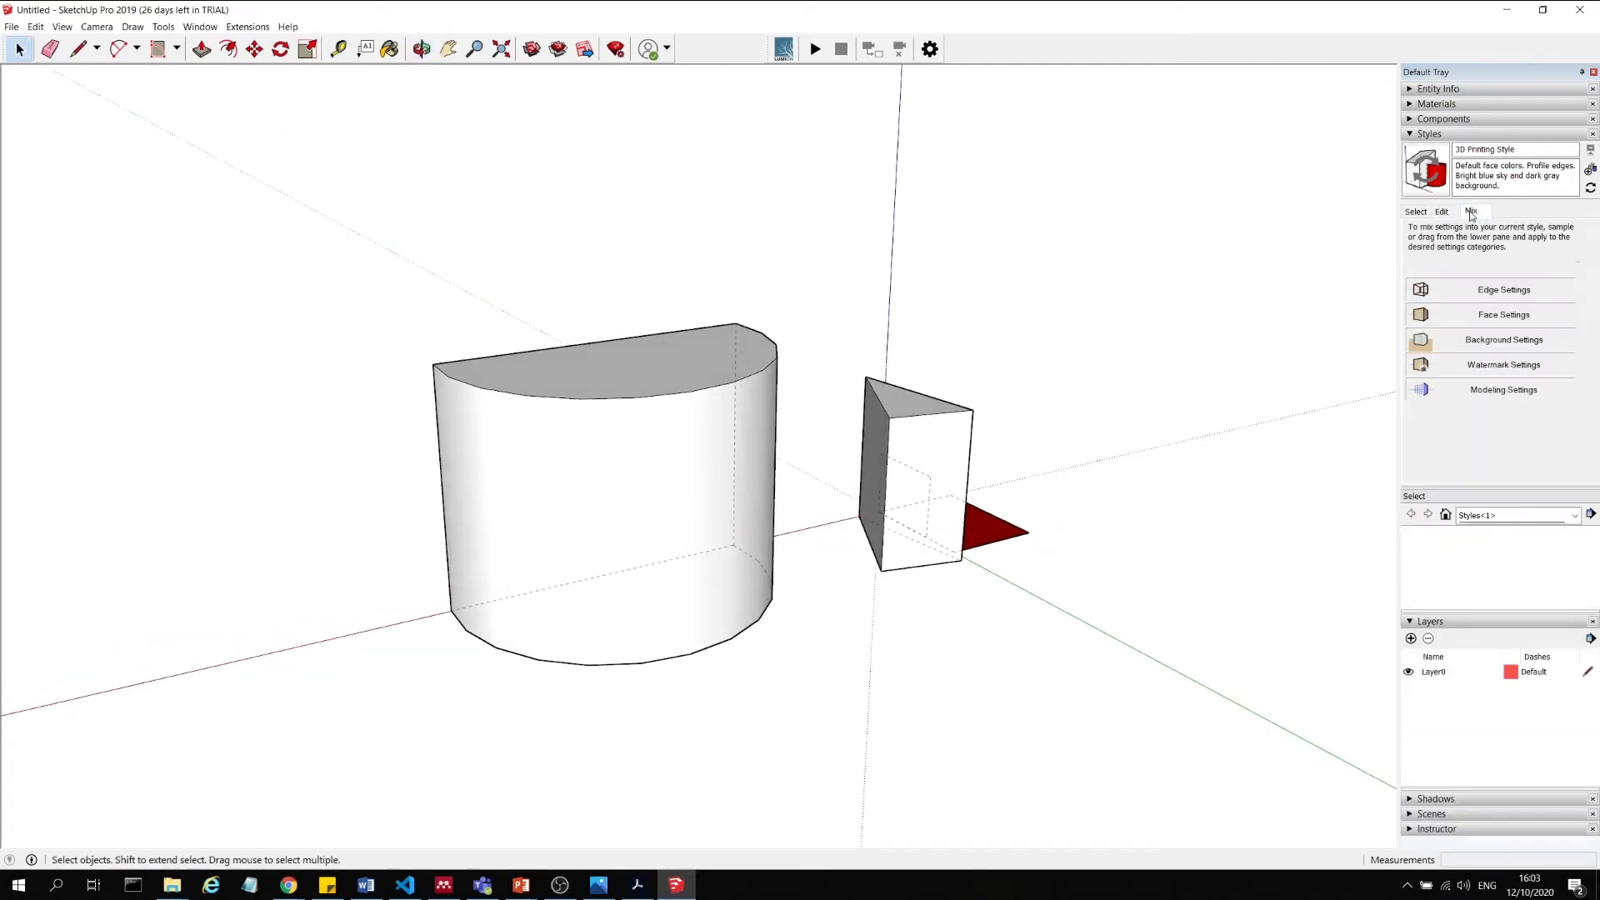
left_click(1443, 211)
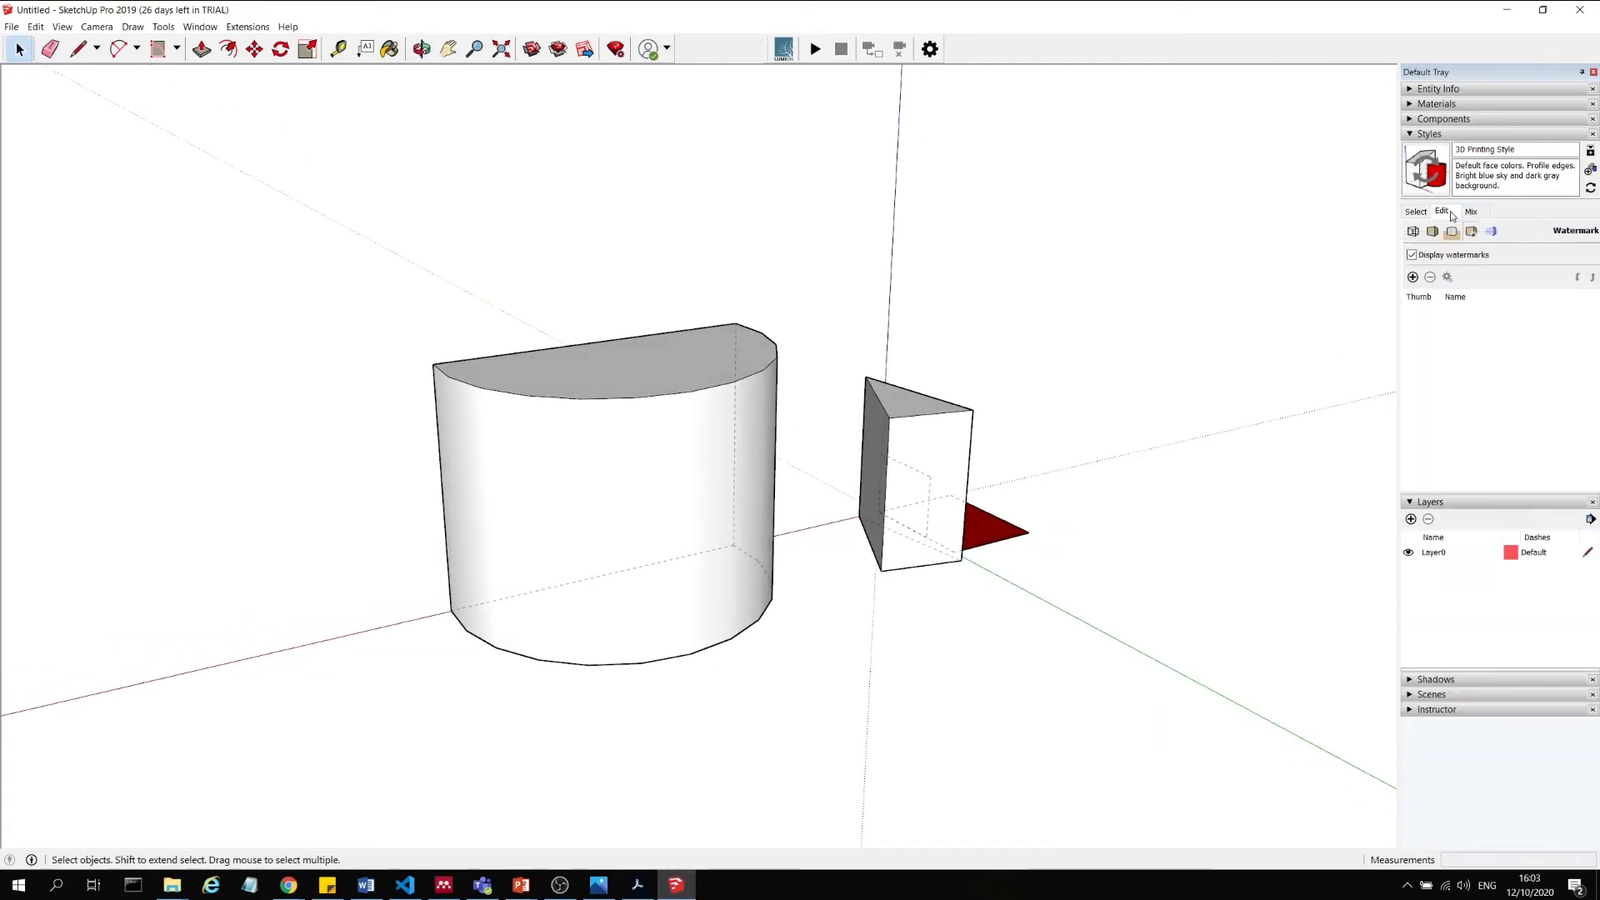
left_click(1492, 233)
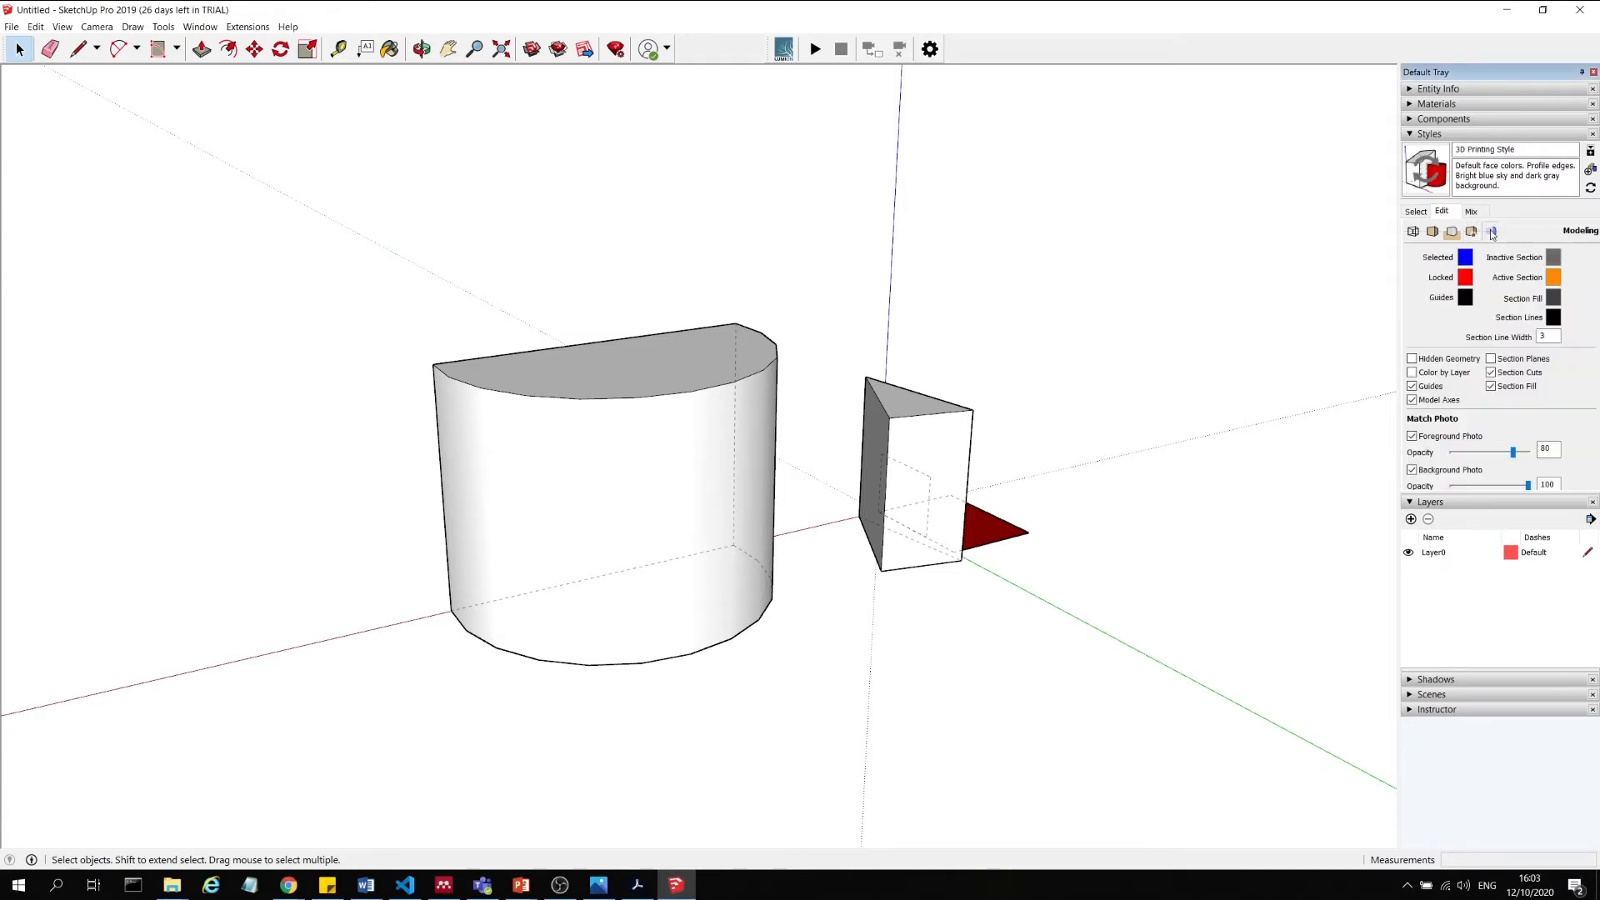
Show hidden geometry in the style's modeling settings and select one facet of the half-cylinder's curved side.
left_click(1412, 360)
middle_click_drag(652, 512, 832, 433)
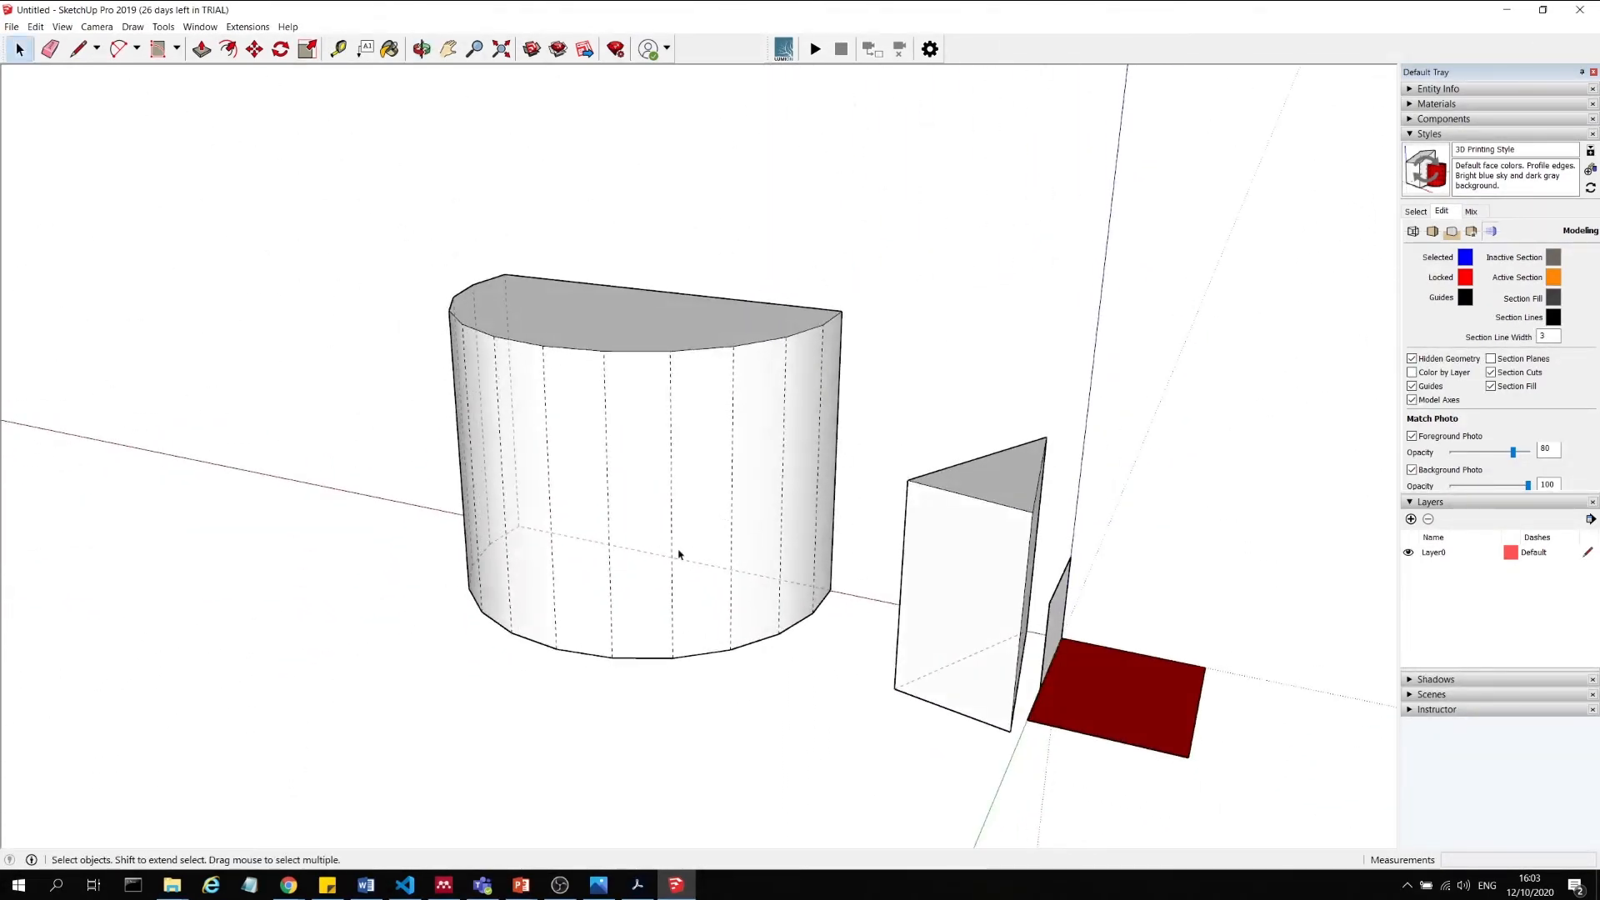
middle_click_drag(679, 555, 493, 724)
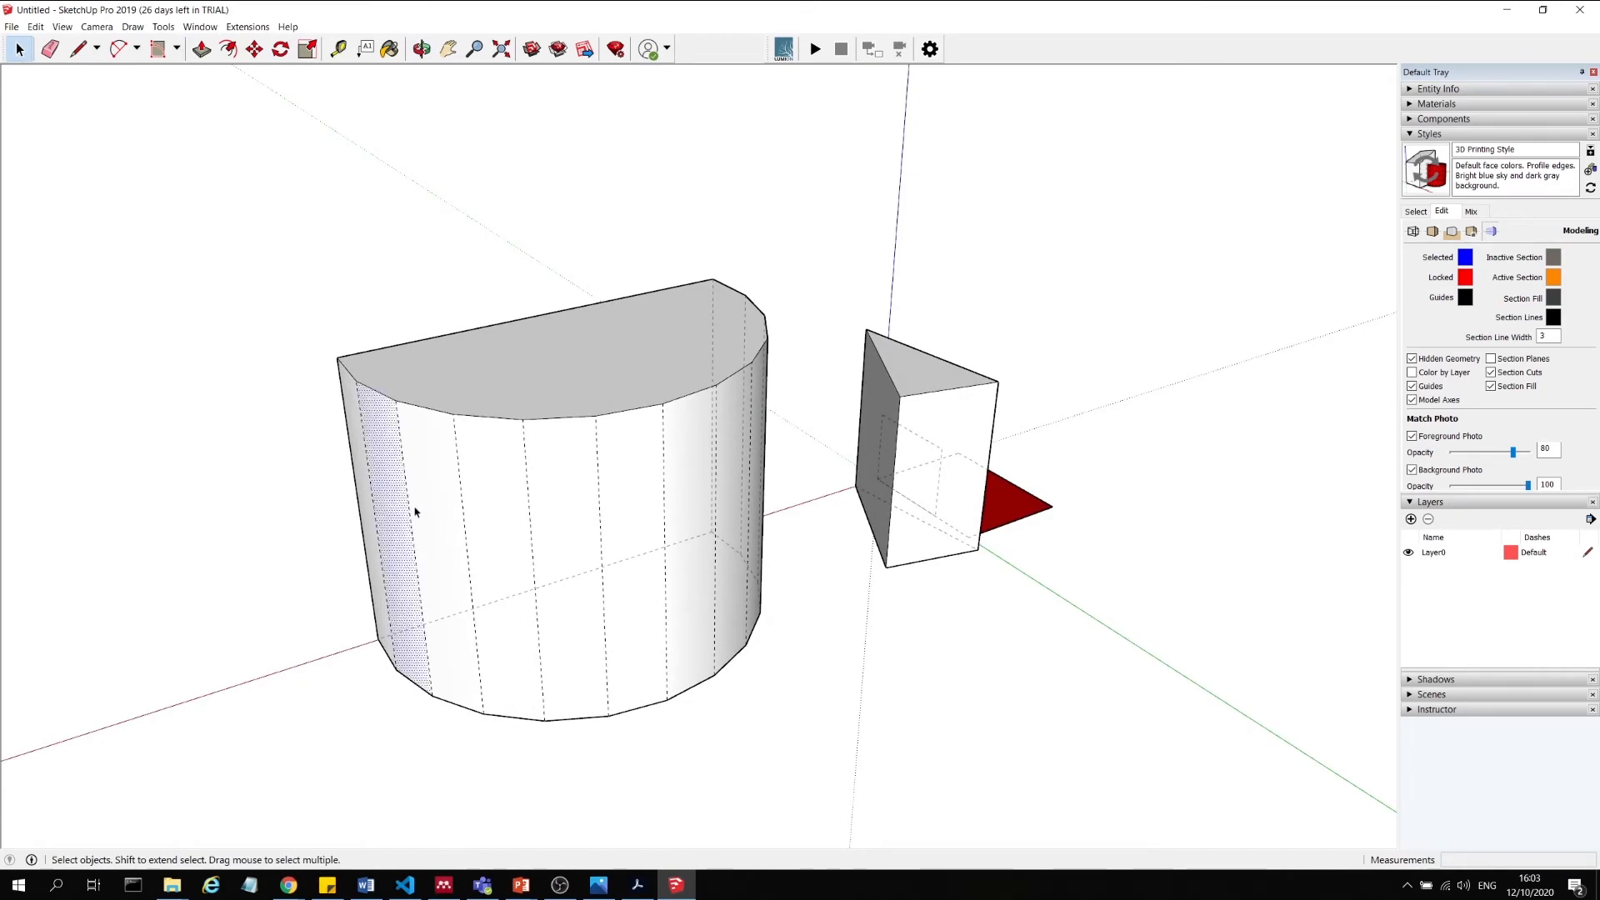
left_click(732, 458)
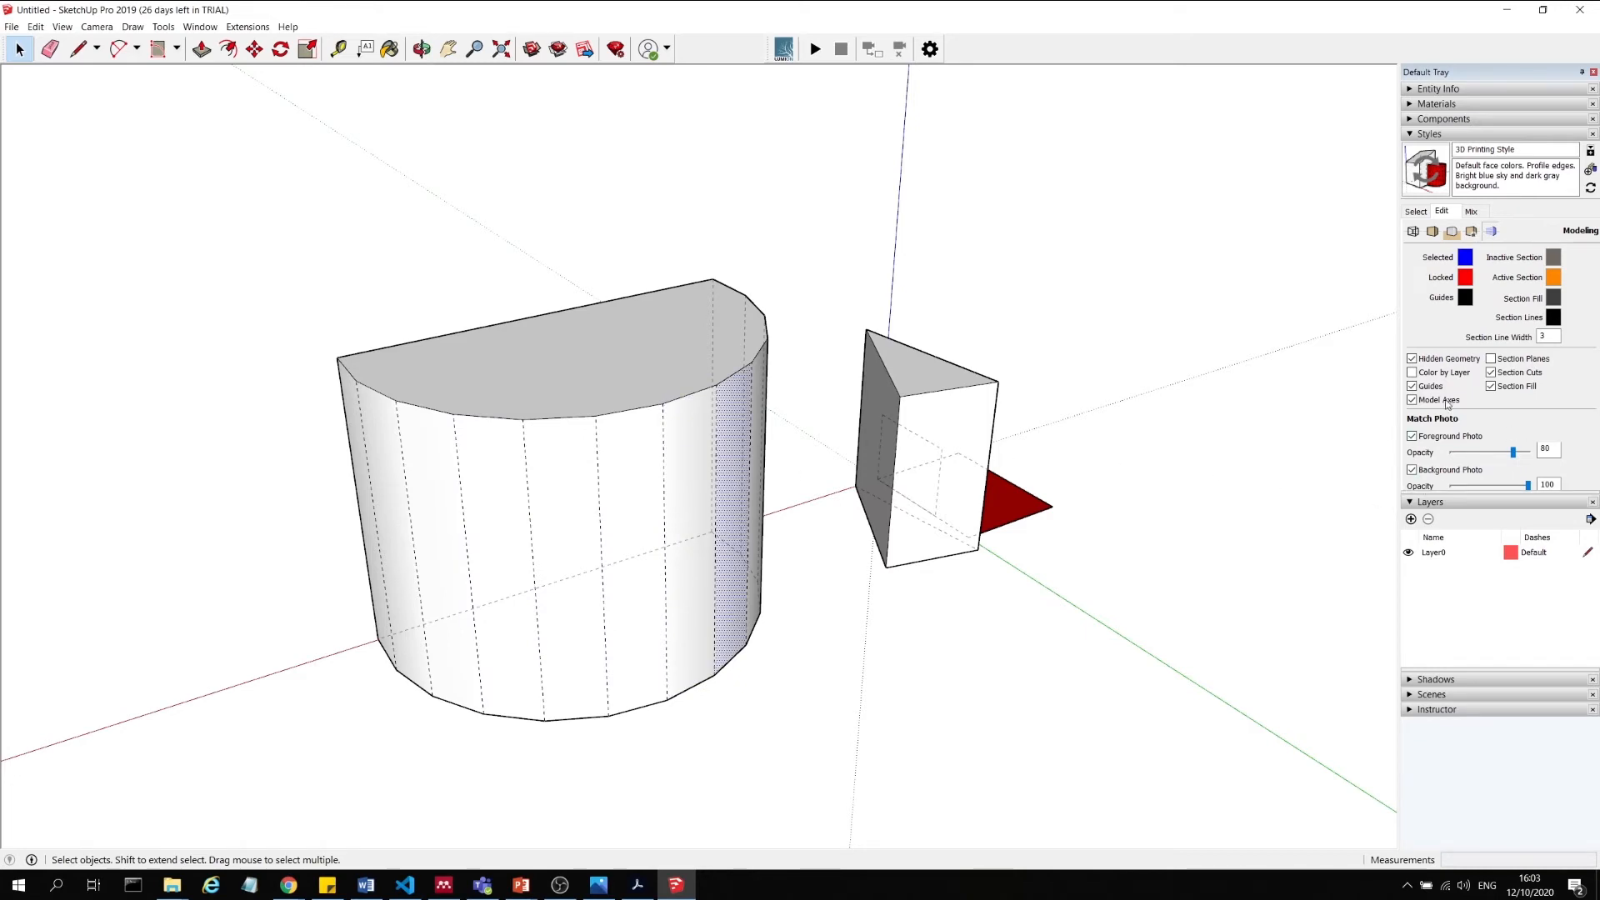
Turn hidden geometry off again and clear the selection.
left_click(1411, 359)
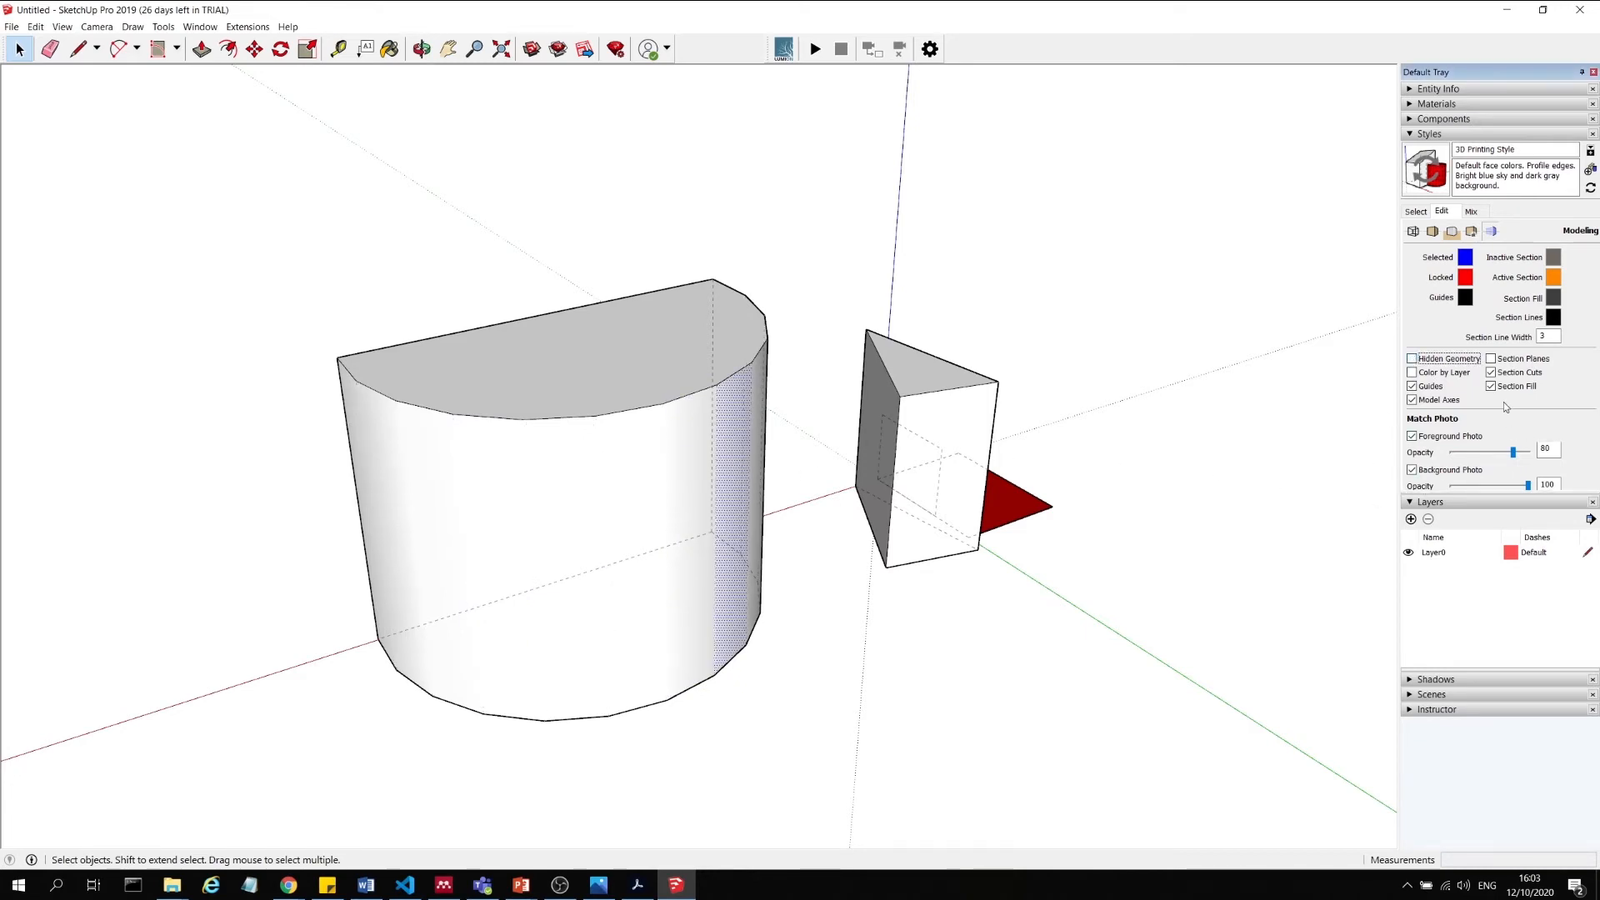
middle_click_drag(1075, 548, 888, 477)
left_click(888, 479)
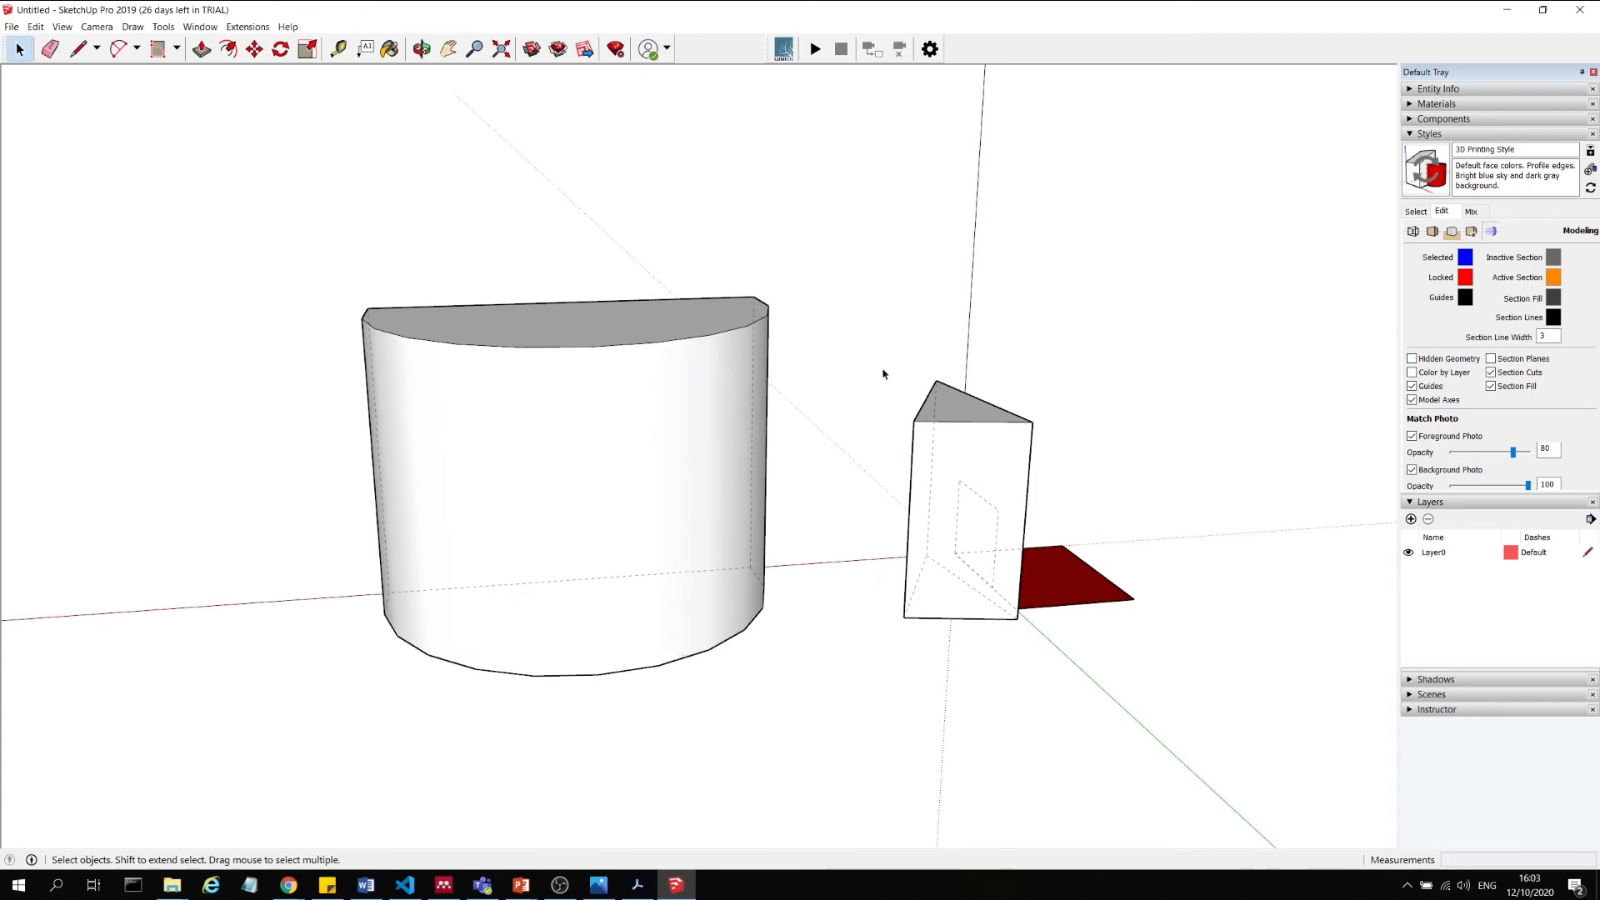
left_click(674, 417)
left_click(721, 239)
scroll(1325, 378, "down", 1)
scroll(1003, 308, "down", 4)
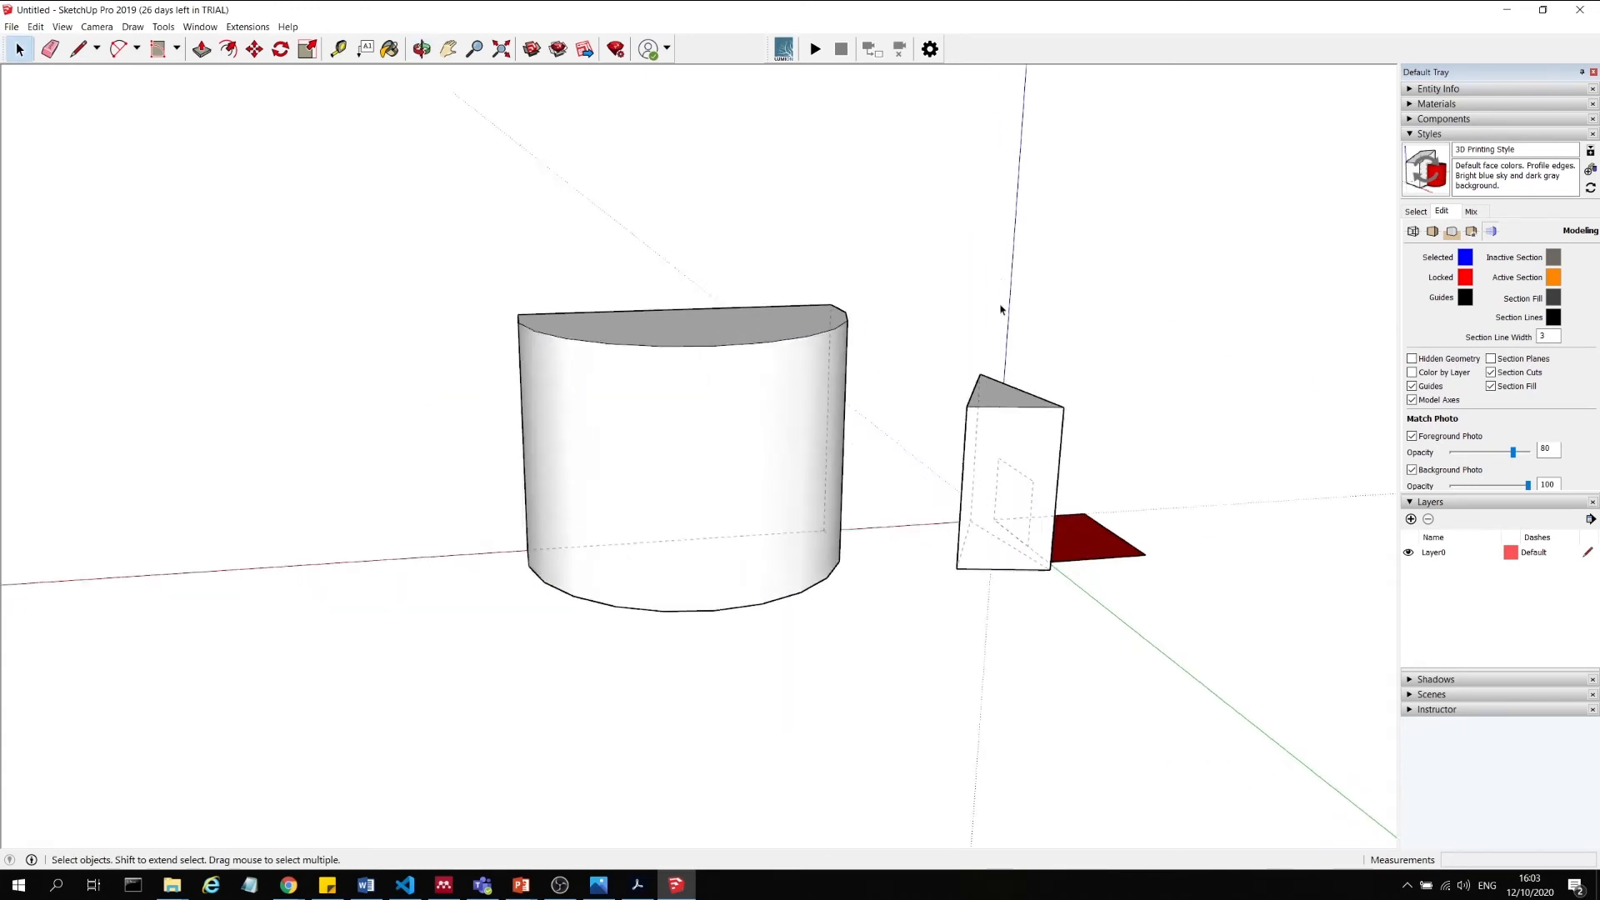
Close the style settings and turn on the use of sun for shading in the shadow settings.
left_click(1410, 134)
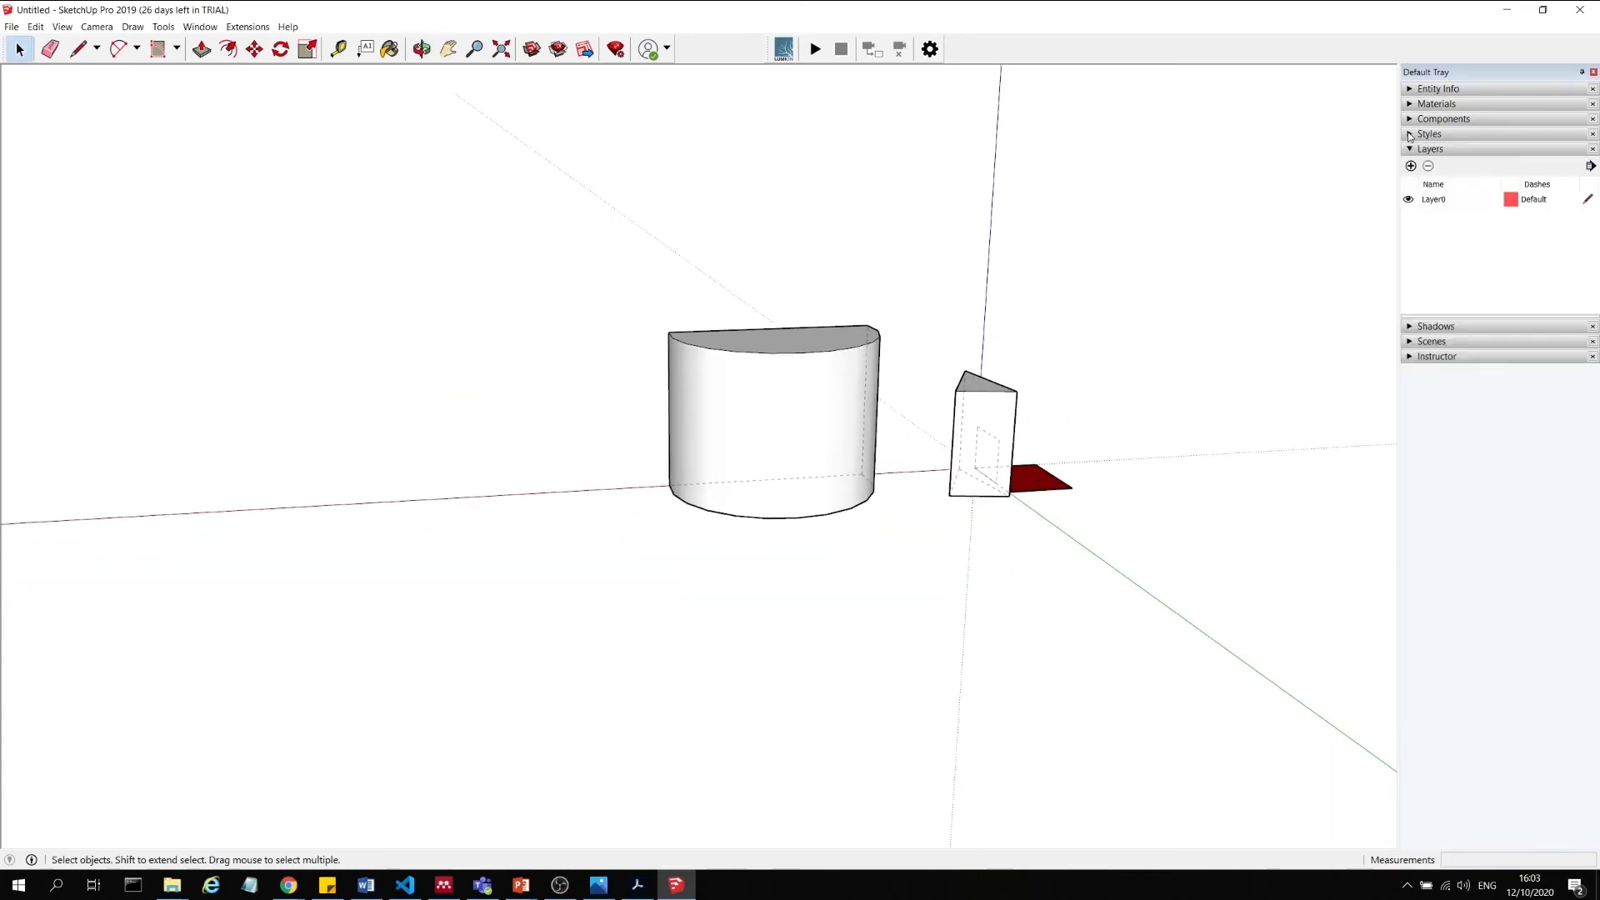
left_click(1410, 327)
mouse_move(1140, 431)
middle_mouse_down()
mouse_move(1115, 456)
mouse_move(1347, 539)
middle_mouse_up()
left_click(1452, 468)
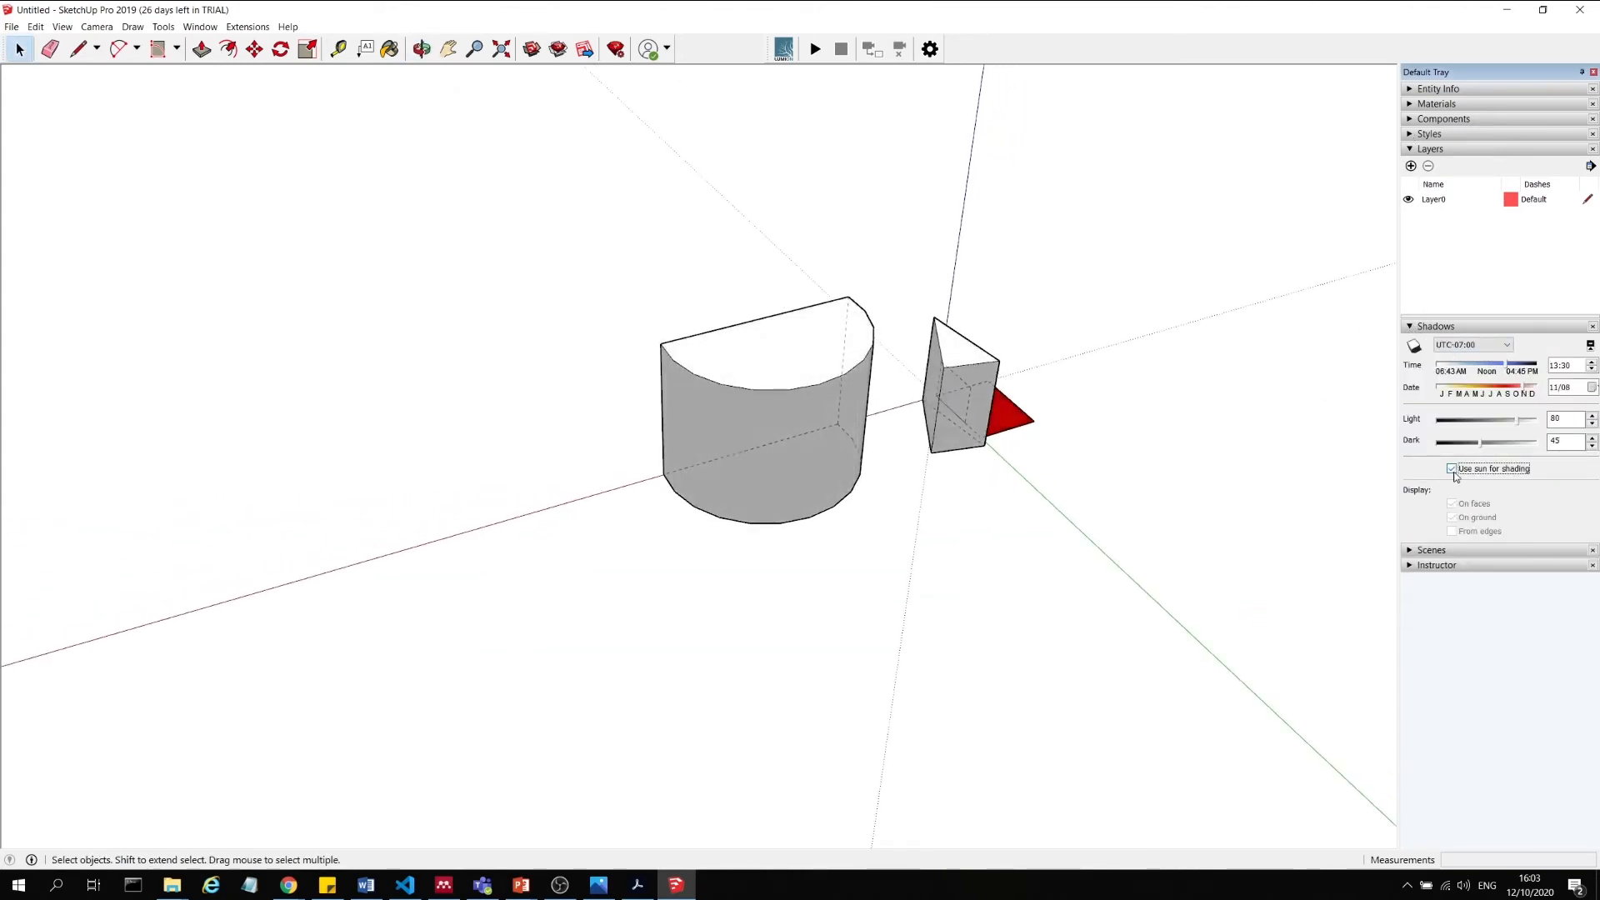
Set the shadow light to 87, dark to 30, time to 15:01 and date to 06/12.
left_click_drag(1516, 421, 1525, 420)
left_click_drag(1480, 442, 1469, 444)
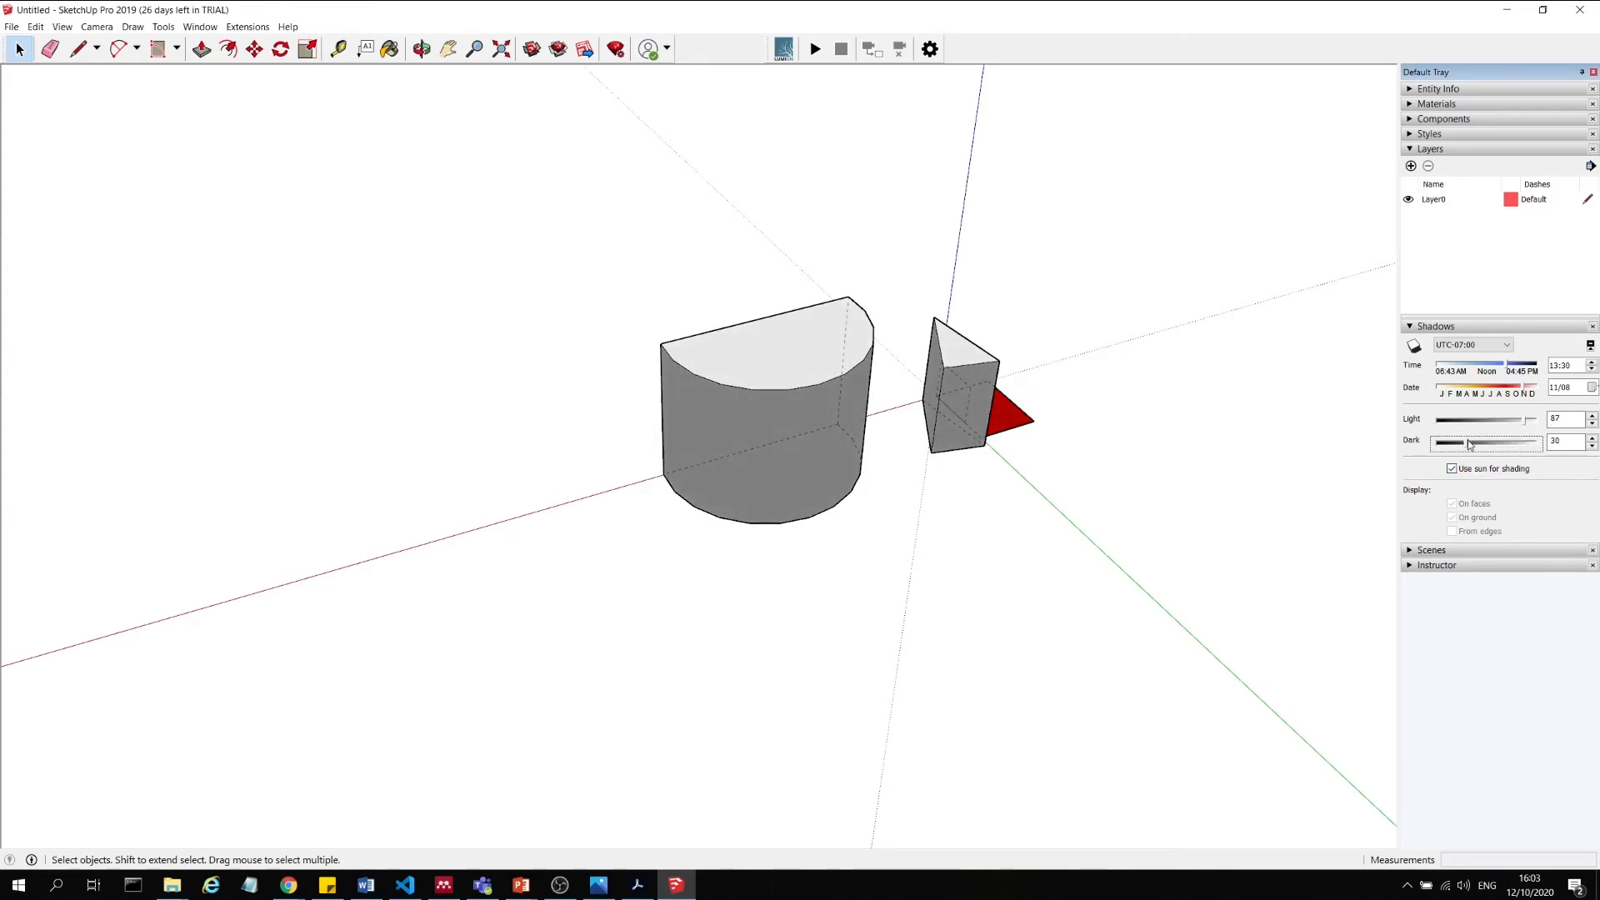
mouse_move(1505, 367)
left_mouse_down()
mouse_move(1439, 368)
mouse_move(1518, 368)
mouse_move(1504, 388)
mouse_move(1440, 389)
mouse_move(1482, 390)
left_mouse_up()
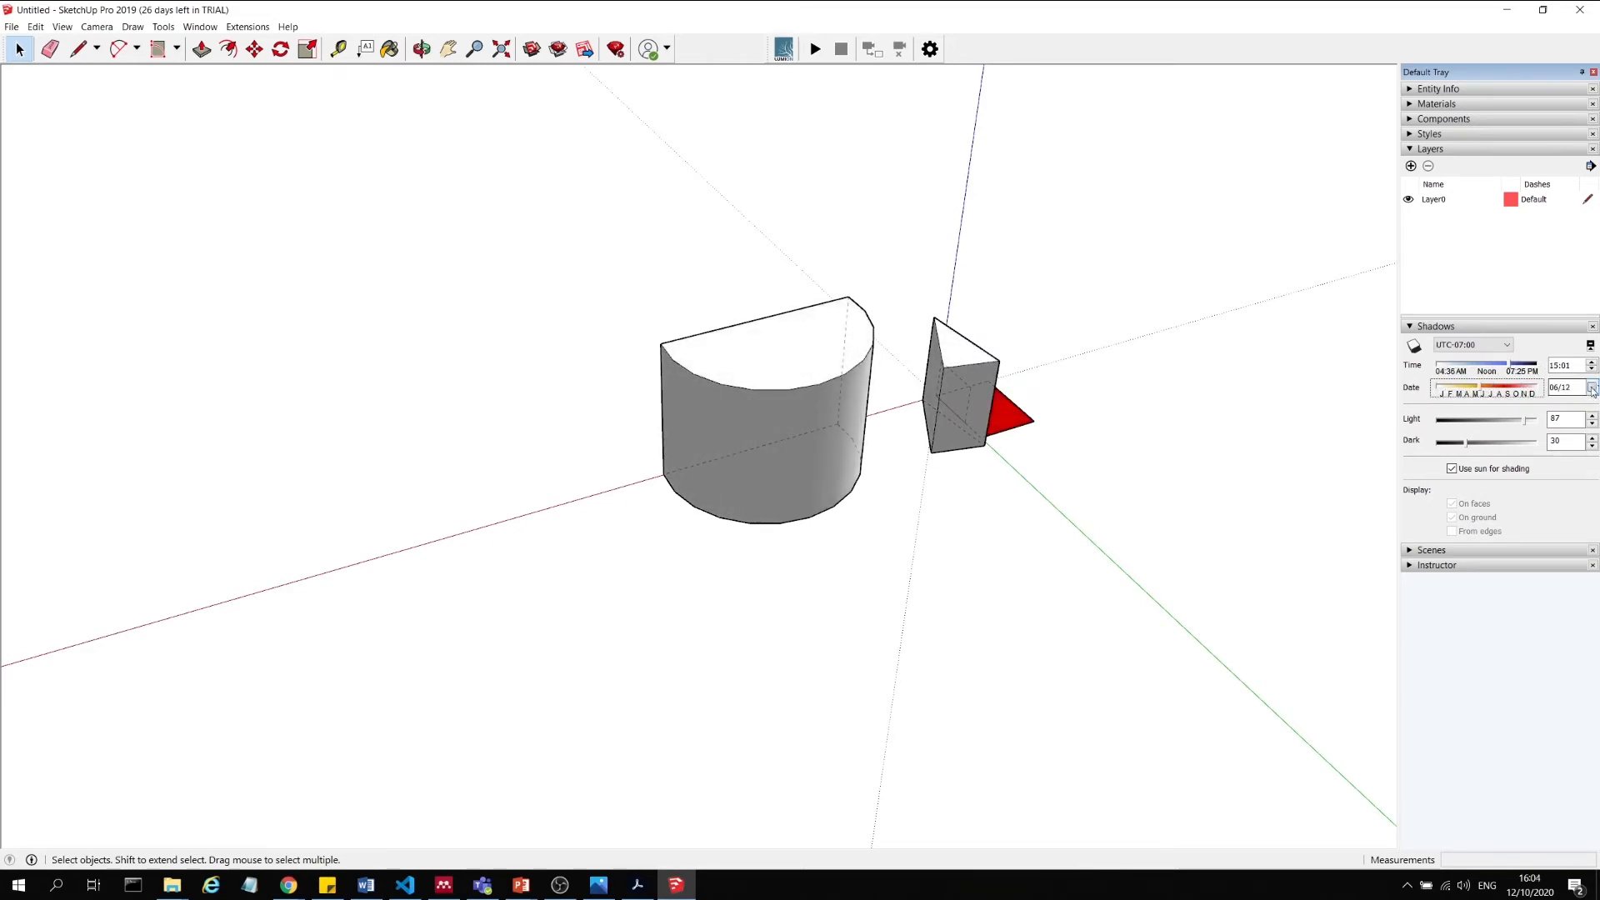
left_click(1471, 344)
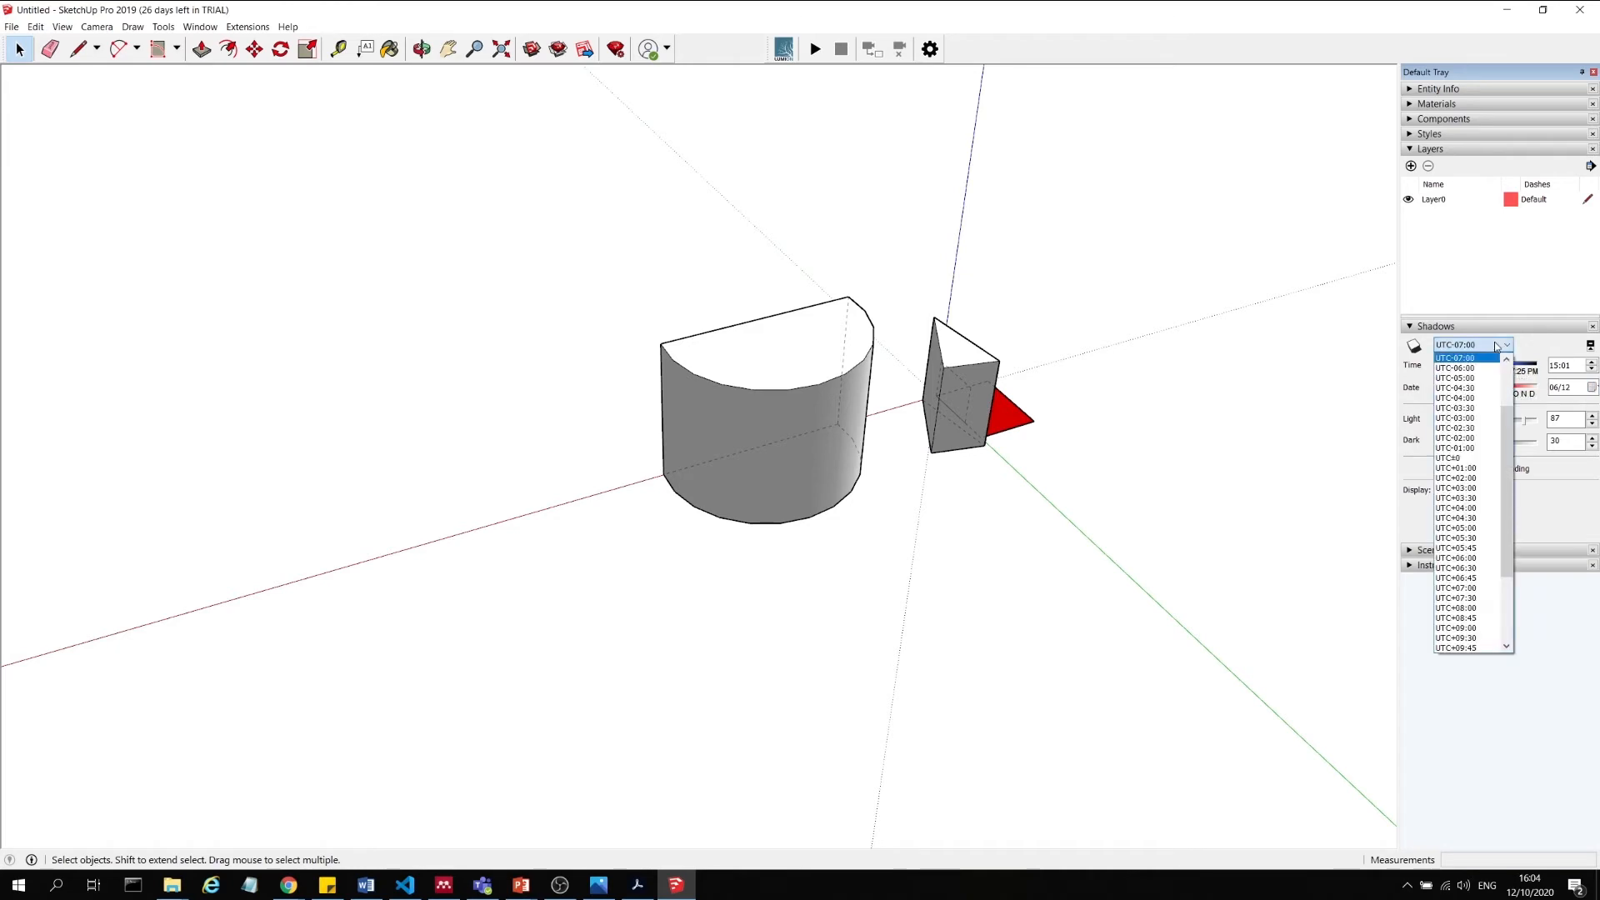
left_click(1429, 504)
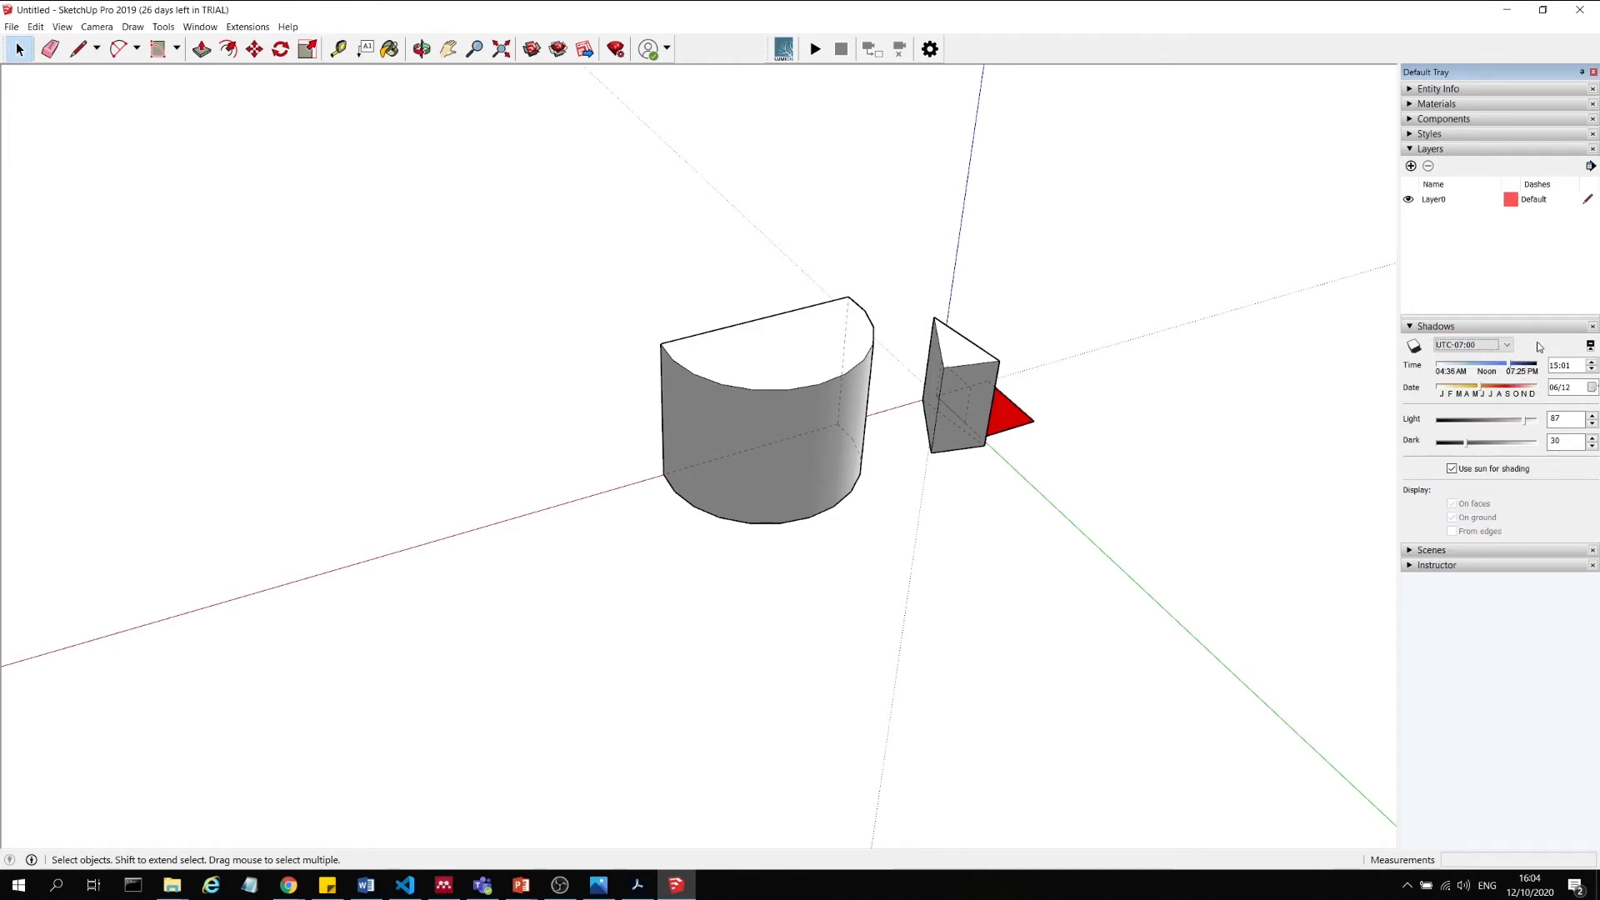
Create a scene from a closer, lower view of the shapes, saving the style changes as a new style.
left_click(1410, 551)
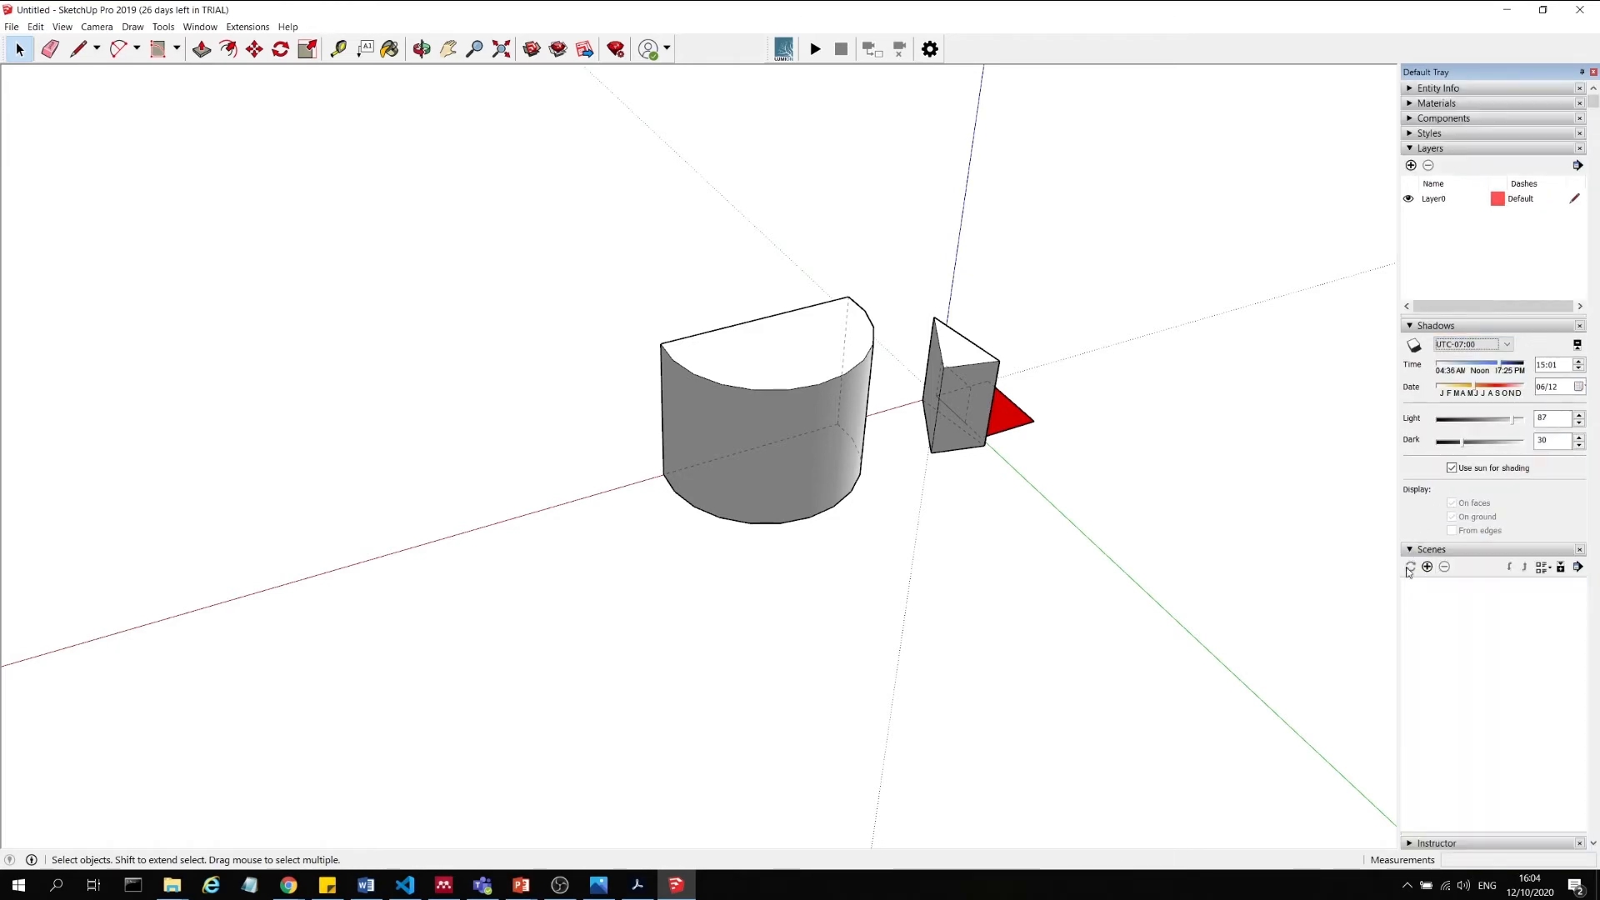
scroll(782, 457, "up", 3)
middle_click_drag(783, 456, 1112, 256)
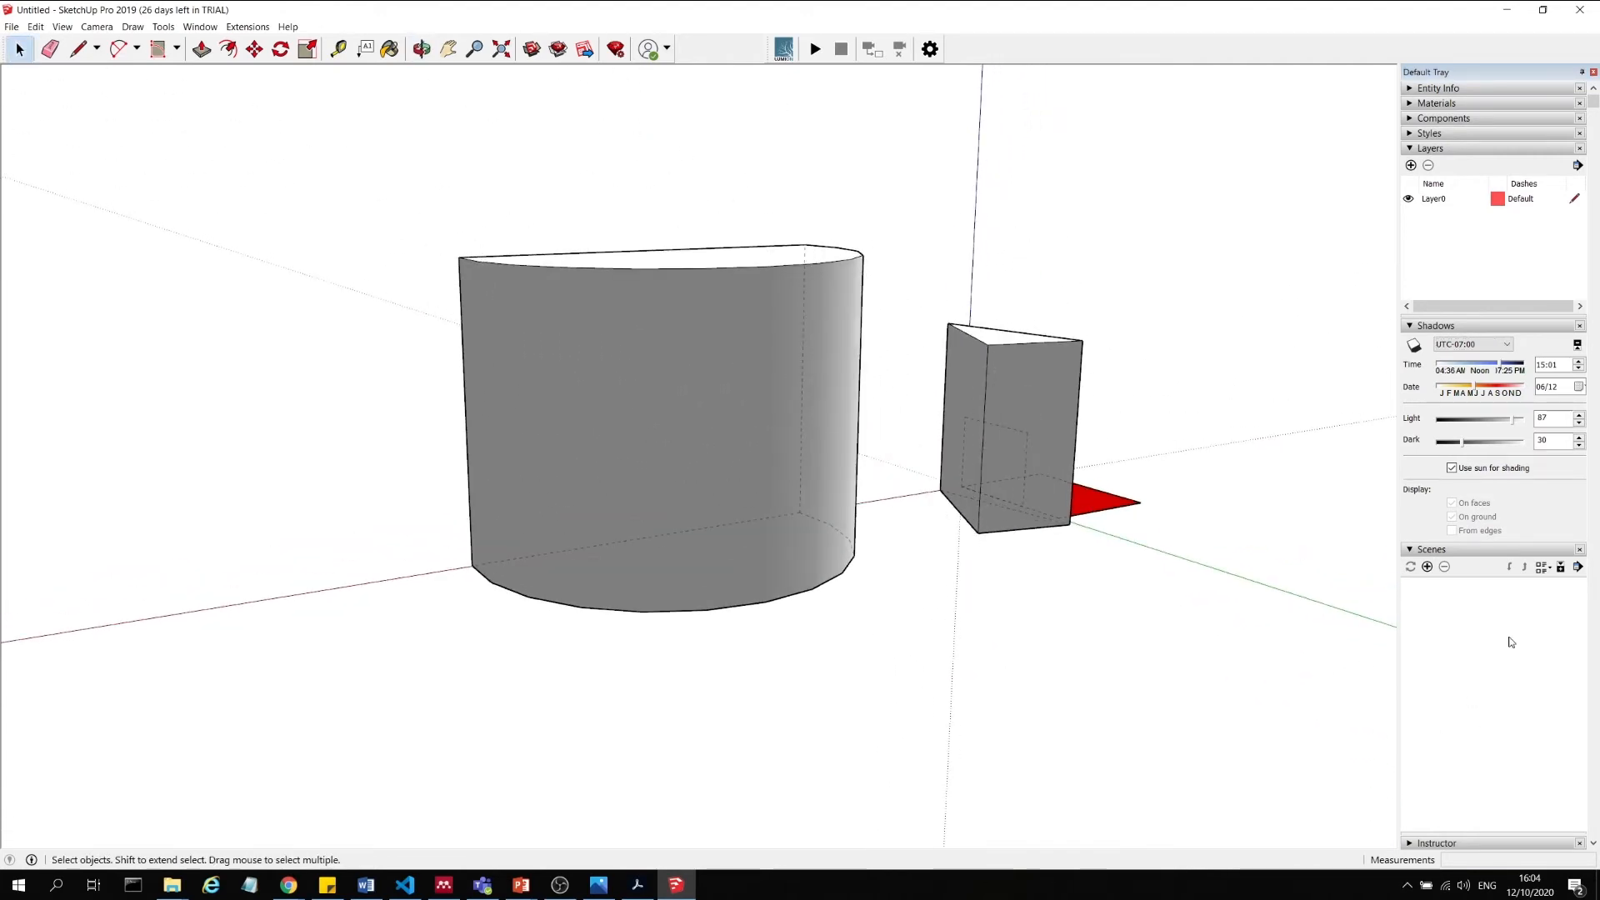
left_click(1426, 567)
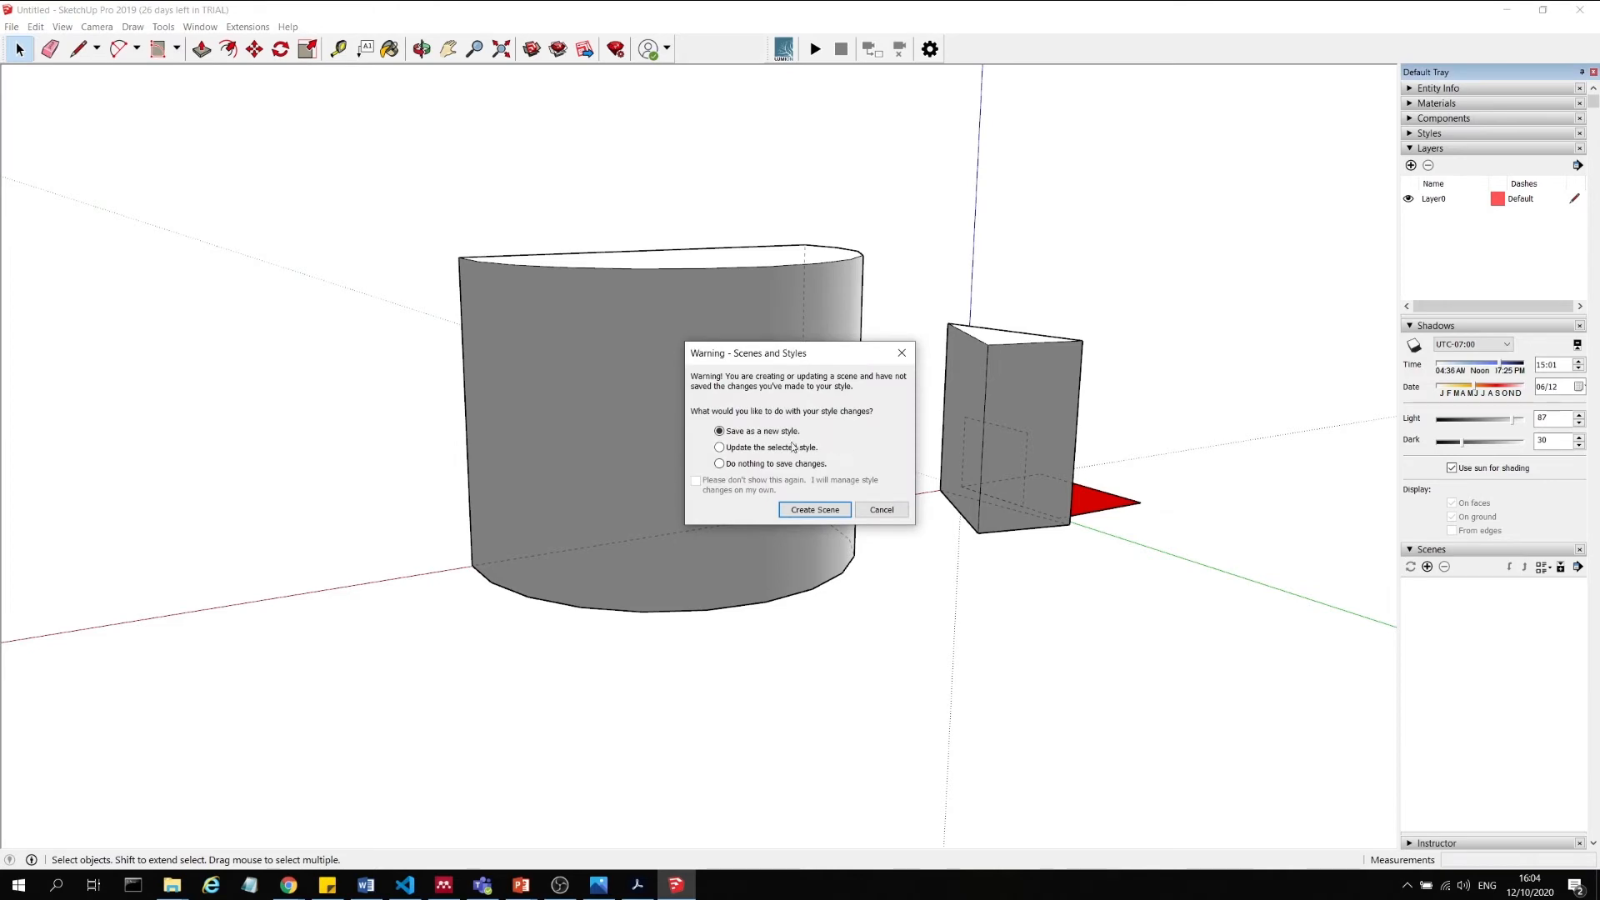
left_click(823, 512)
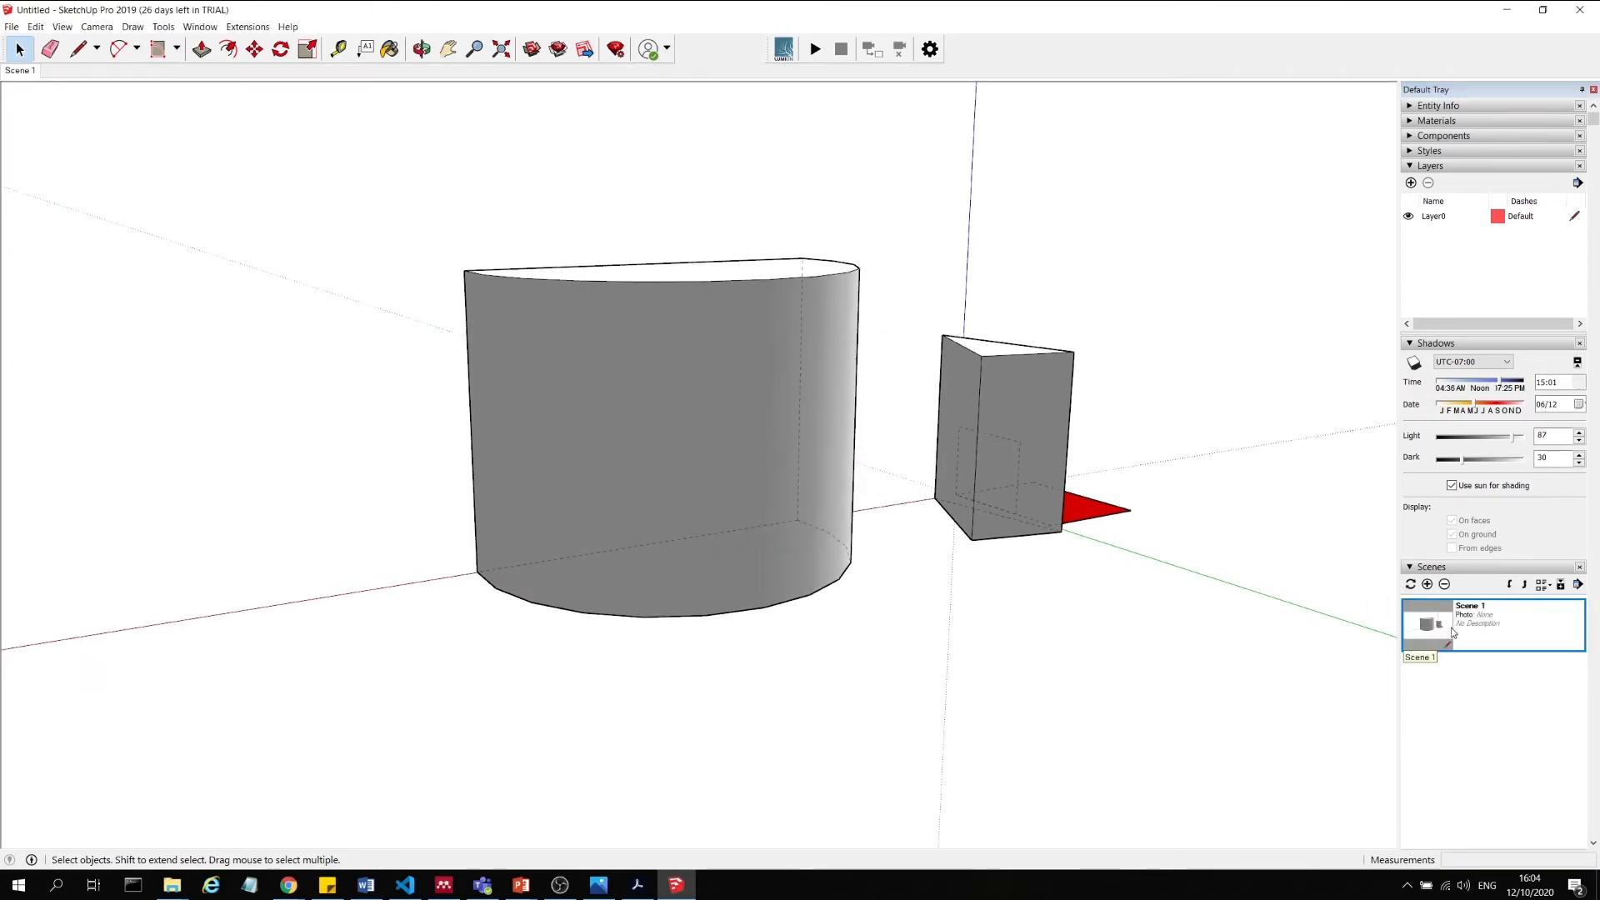
Orbit away from the saved view, return to Scene 1 and collapse the scene settings.
scroll(1452, 628, "down", 1)
scroll(1122, 589, "down", 4)
middle_click_drag(617, 511, 1075, 400)
left_click(1433, 604)
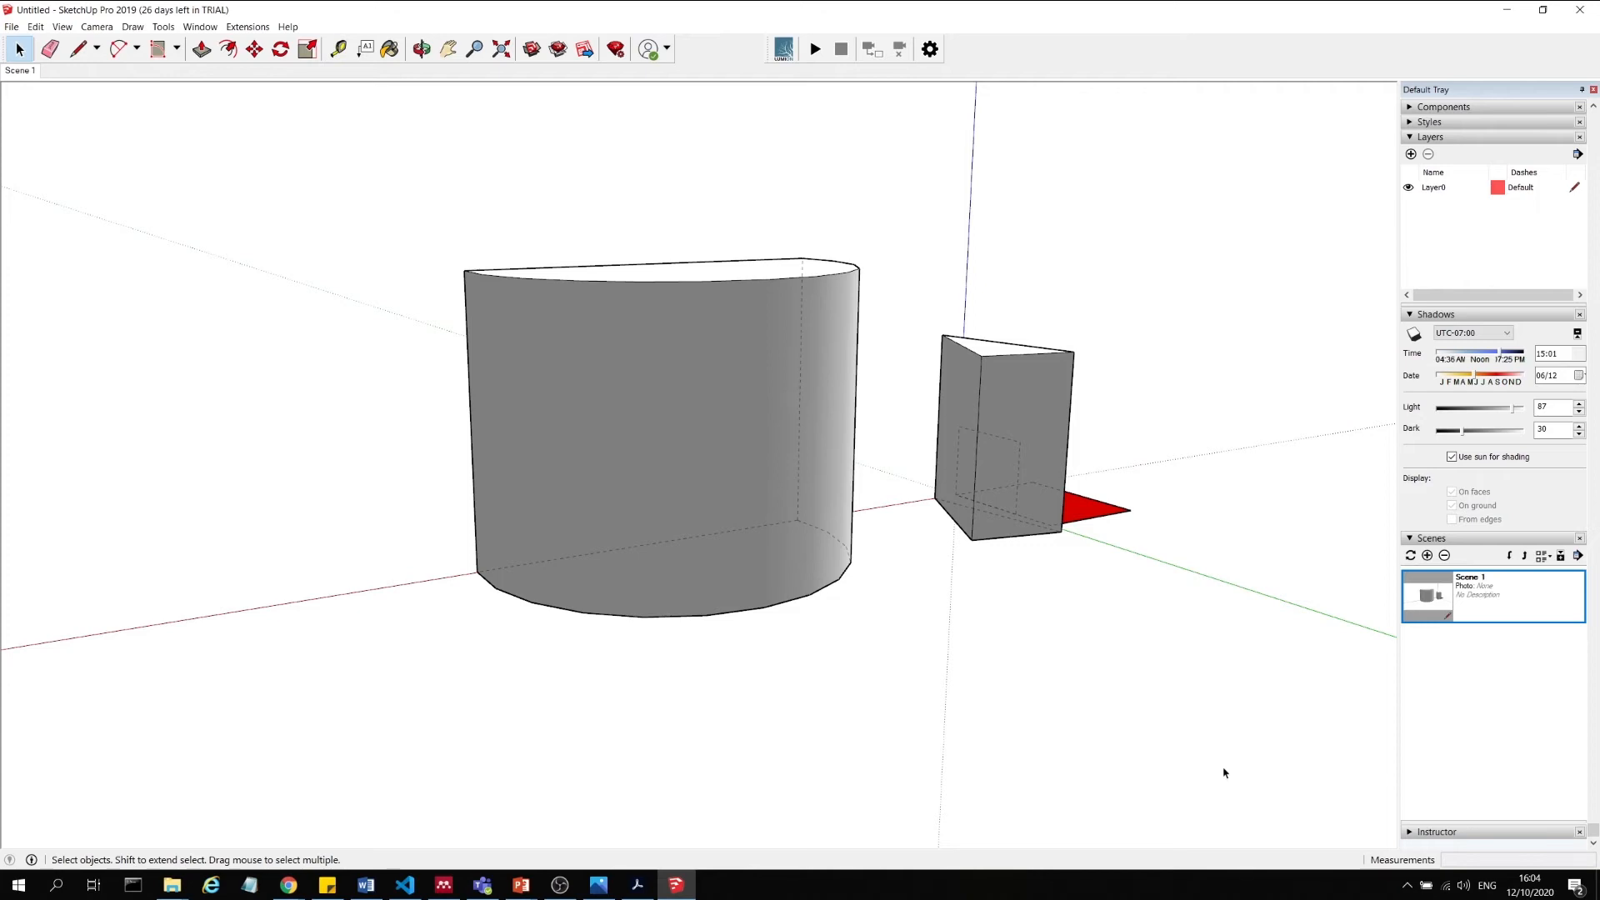
left_click(1417, 542)
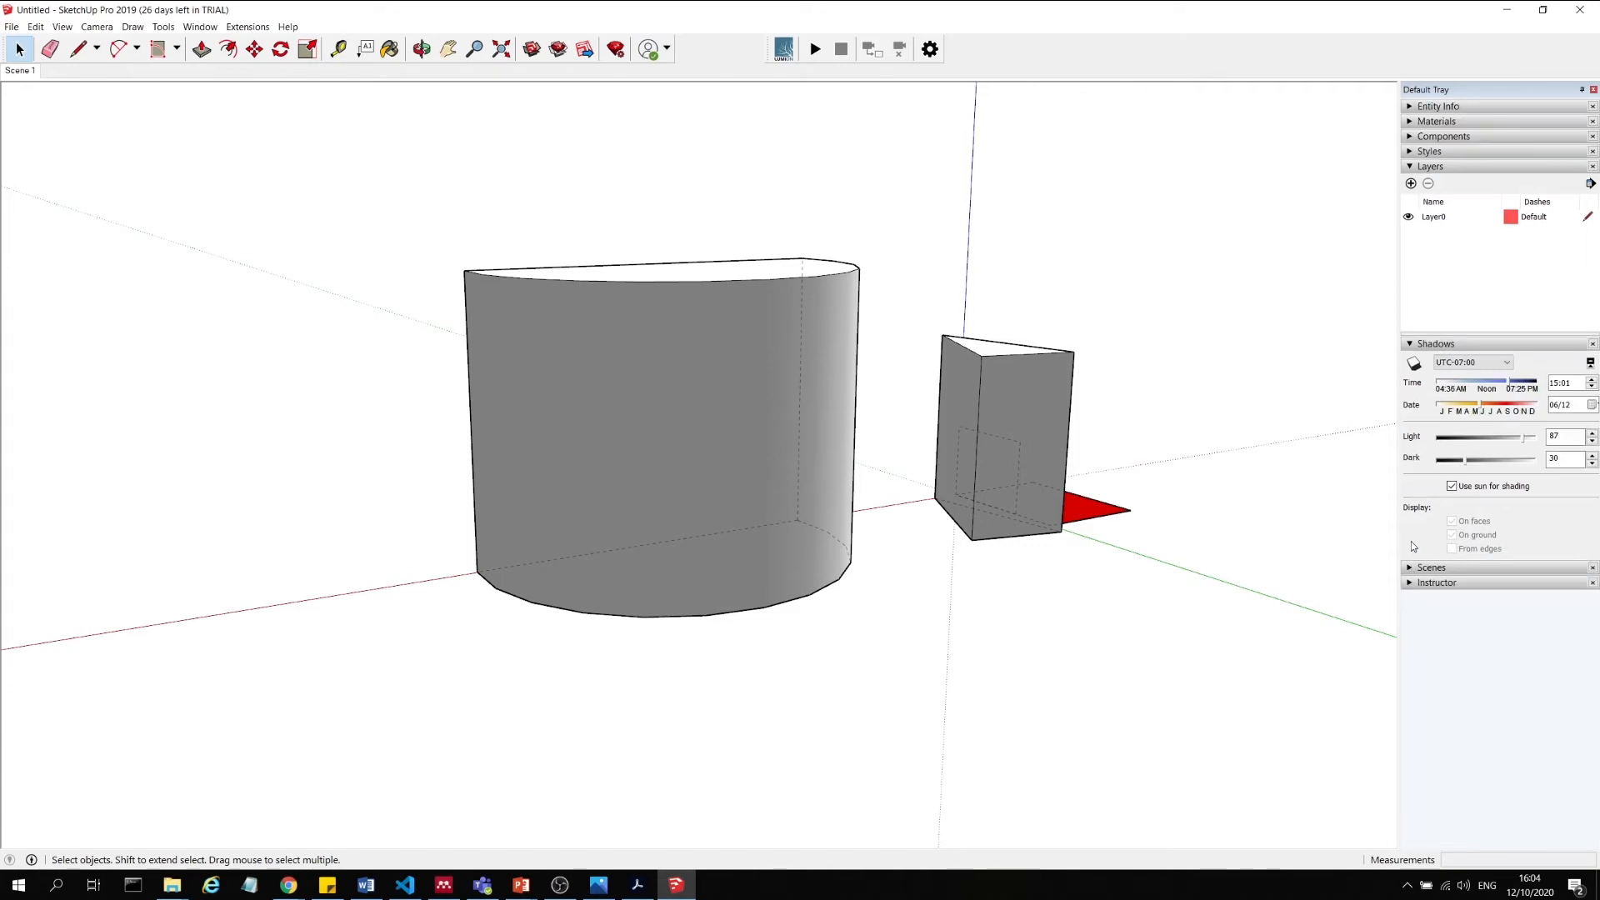
left_click(1413, 151)
left_click(1410, 157)
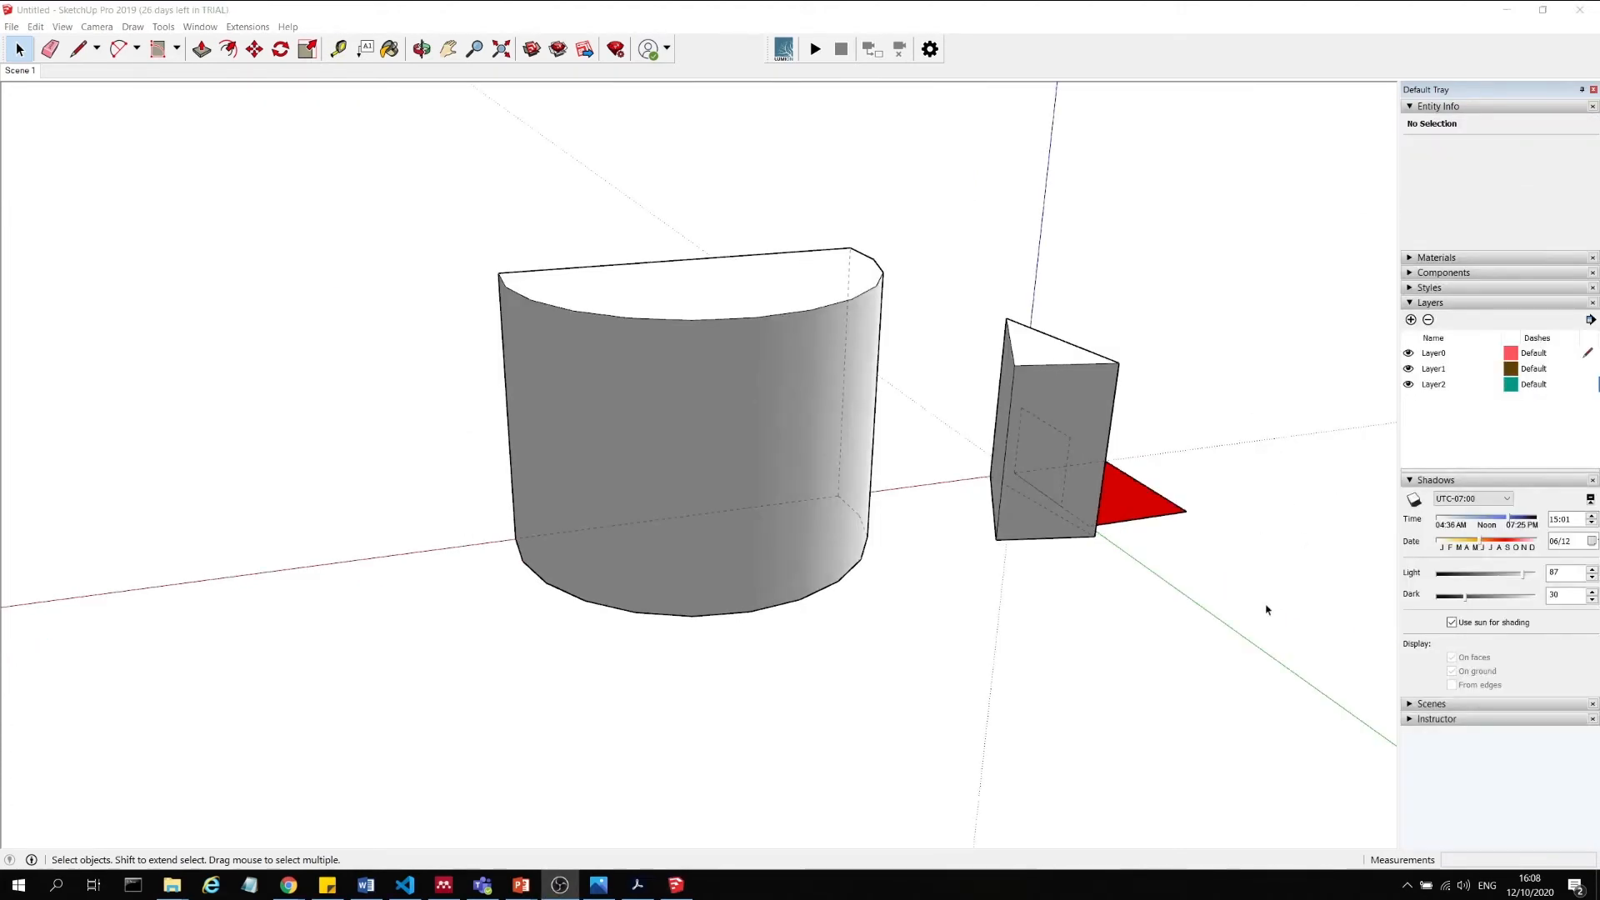
Assign the triangular prism and the red face beside it to Layer2.
left_click_drag(1236, 678, 972, 300)
left_click(1565, 143)
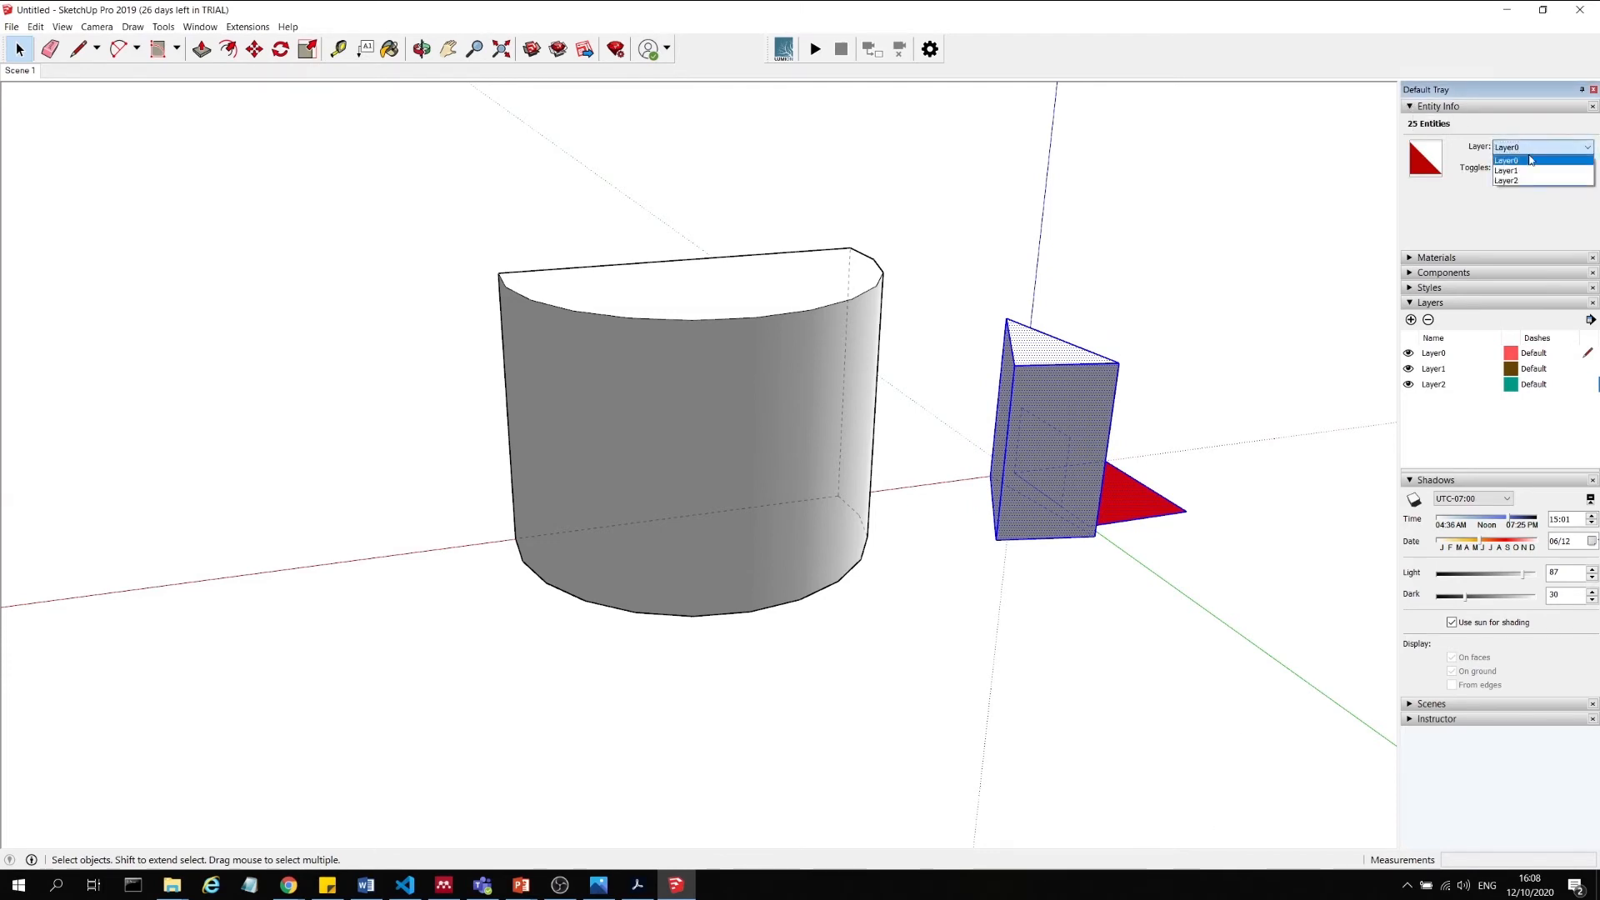
left_click(1529, 182)
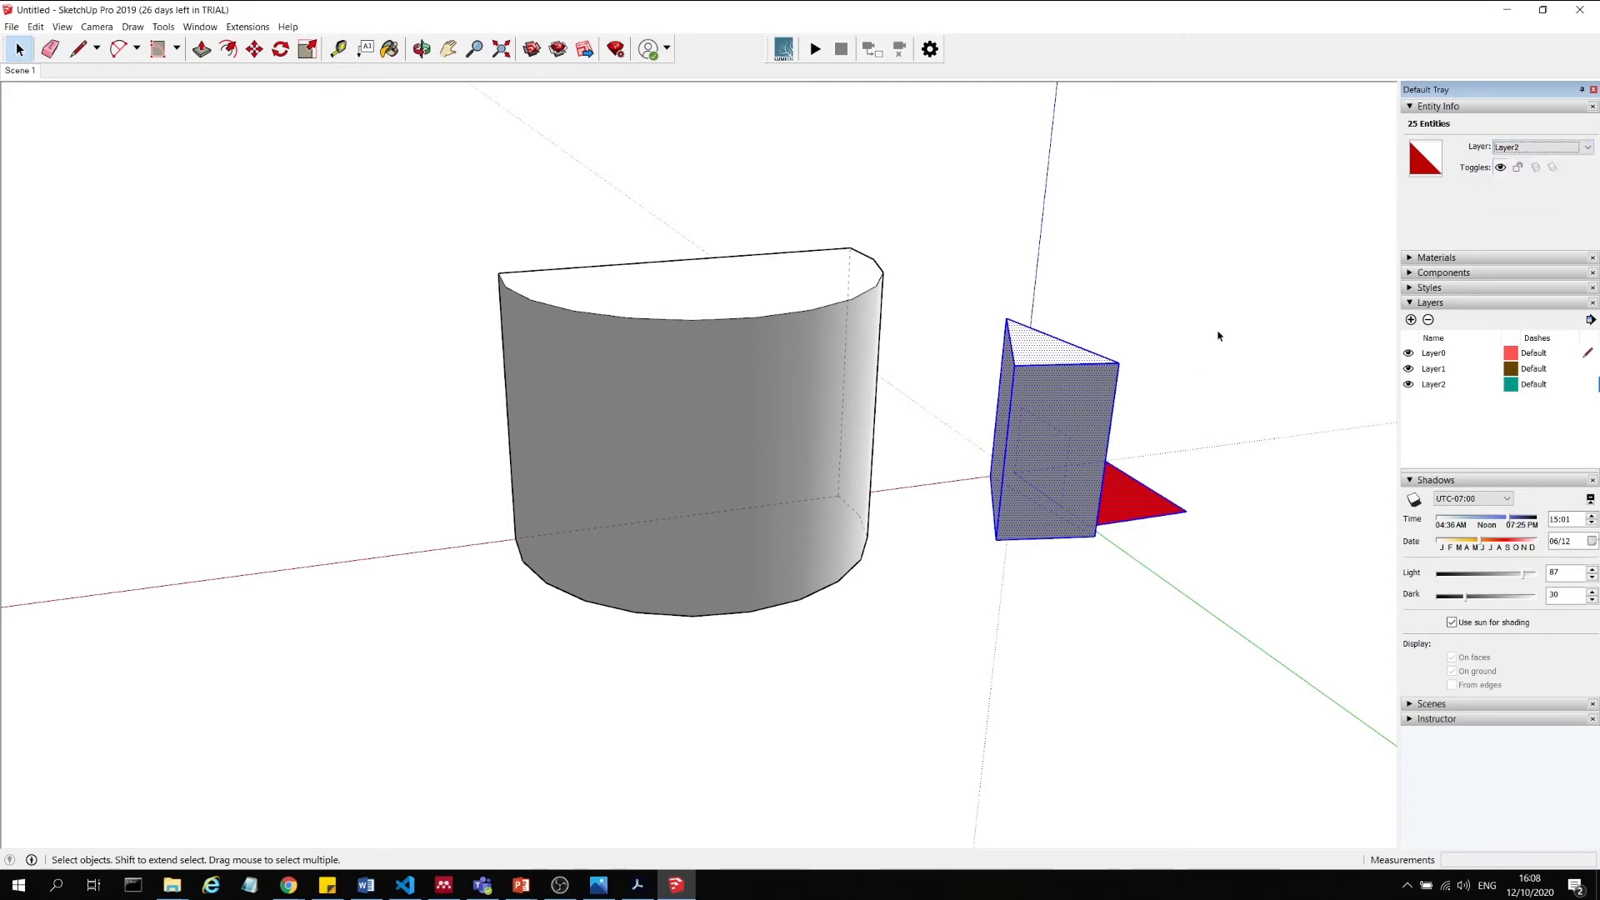
Look over the list of panels that can be shown in the default tray.
left_click(1410, 108)
left_click(1409, 109)
left_click(200, 27)
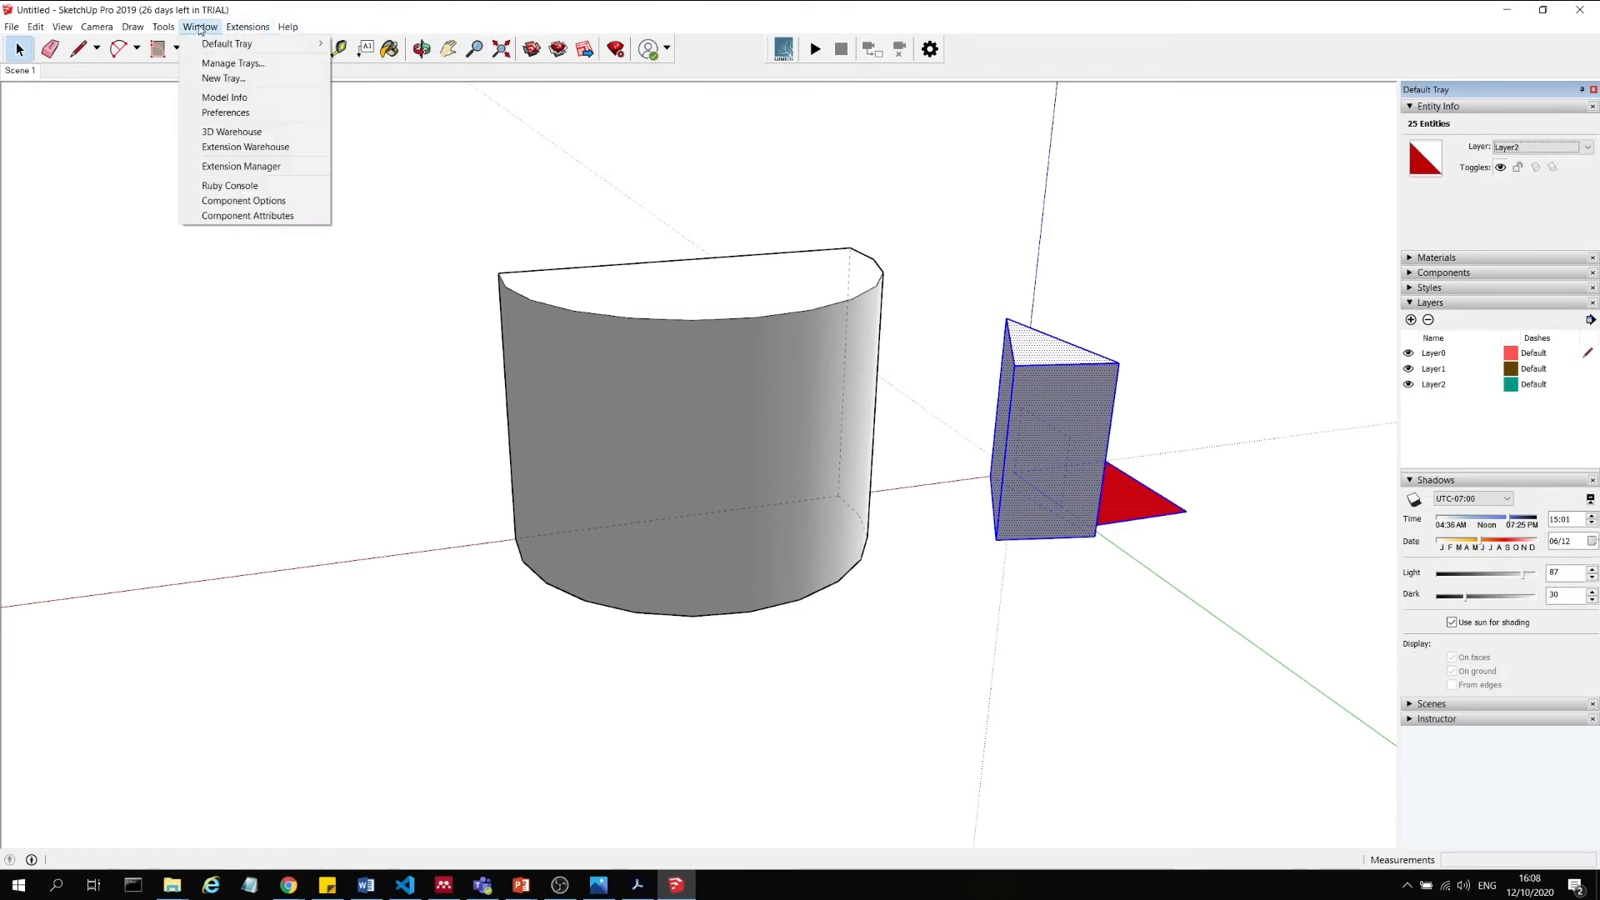
mouse_move(166, 28)
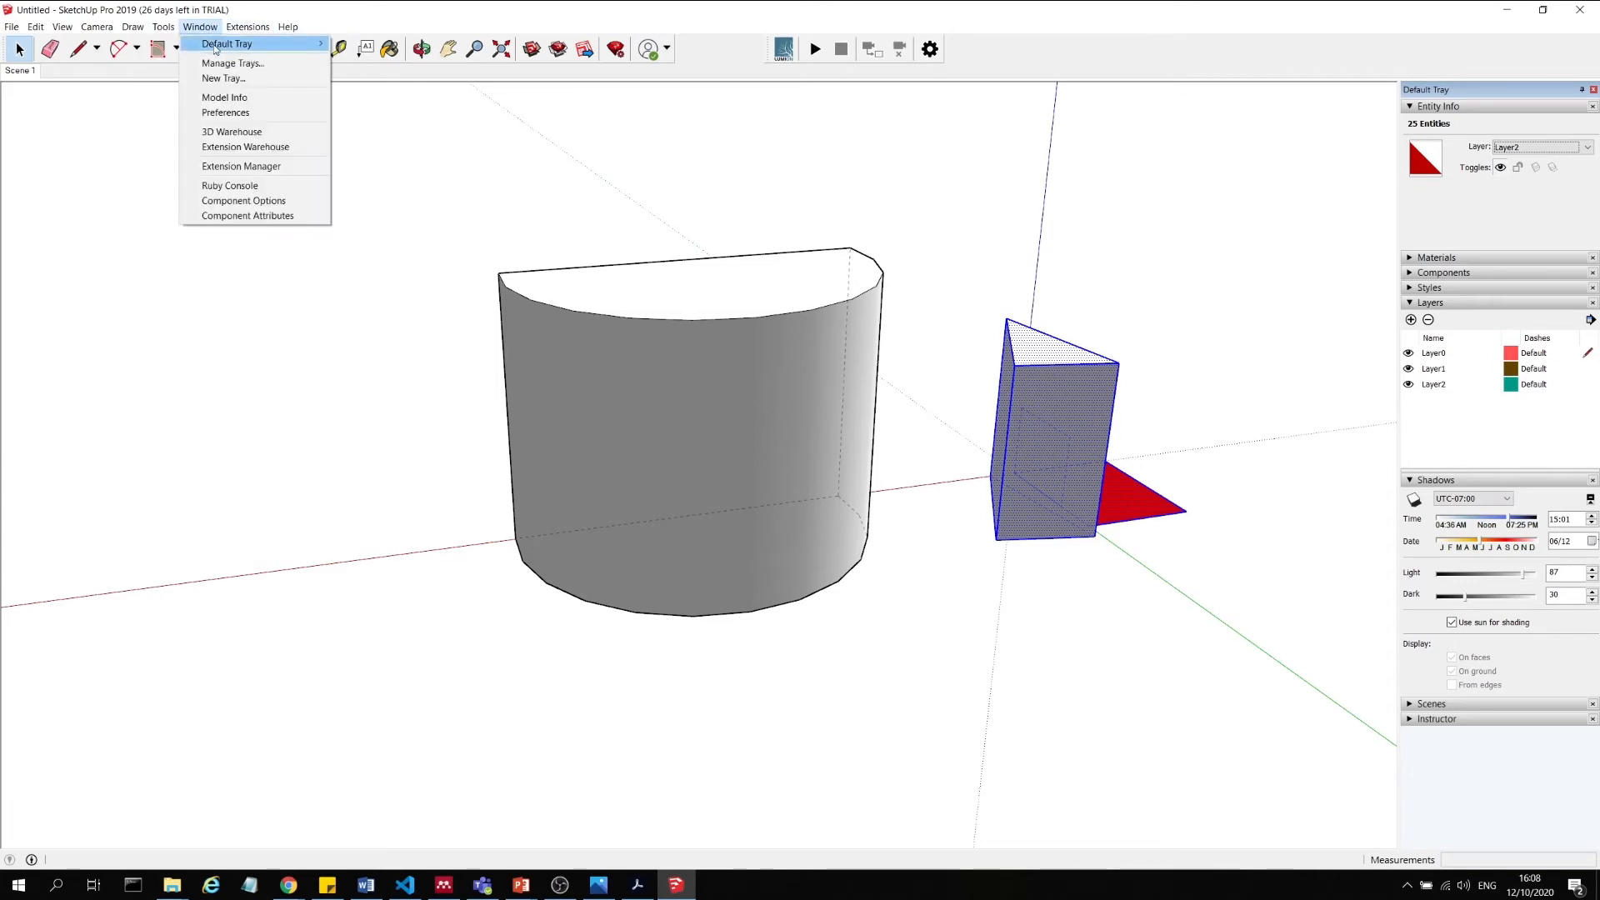
mouse_move(296, 49)
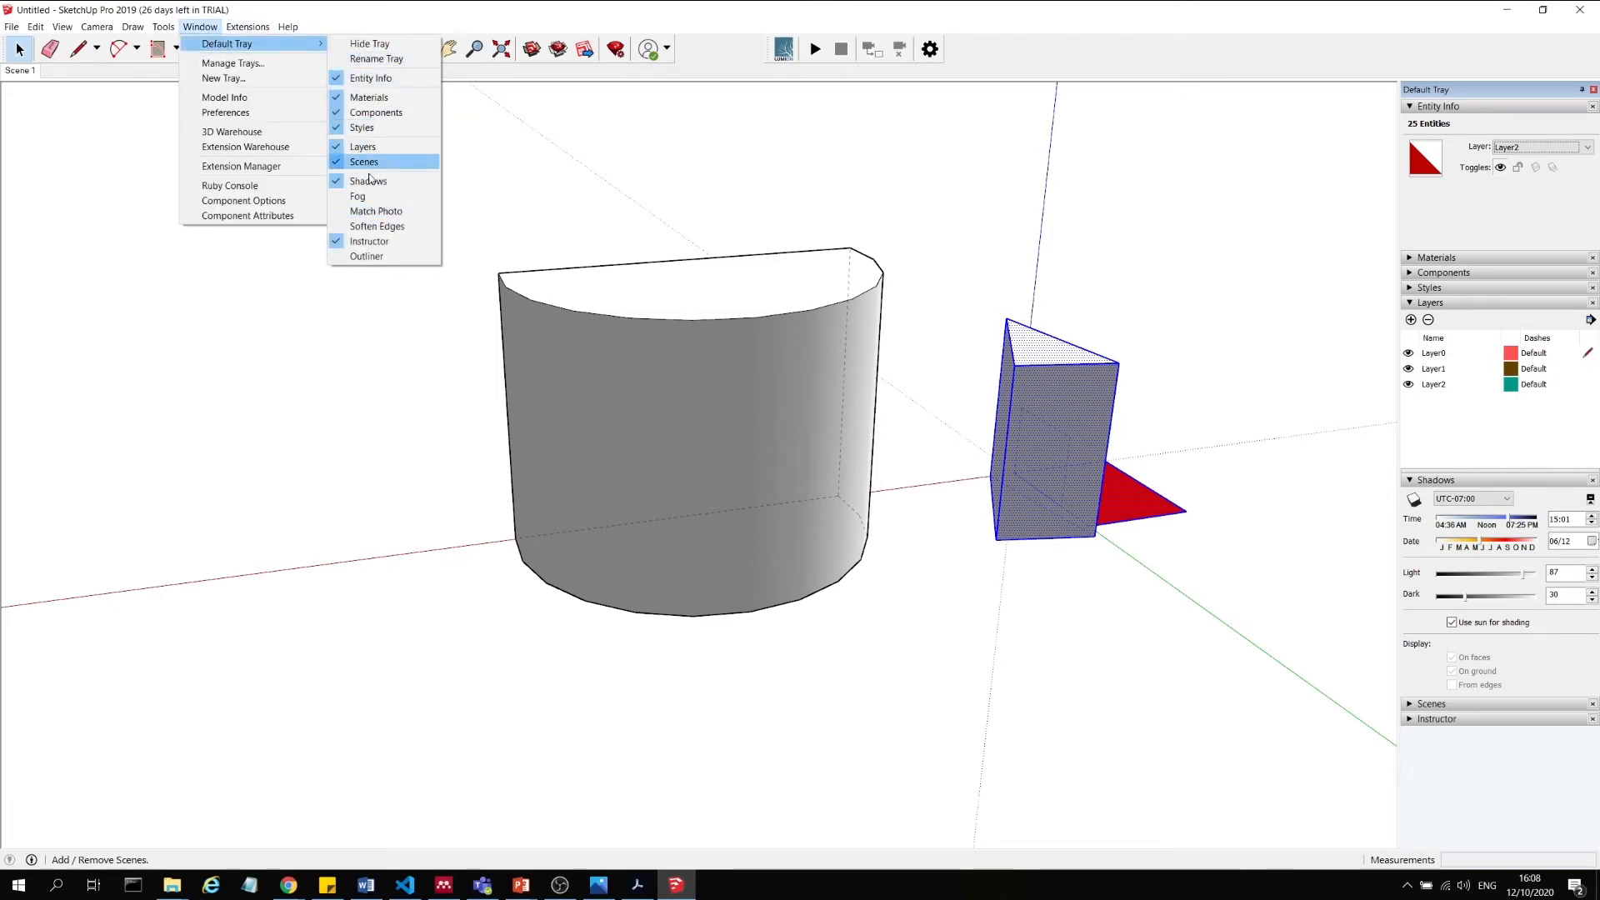
left_click(894, 180)
Try hiding the prism and red face on Layer2 with their entity visibility toggle, and undo the hiding.
left_click_drag(1222, 596, 995, 310)
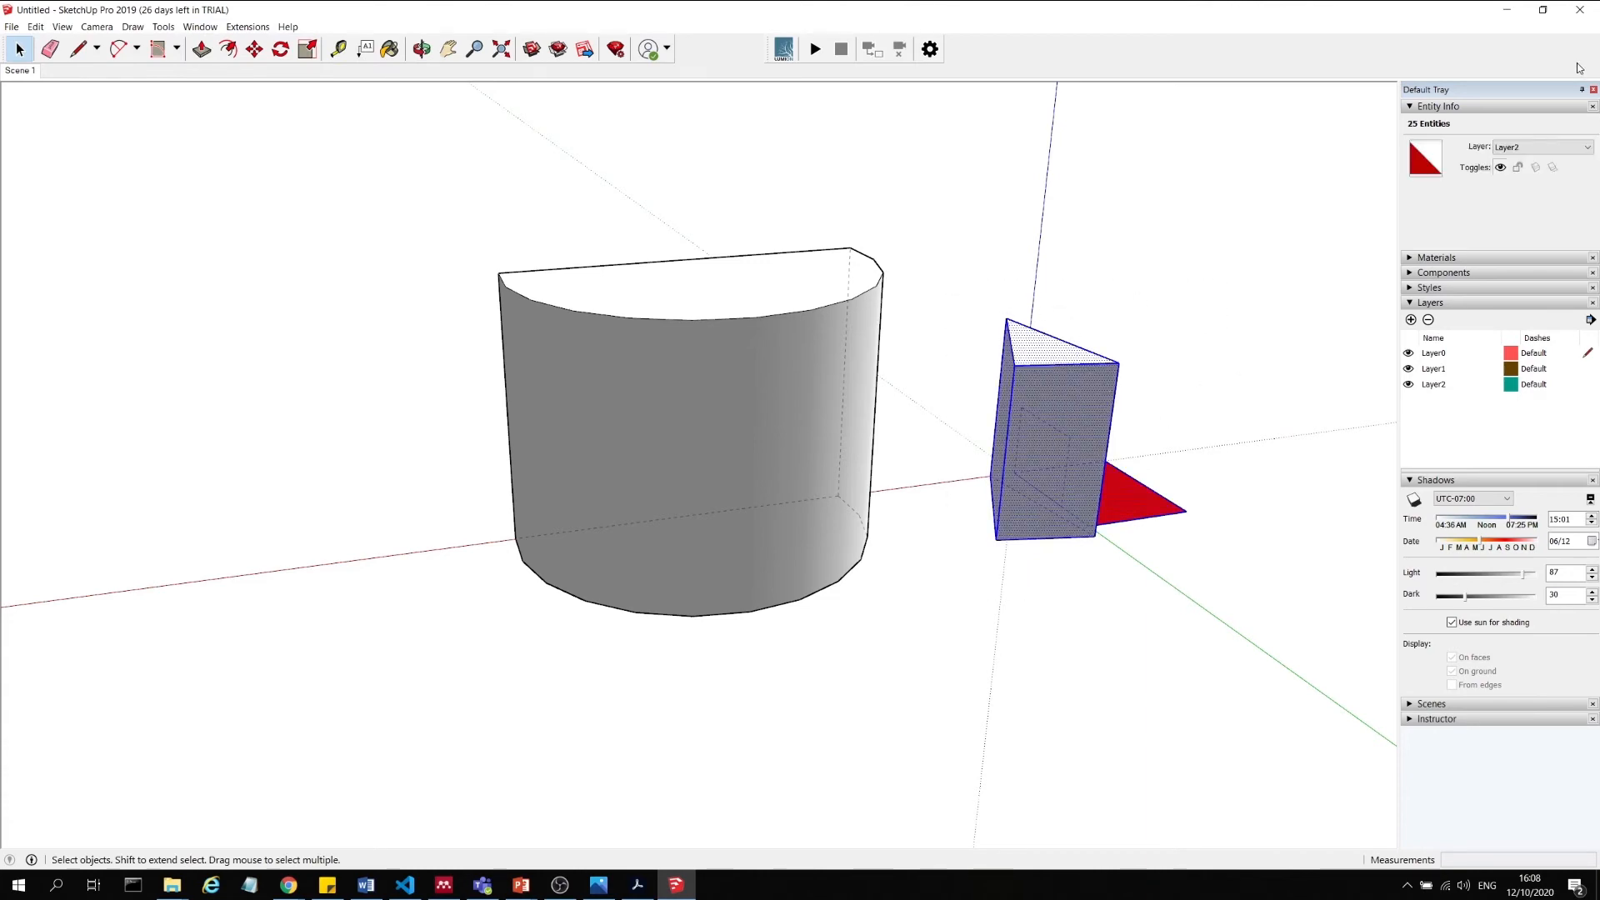
left_click(1565, 147)
left_click(1555, 176)
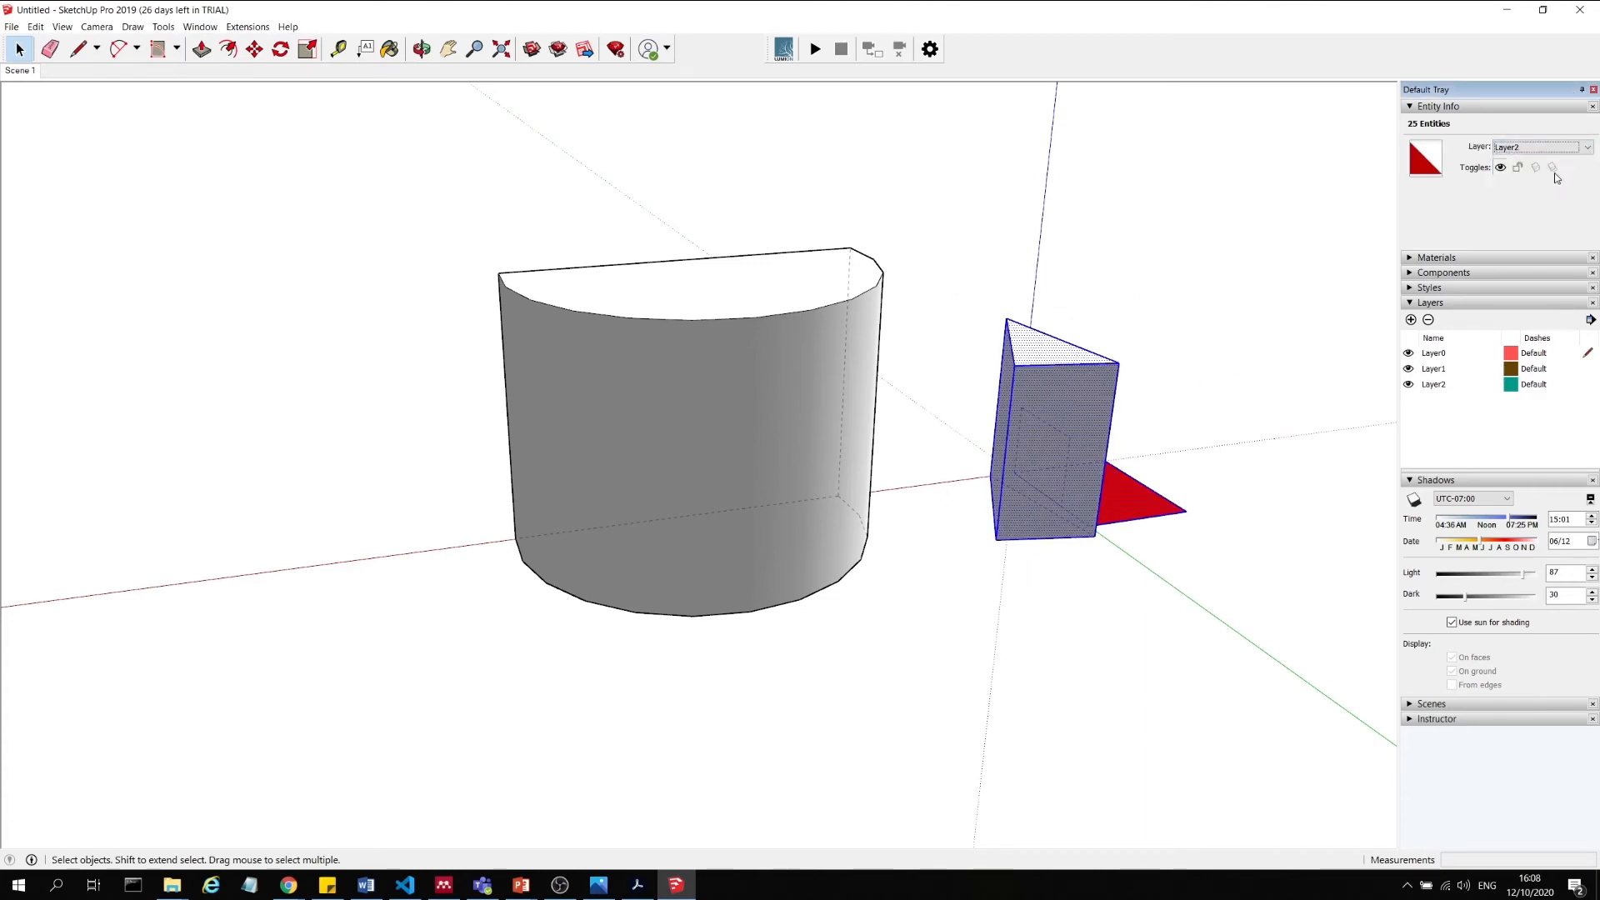
left_click(1500, 167)
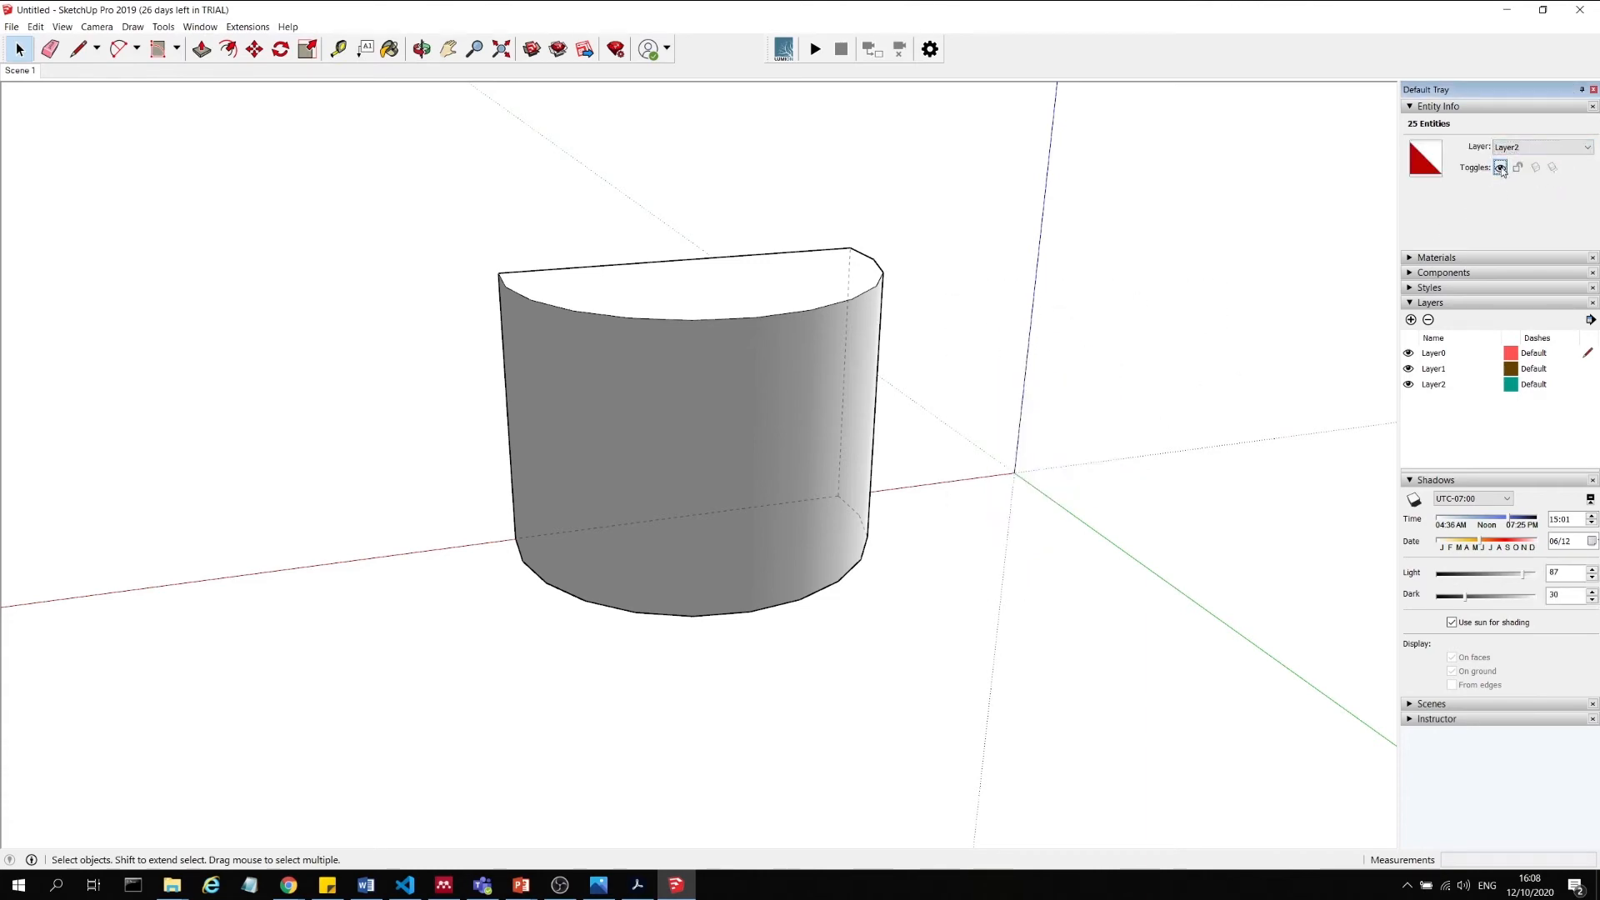
left_click(1219, 282)
key("ctrl+z")
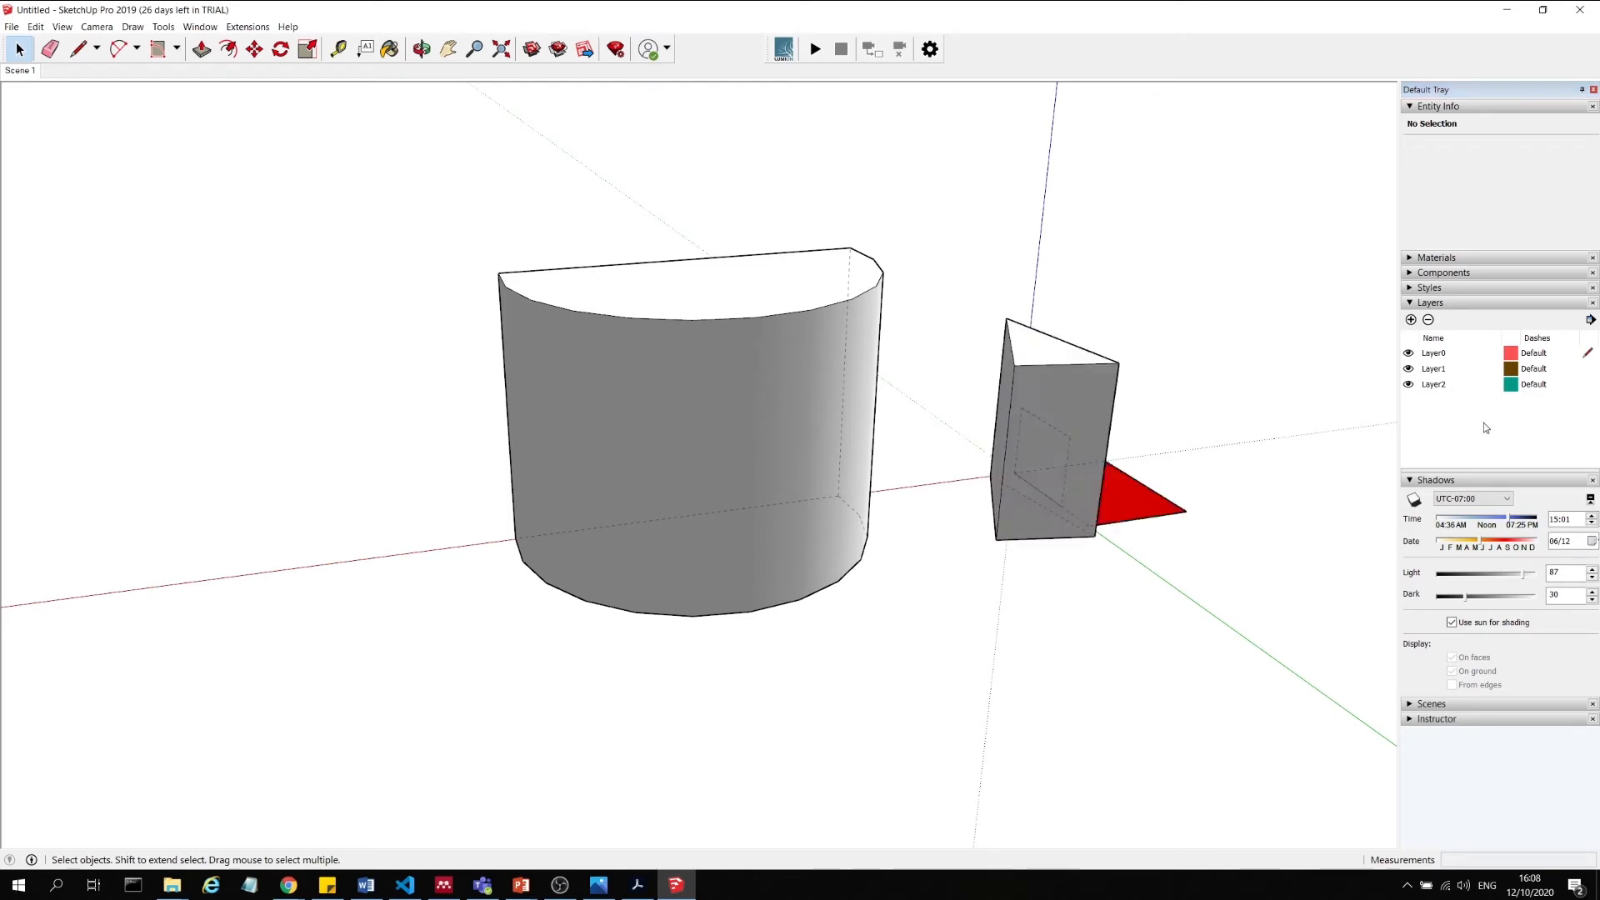
Look over Layer2's dash patterns and try to hide Layer0.
left_click(1466, 388)
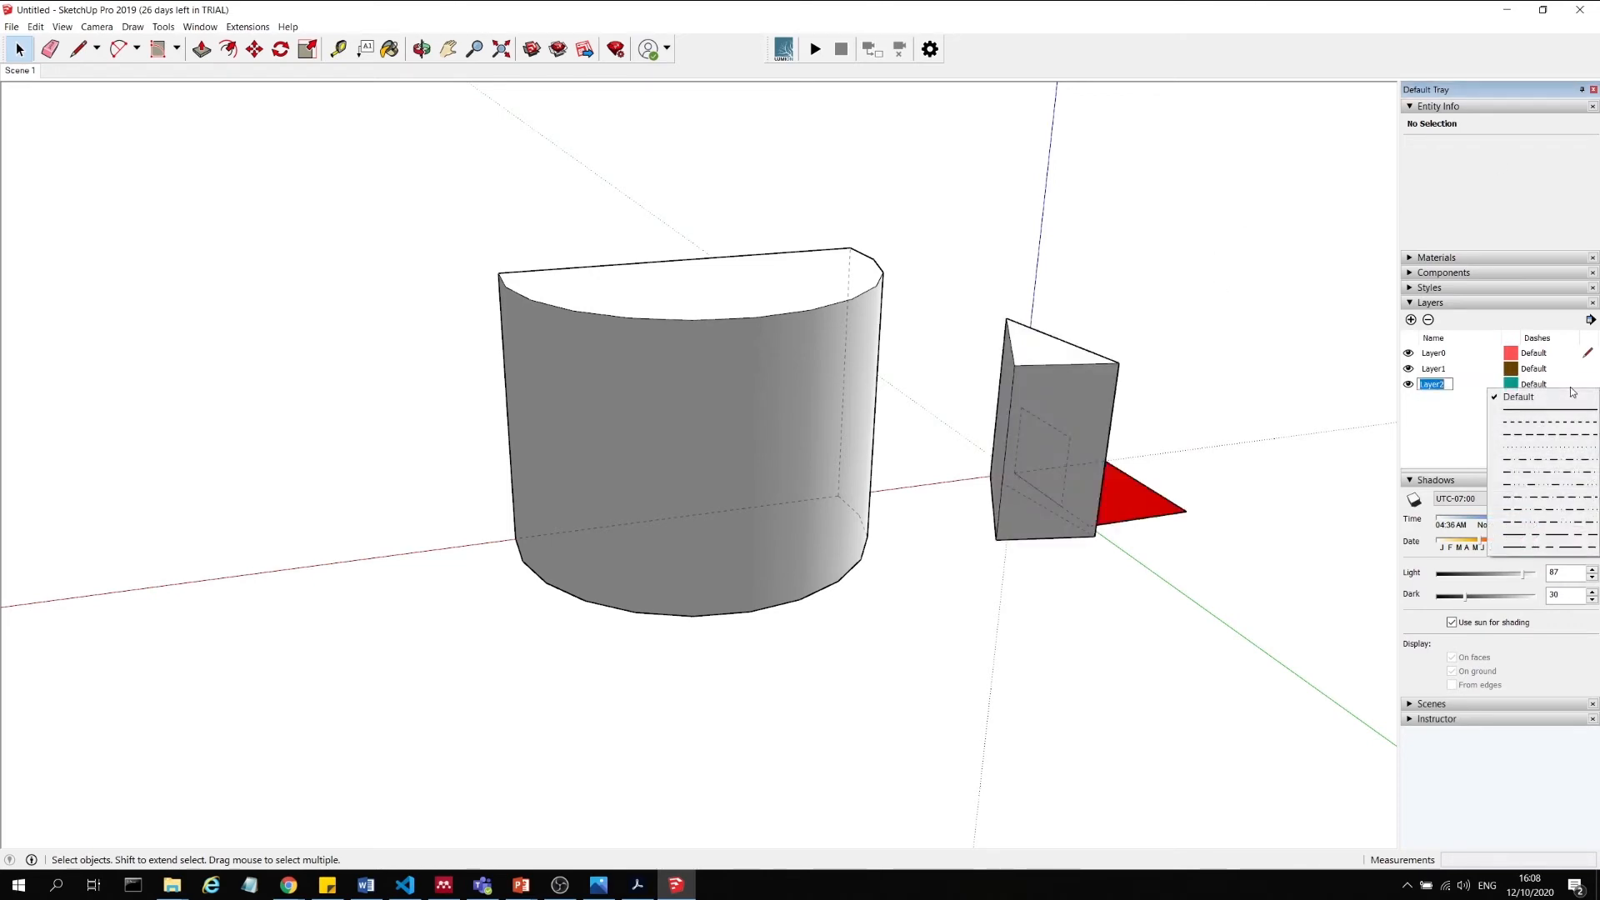
left_click(1408, 353)
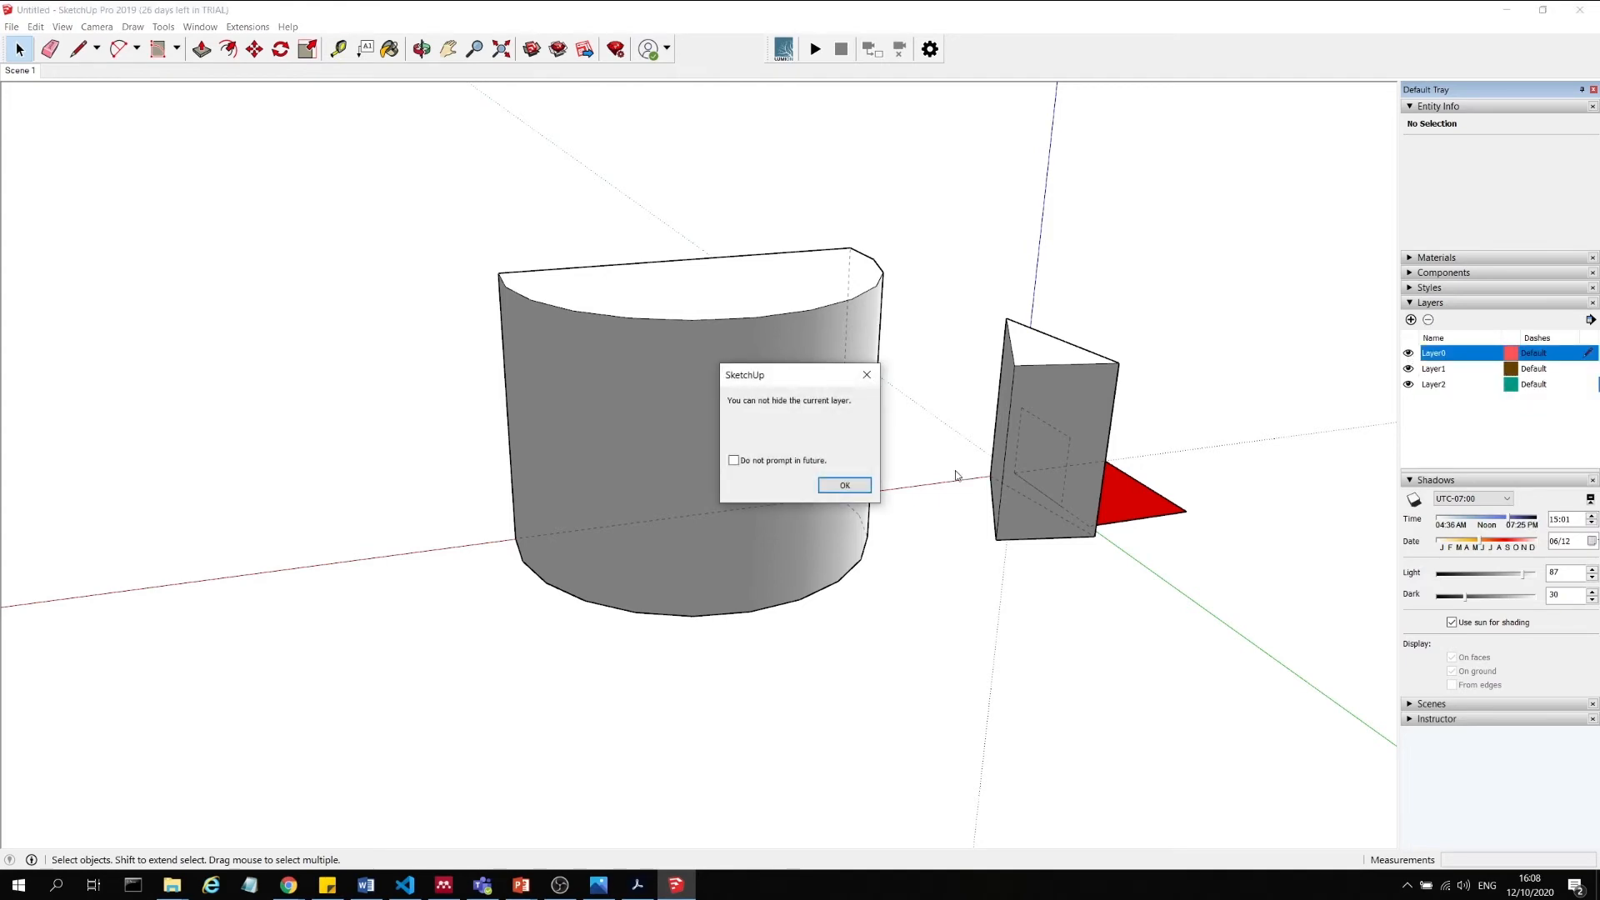
left_click(844, 487)
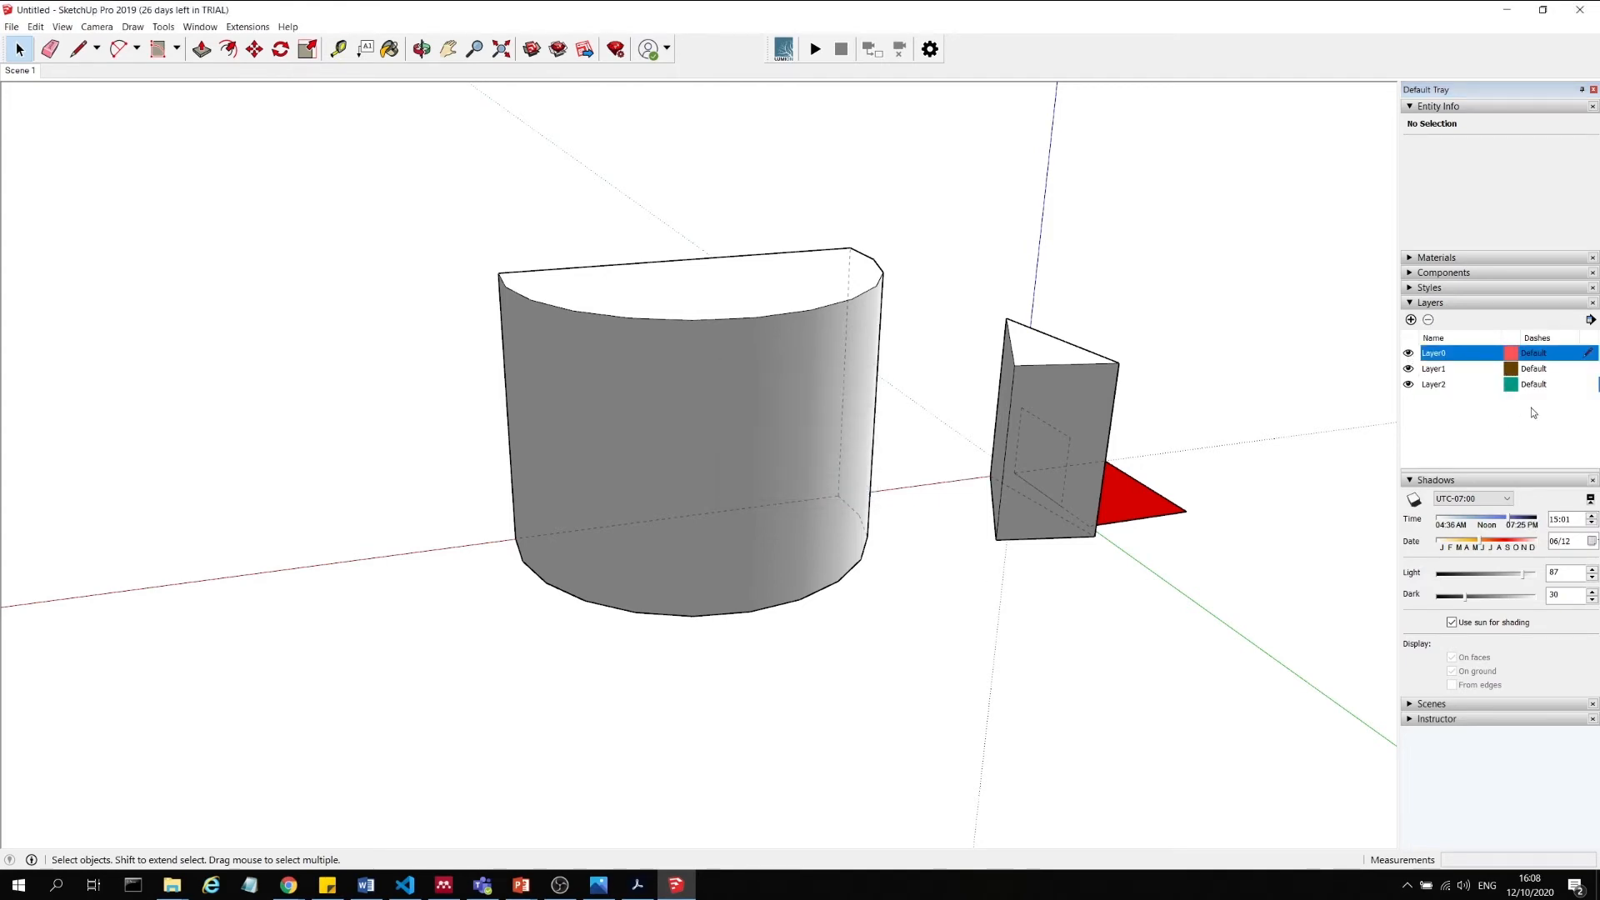
Toggle Layer2's visibility off and on several times and leave the layer hidden.
left_click(1530, 387)
left_click(1435, 387)
left_click(1409, 385)
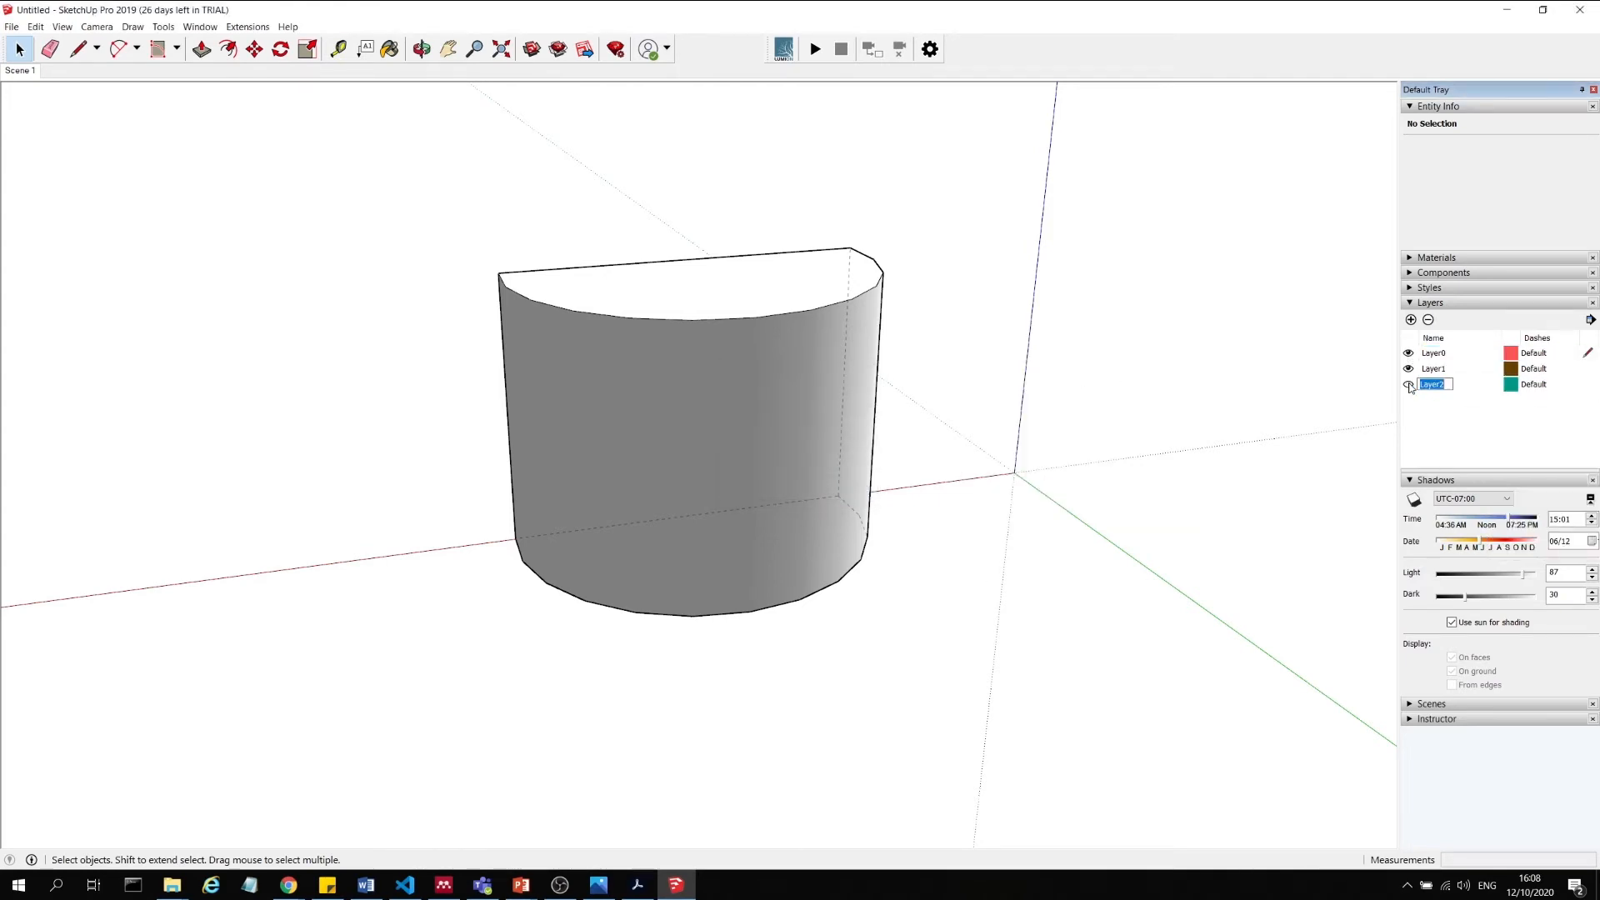
left_click(1409, 385)
left_click(1409, 385)
left_click(1409, 385)
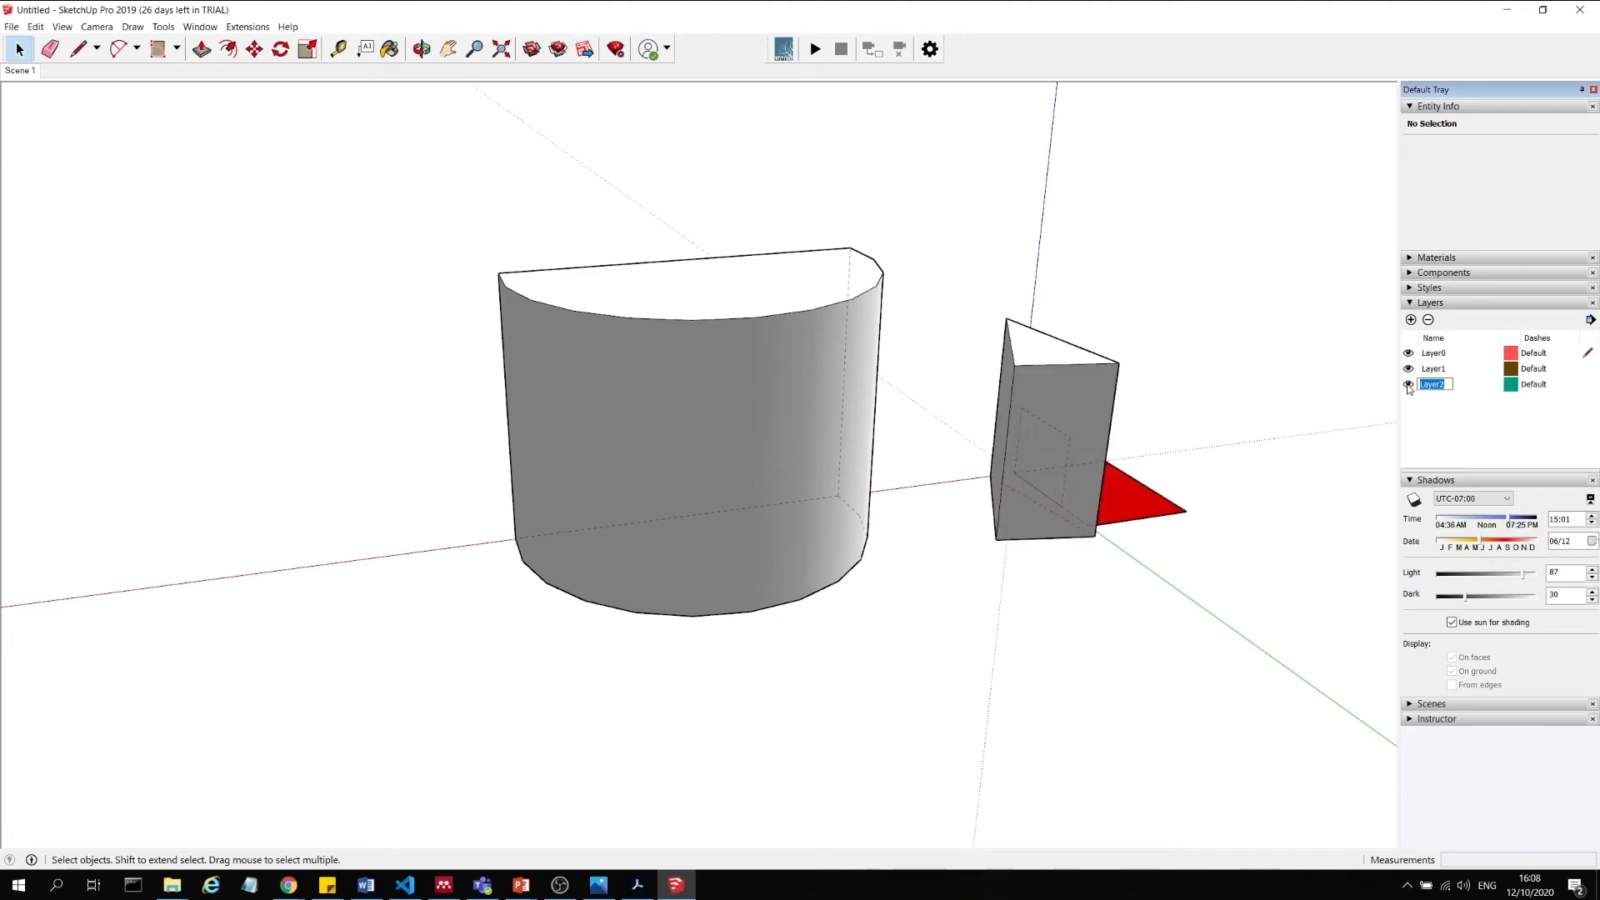
left_click(1409, 385)
left_click(1410, 385)
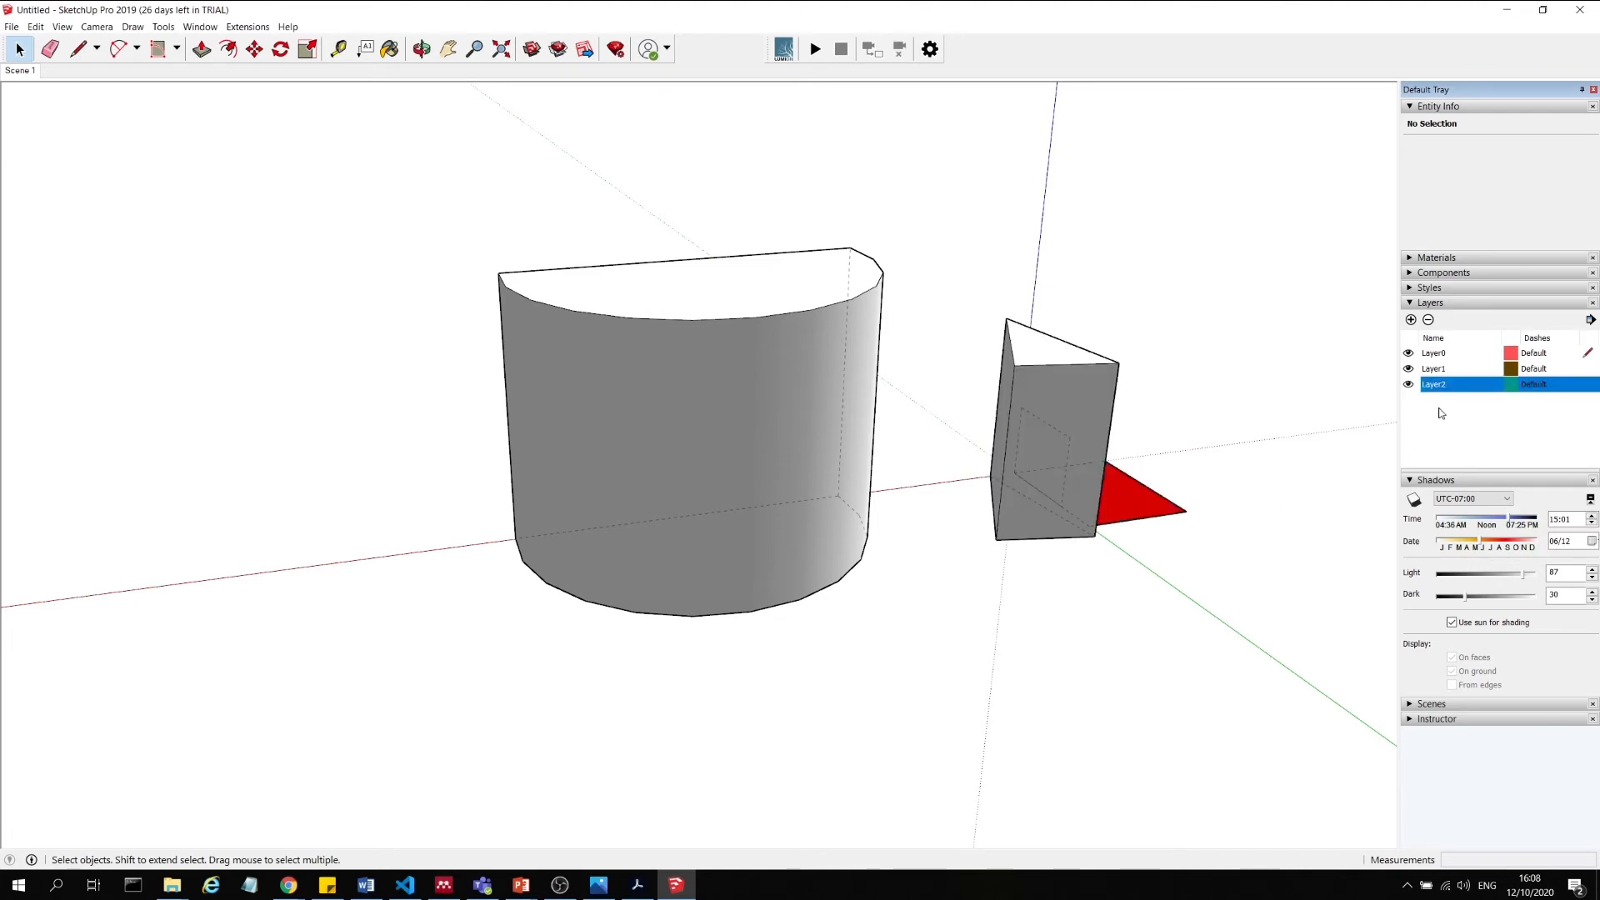
left_click(1409, 384)
scroll(877, 592, "down", 2)
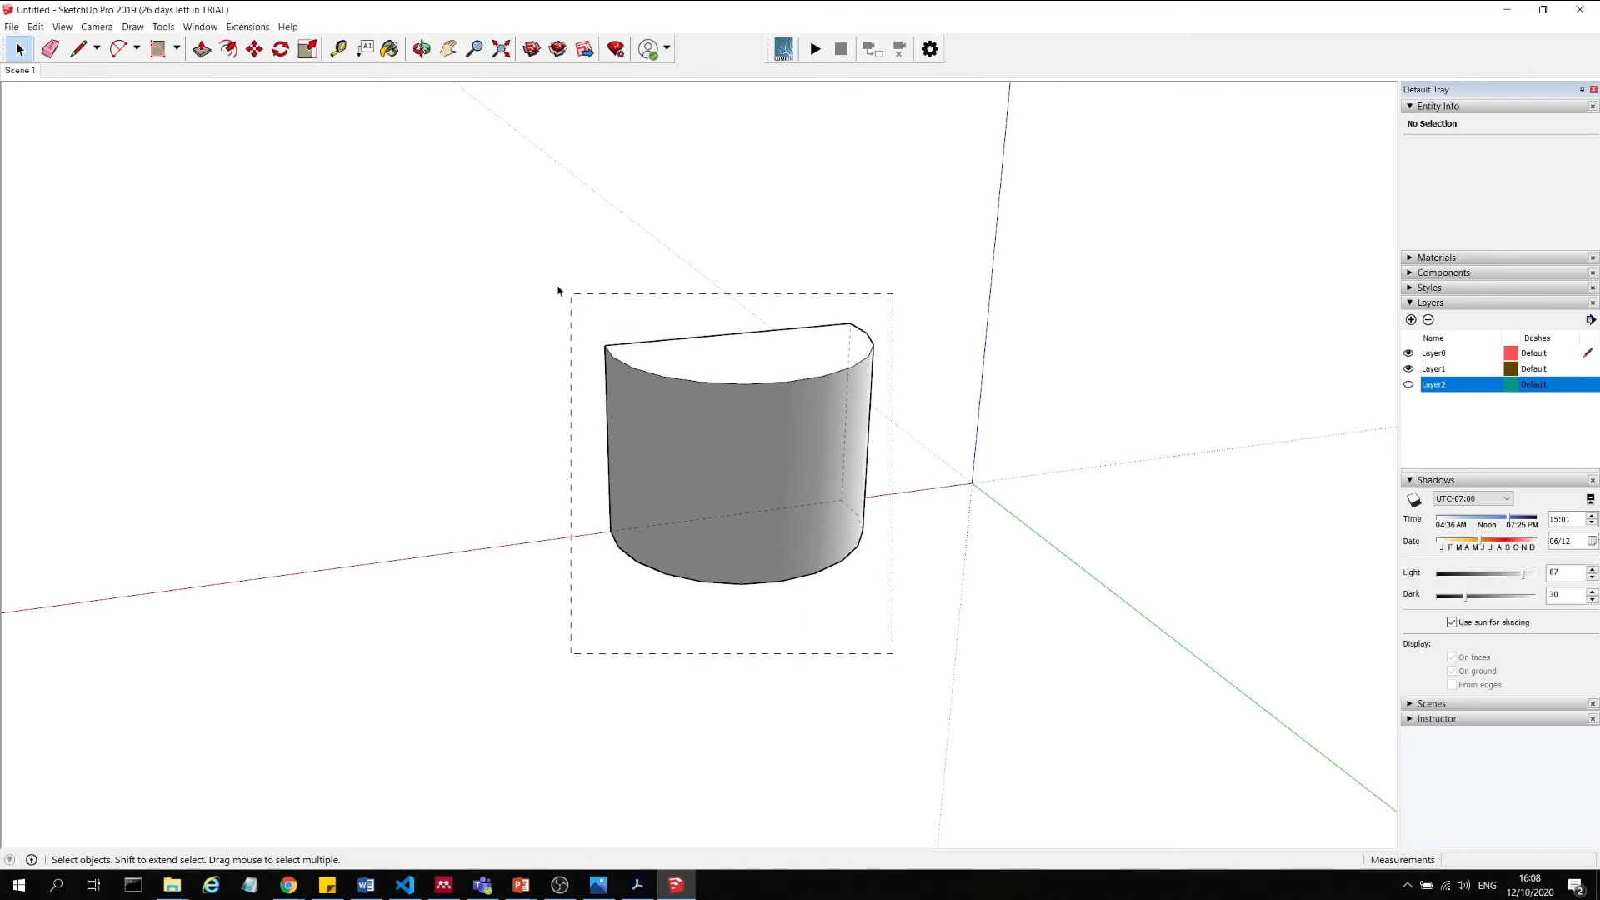
Clear the selection around the half-cylinder and make Layer2 visible again.
left_click_drag(558, 287, 511, 255)
left_click(1034, 489)
left_click(1408, 385)
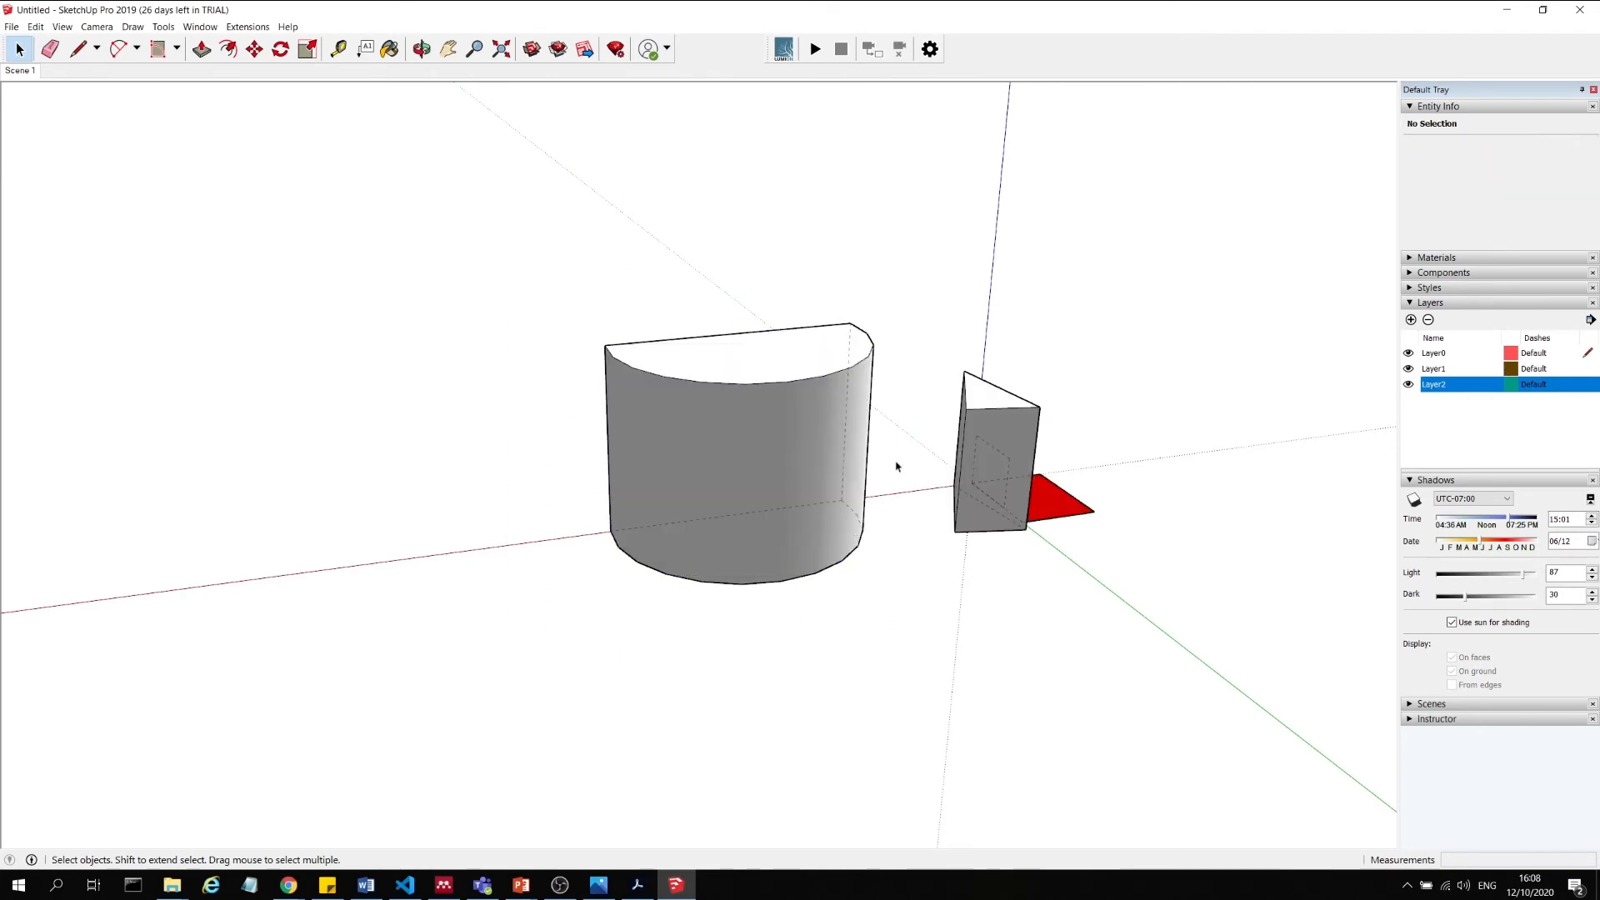
Draw a closed triangle with the Line tool on the ground in front of the half-cylinder, starting on the red axis.
scroll(898, 467, "down", 1)
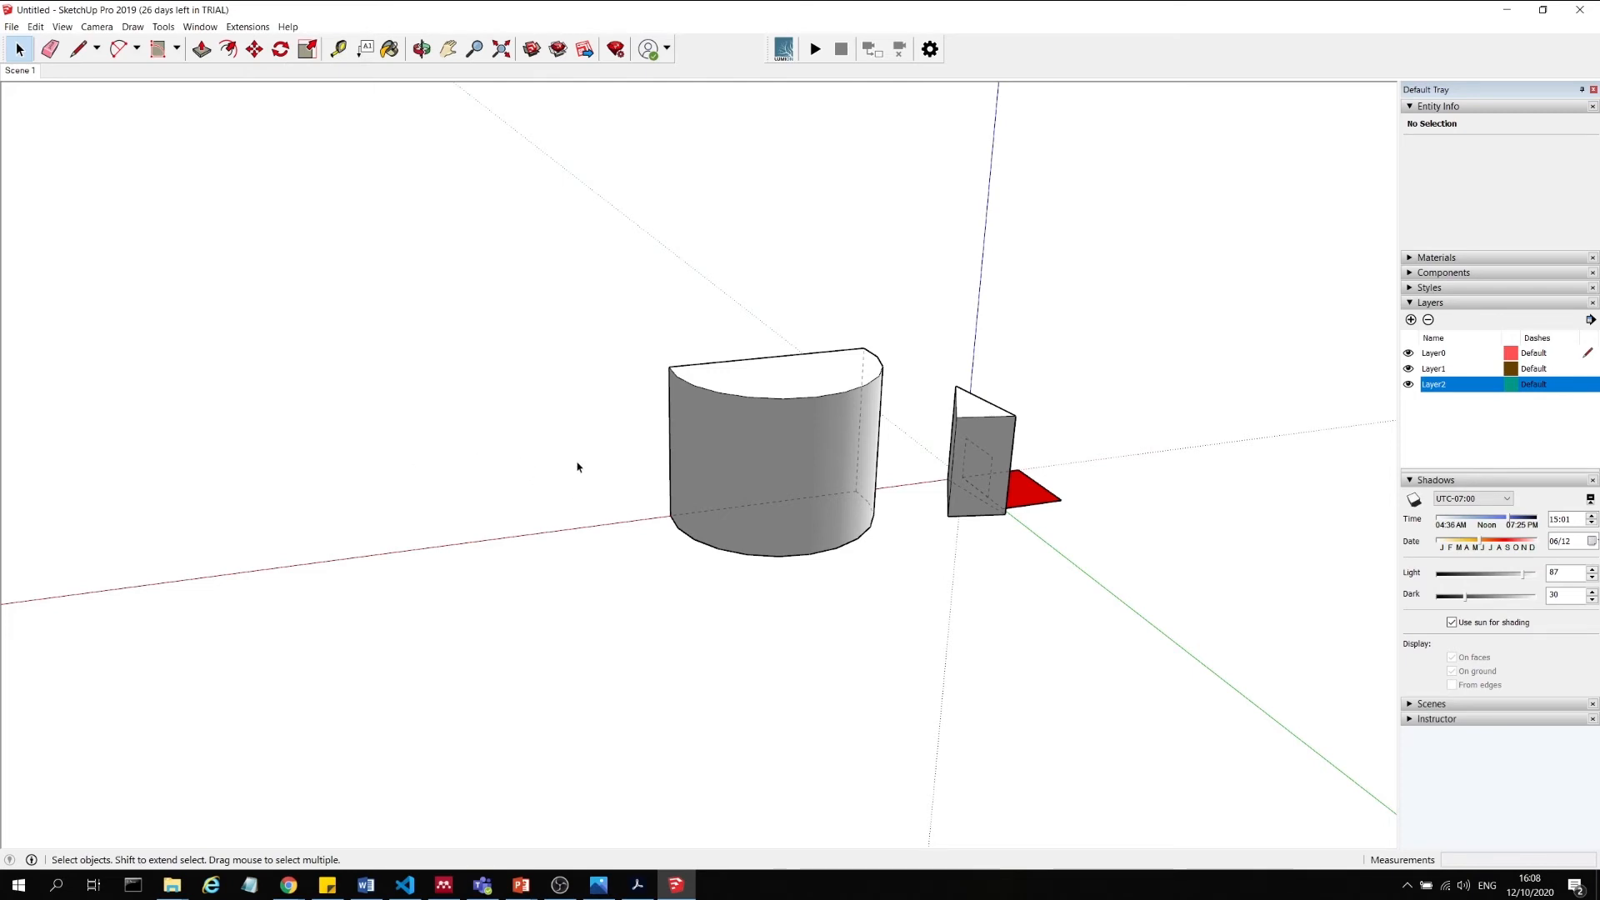
middle_click_drag(578, 466, 917, 578)
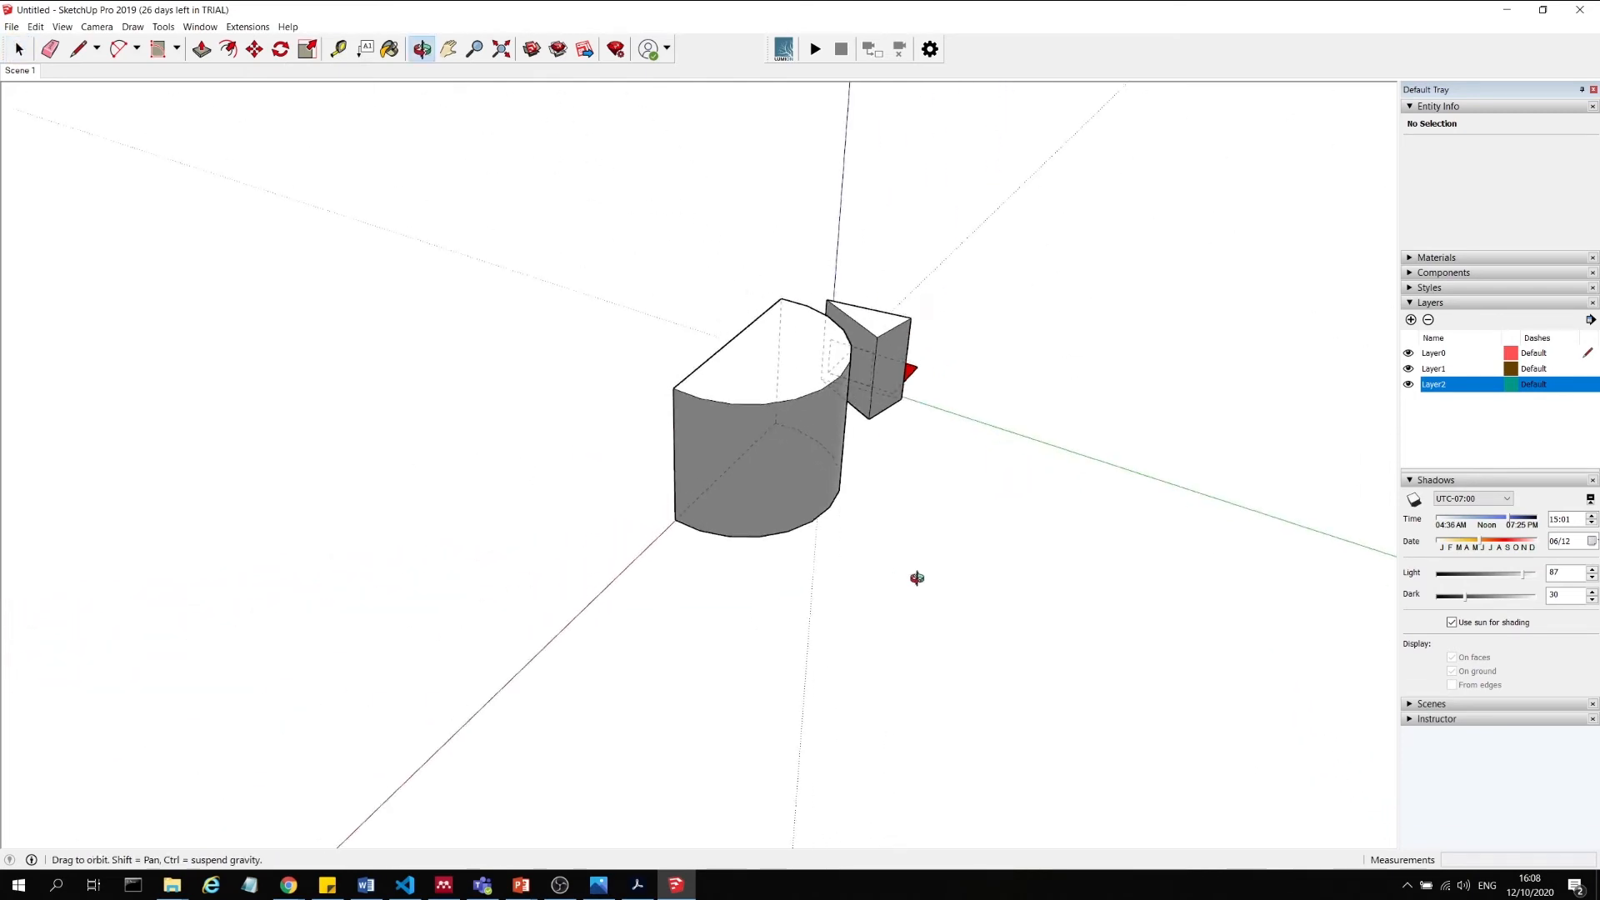
left_click(80, 51)
left_click(607, 599)
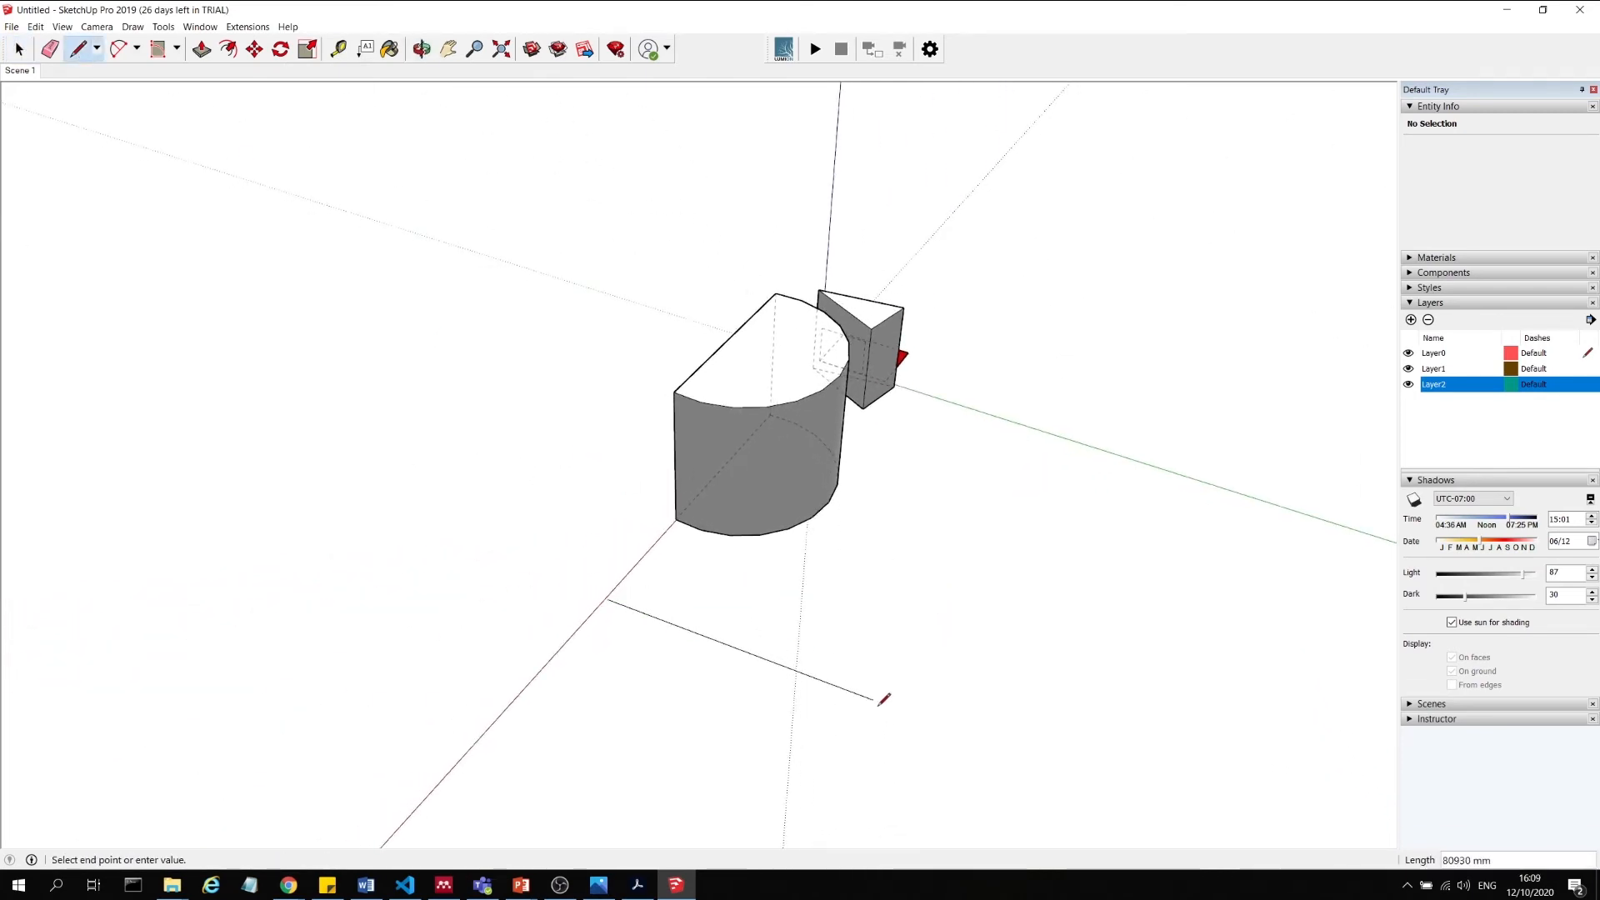
left_click(917, 734)
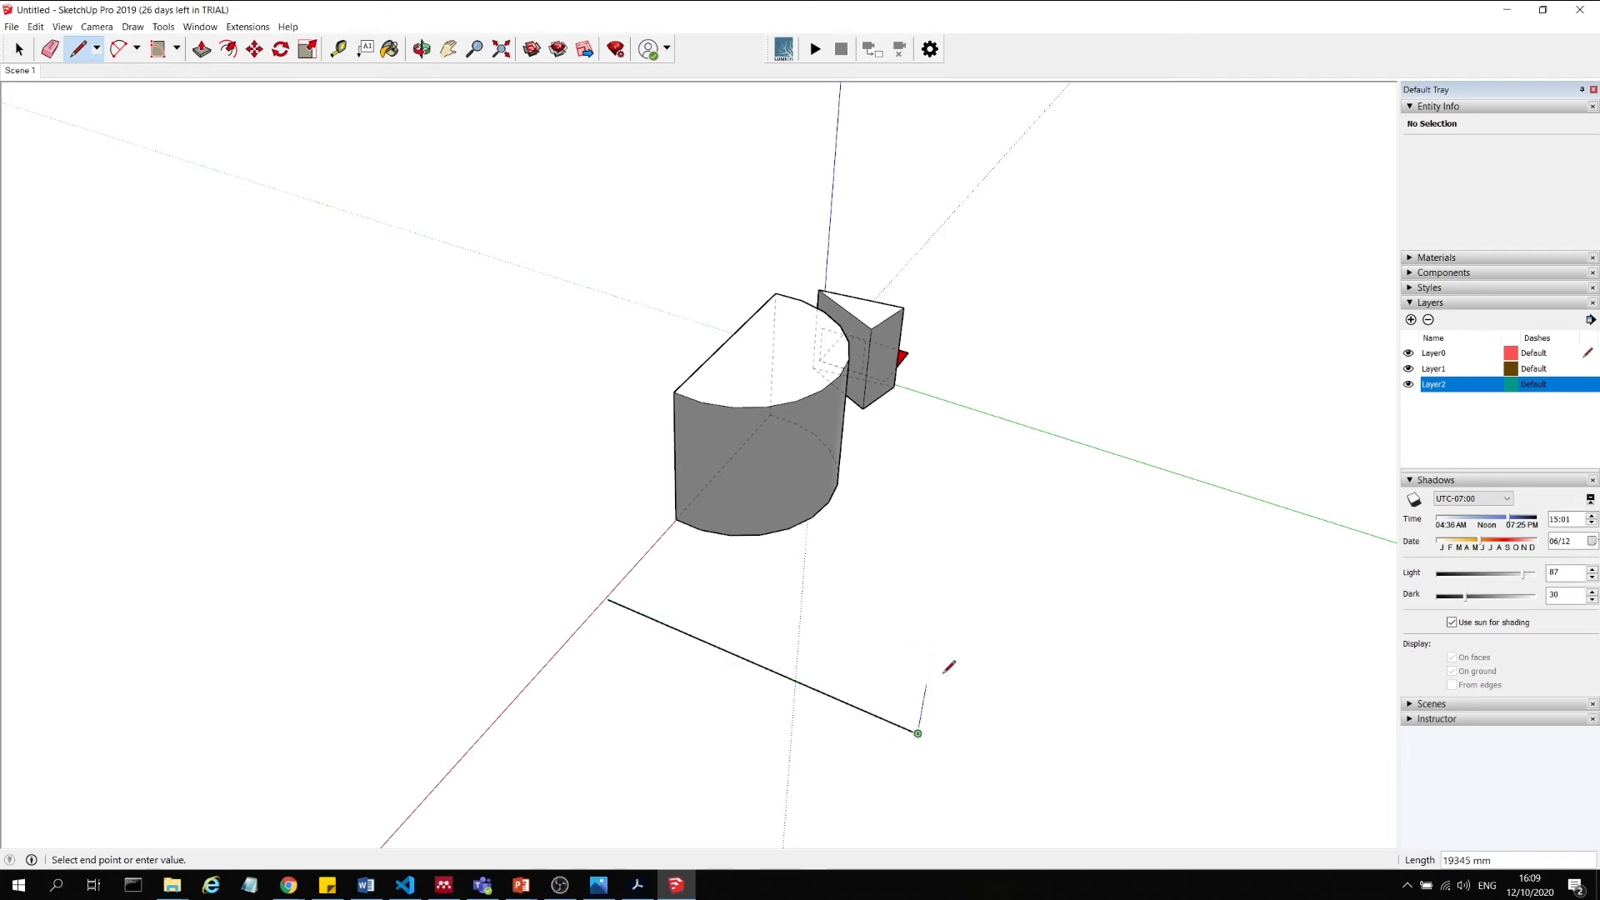
left_click(991, 601)
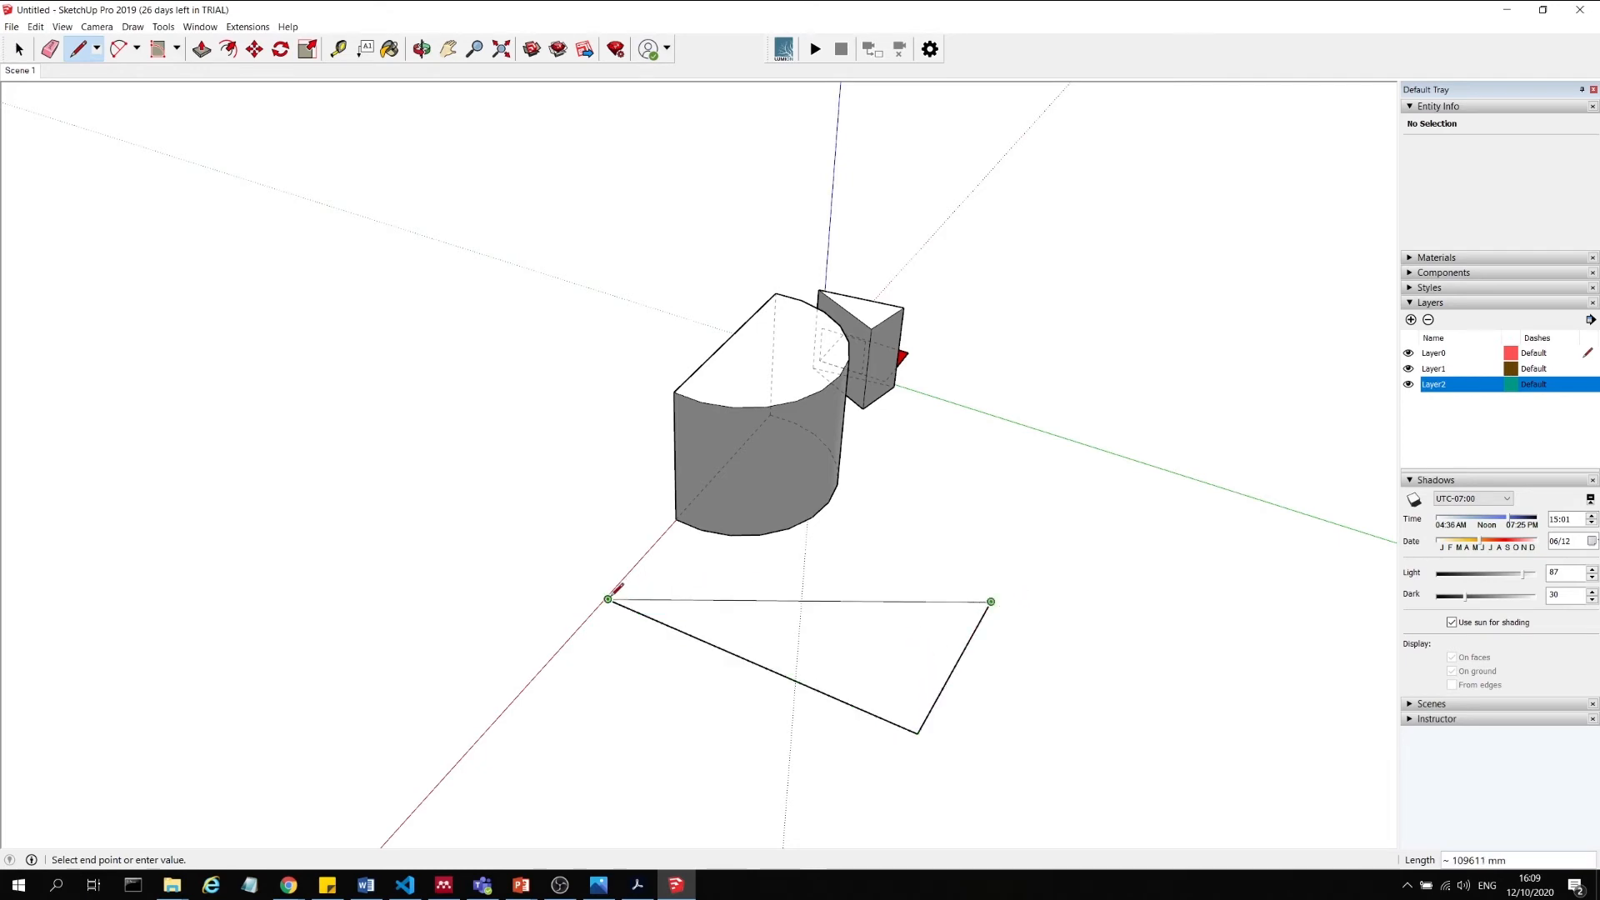
left_click(608, 599)
Enlarge the new red triangle with the Scale tool by stretching it along two directions, and clear the selection.
middle_click_drag(1137, 685, 1077, 524)
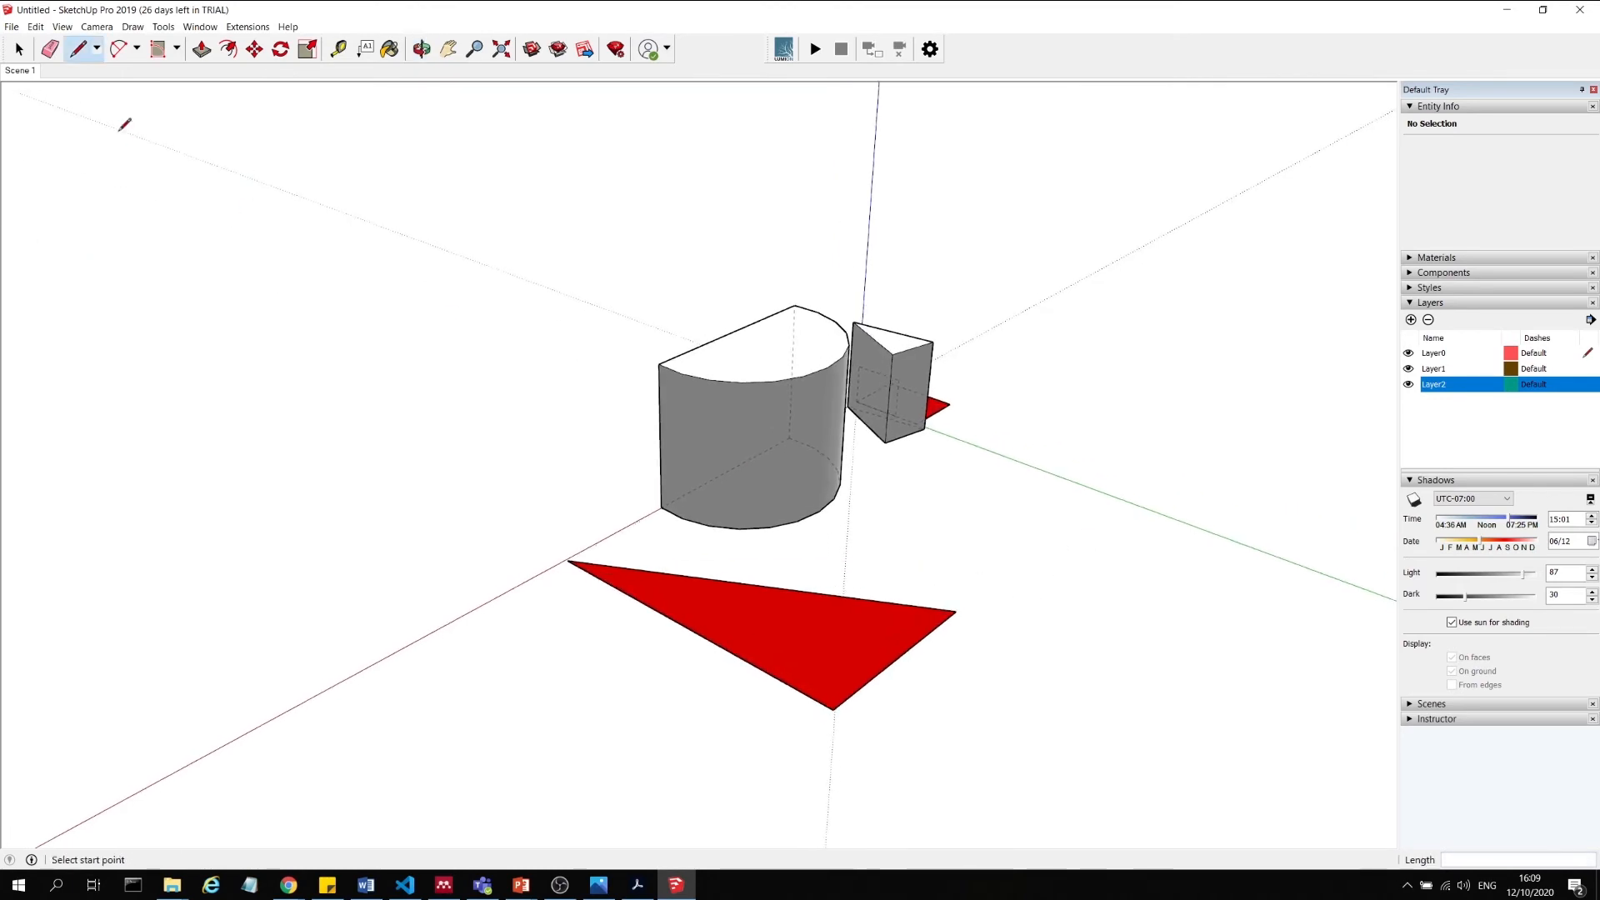
left_click(19, 49)
left_click(306, 52)
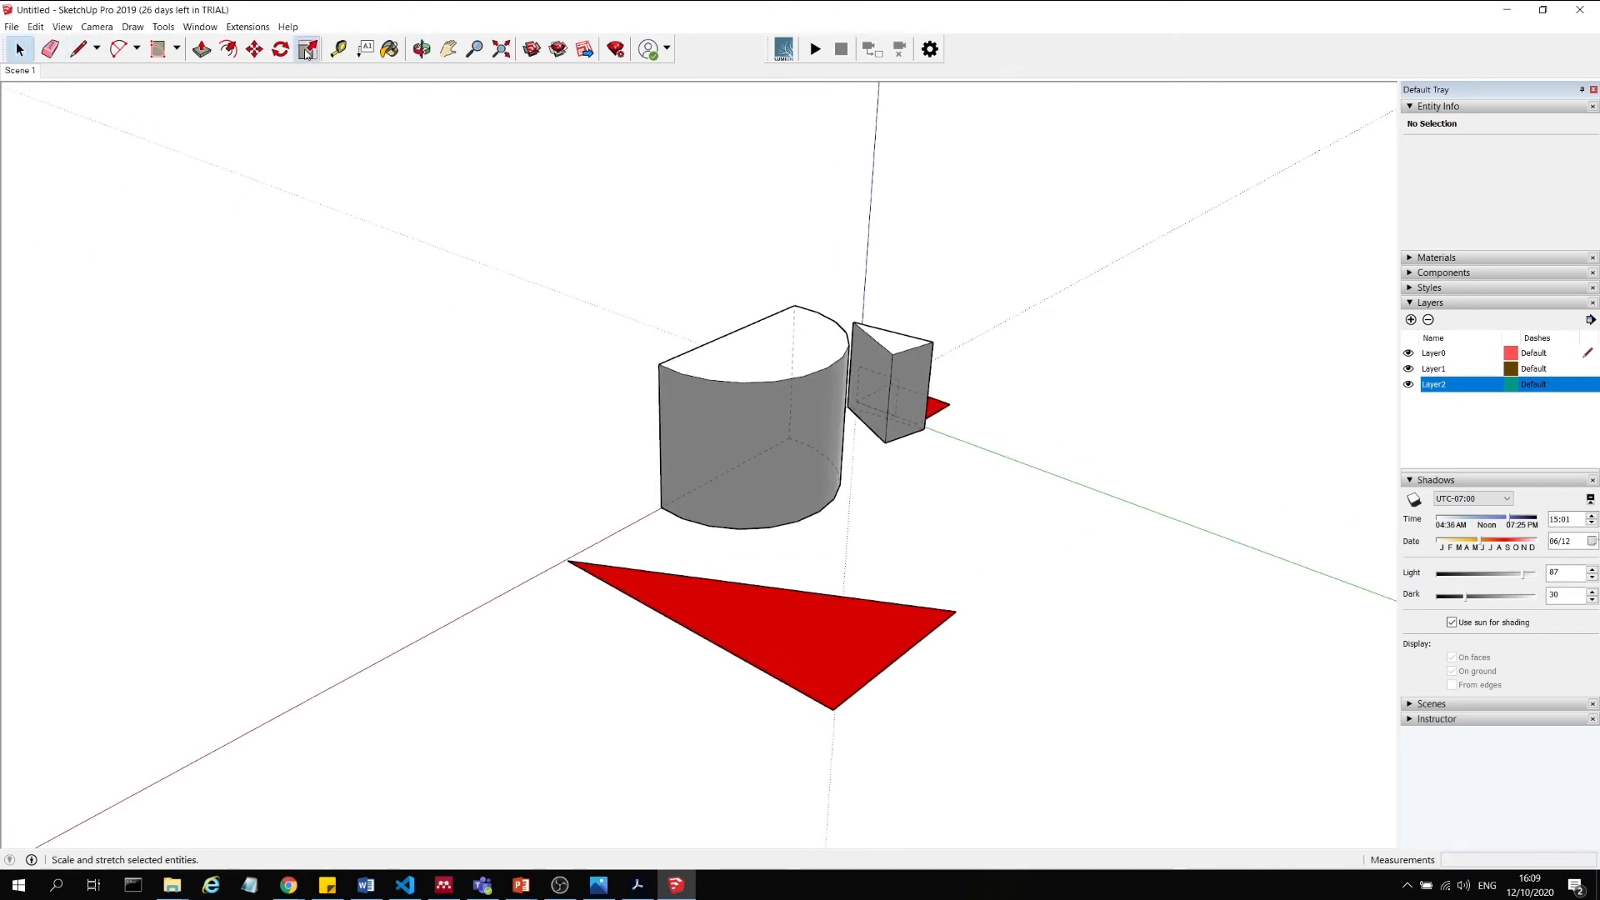
left_click(795, 620)
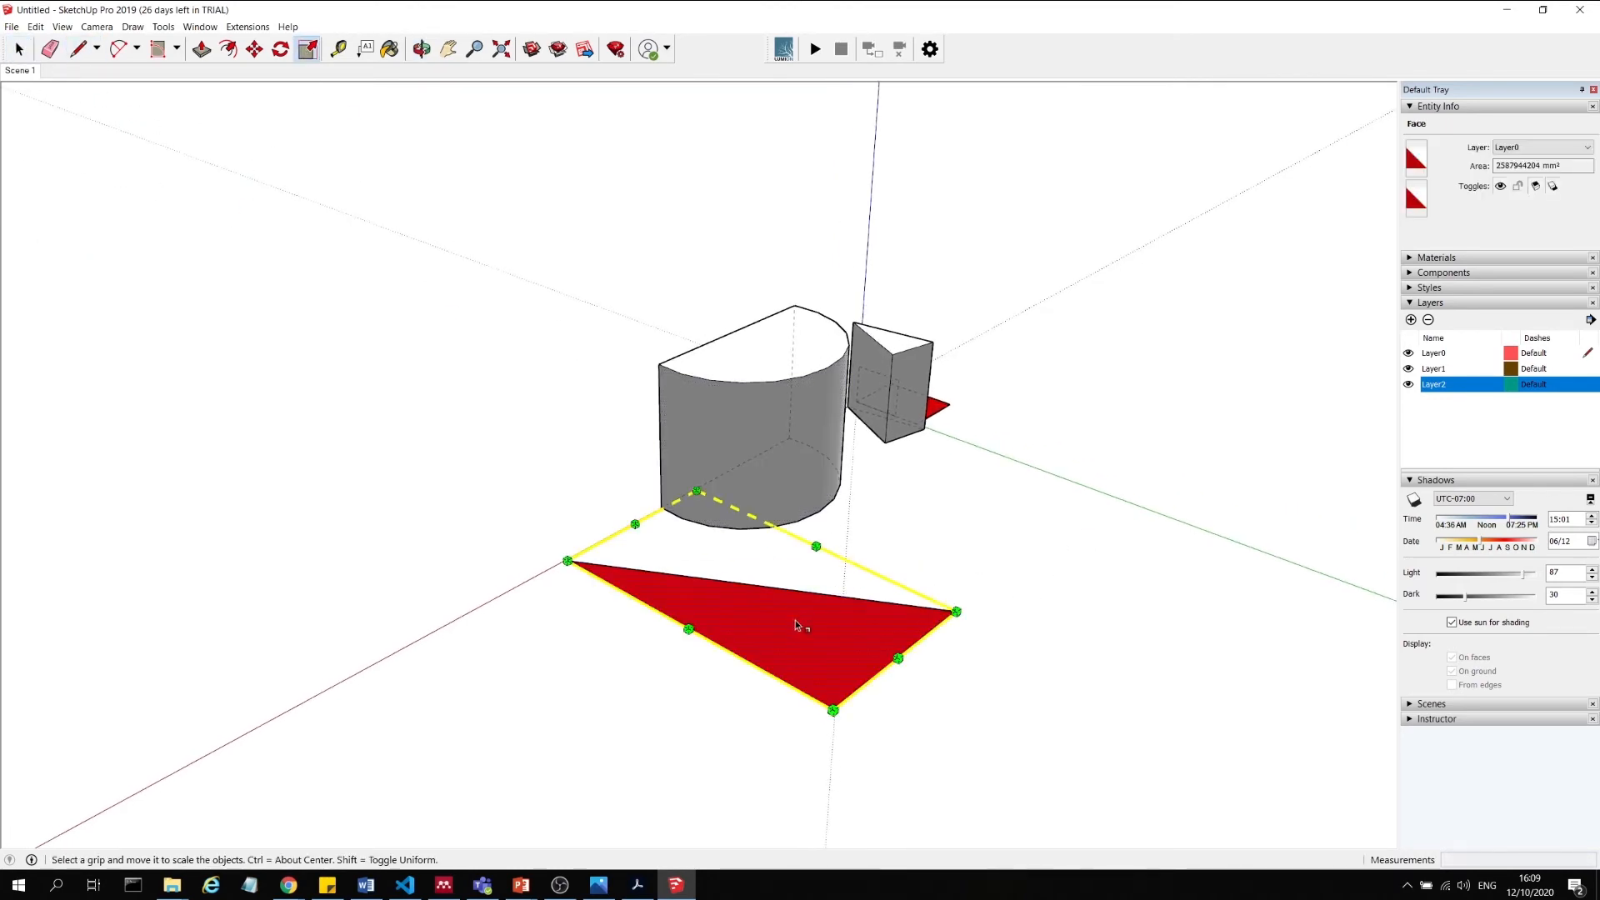
left_click_drag(899, 662, 933, 760)
left_click_drag(844, 573, 995, 554)
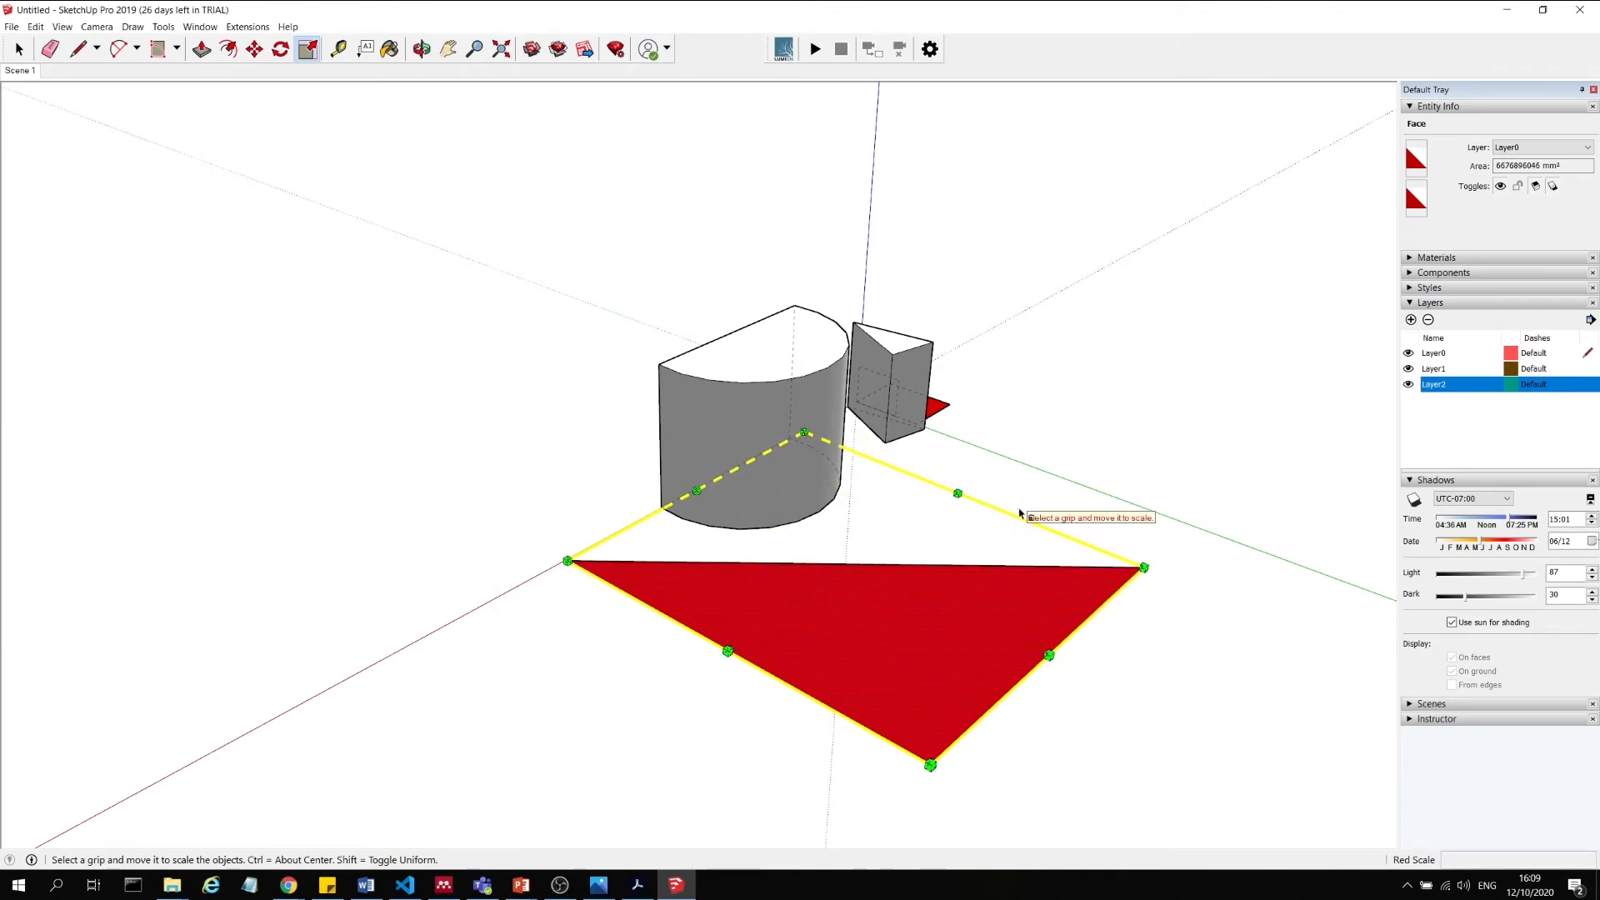
left_click(668, 385)
key("space")
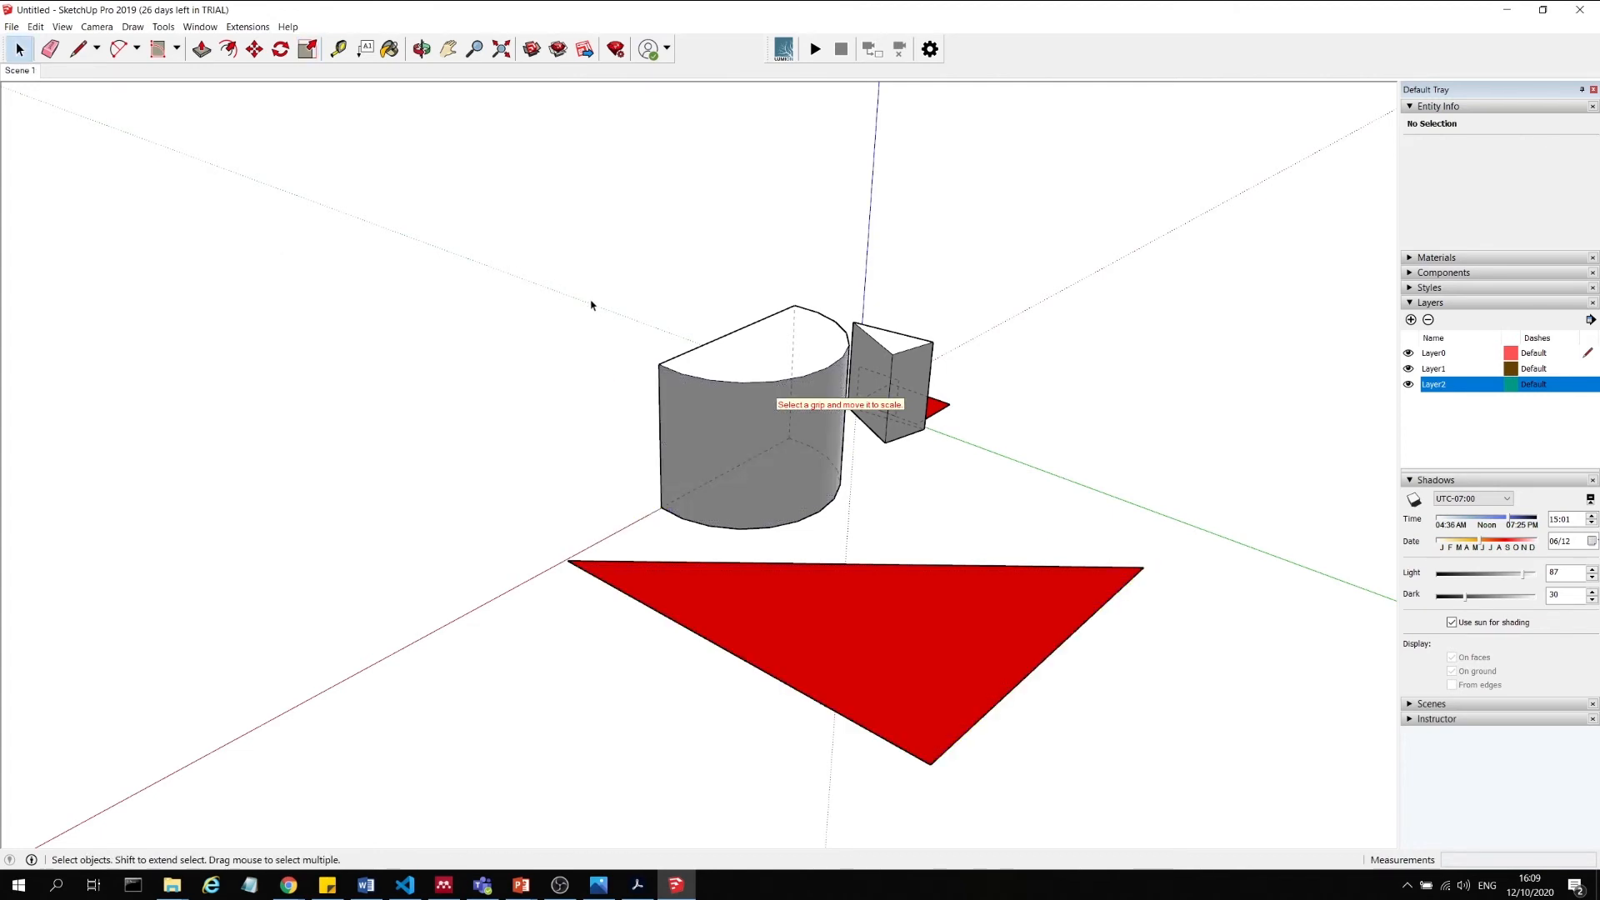
Select the whole half-cylinder and scale it about 1.38 times in height, wider along the red axis, and about 1.80 times along the green axis.
middle_click_drag(1038, 397, 874, 550)
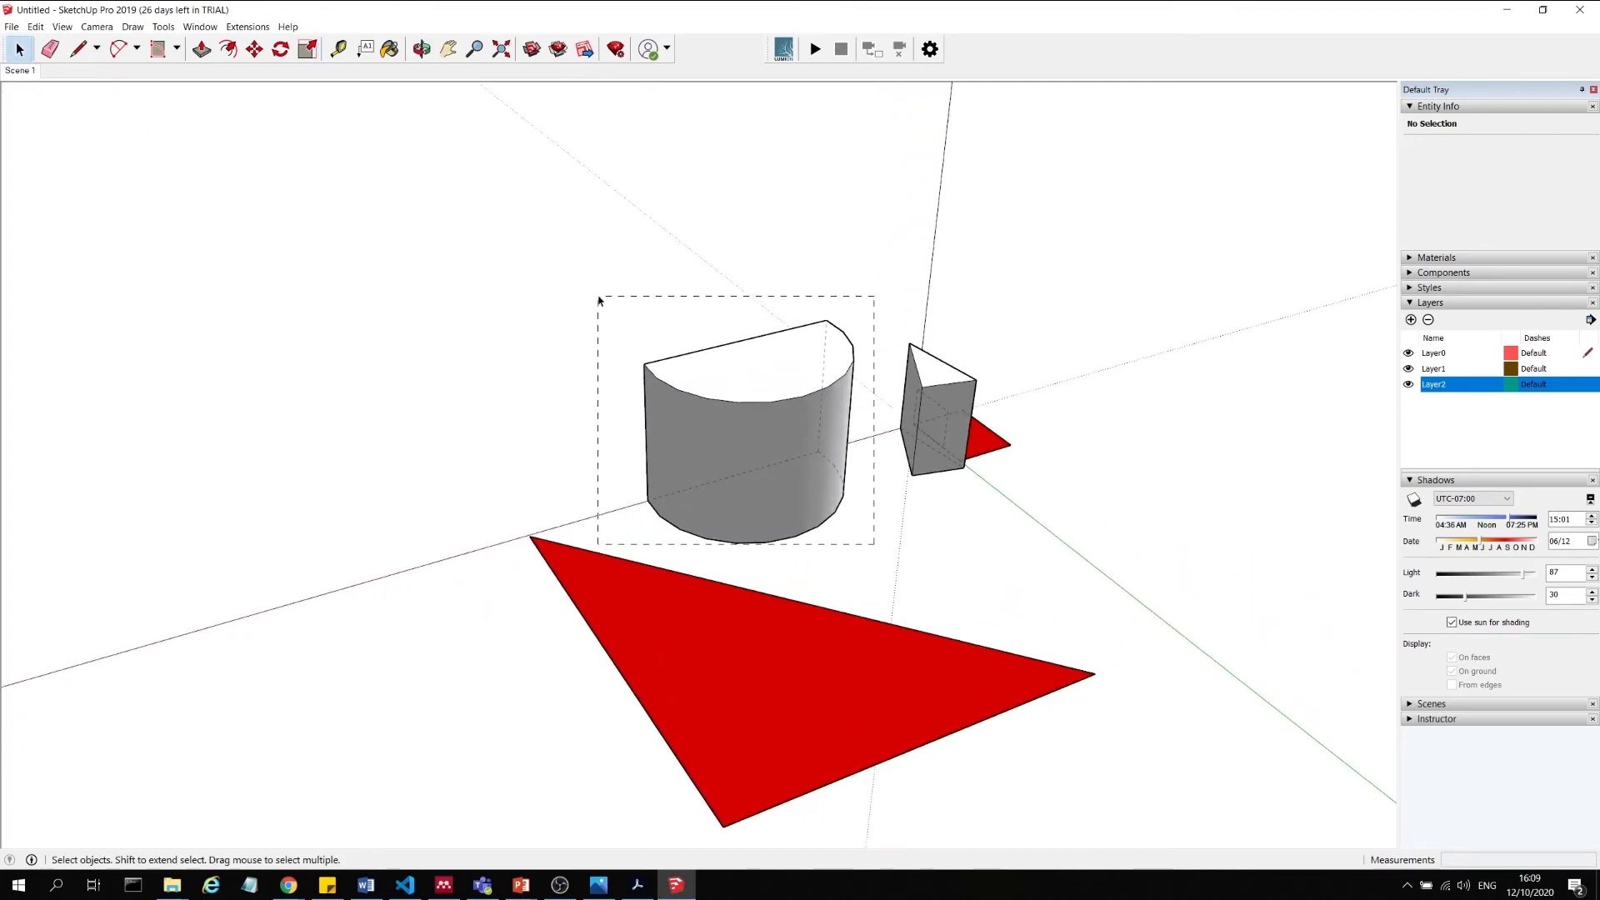
left_click_drag(598, 300, 600, 295)
key("s")
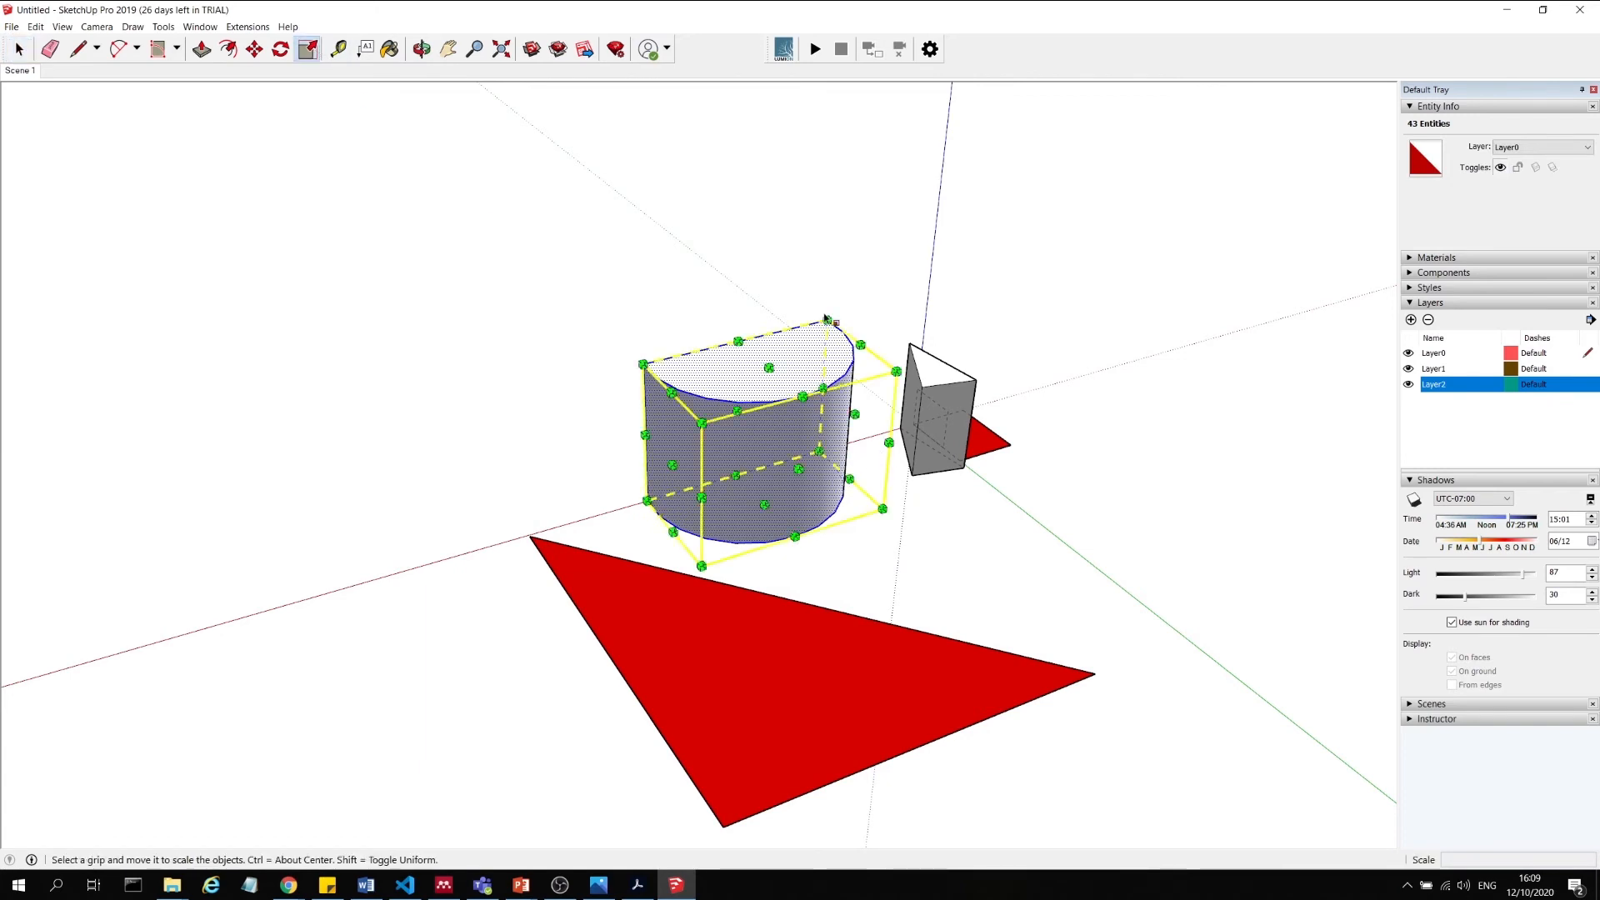
mouse_move(825, 319)
left_mouse_down()
mouse_move(917, 154)
mouse_move(860, 258)
mouse_move(845, 377)
mouse_move(841, 320)
left_mouse_up()
left_click_drag(769, 365, 773, 316)
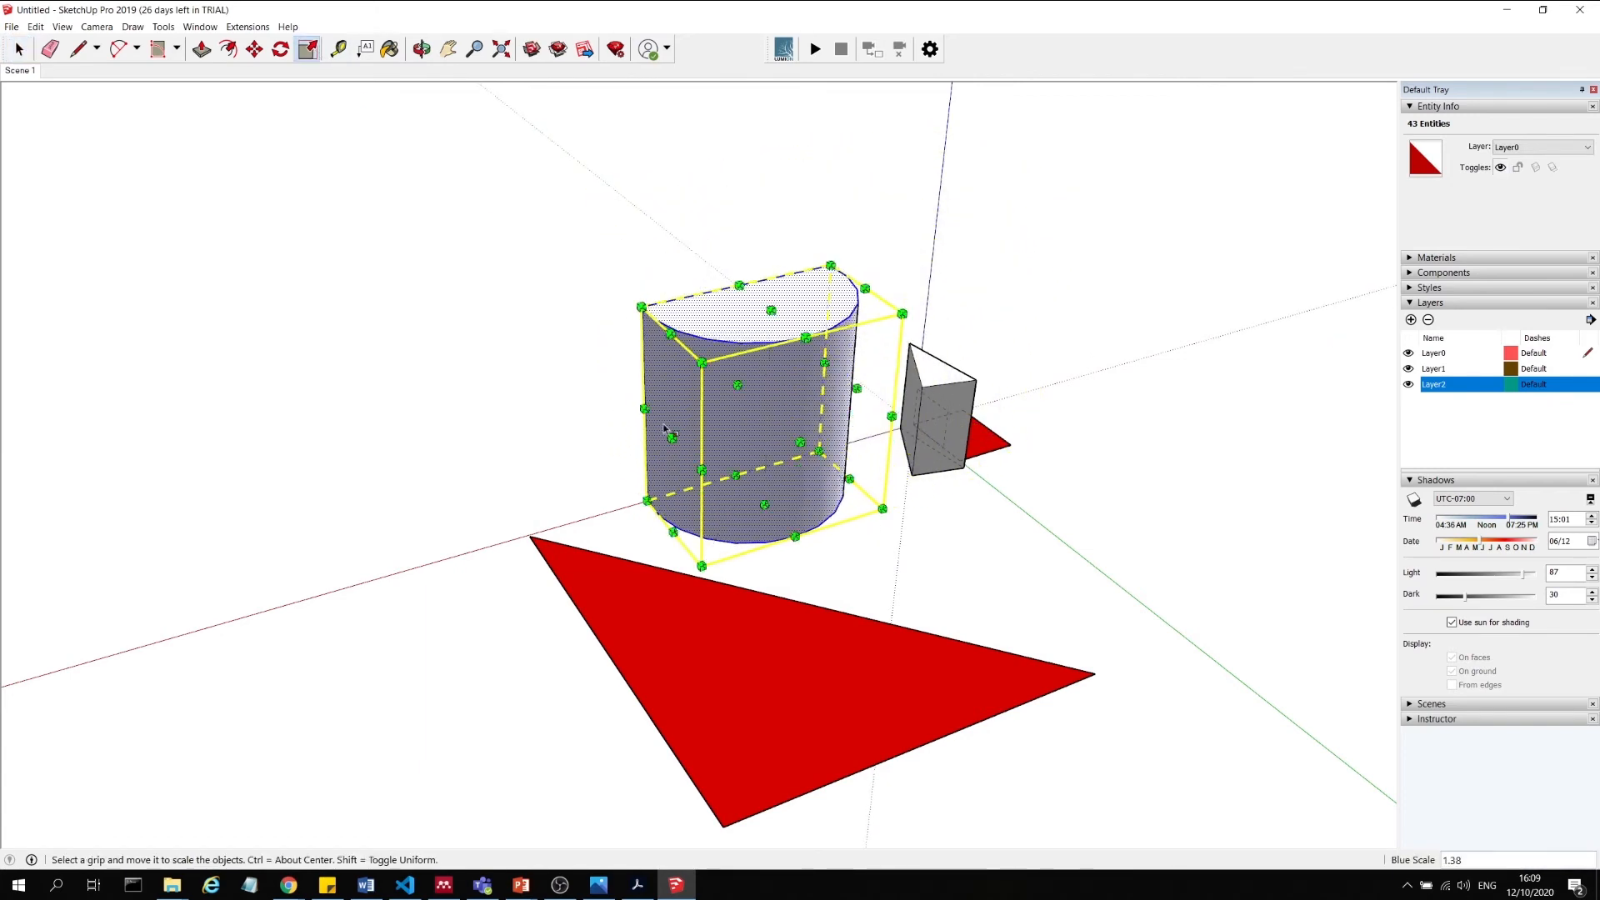
left_click_drag(671, 436, 567, 450)
left_click_drag(755, 458, 810, 505)
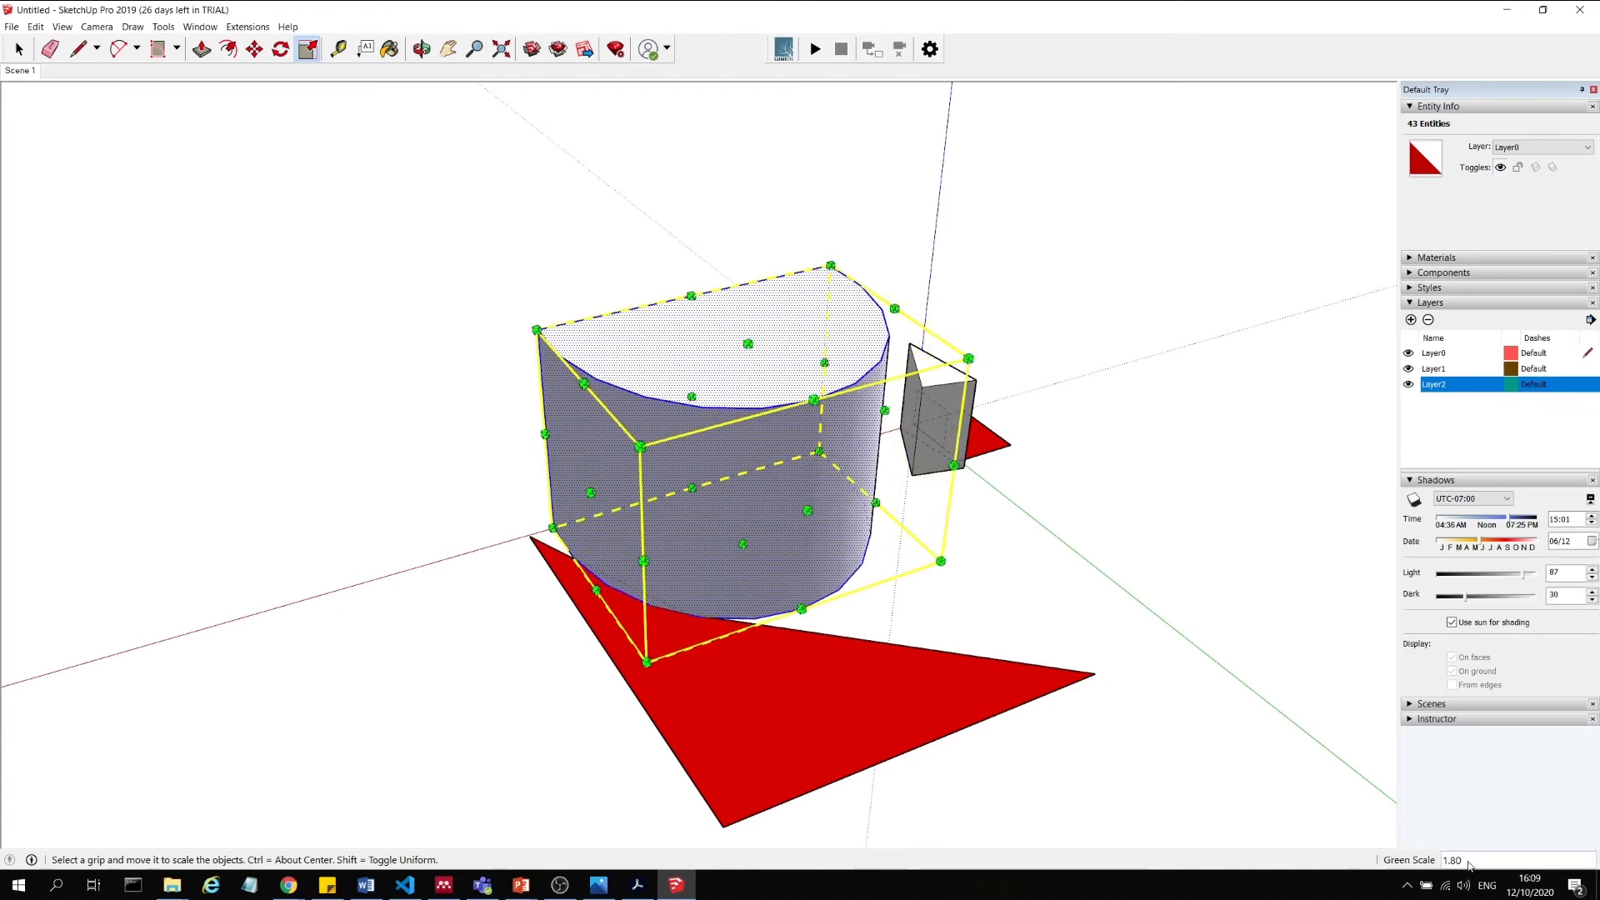
Scale the half-cylinder by exactly 2 along the green axis, undo all of its scaling and deselect it.
left_click_drag(808, 510, 814, 517)
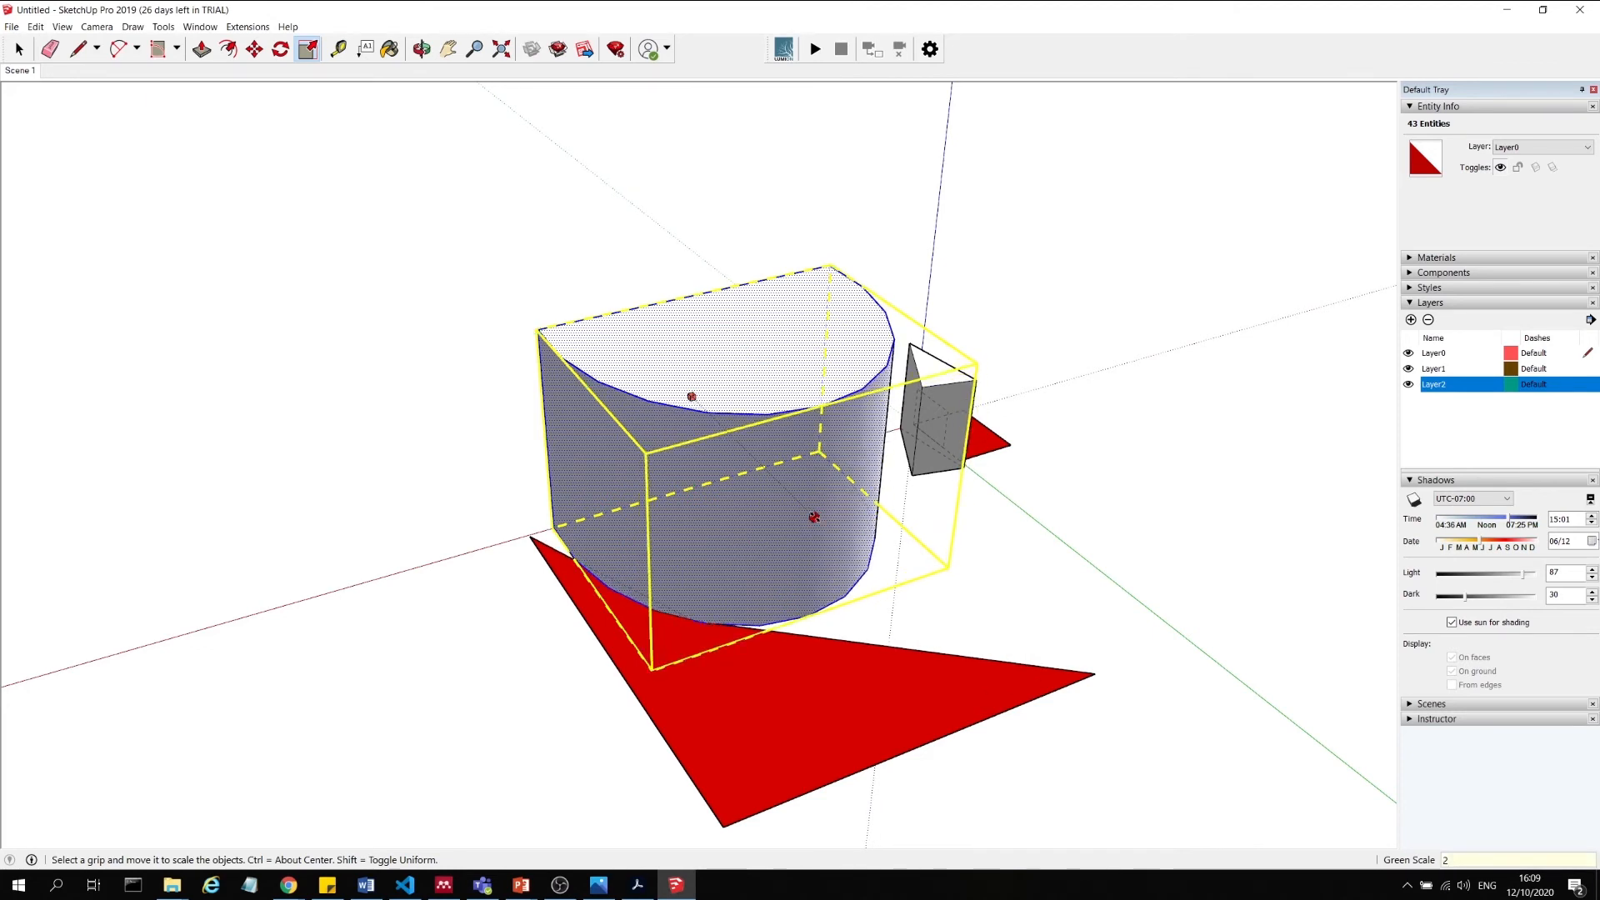
key("Return")
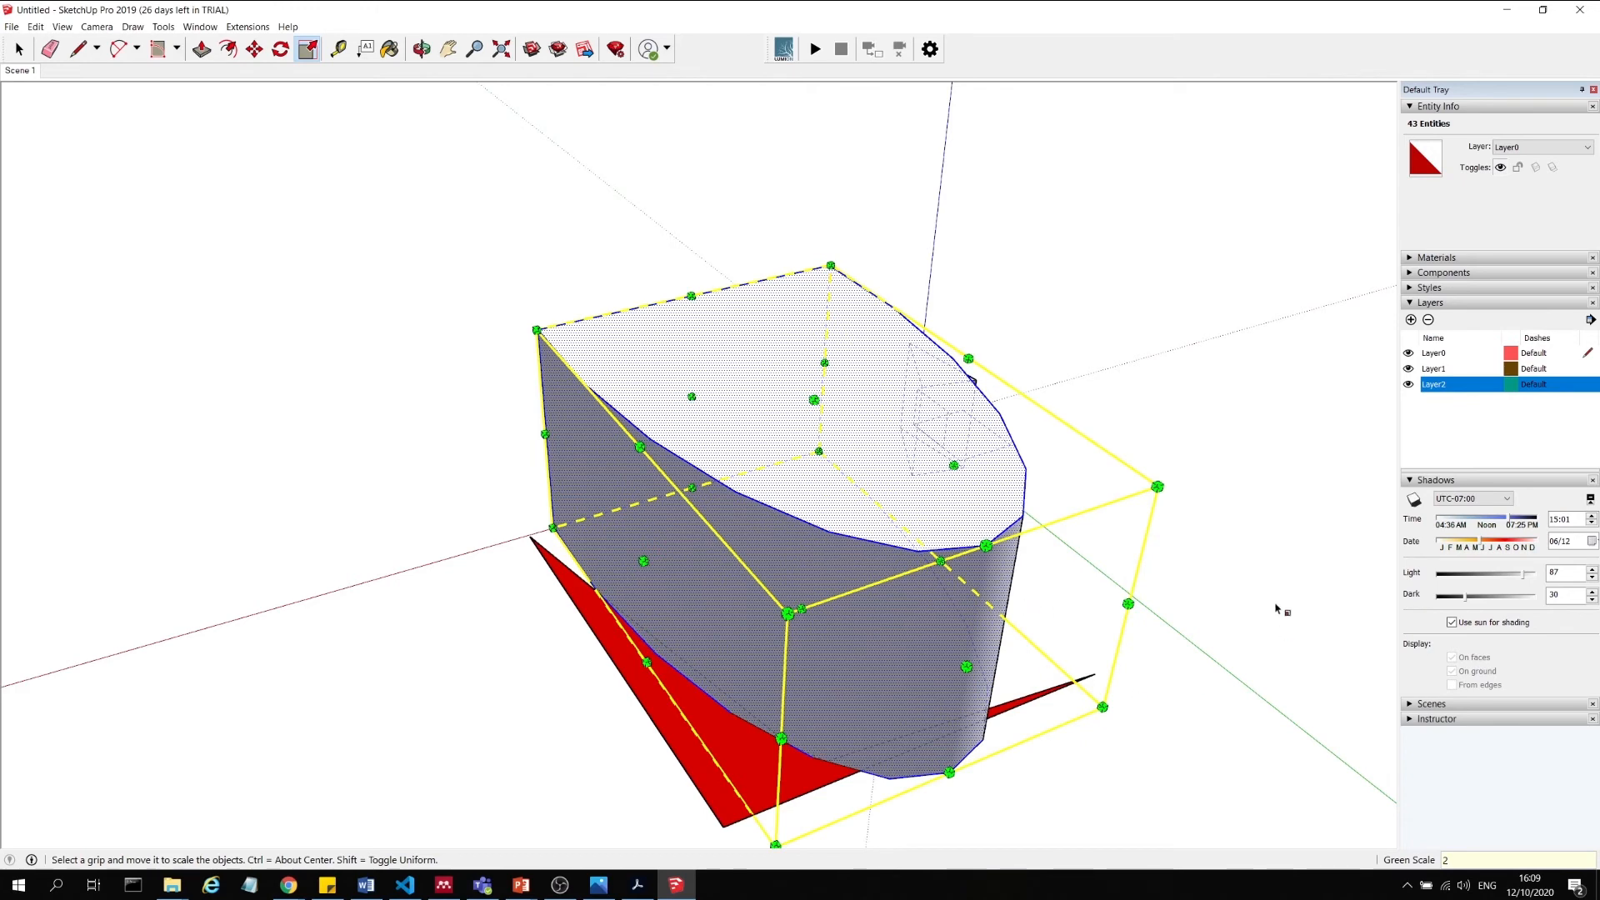
key("ctrl+z")
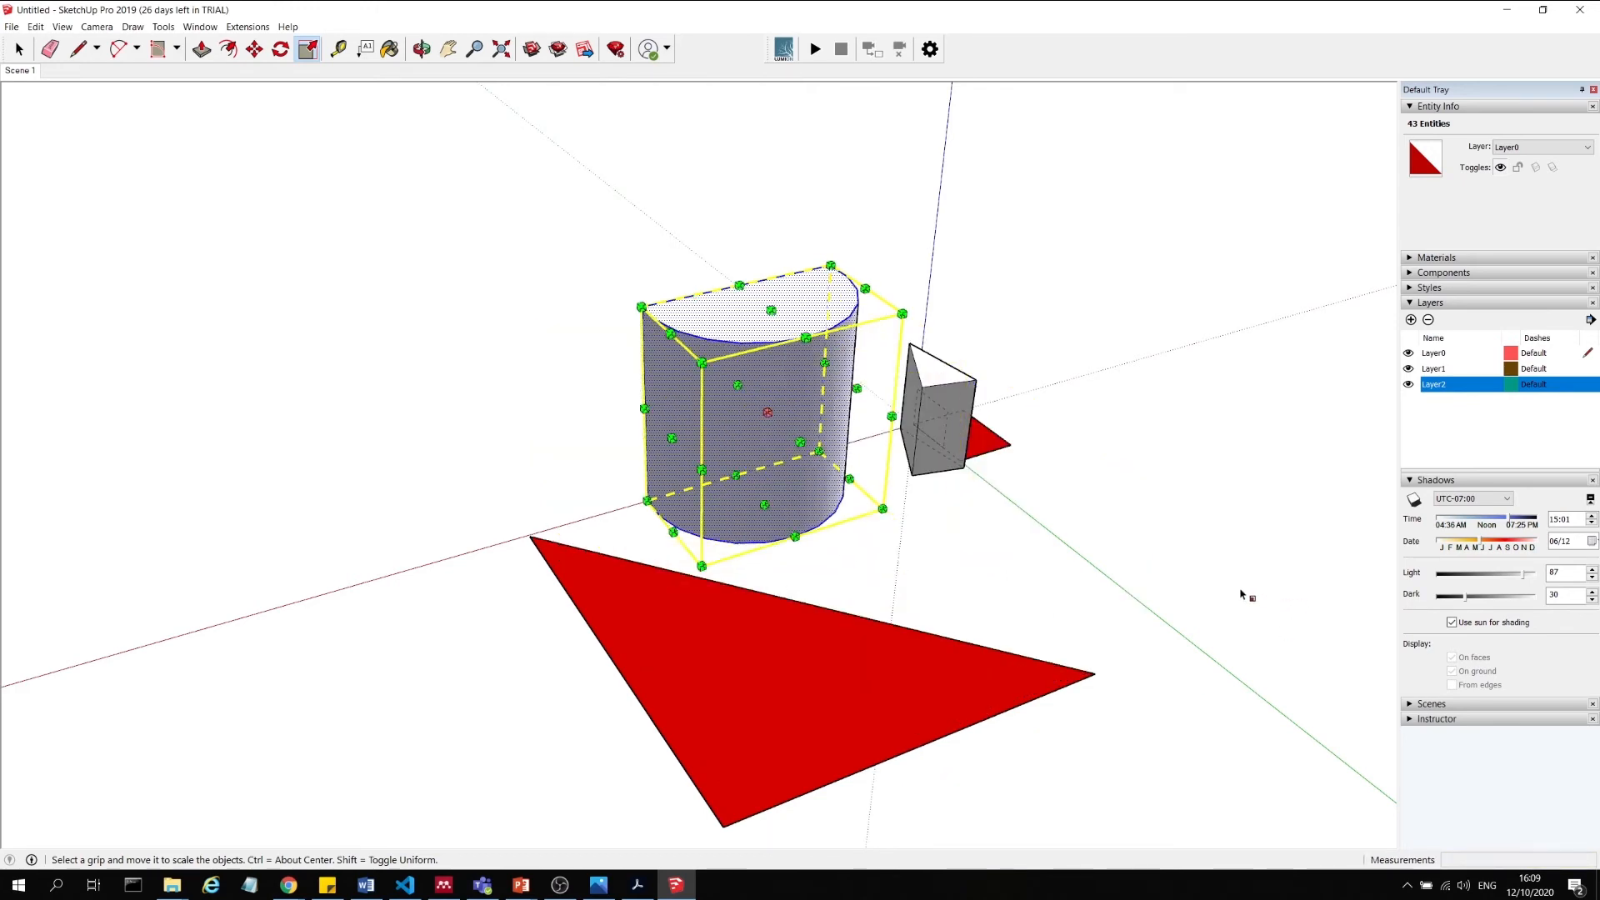
left_click(18, 49)
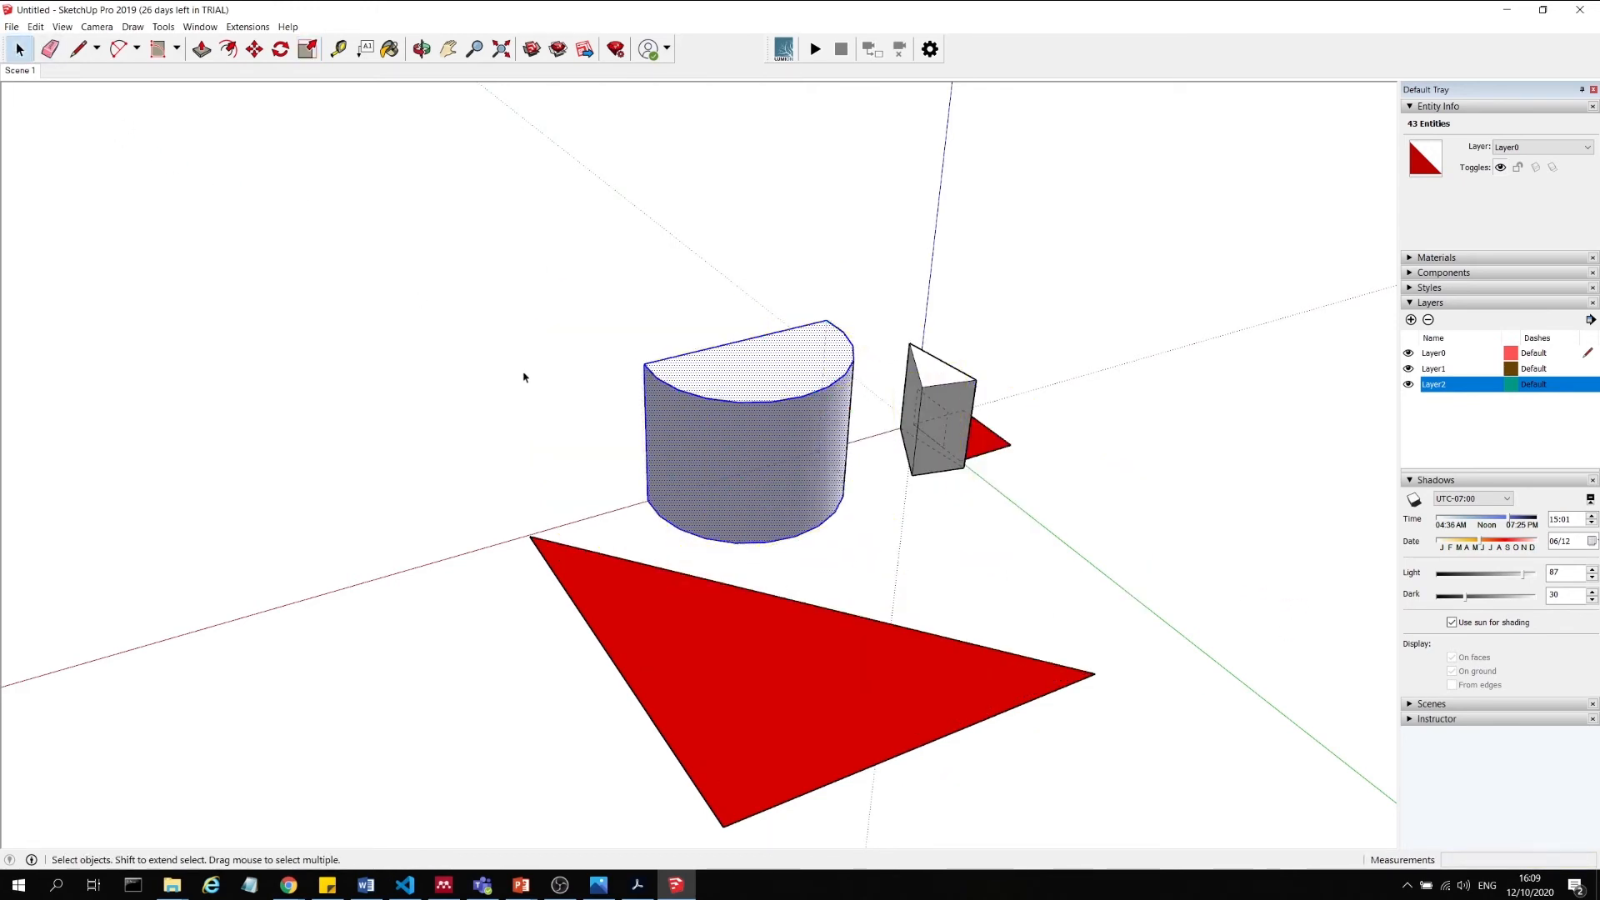
left_click(521, 371)
Rotate the large red triangle 90 degrees on the ground plane about a point inside its face.
left_click(280, 49)
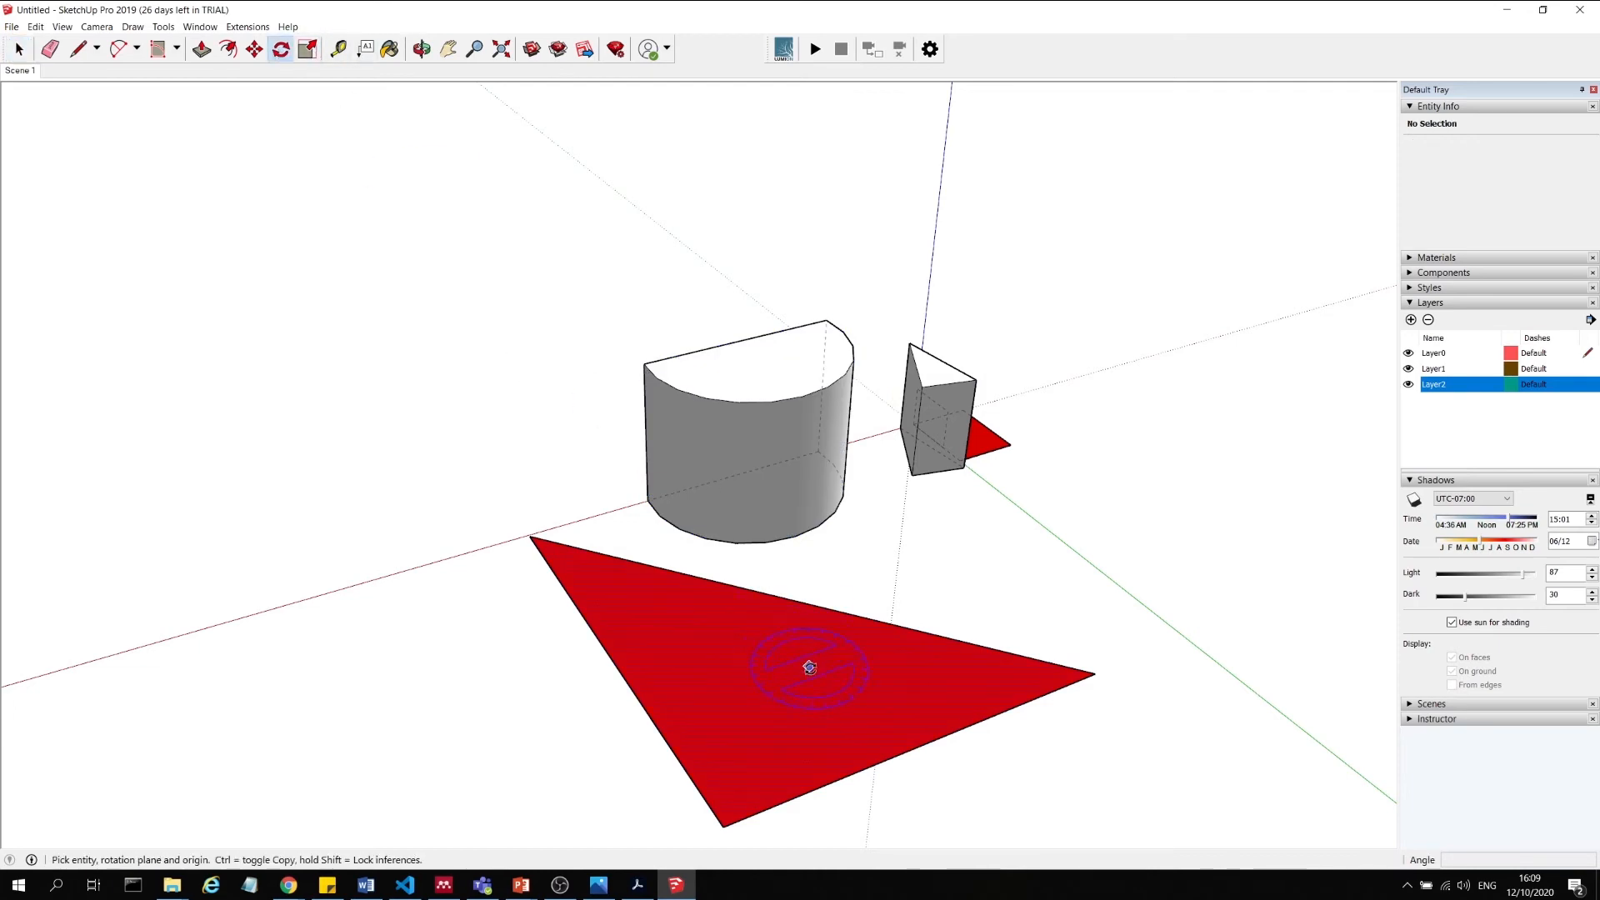
left_click_drag(800, 680, 953, 617)
left_click(1034, 593)
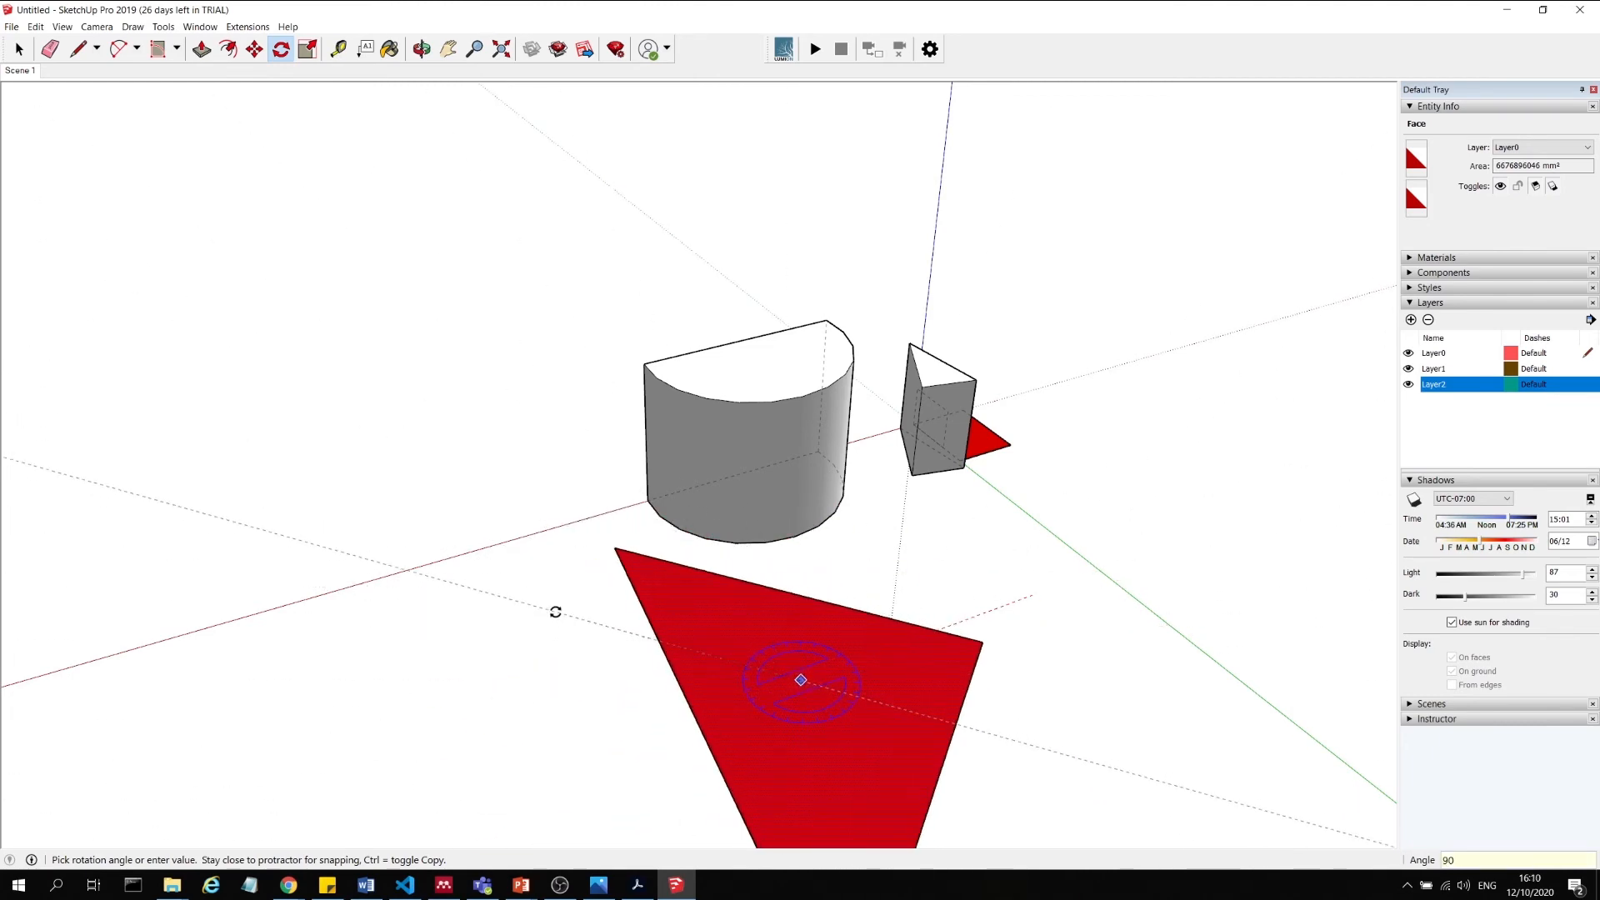
key("Return")
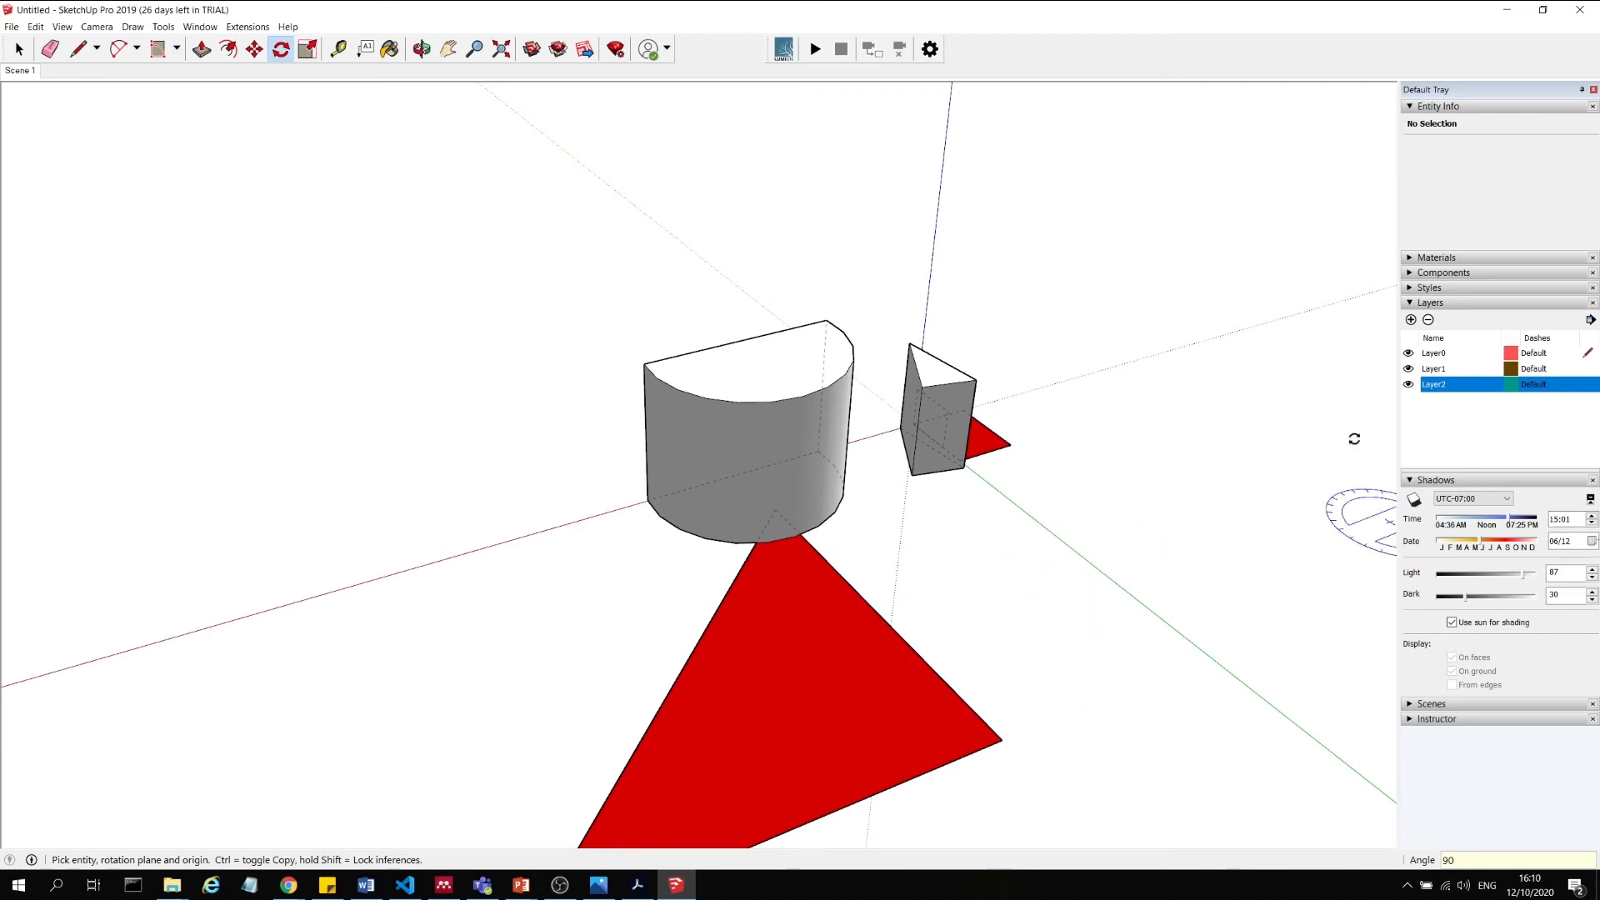
Try to move the large red triangle along the ground and cancel the move.
scroll(1161, 447, "down", 3)
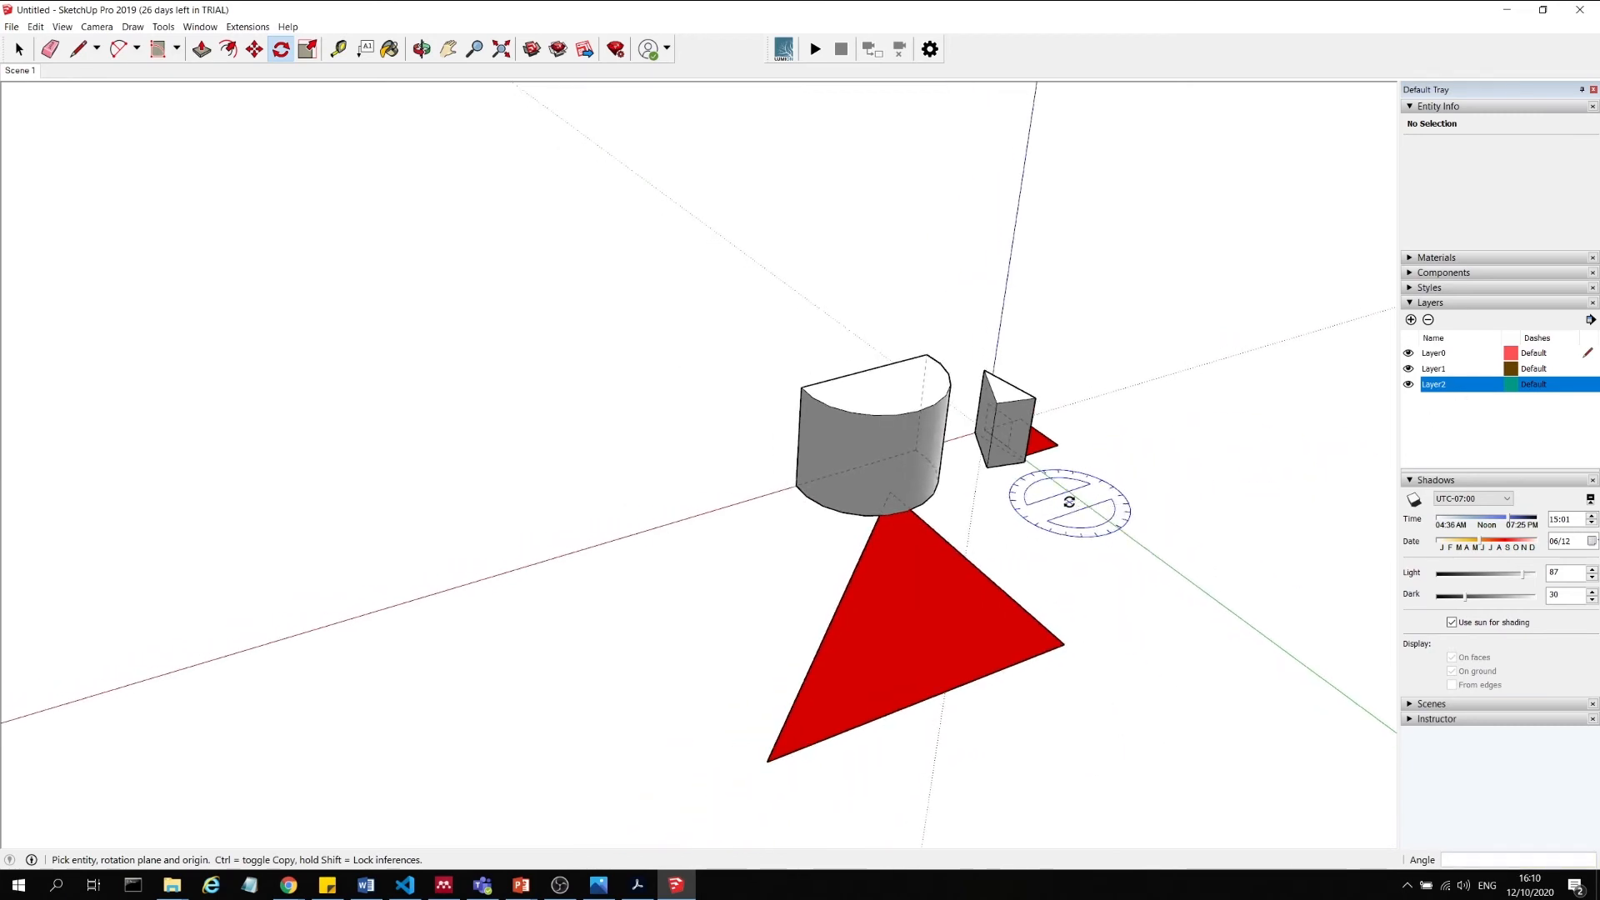
left_click(254, 48)
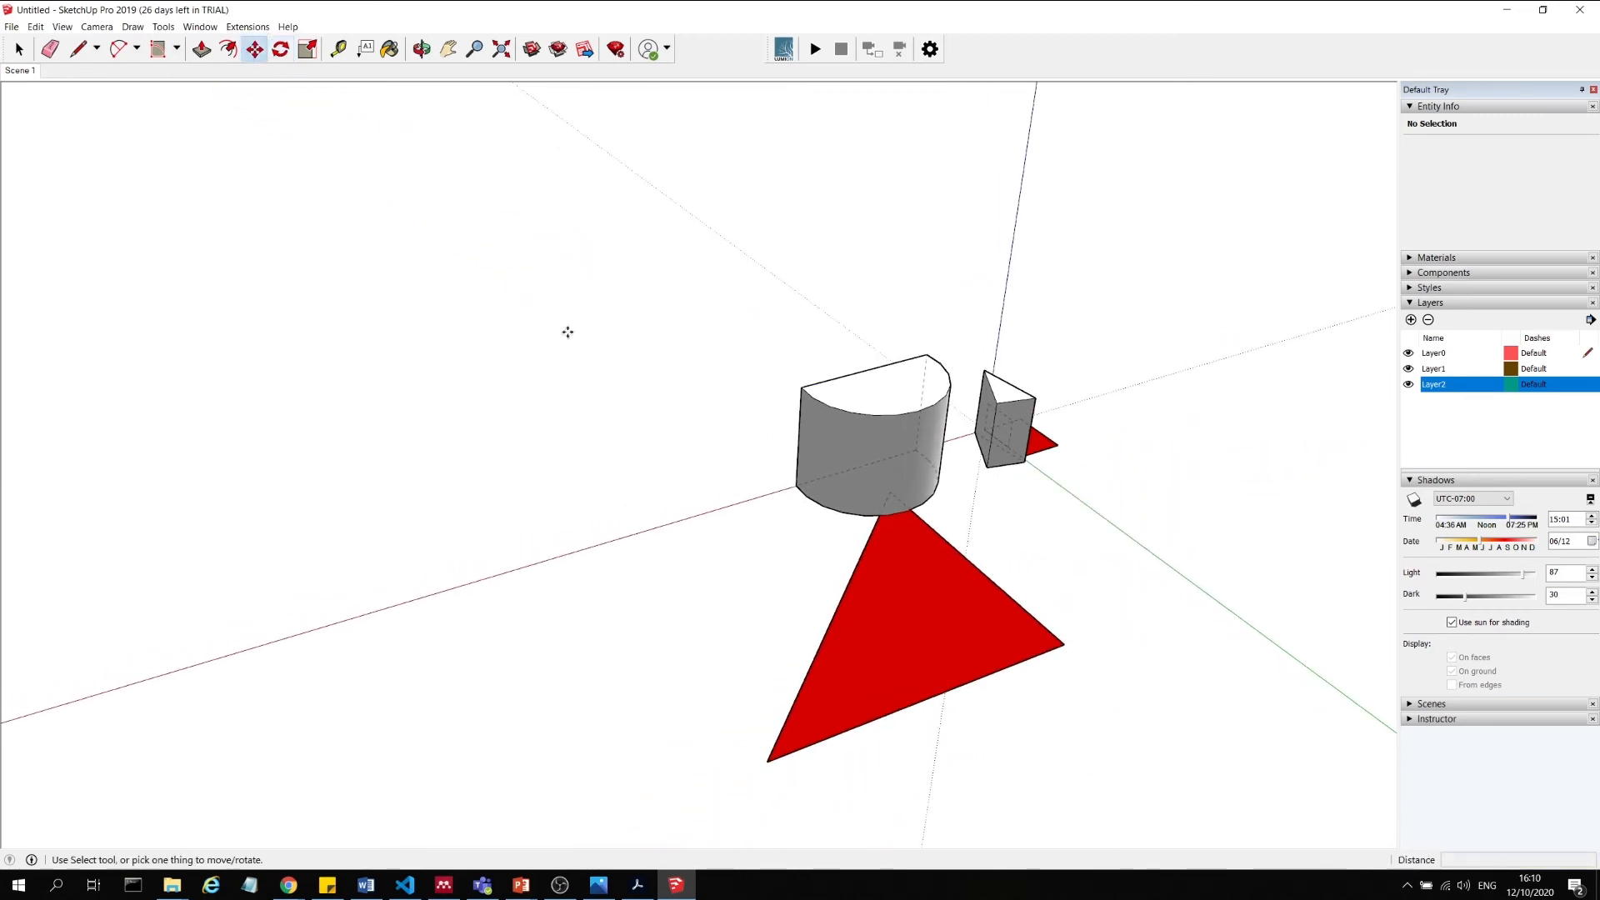
left_click(941, 624)
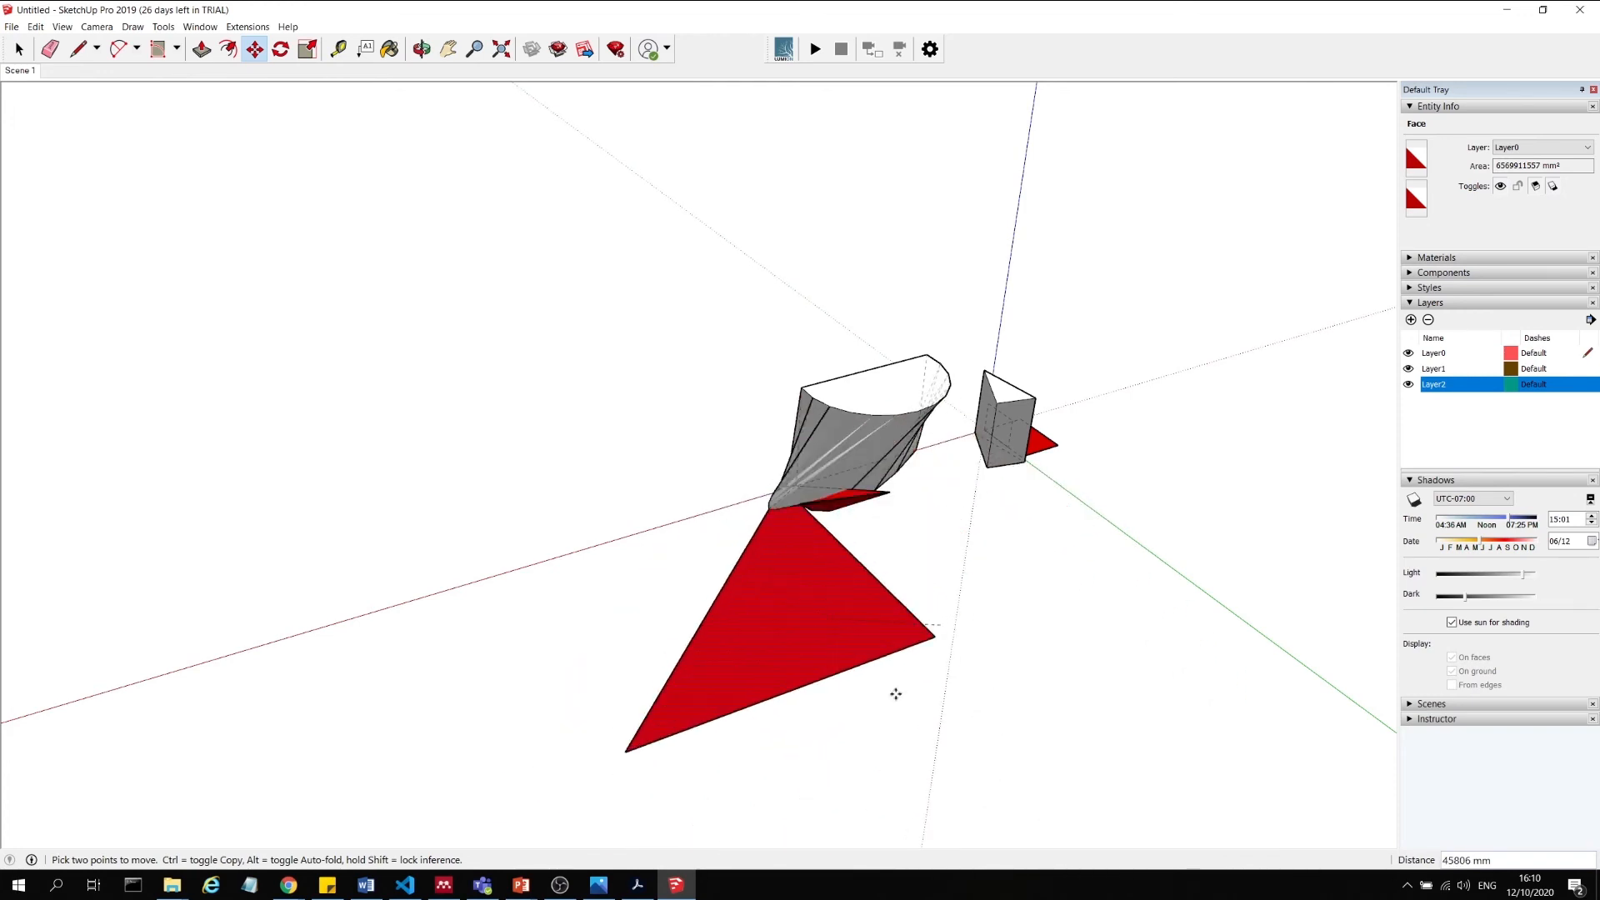
key("Escape")
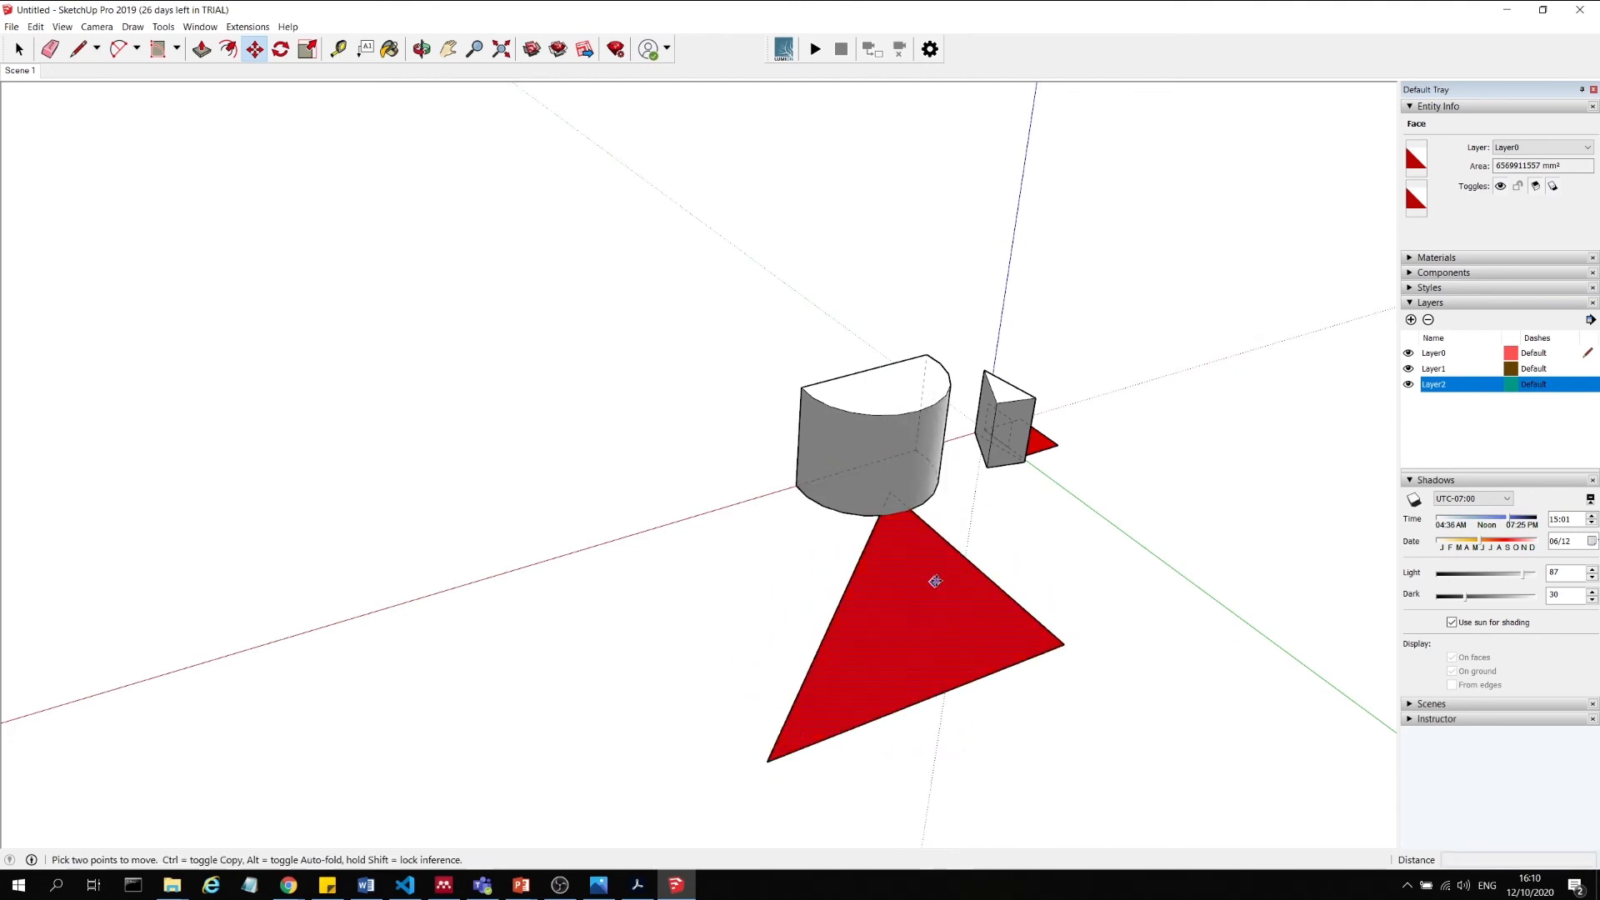
Draw a rotated rectangle of about 64039 by 124459 mm from the red axis and push/pull it up about 70241 mm into a box.
left_click(156, 50)
left_click(454, 587)
left_click(610, 542)
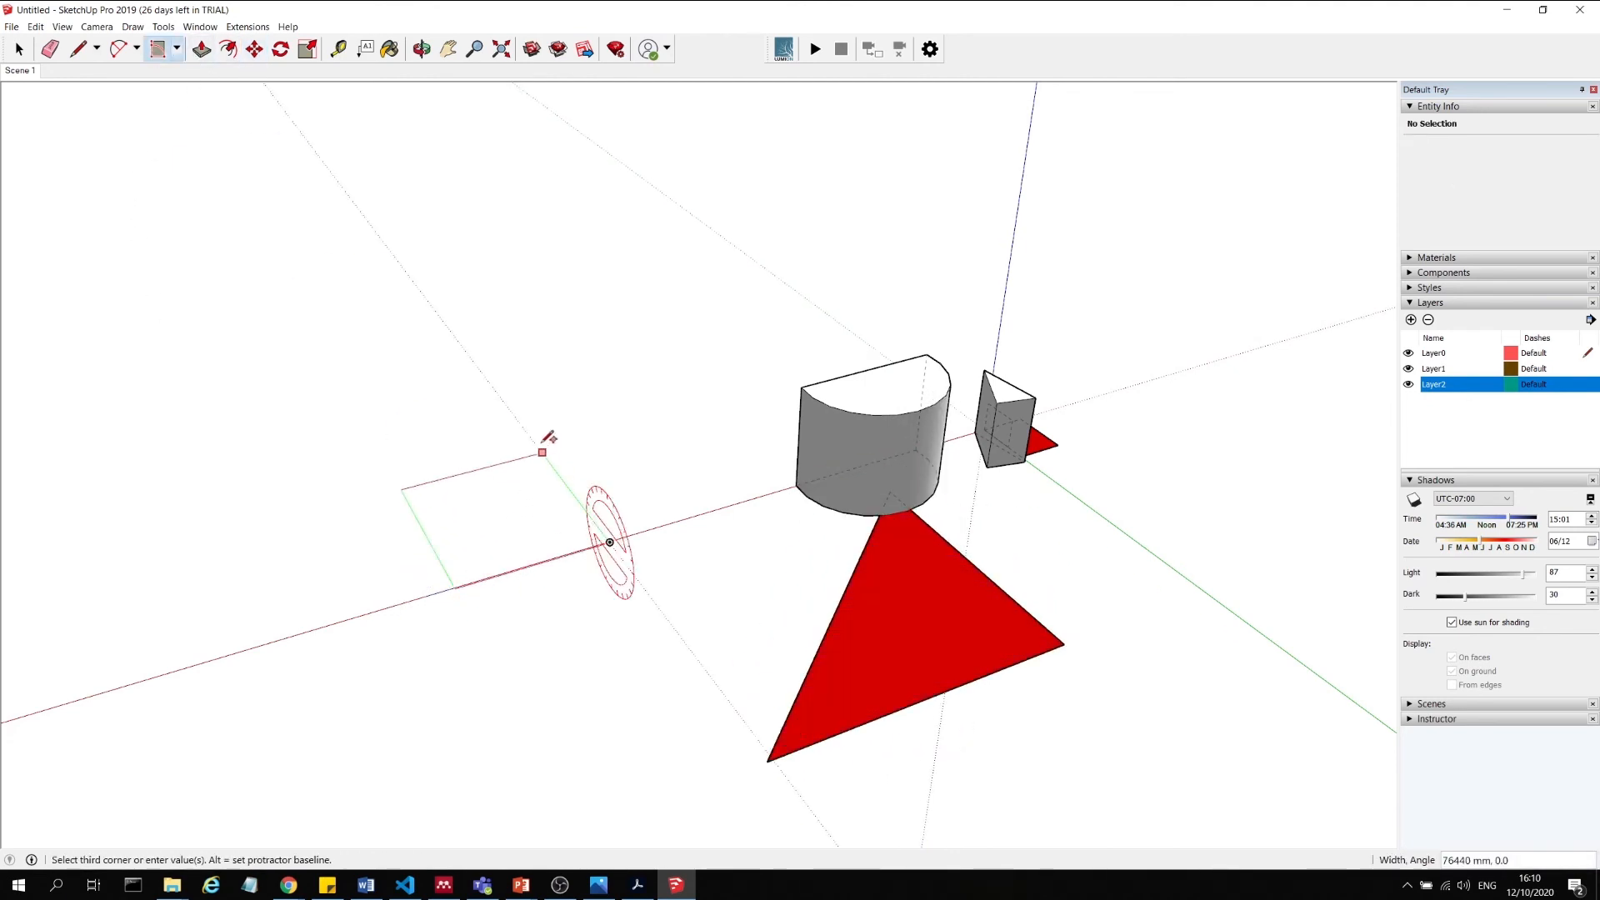
left_click(504, 405)
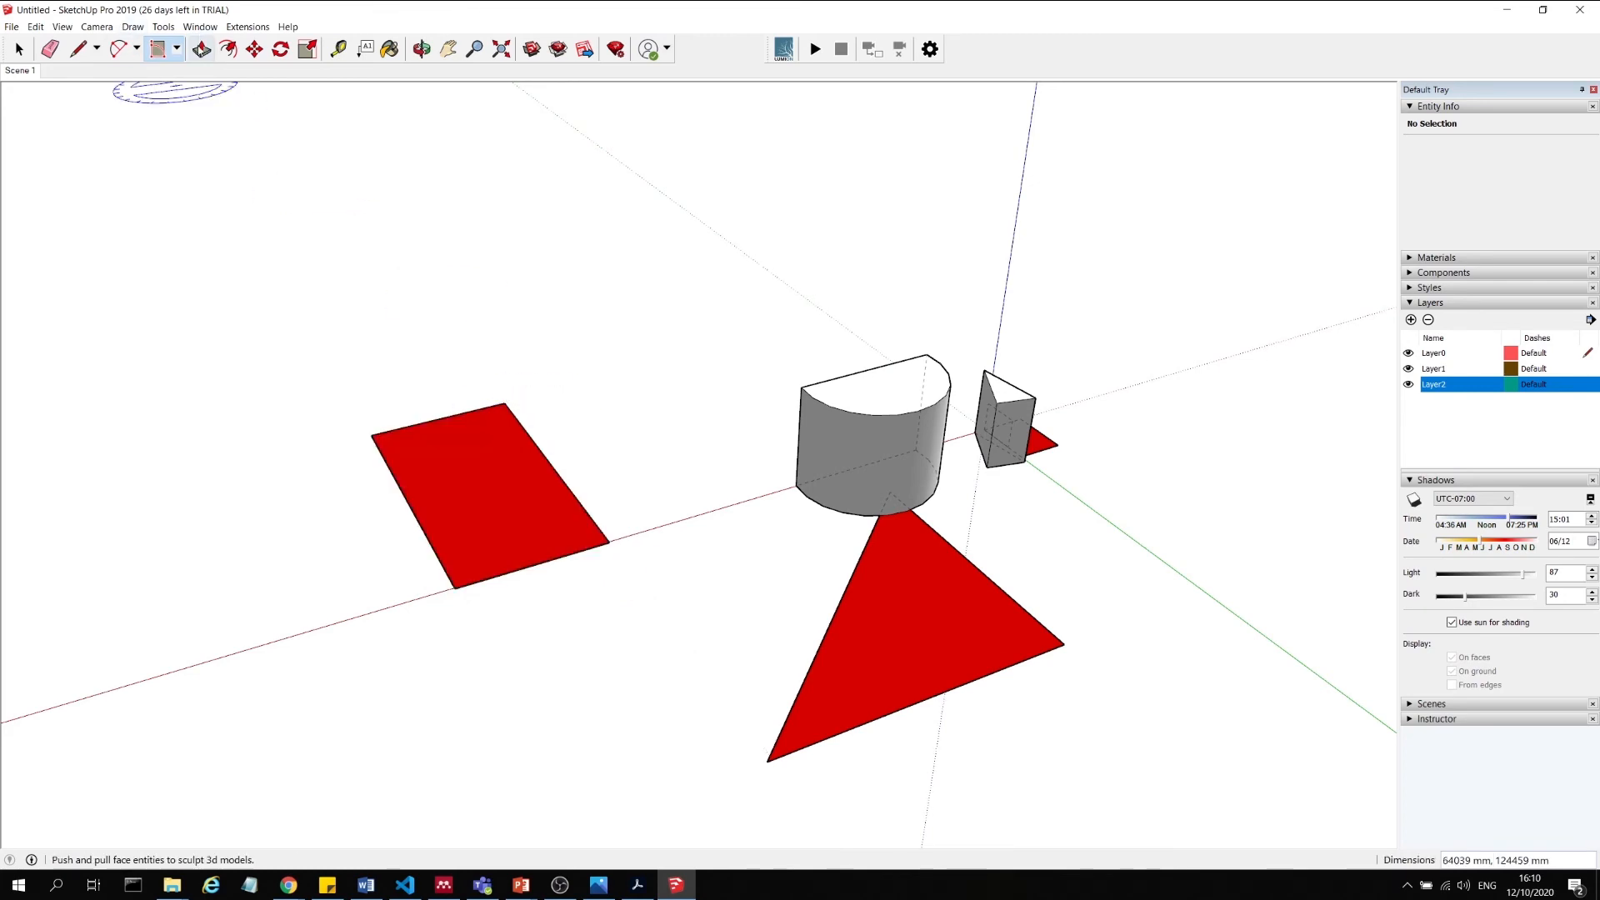
left_click(201, 49)
left_click(518, 517)
left_click(584, 368)
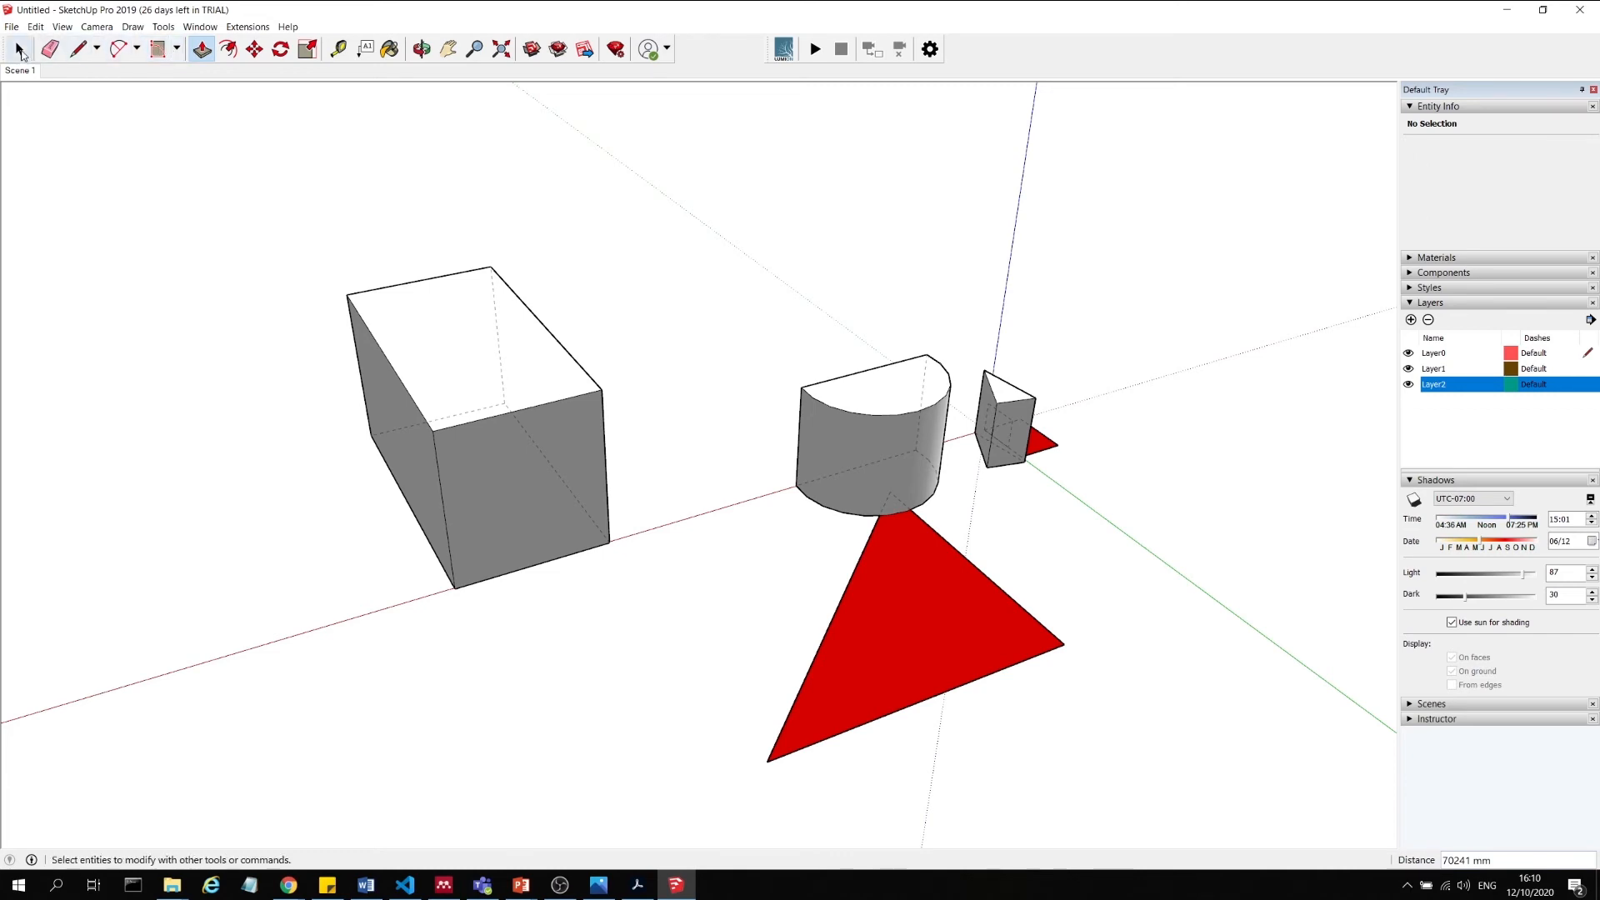
Select the new box's top face, side face and upper edge one at a time to examine its separate entities.
left_click(20, 51)
left_click(428, 324)
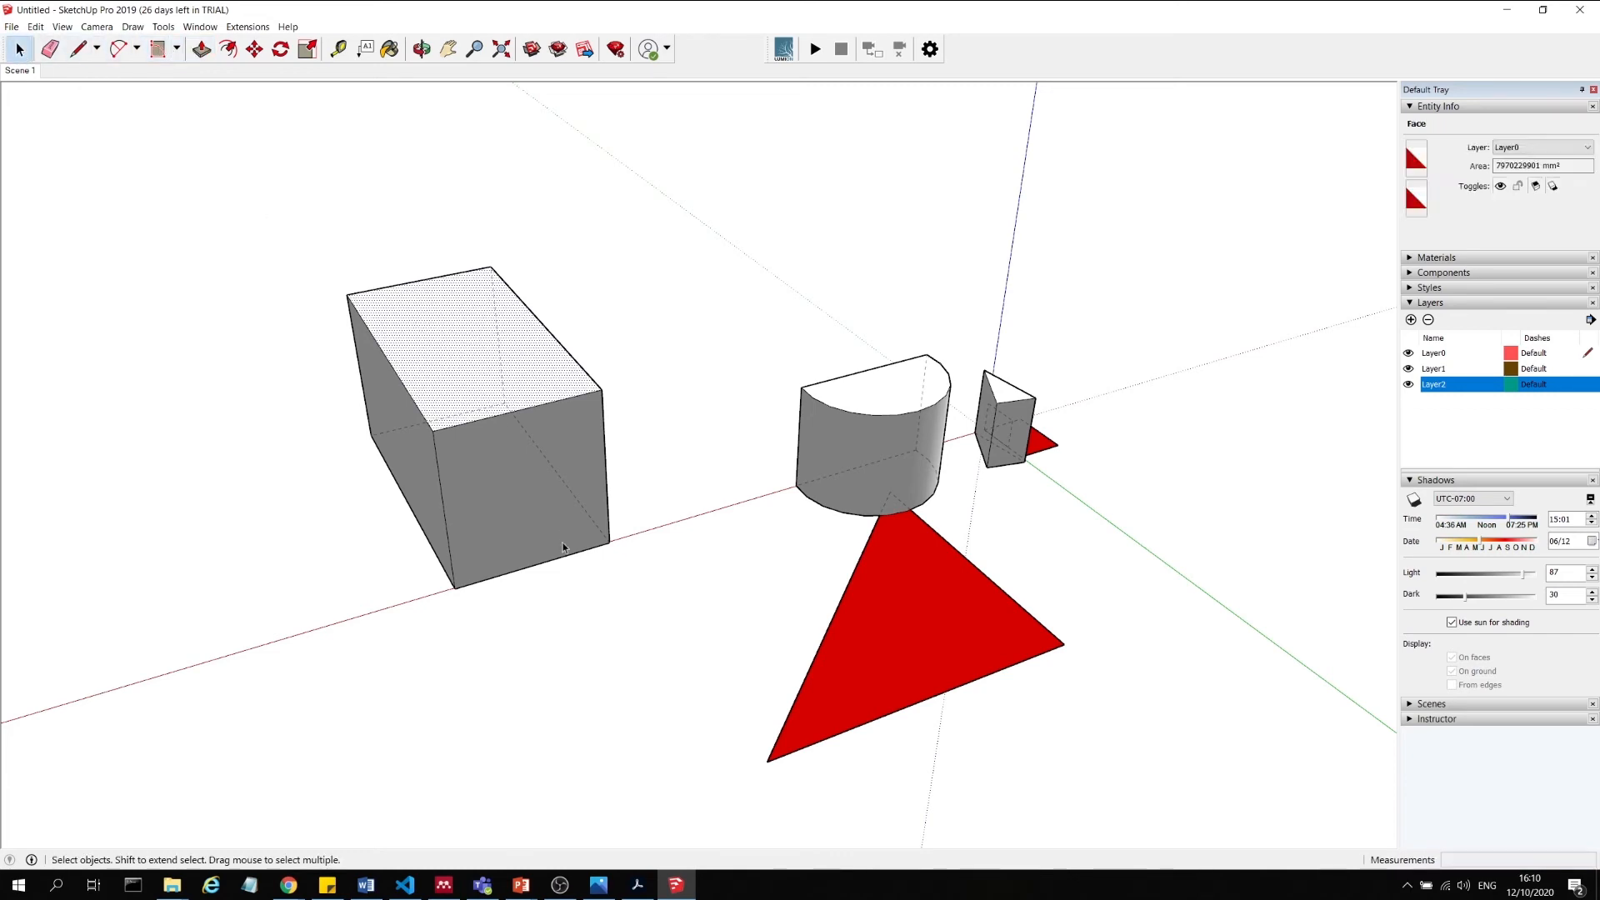
left_click(414, 464)
left_click(410, 397)
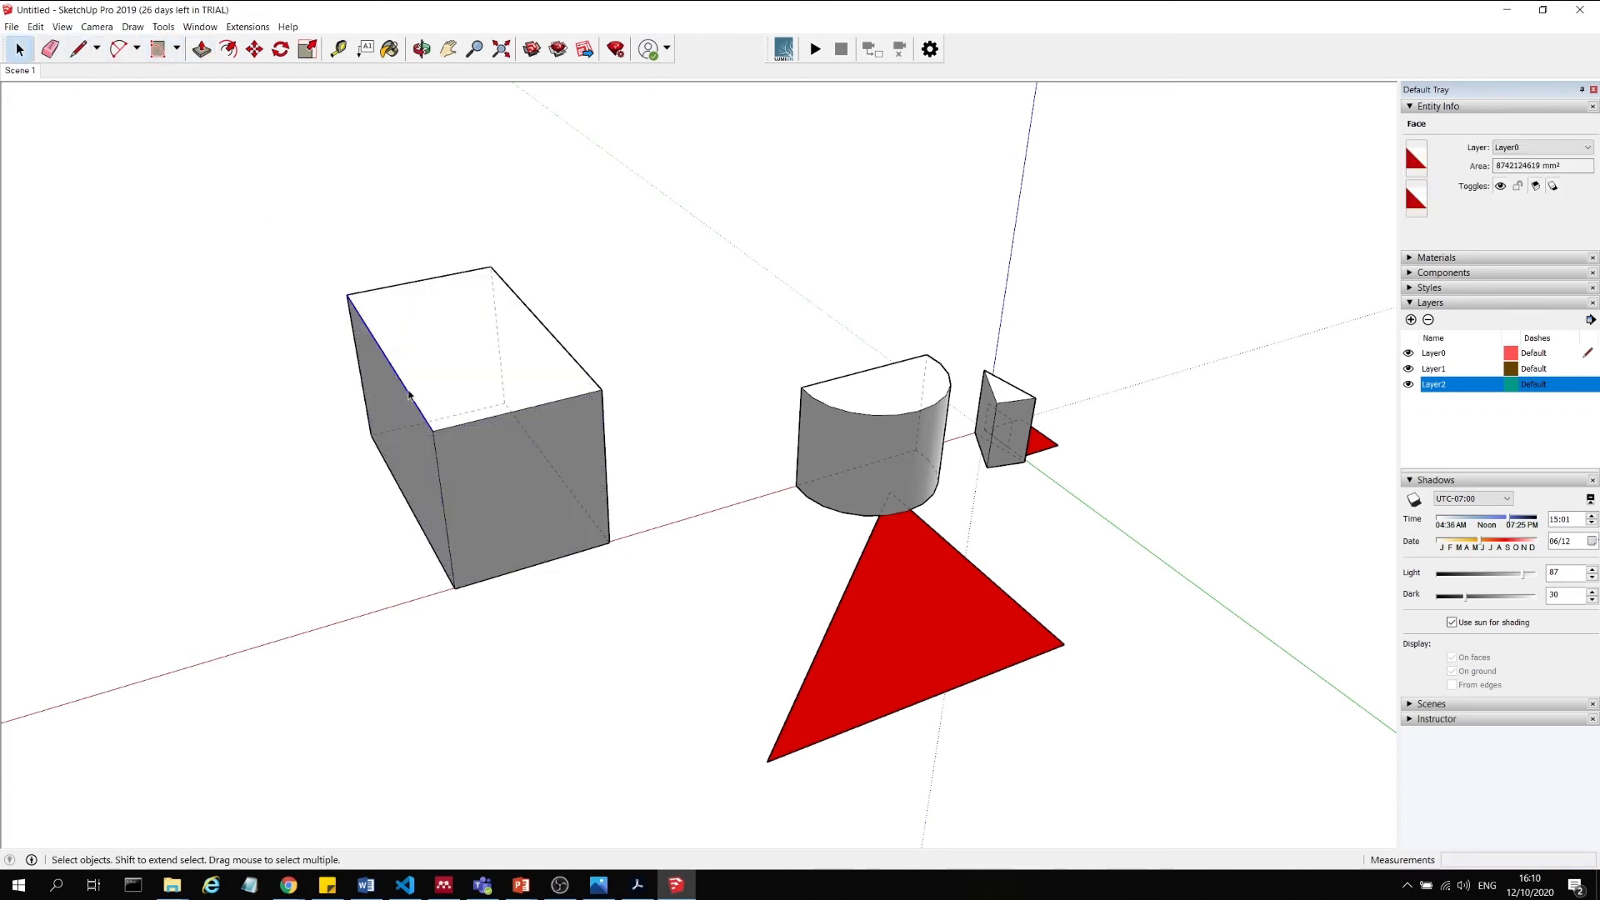
Try to move the whole box a short distance after selecting all of its faces and edges, and undo the move.
left_click_drag(273, 220, 675, 638)
key("m")
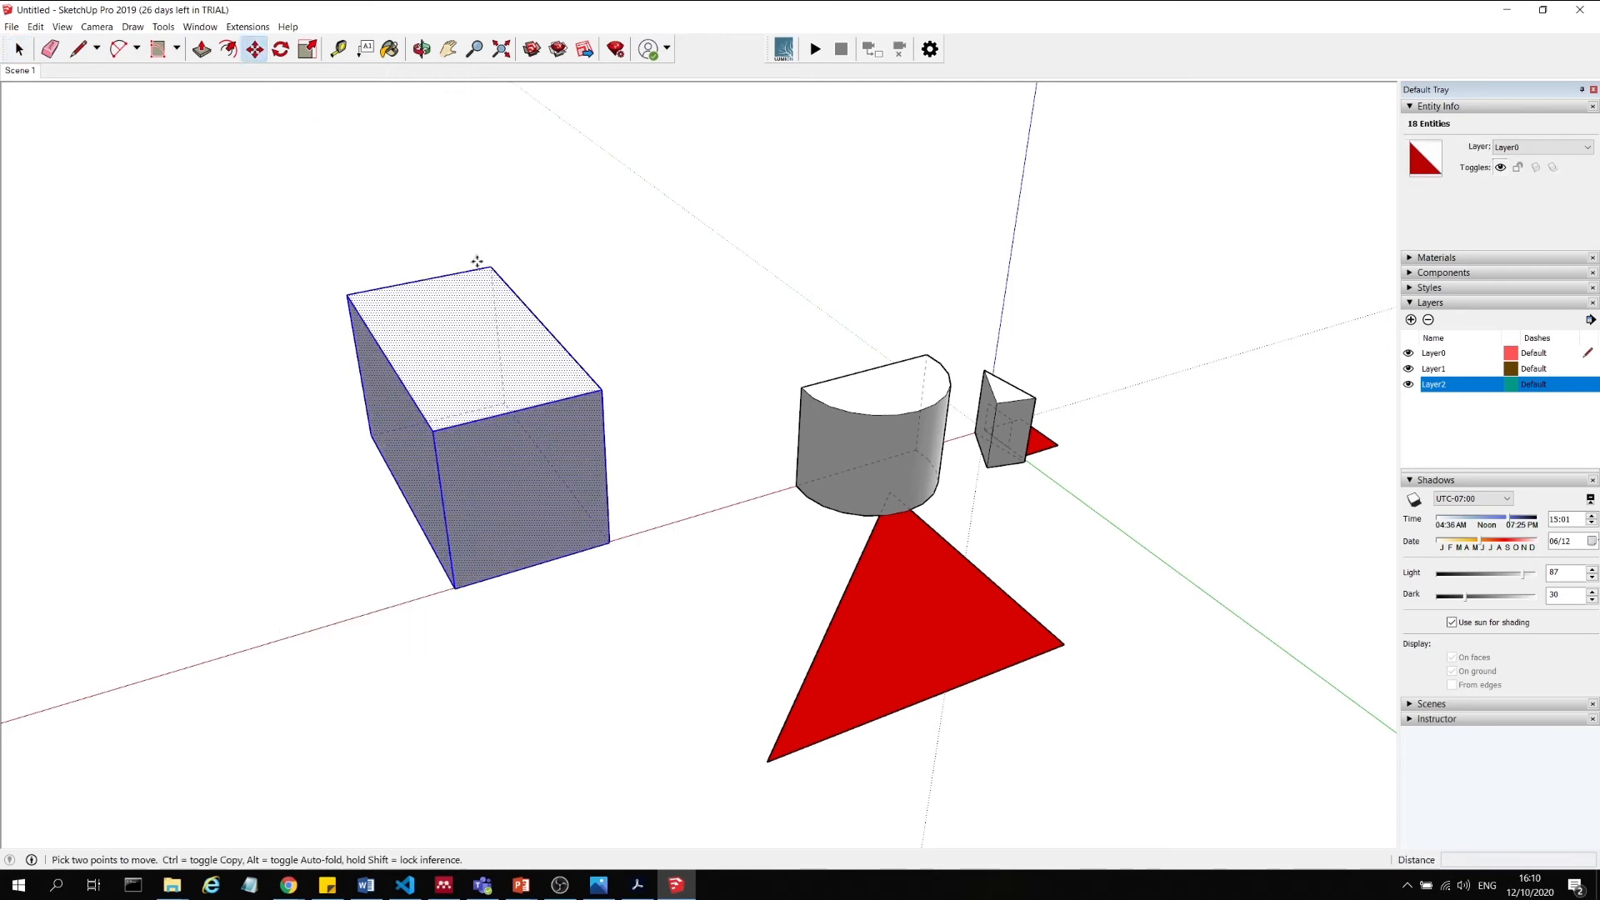
left_click(637, 290)
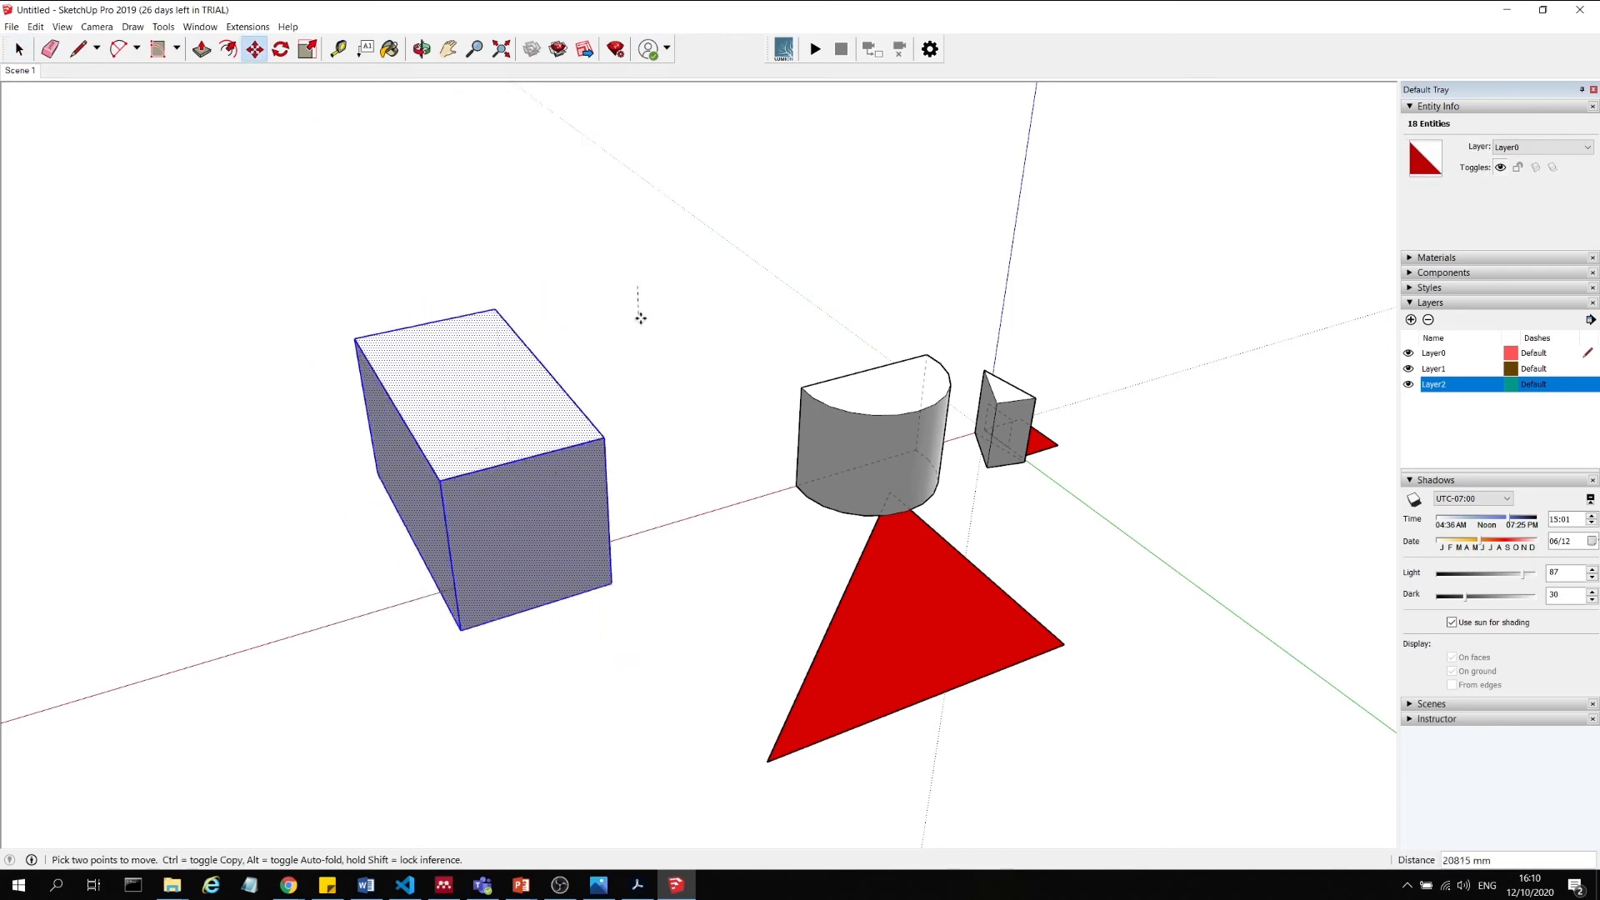
left_click(648, 322)
key("space")
left_click(294, 360)
Try to move only the box's top face away from the rest of the box and cancel the move.
left_click(417, 325)
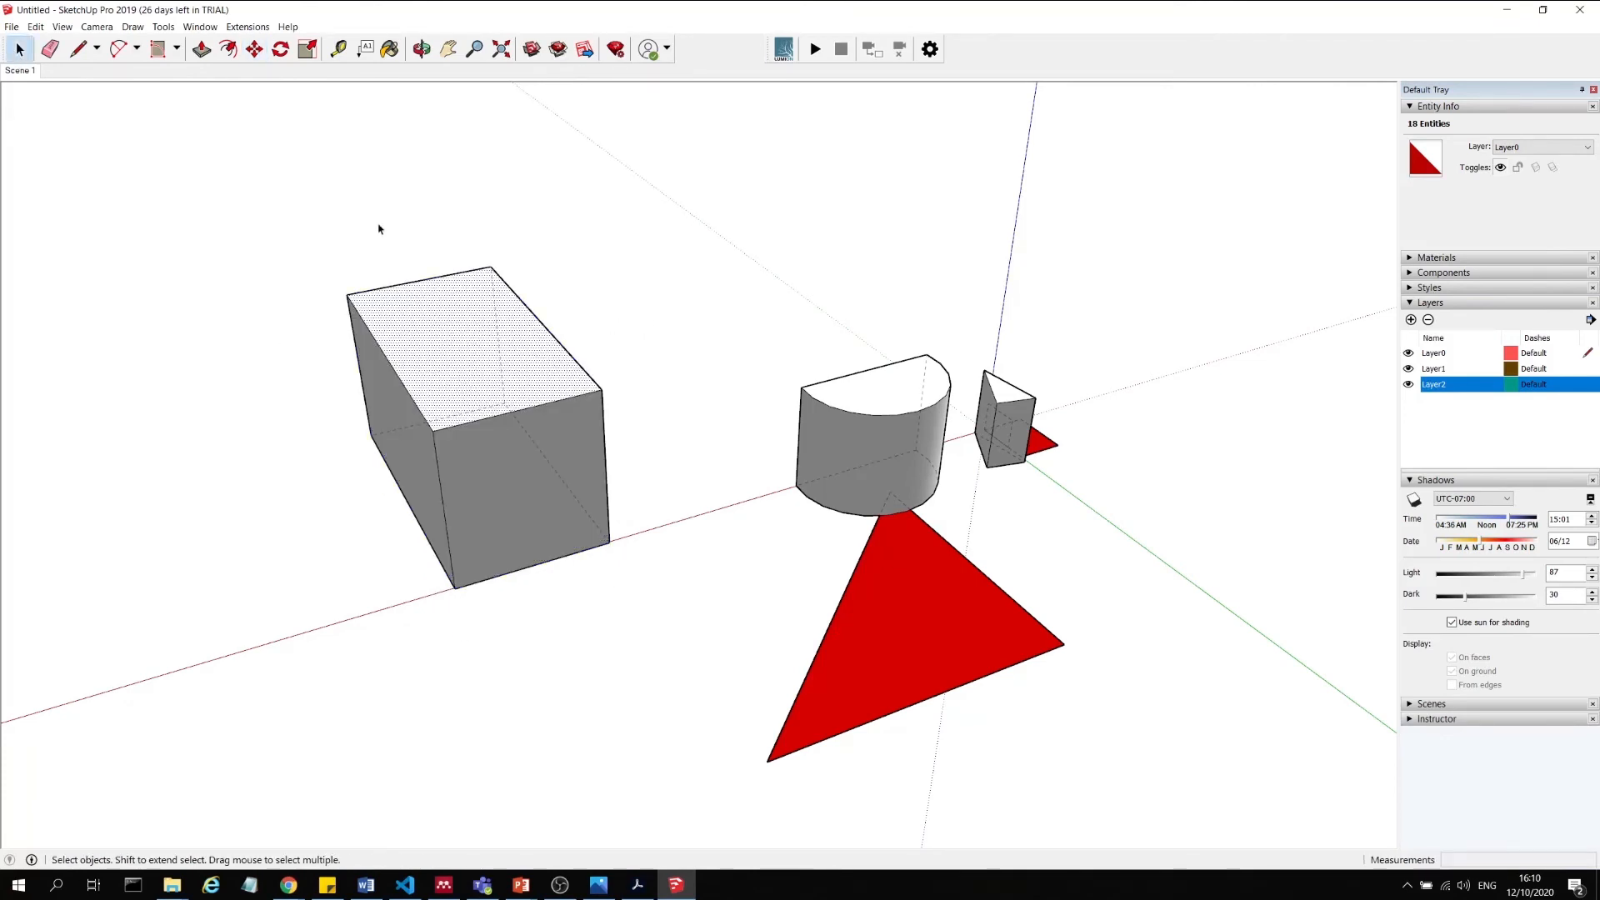
left_click(257, 52)
left_click(644, 254)
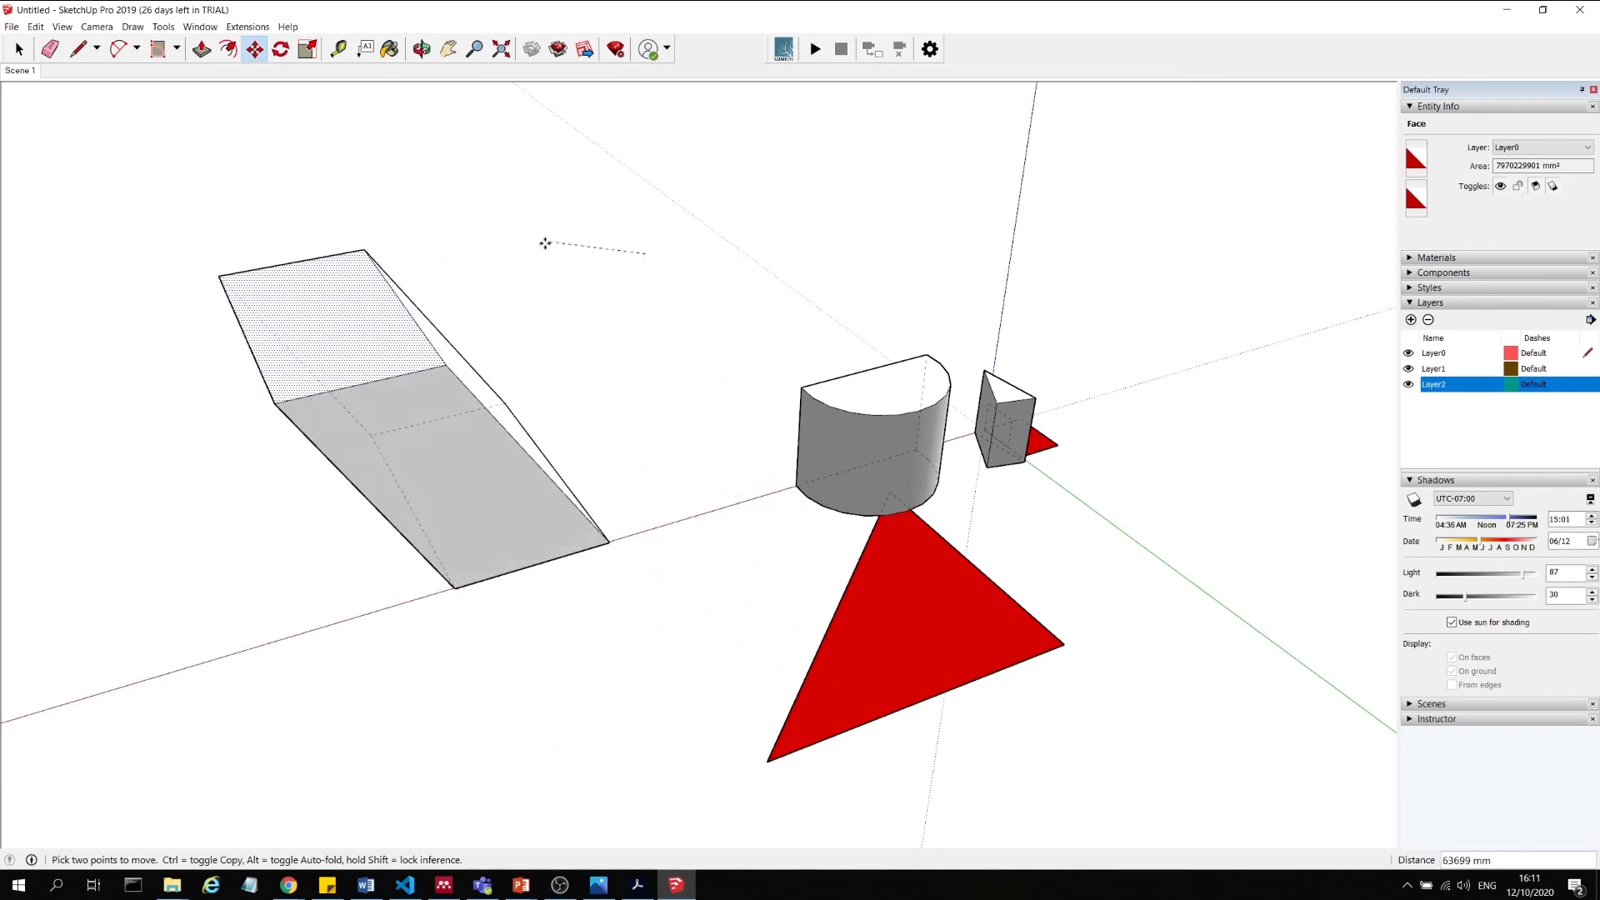
key("Escape")
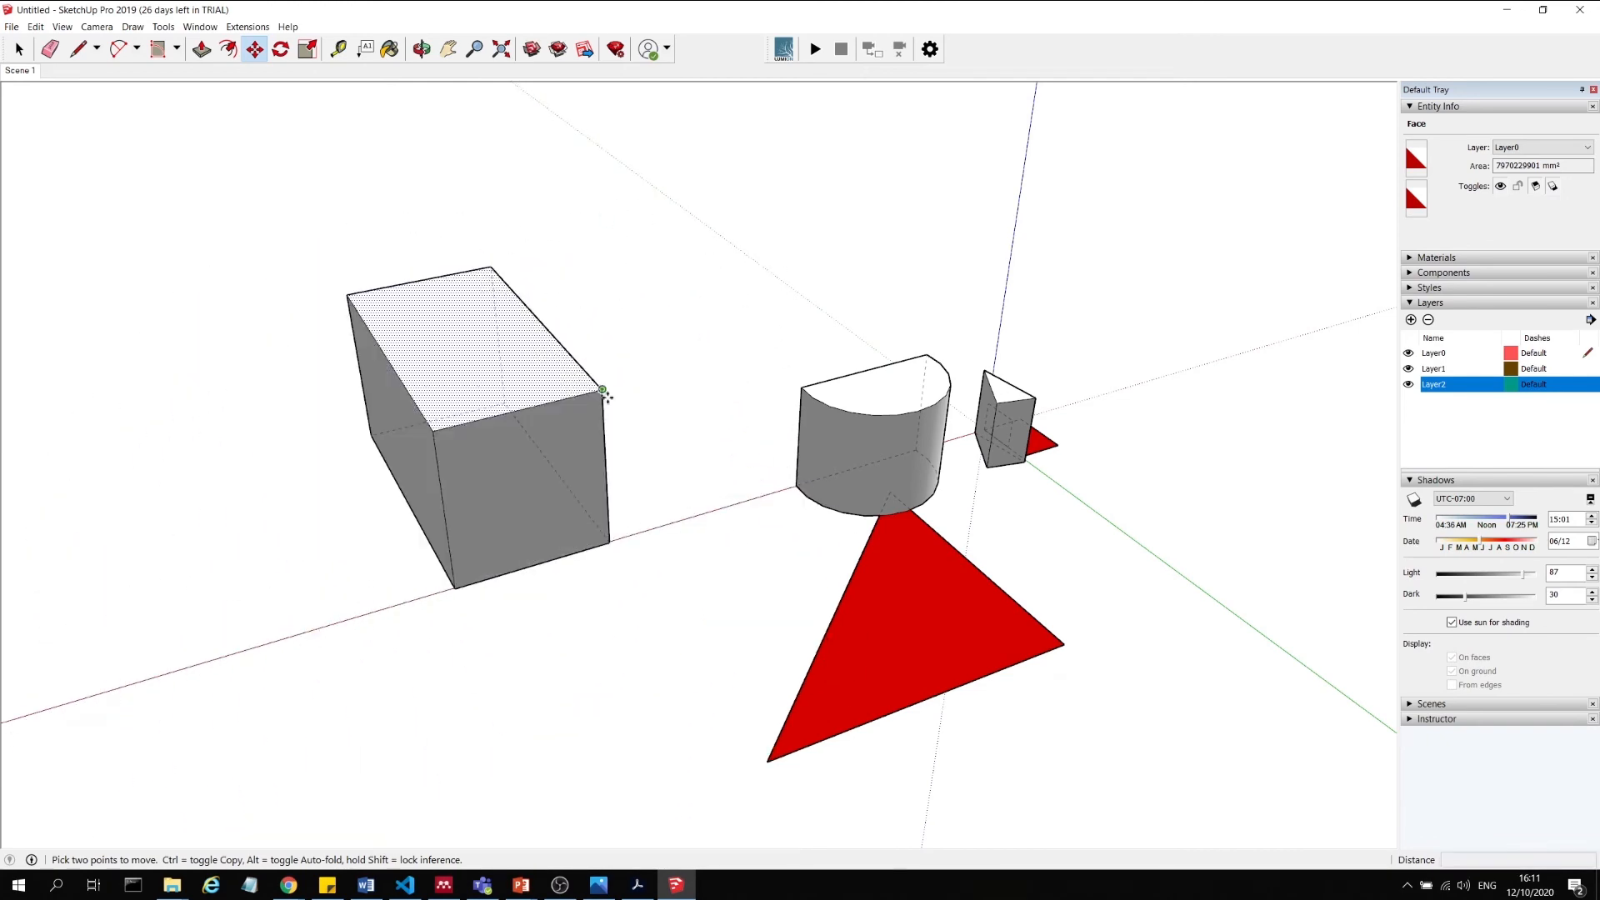
key("Escape")
Select one vertical corner edge and the top face of the box separately to examine its loose entities.
left_click(20, 50)
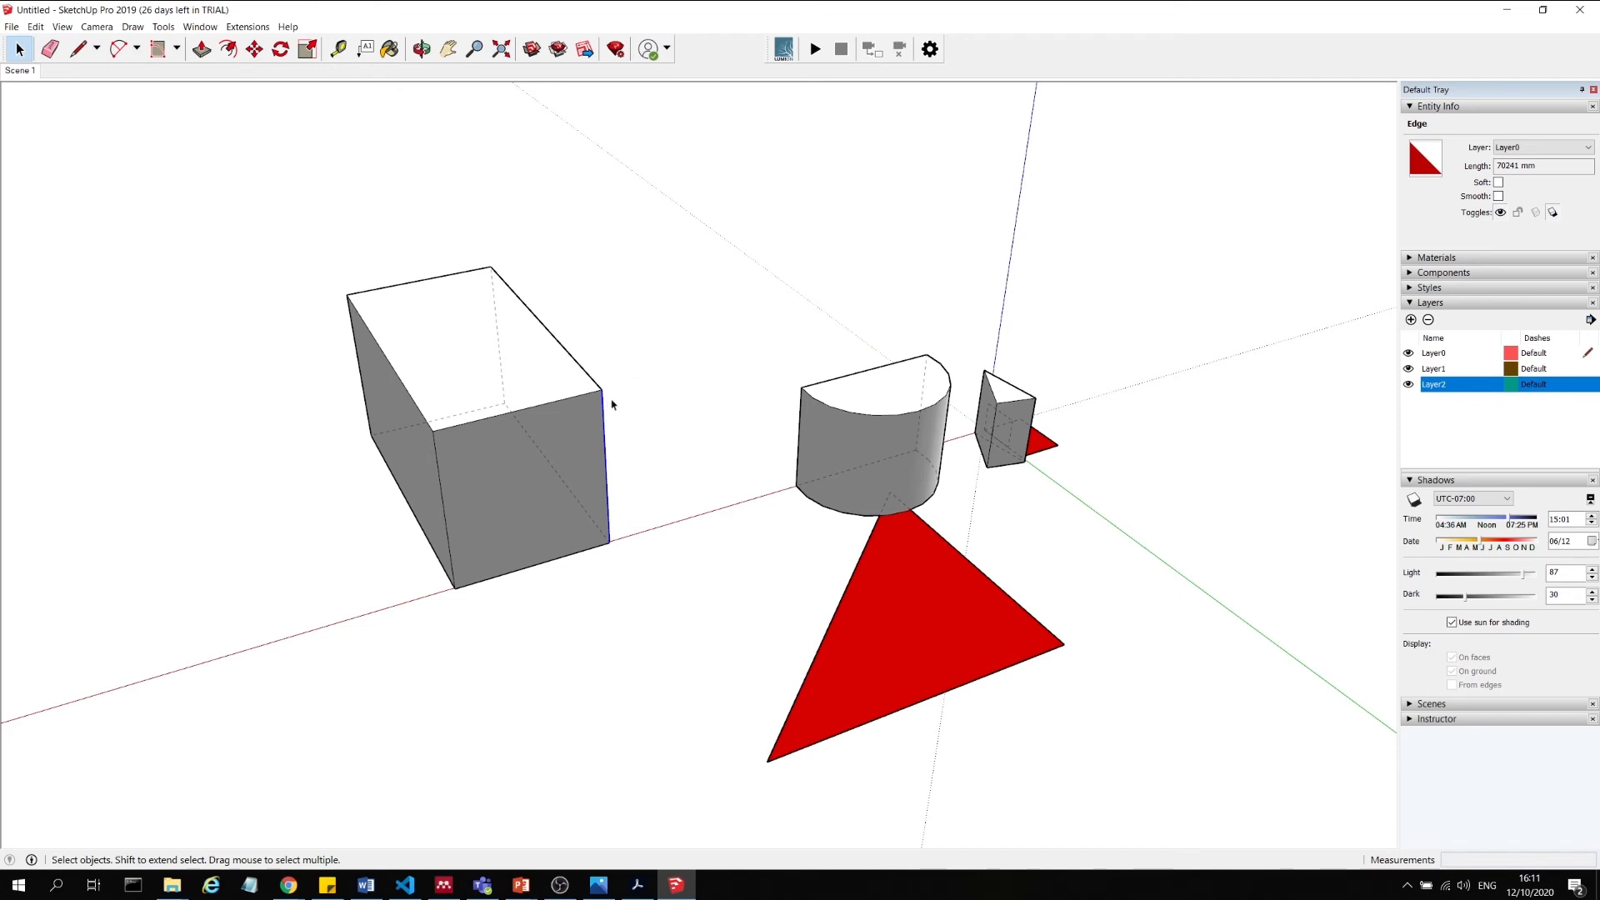
left_click(636, 281)
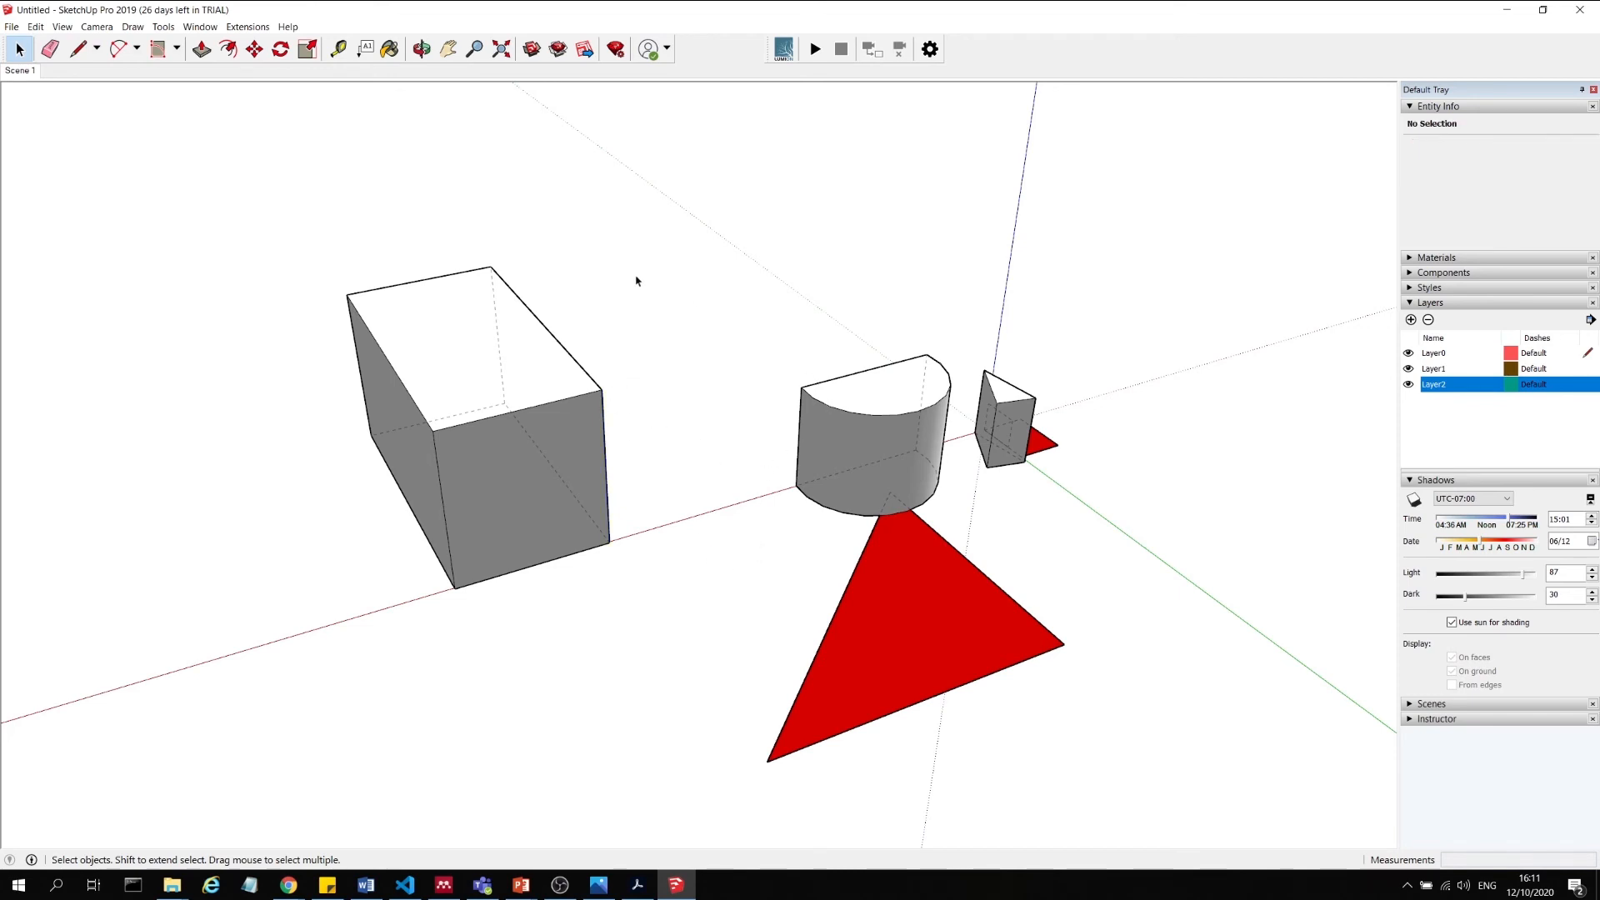
left_click(549, 363)
left_click(667, 550)
Select the whole box and copy it about 86561 mm along the red axis, away from the half-cylinder.
scroll(798, 355, "down", 1)
left_click_drag(421, 311, 686, 600)
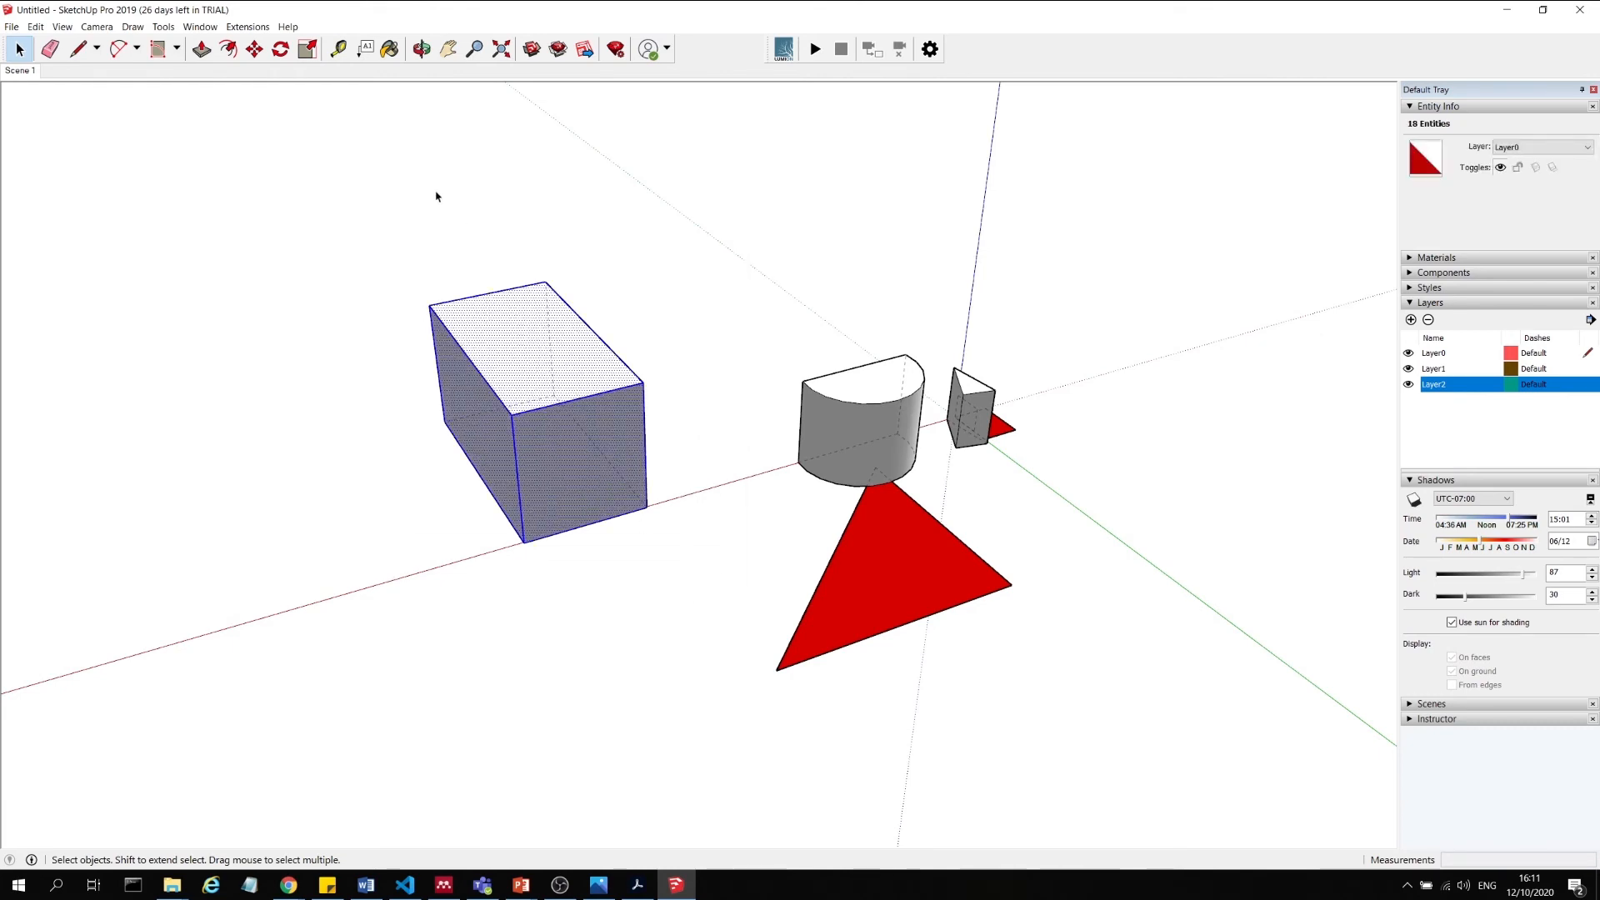
left_click(254, 48)
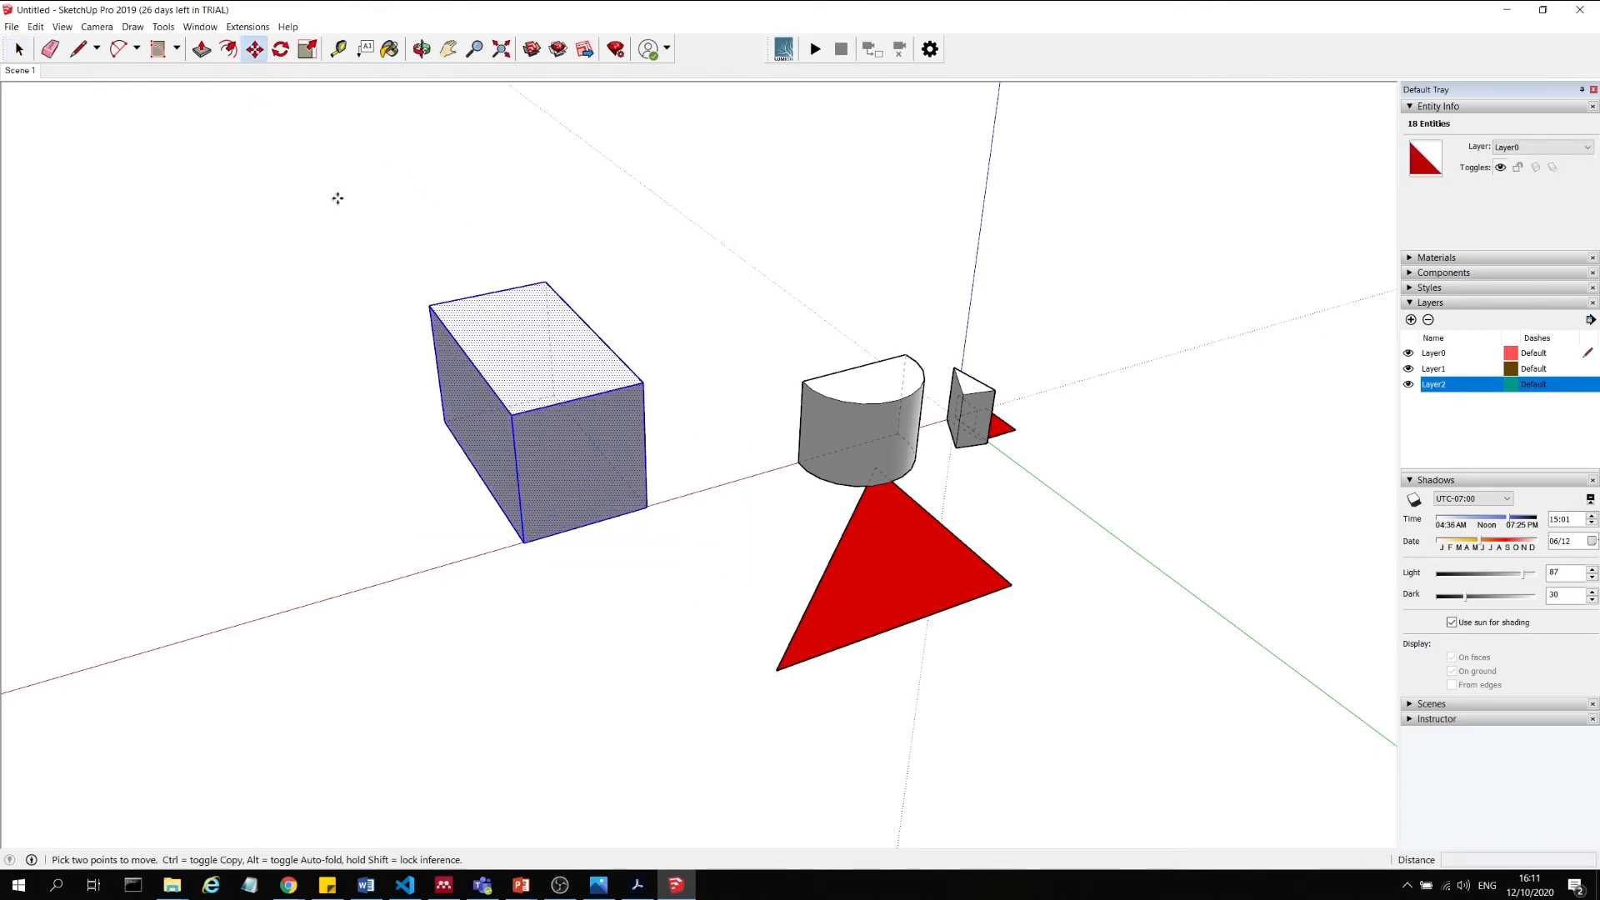
left_click(648, 506)
key("ctrl")
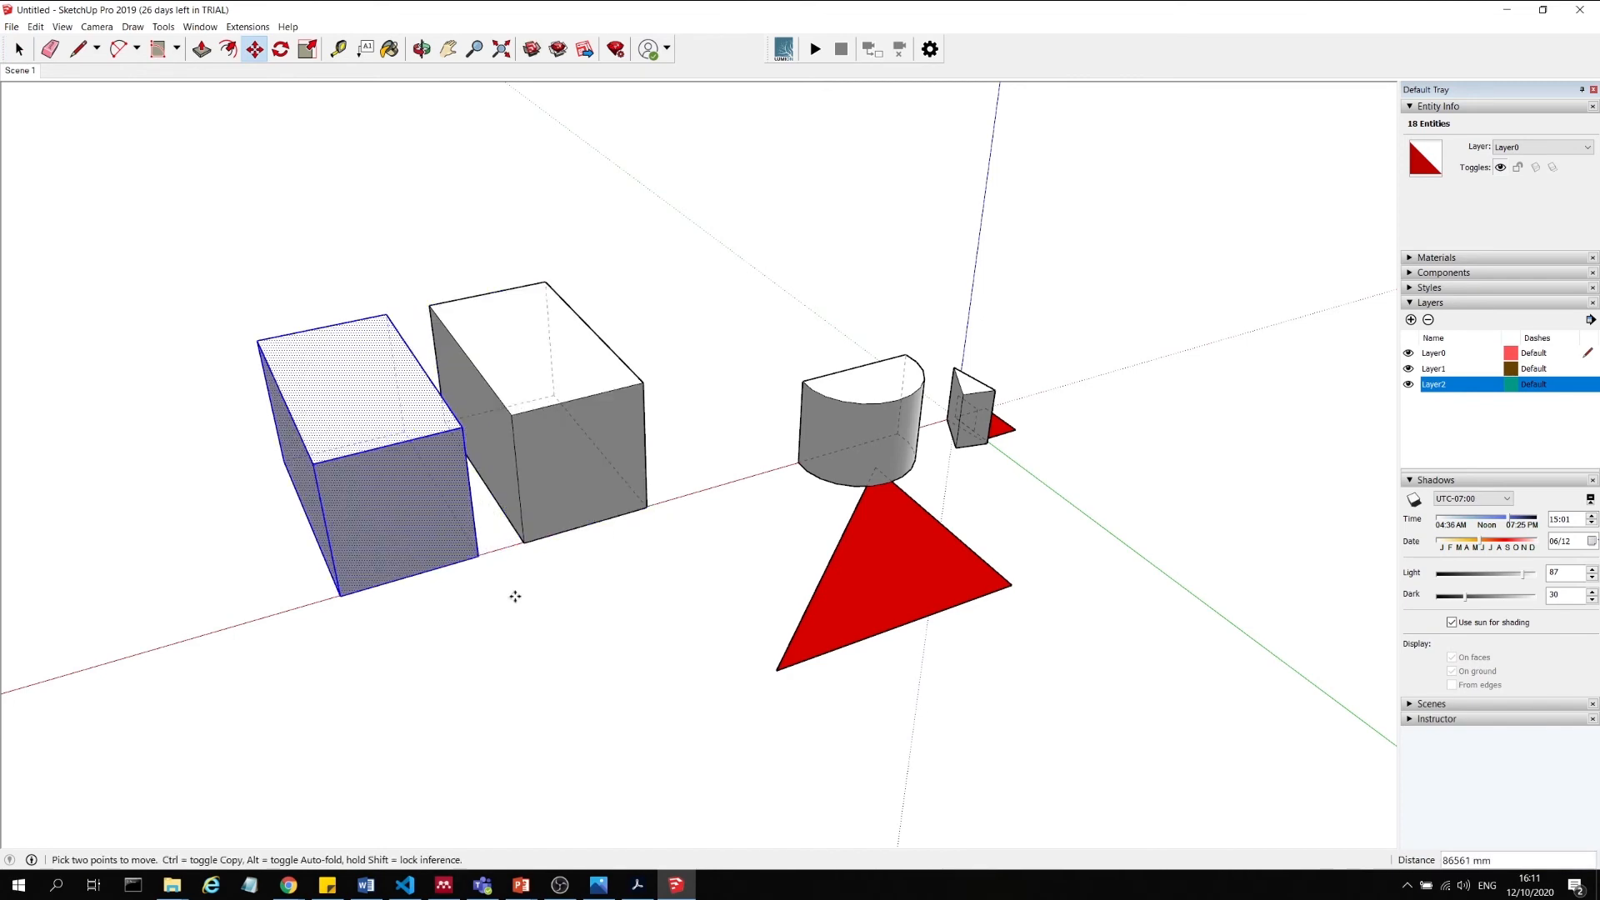
left_click(520, 599)
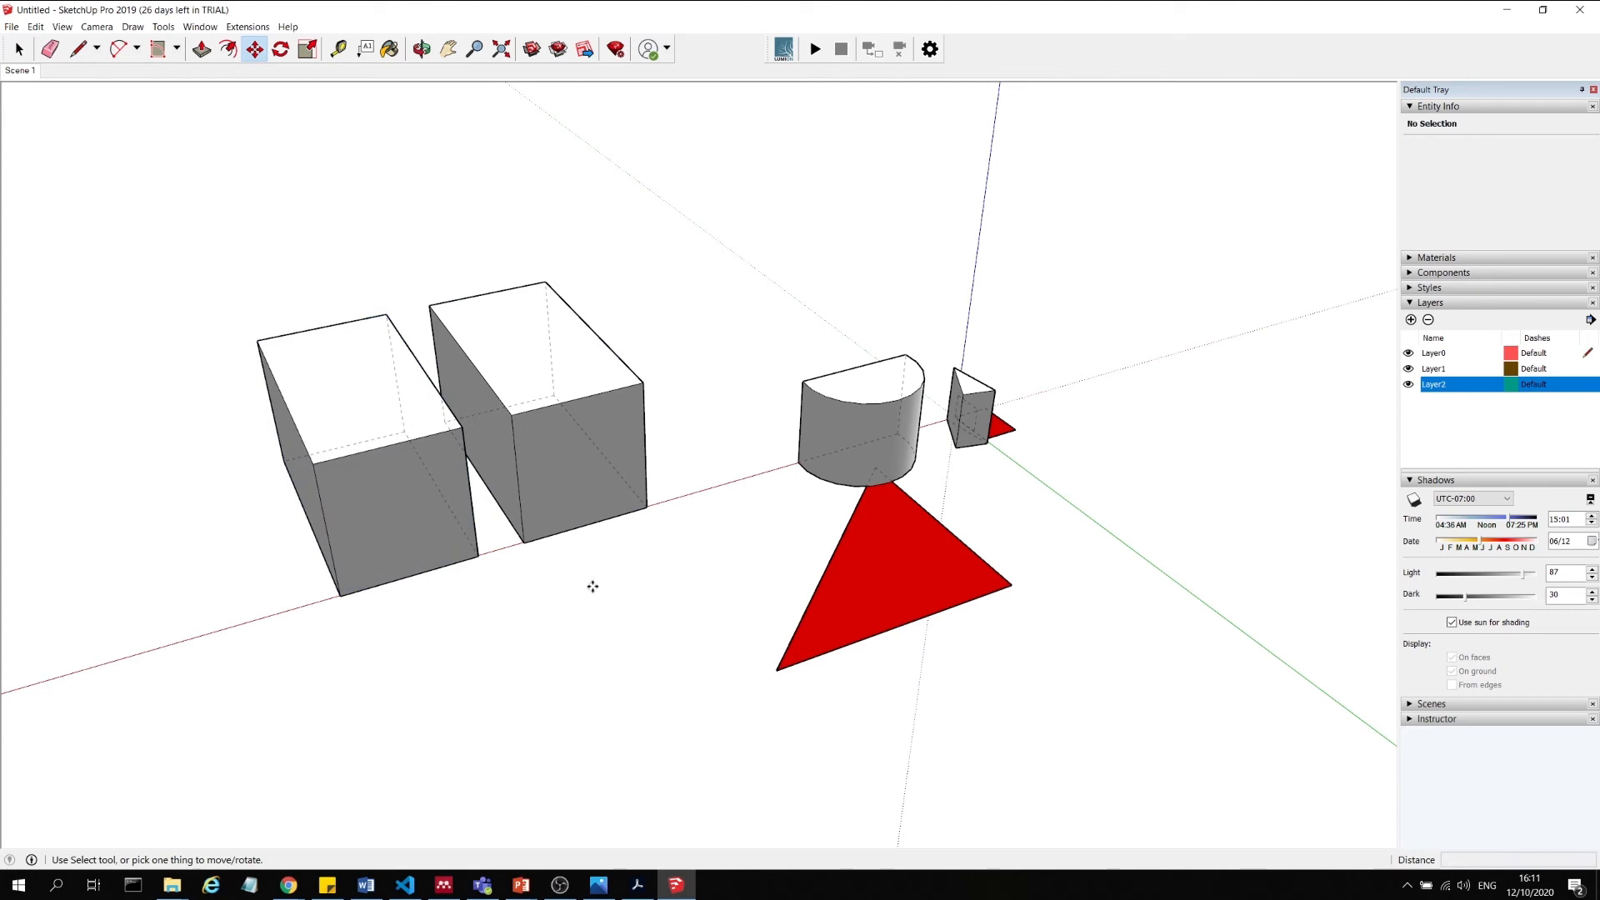
Select all faces and edges of the copied box and make them a group.
middle_click_drag(589, 586, 470, 536)
key("space")
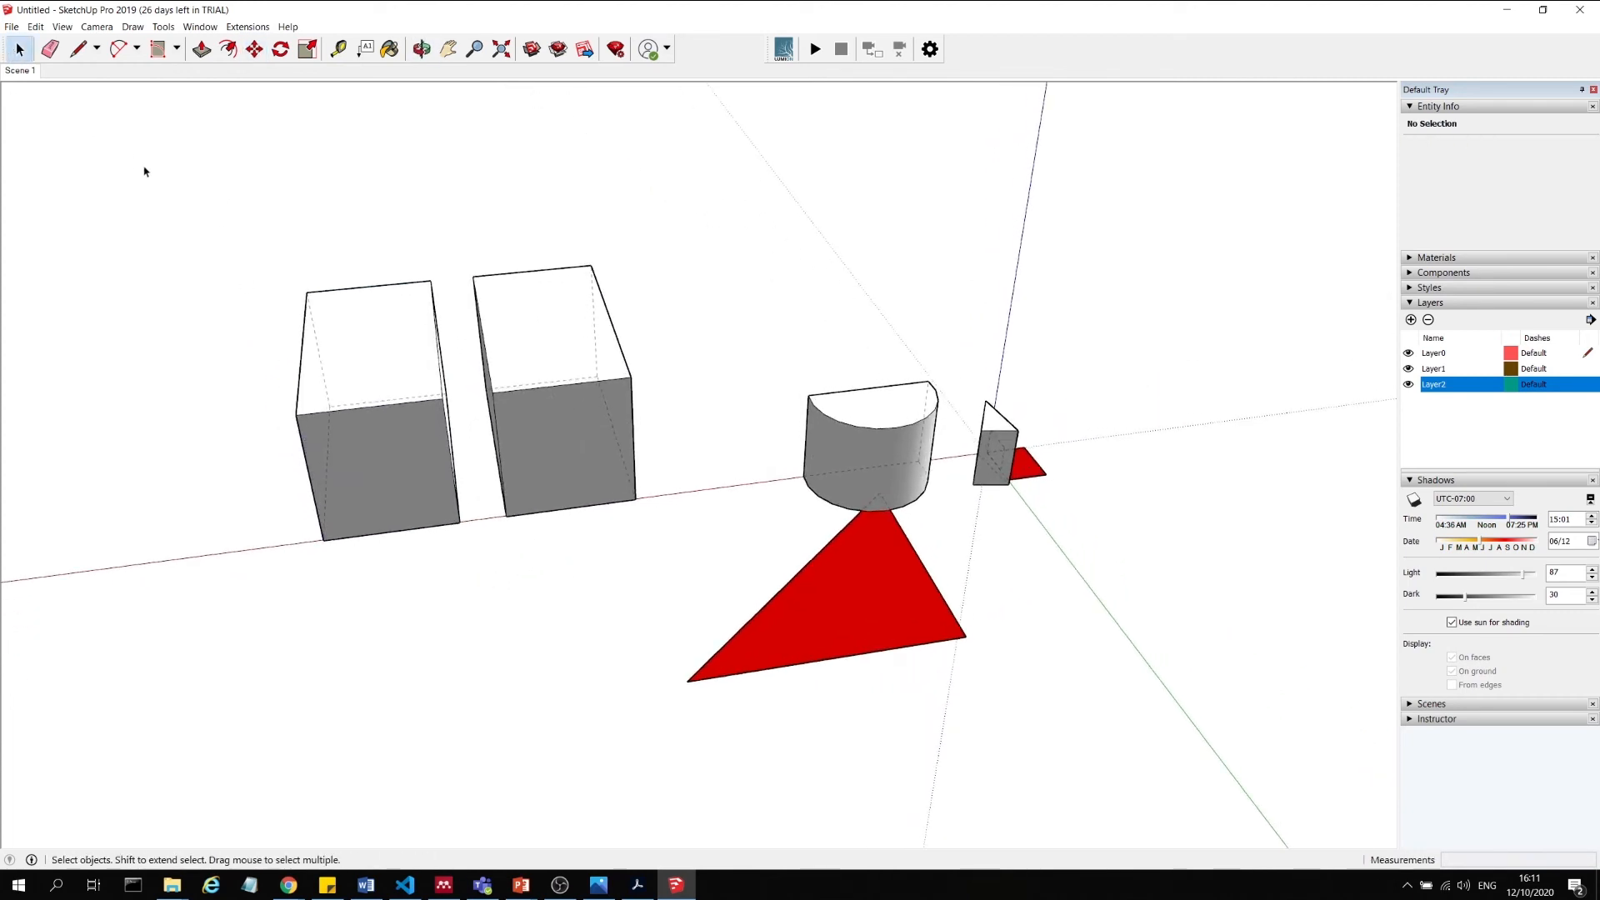
left_click_drag(143, 168, 479, 588)
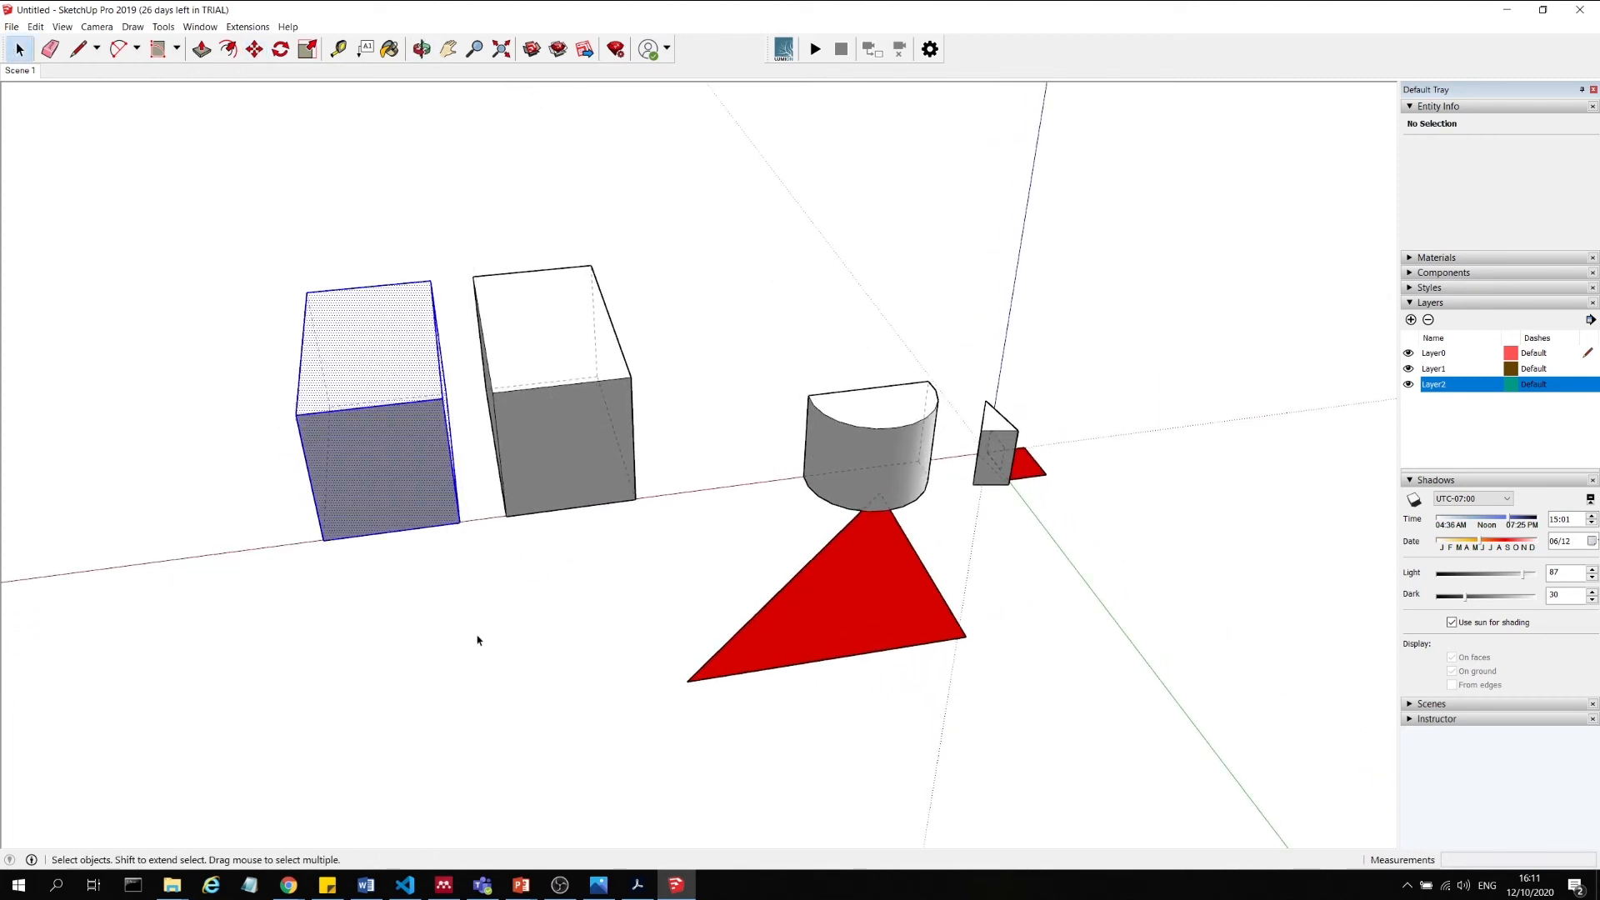
right_click(360, 376)
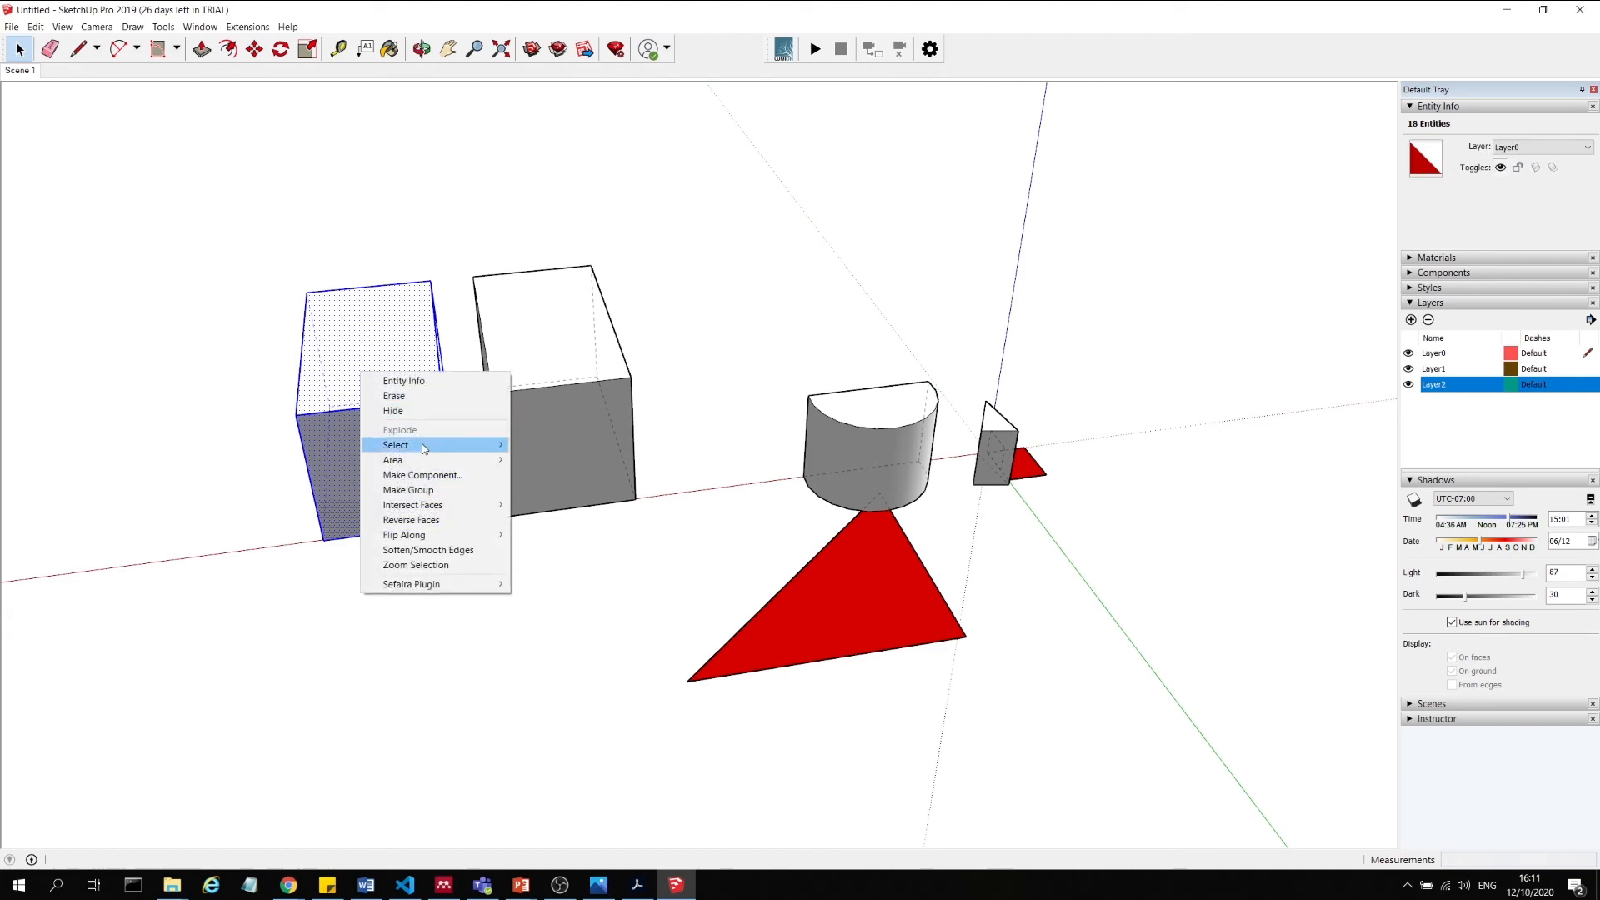
left_click(440, 488)
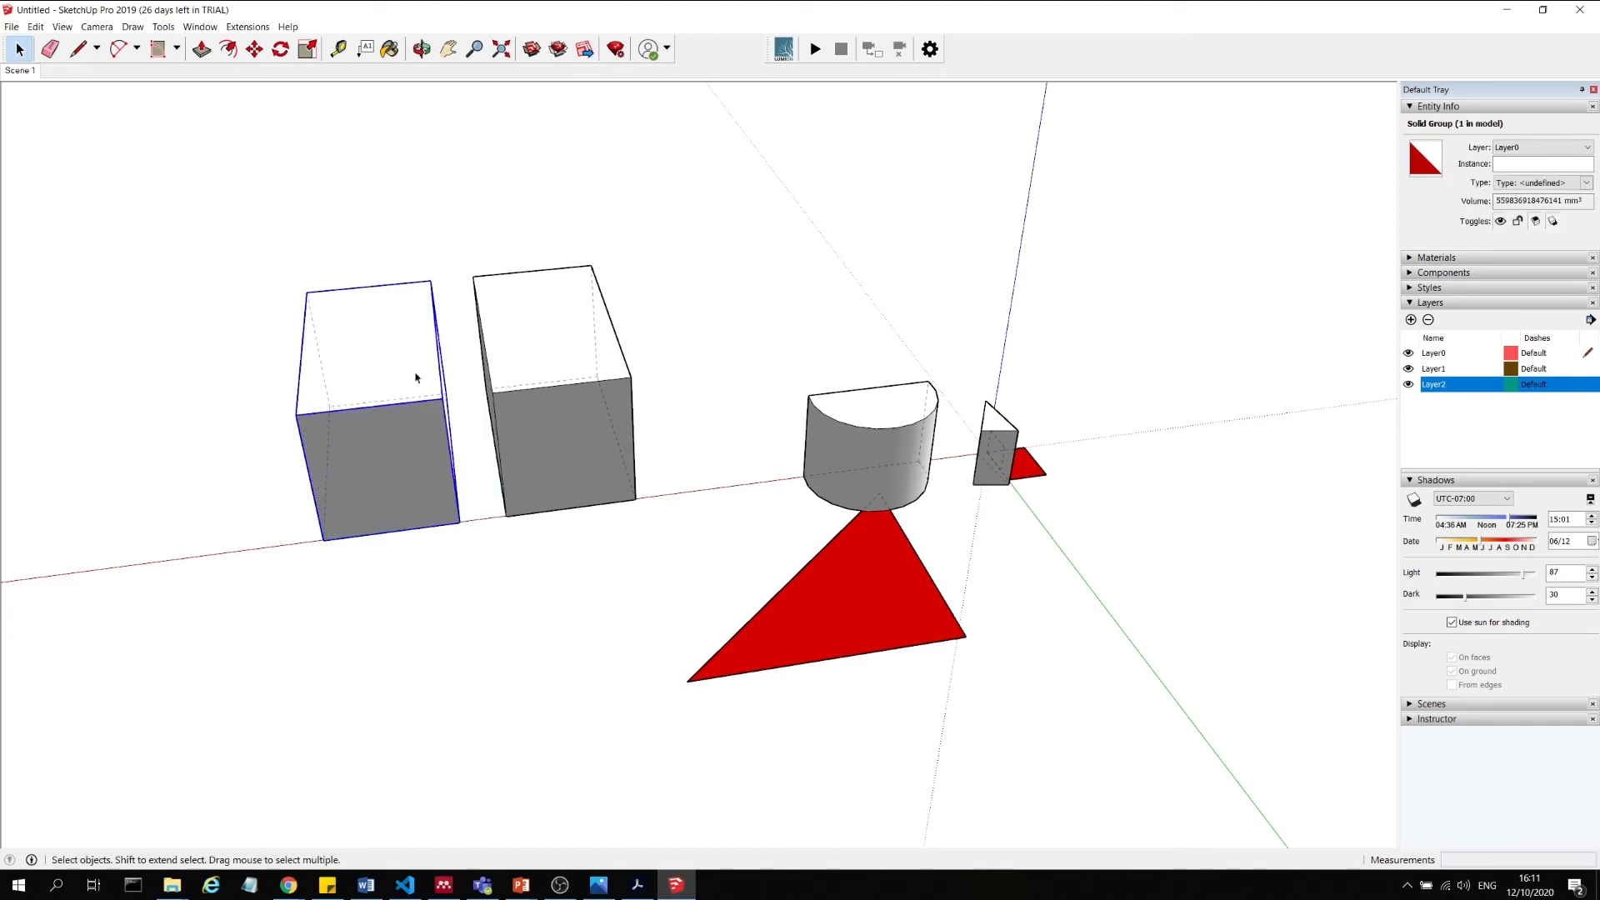
Move the grouped box by its bottom front corner onto the matching top corner of the ungrouped box to stack it.
left_click(254, 49)
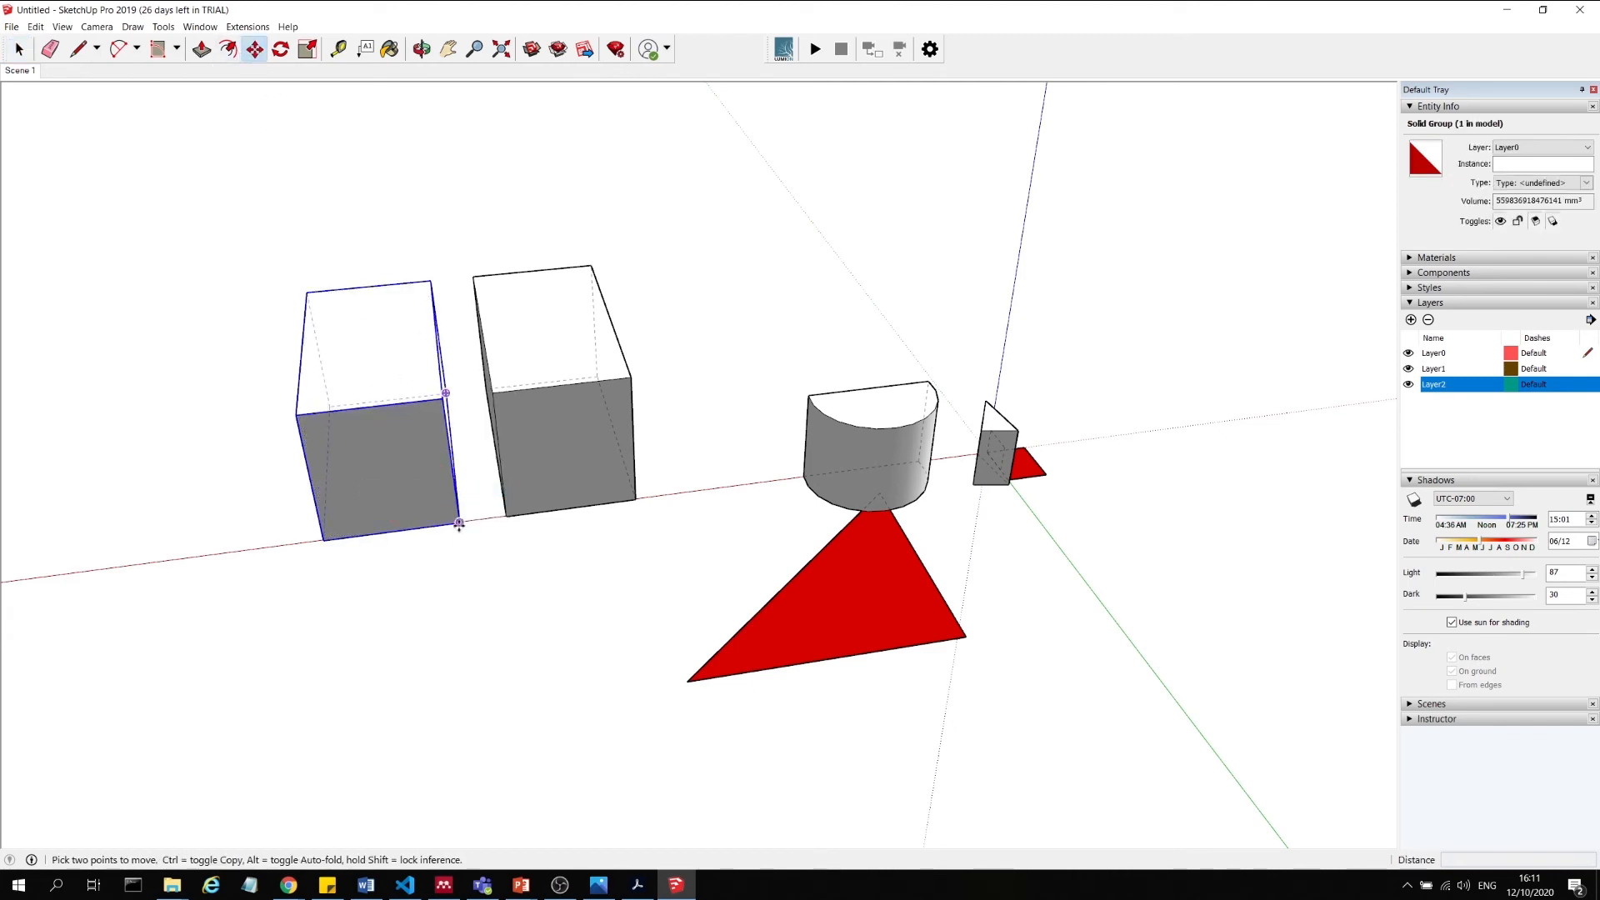
left_click(458, 523)
left_click(631, 378)
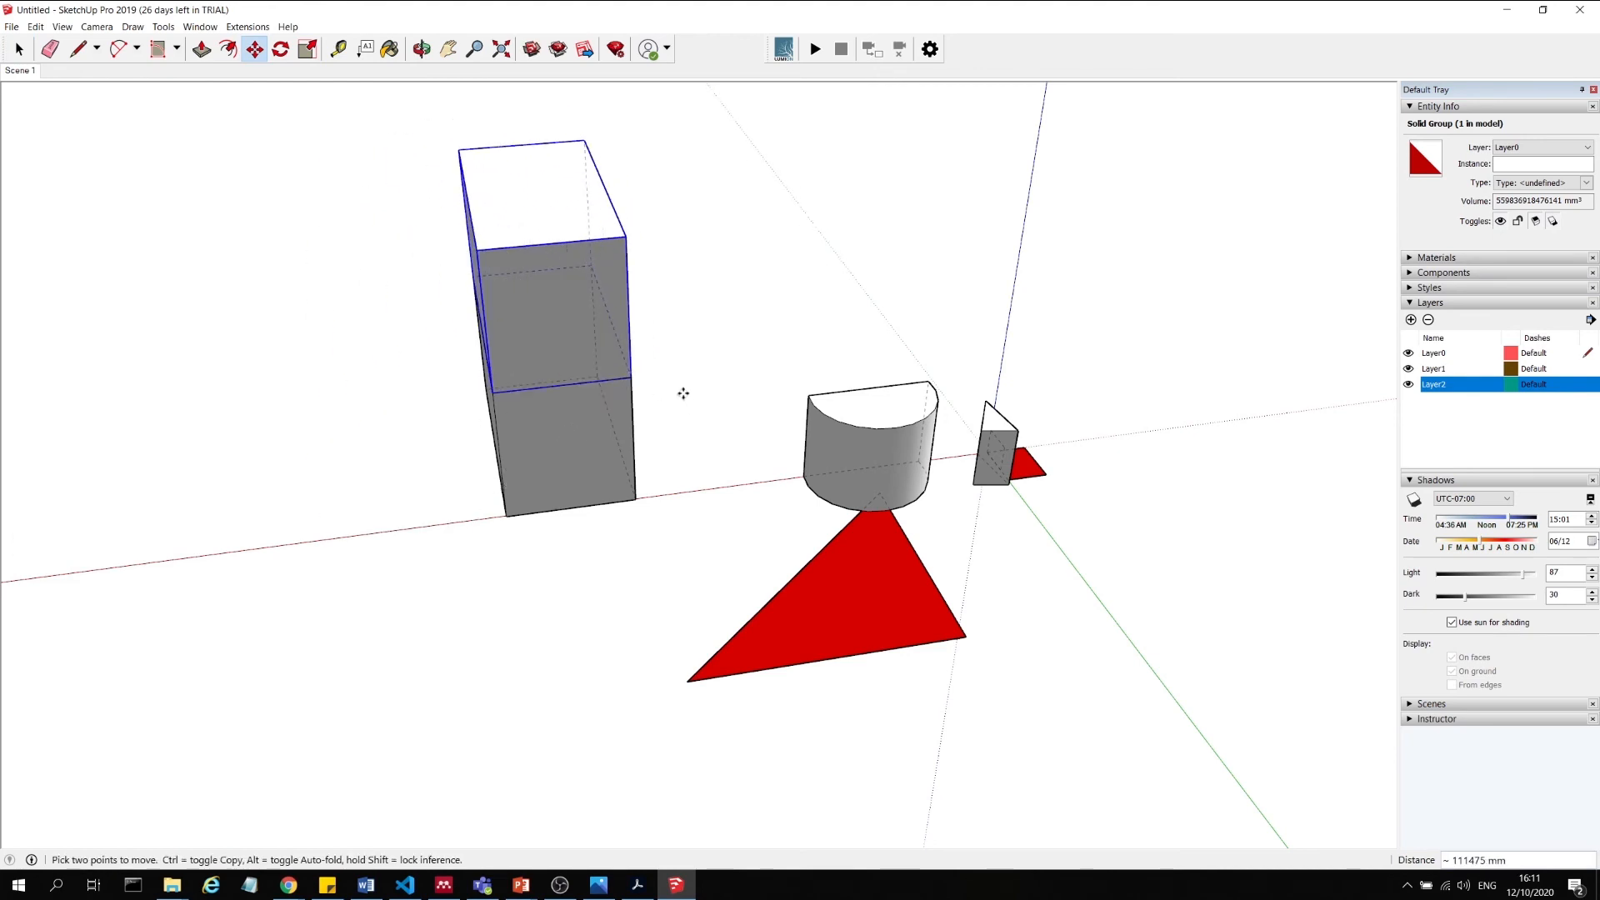
left_click(18, 48)
left_click(146, 247)
middle_click_drag(425, 379, 767, 204)
Move the stacked group off the ungrouped box, leaving it raised in the air beside it.
left_click(638, 245)
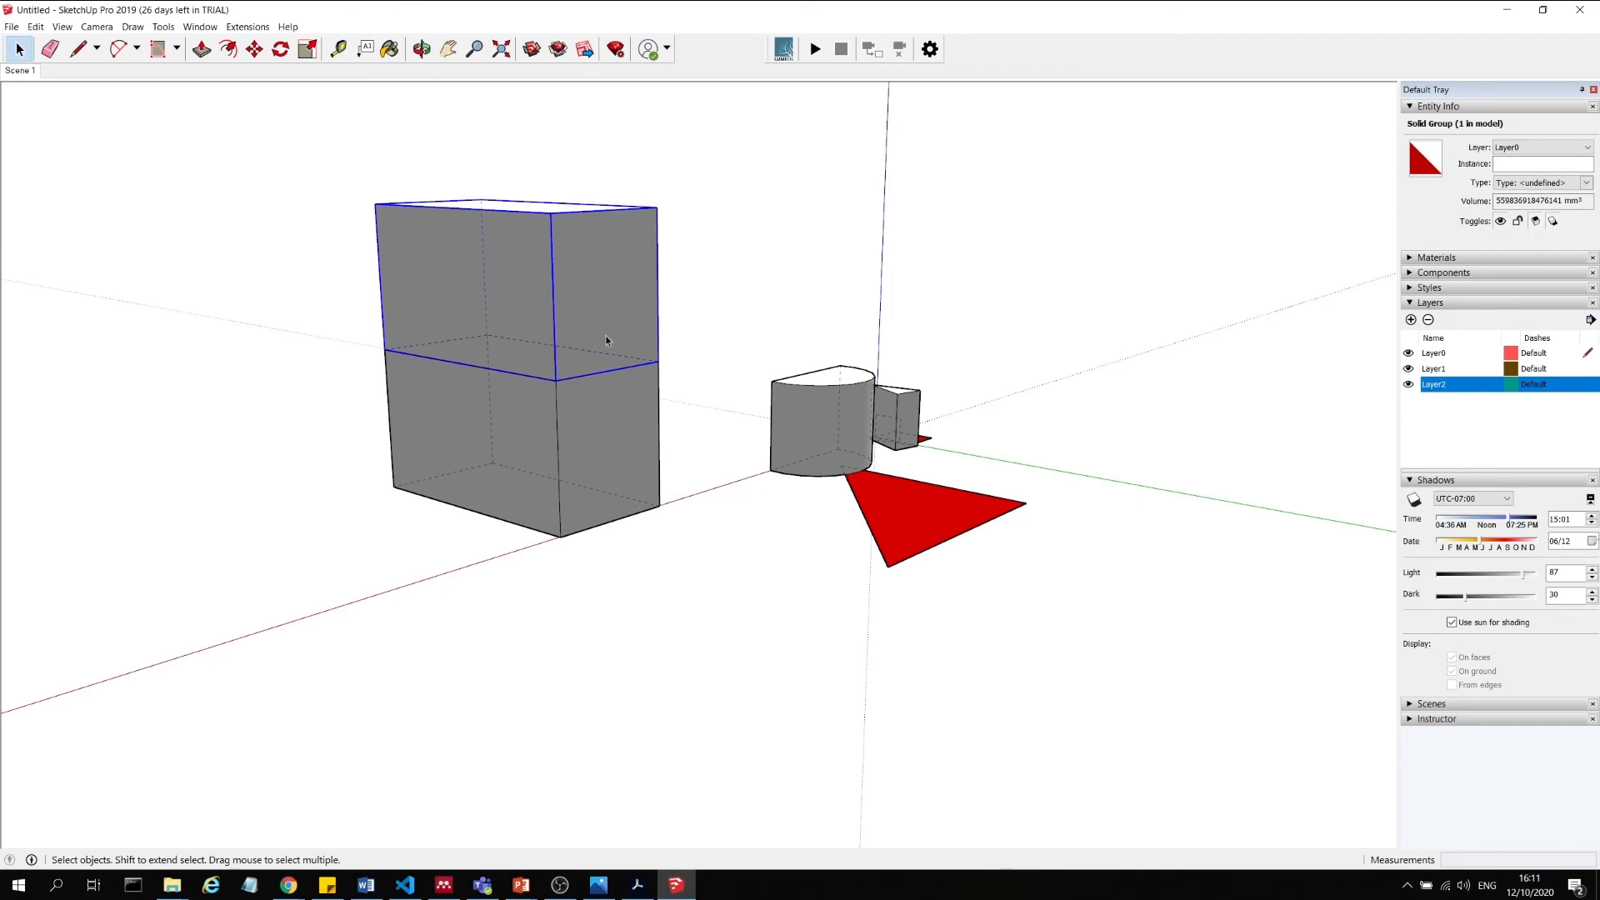
middle_click_drag(739, 236, 598, 315)
left_click(620, 241)
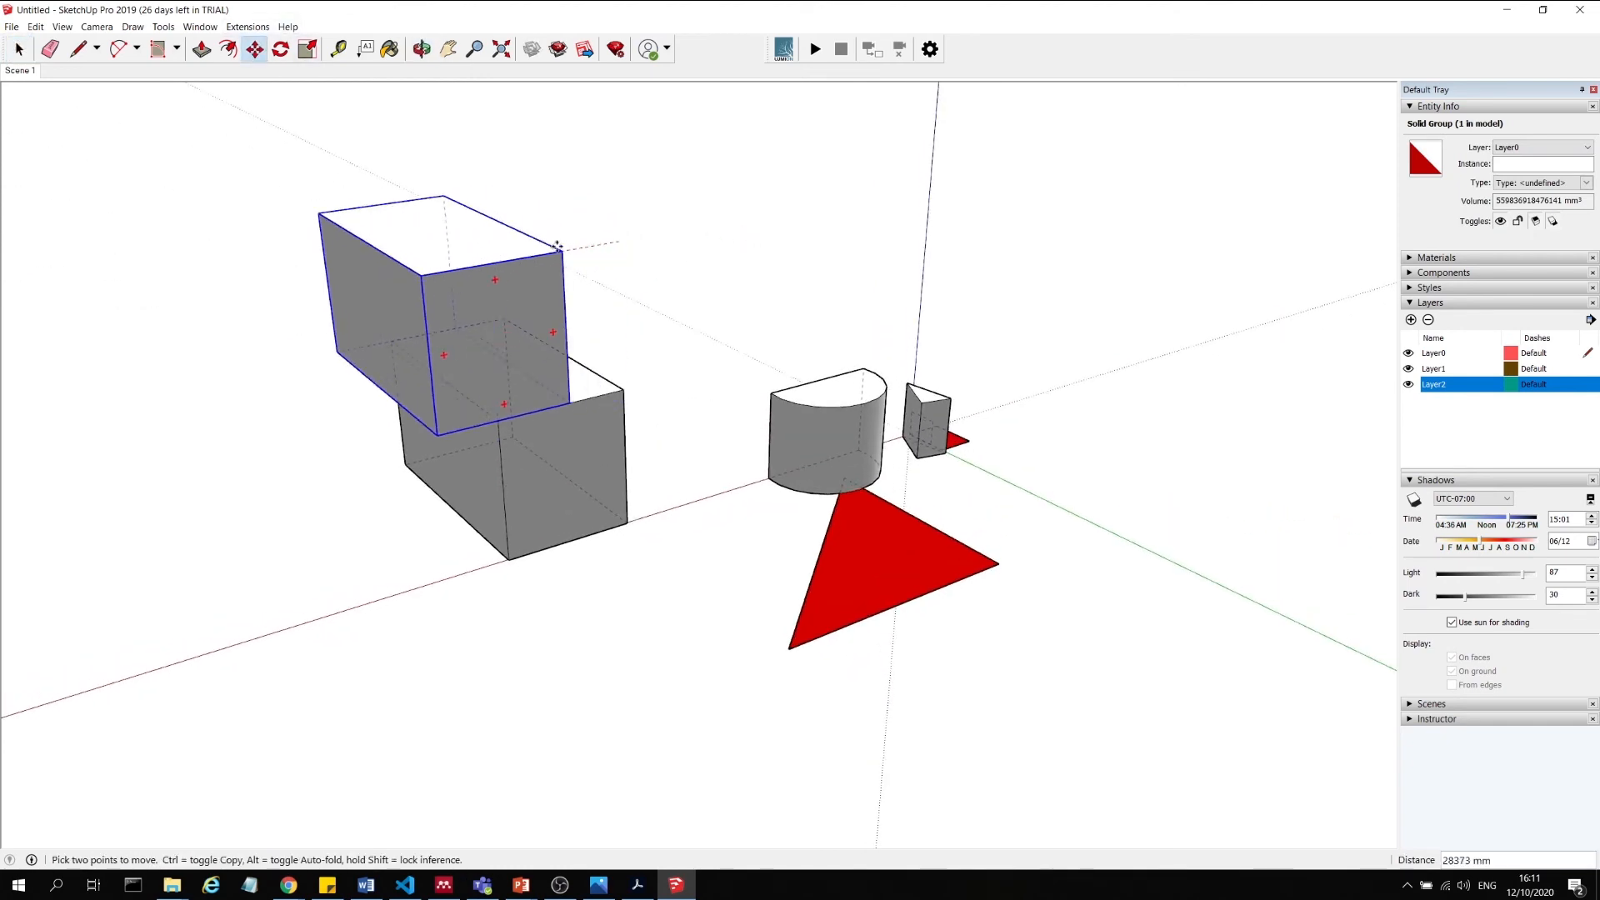
left_click(373, 287)
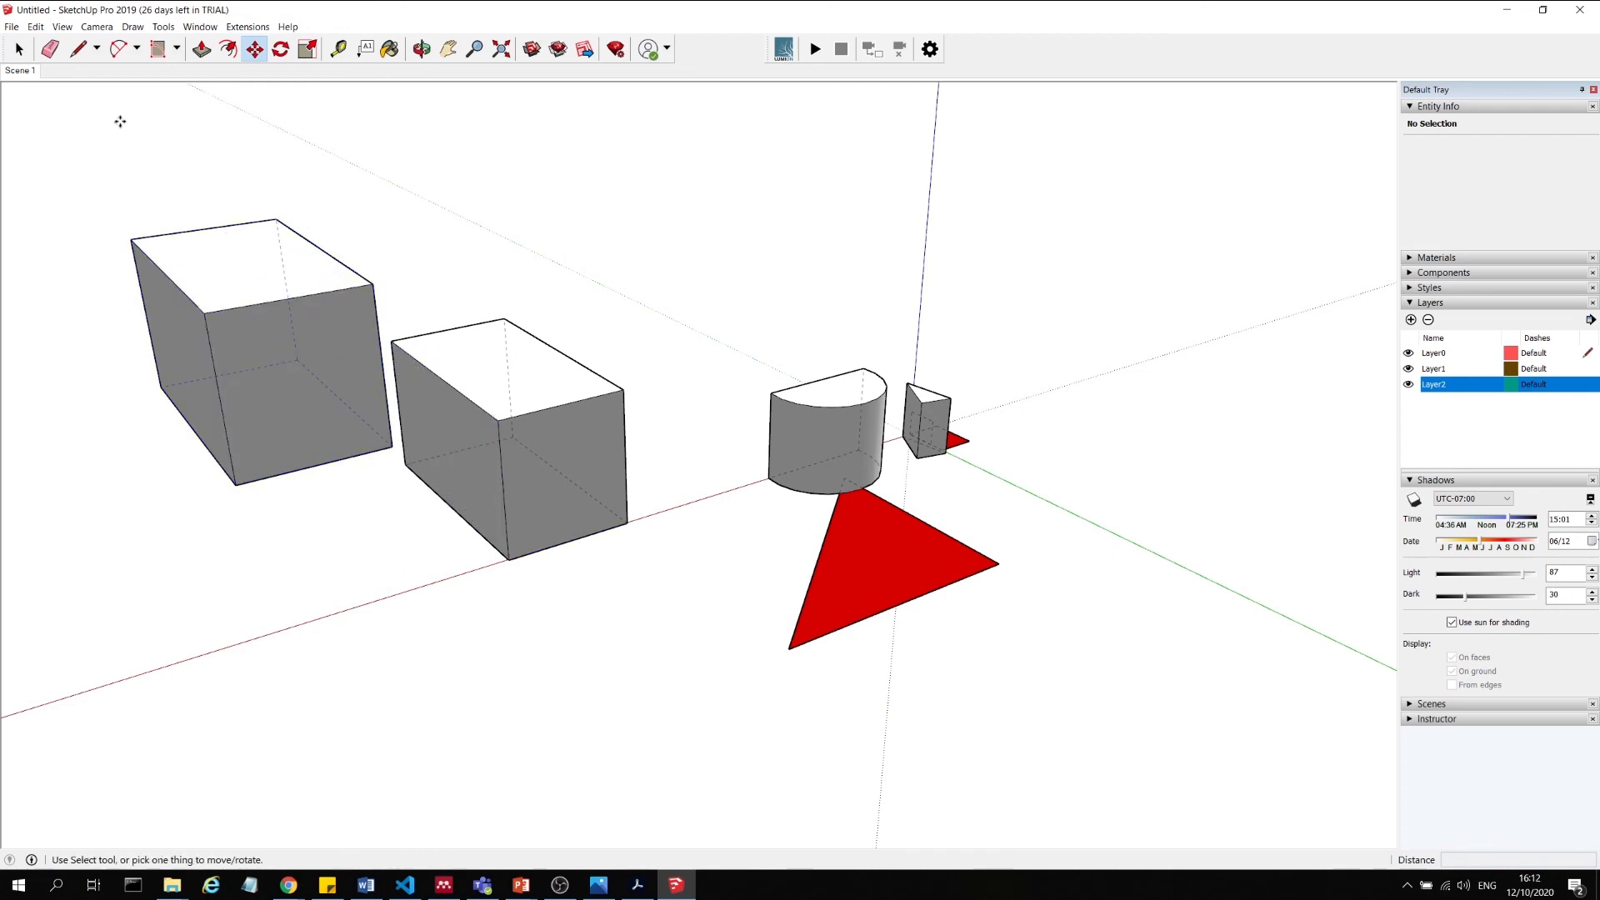
Select the whole ungrouped box and copy it 70241 mm upwards so the copy sits directly on its top.
left_click(28, 55)
middle_click_drag(686, 325, 650, 421)
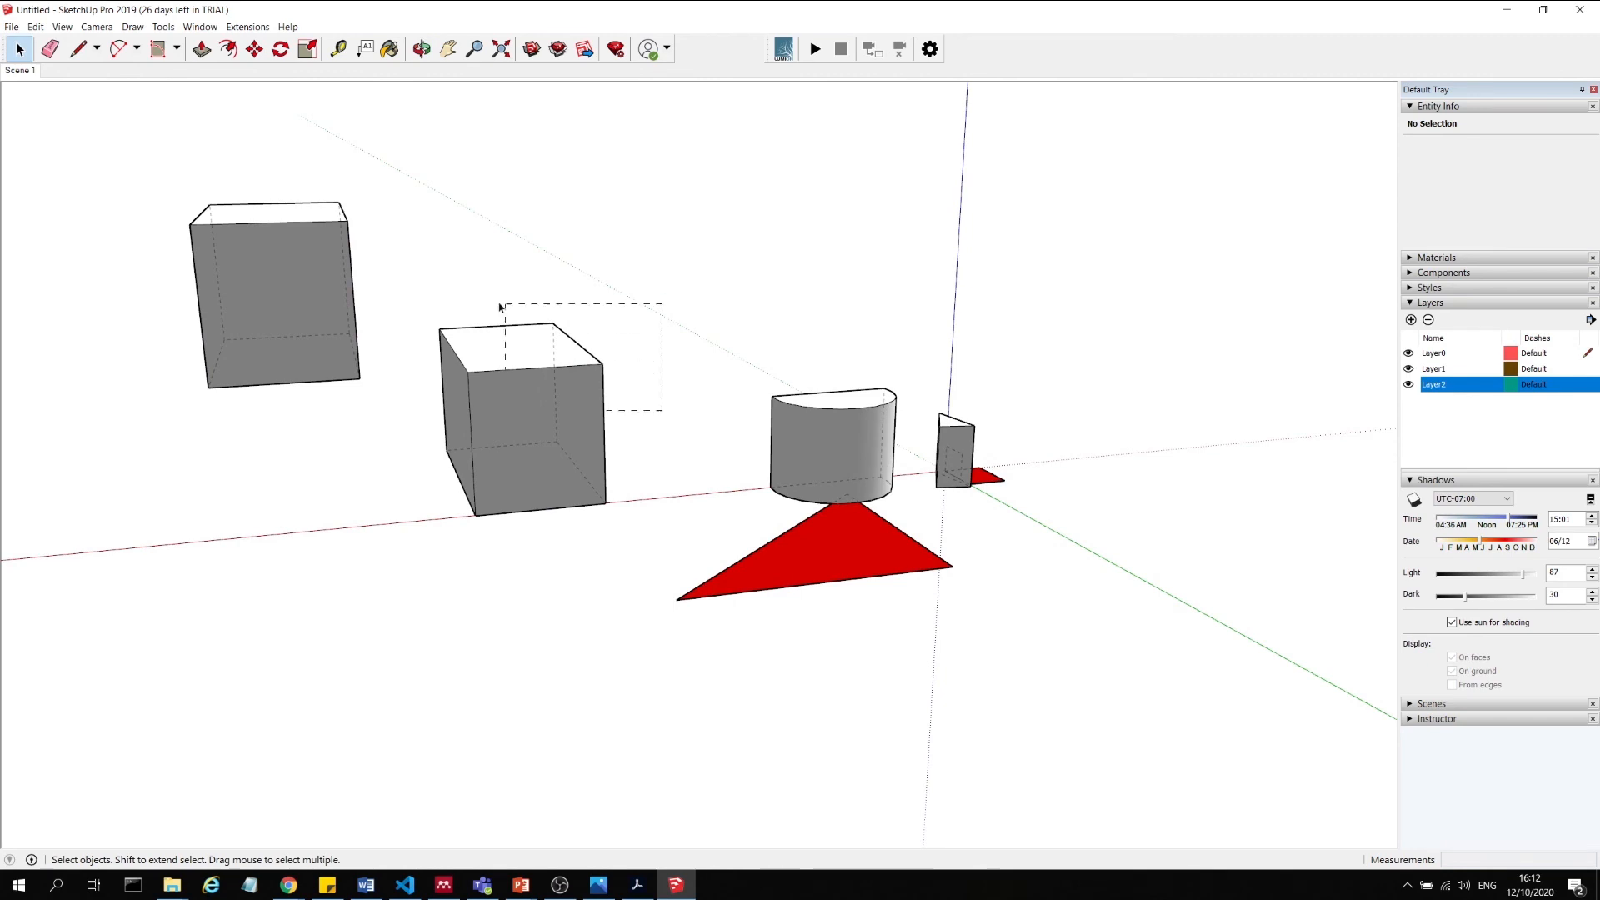
left_click_drag(413, 288, 413, 287)
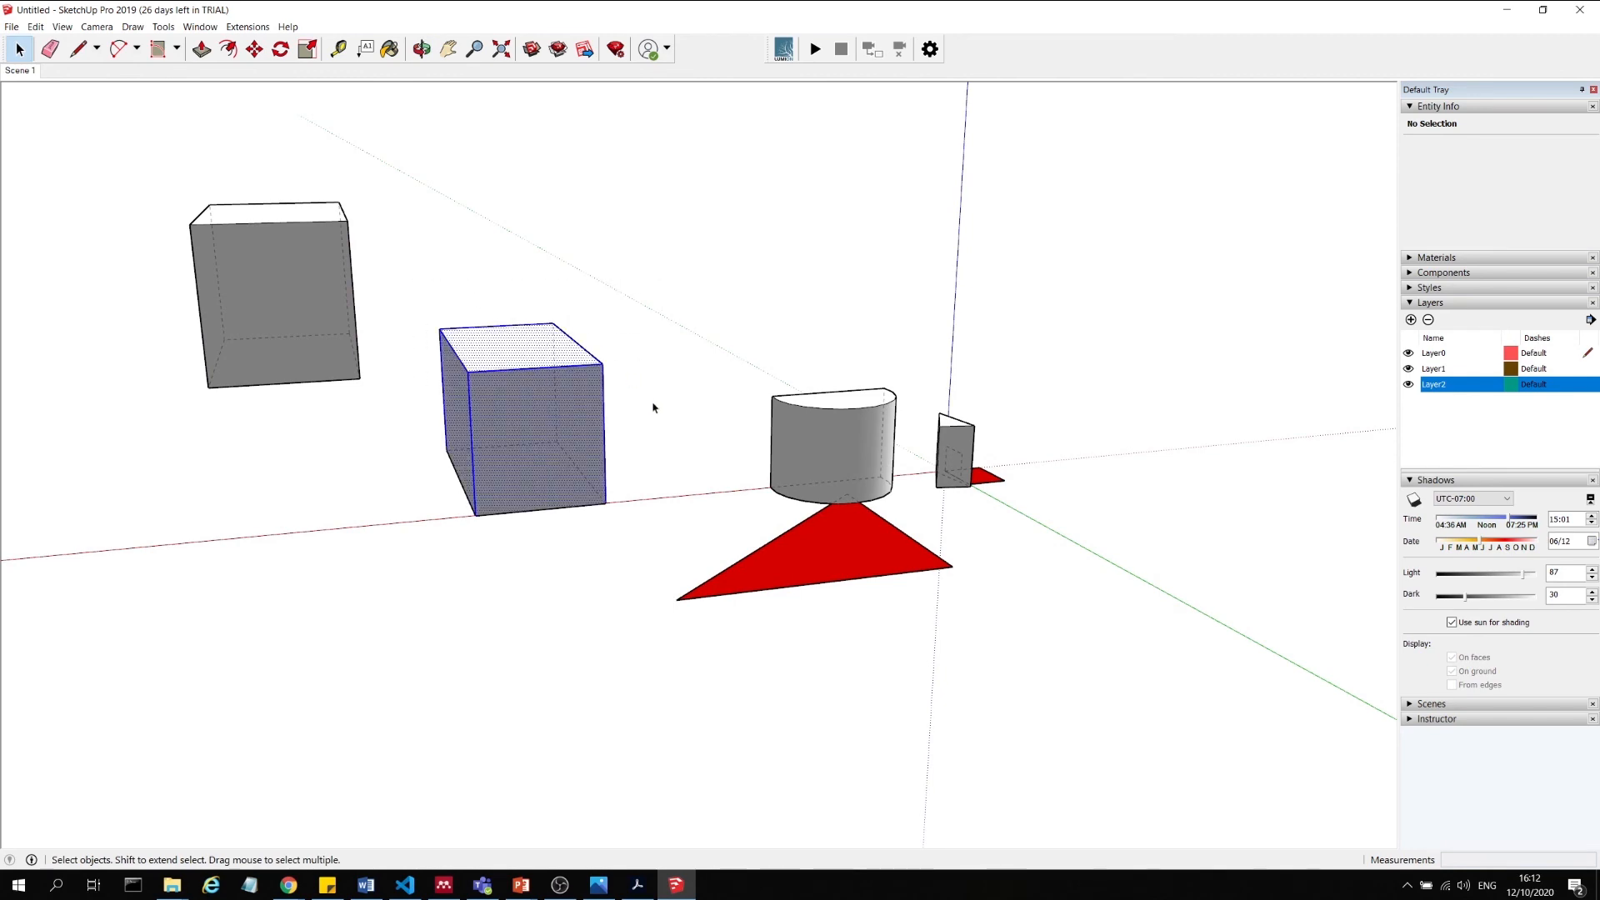
left_click(254, 50)
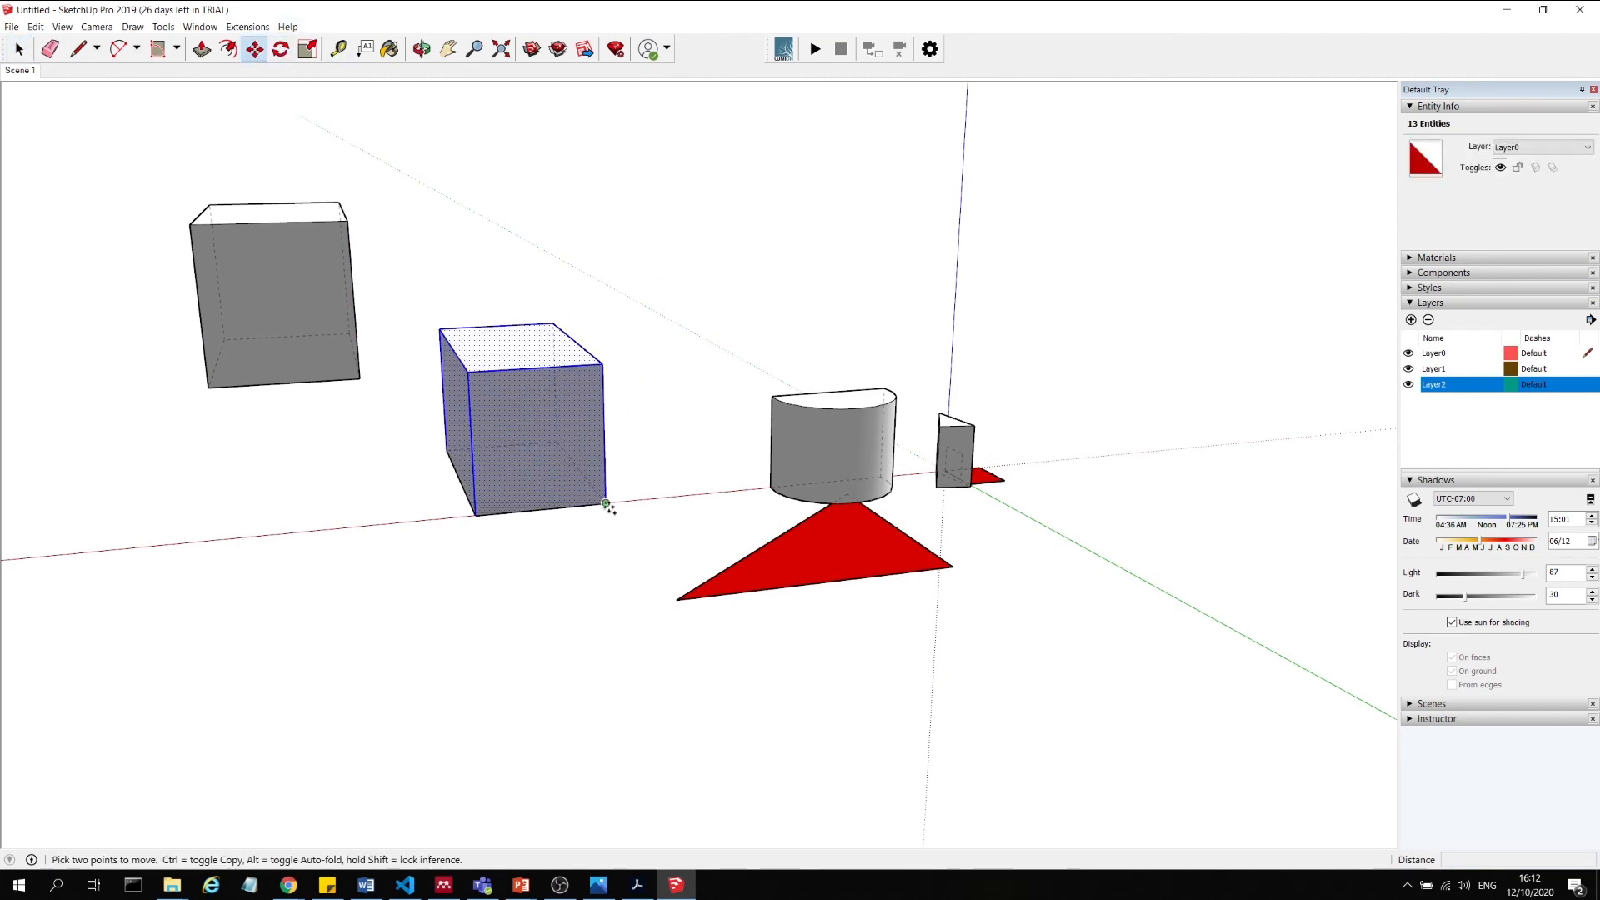
key("ctrl")
left_click(607, 504)
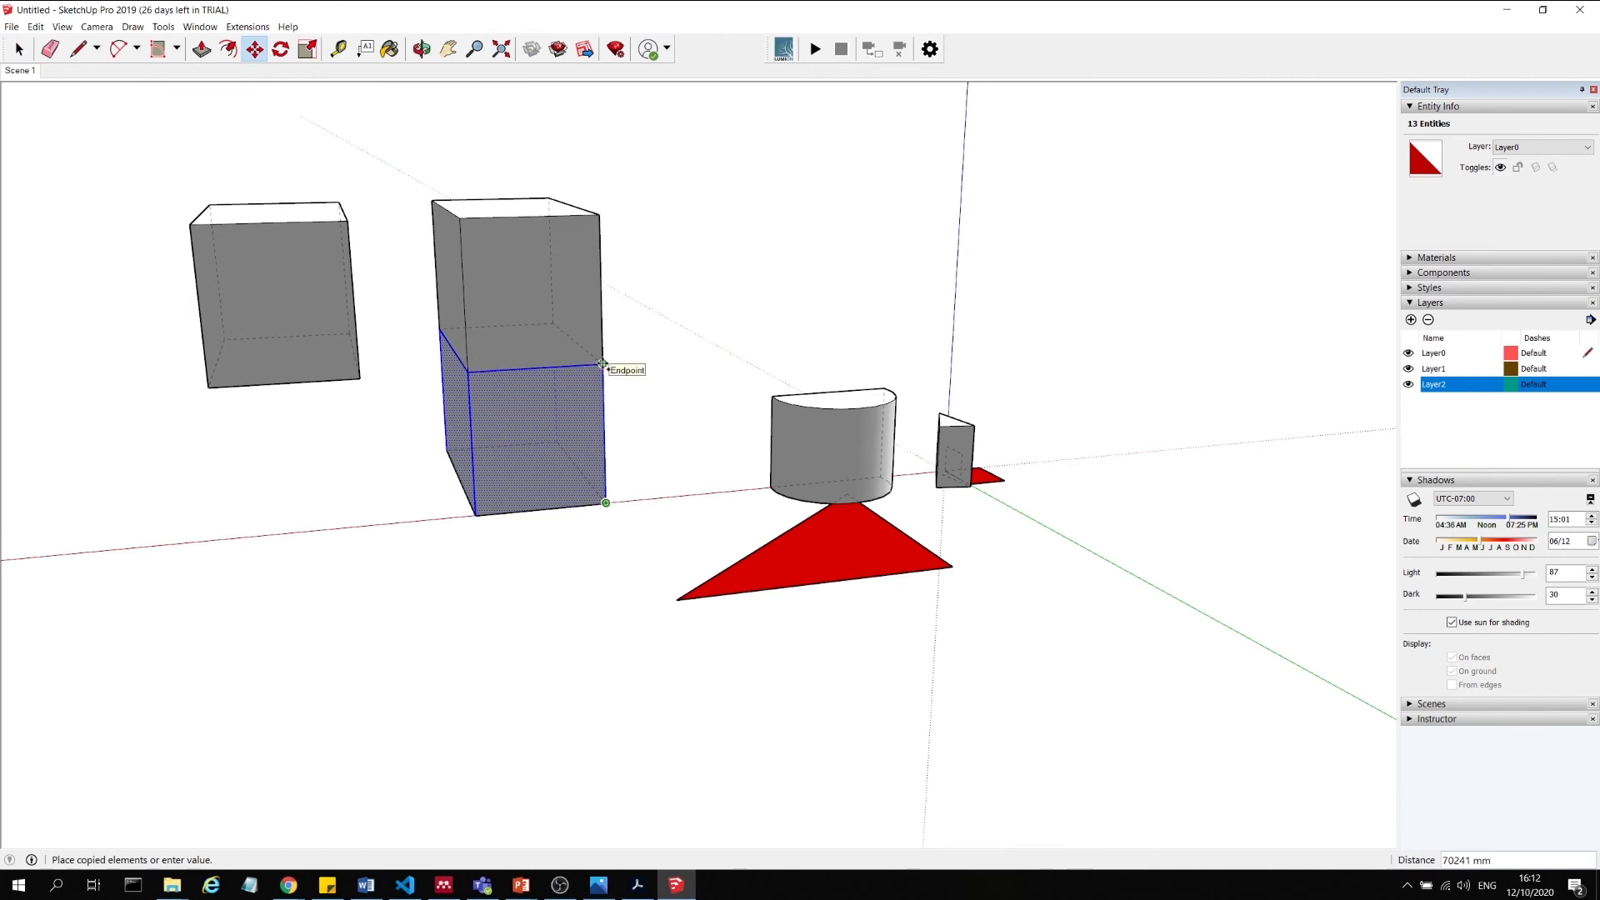
left_click(603, 364)
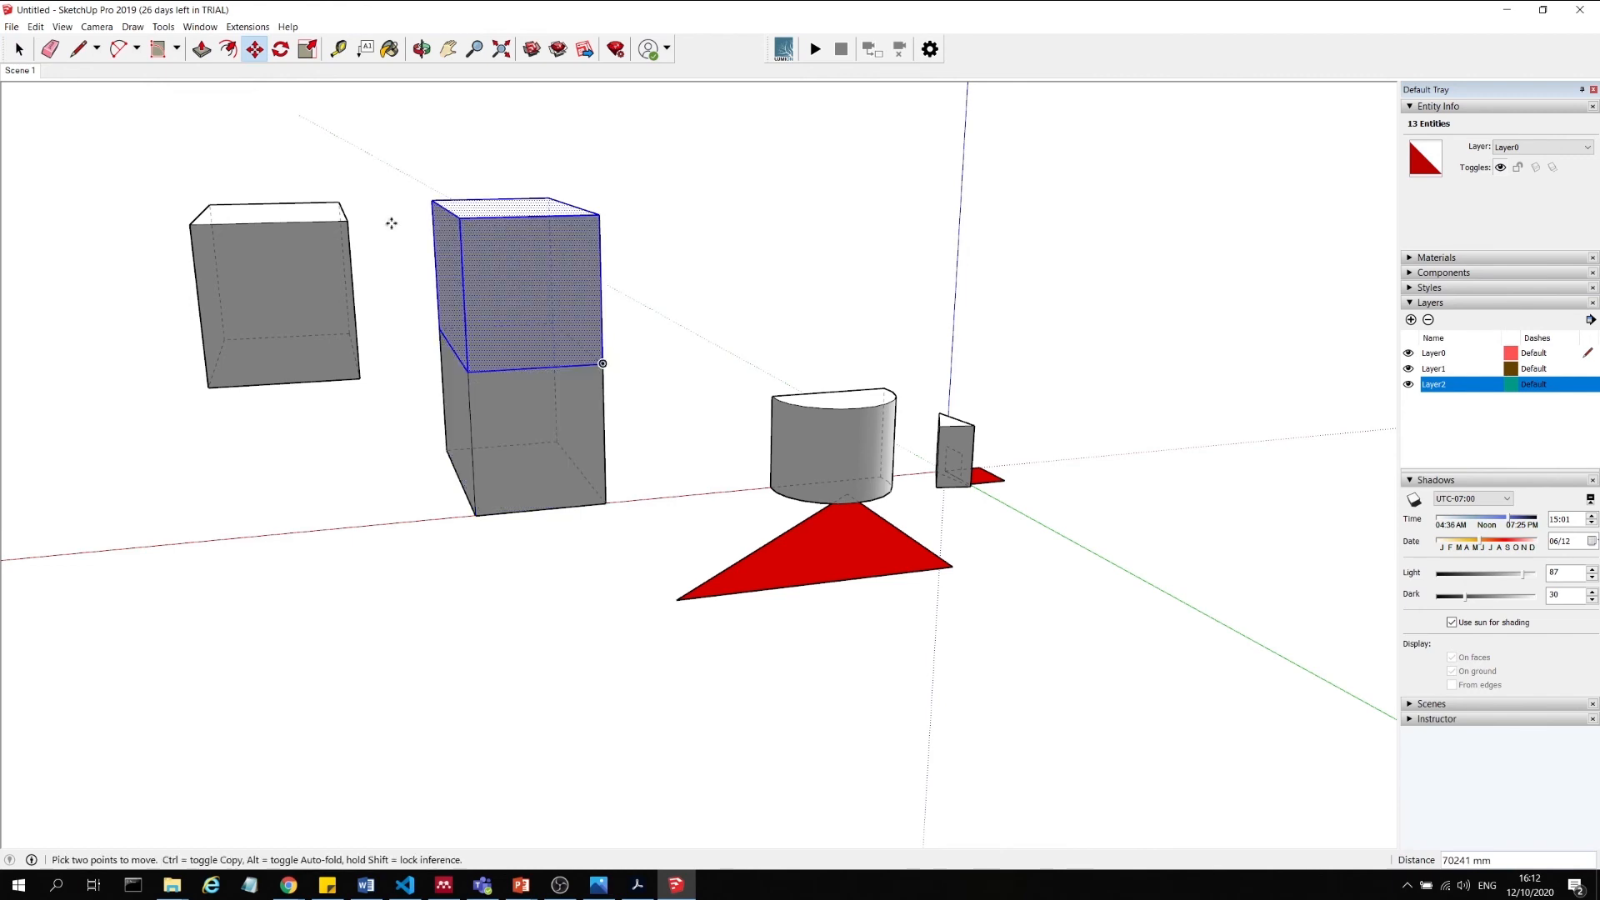
key("Escape")
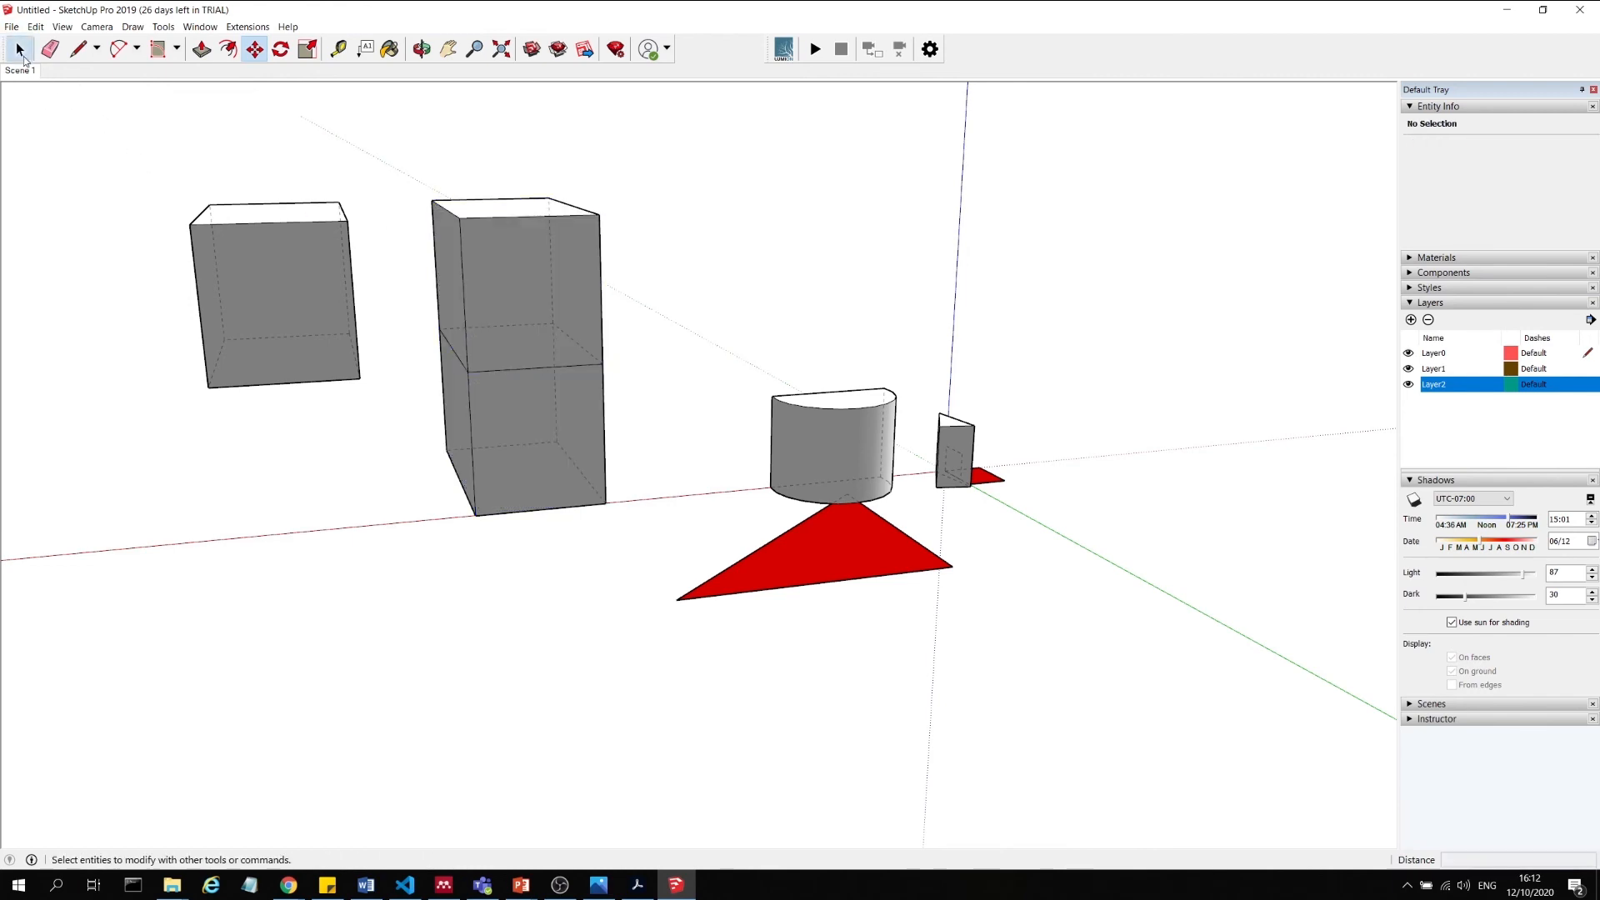
Select the upper ungrouped box, try to move it sideways off the lower one, and cancel the move.
left_click(17, 50)
middle_click_drag(661, 193, 668, 289)
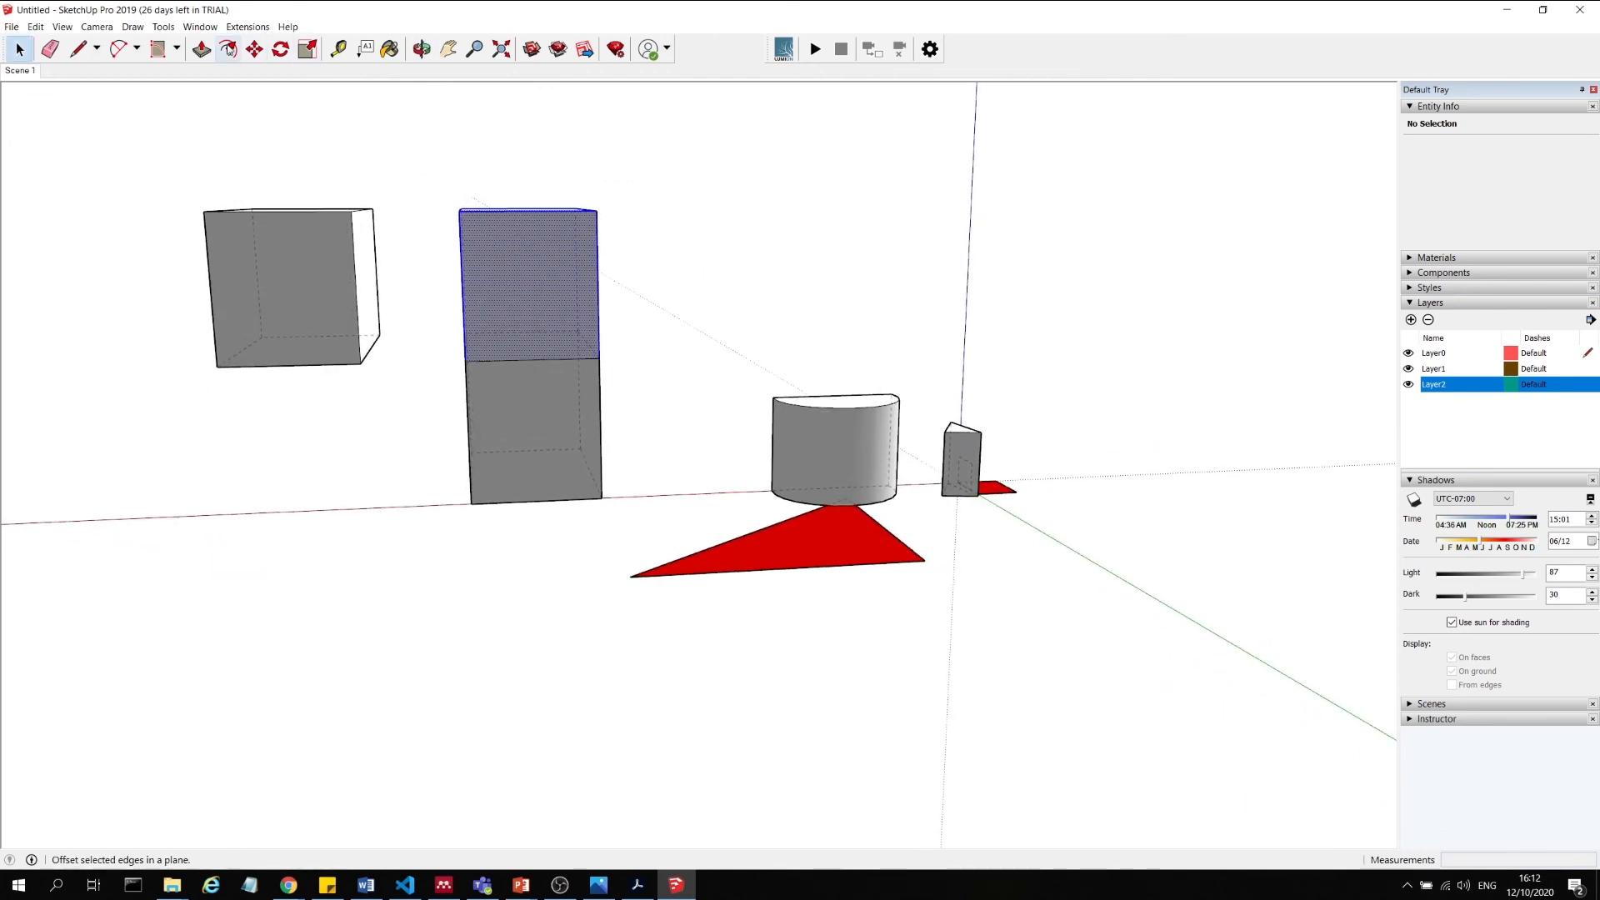
left_click(254, 49)
left_click(436, 172)
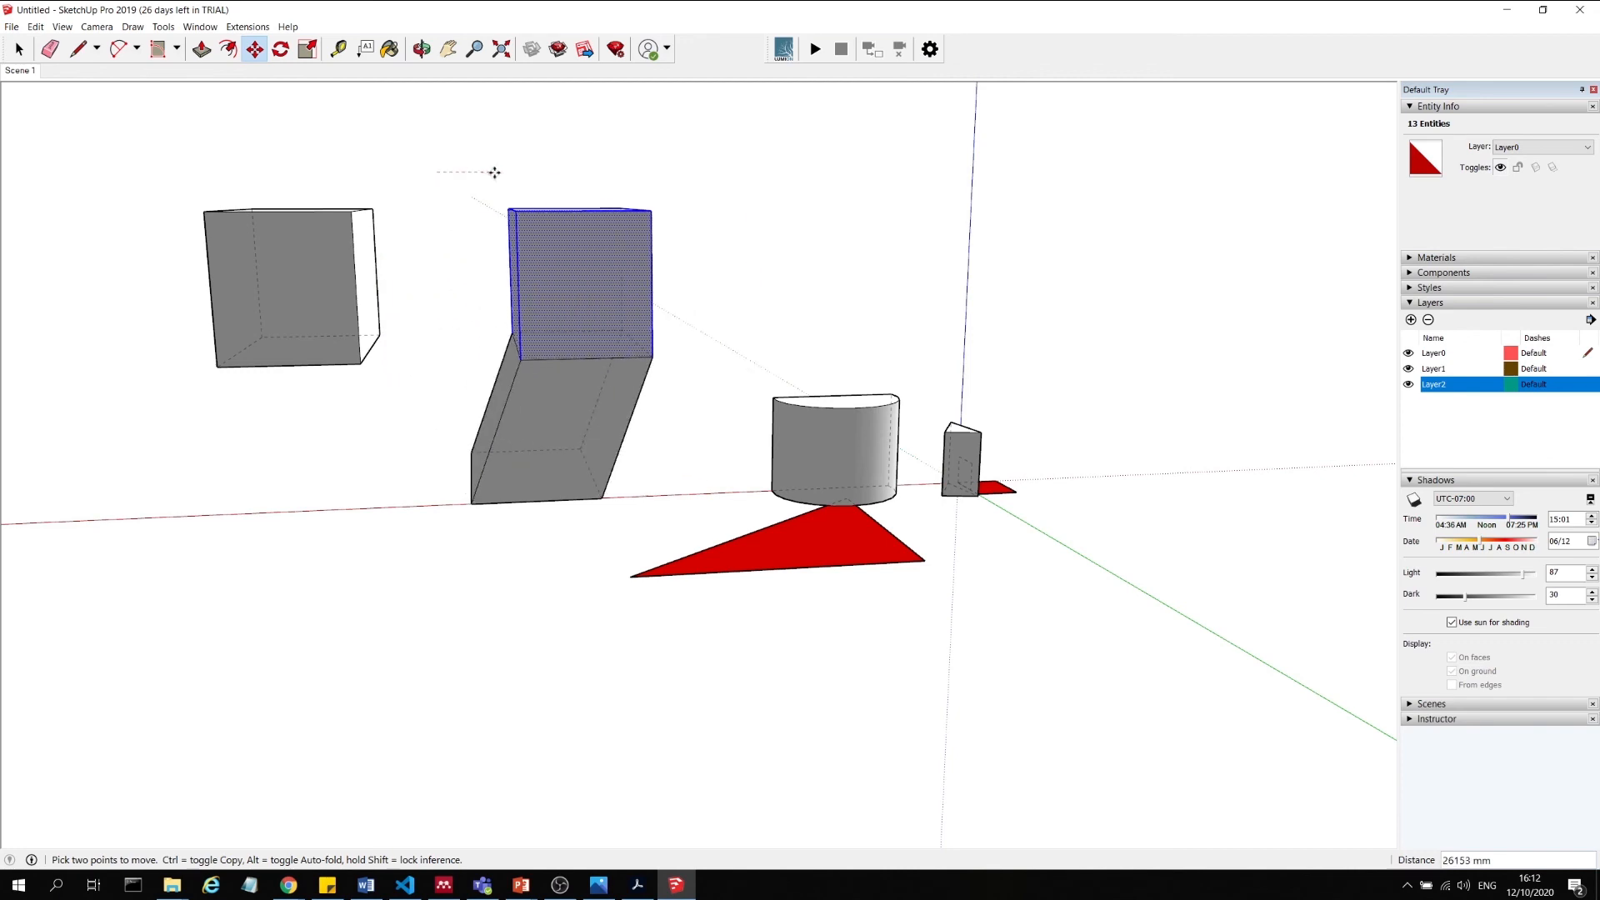
key("Escape")
key("Escape")
Select all faces and edges of the half-cylinder to examine the solid as separate entities.
middle_click_drag(424, 383, 708, 358)
middle_click_drag(565, 539, 89, 354)
scroll(812, 582, "up", 3)
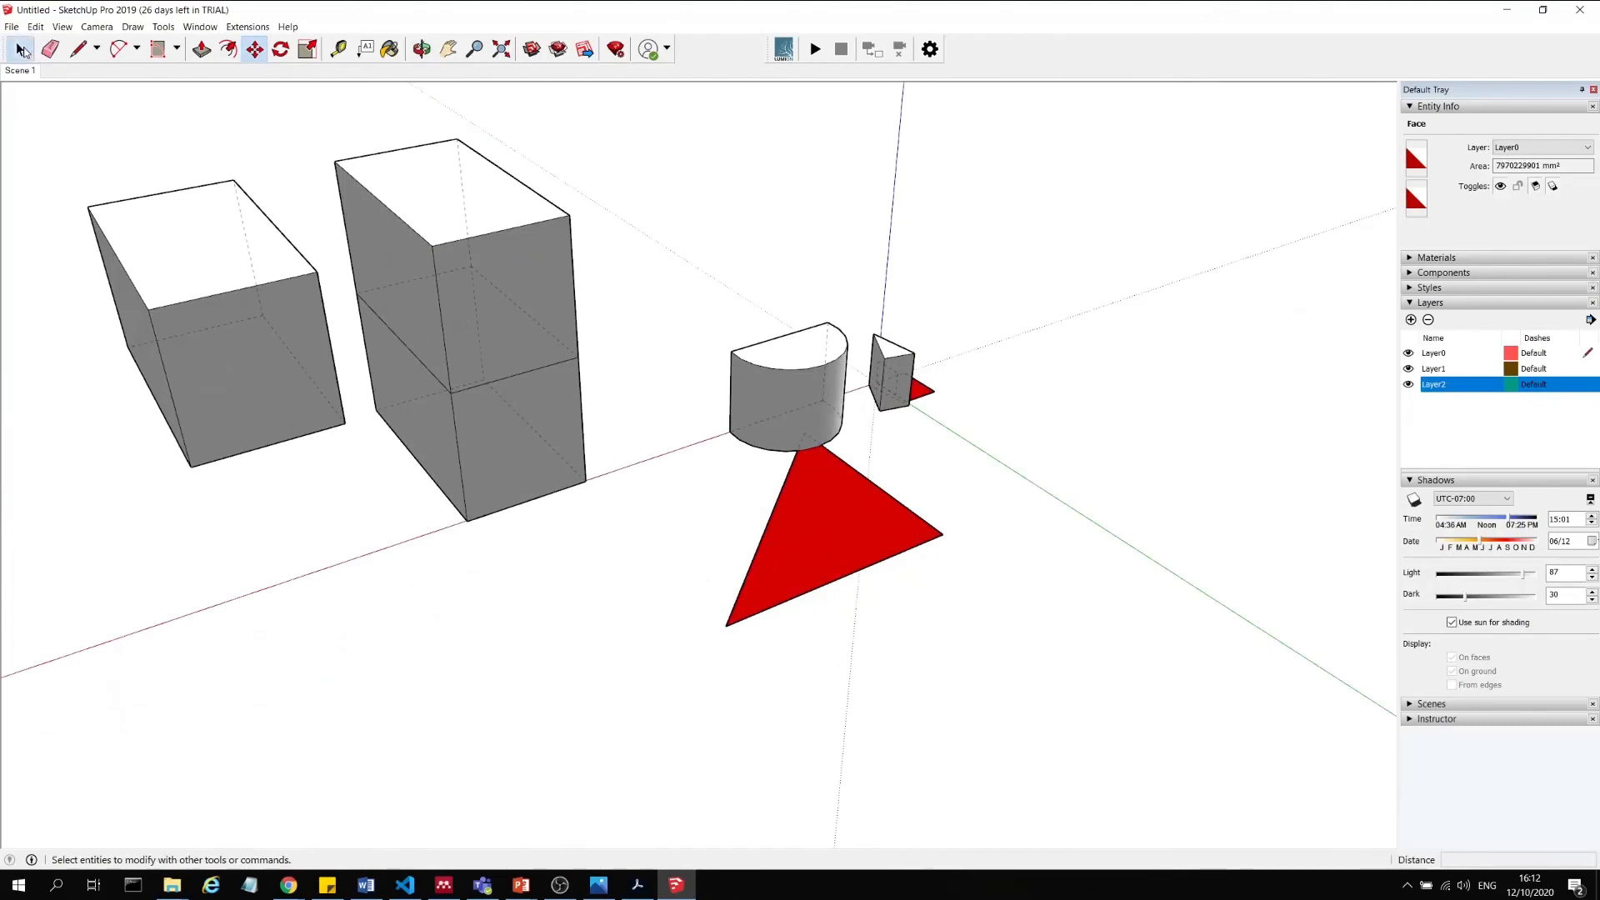
left_click(21, 50)
left_click_drag(875, 465, 873, 465)
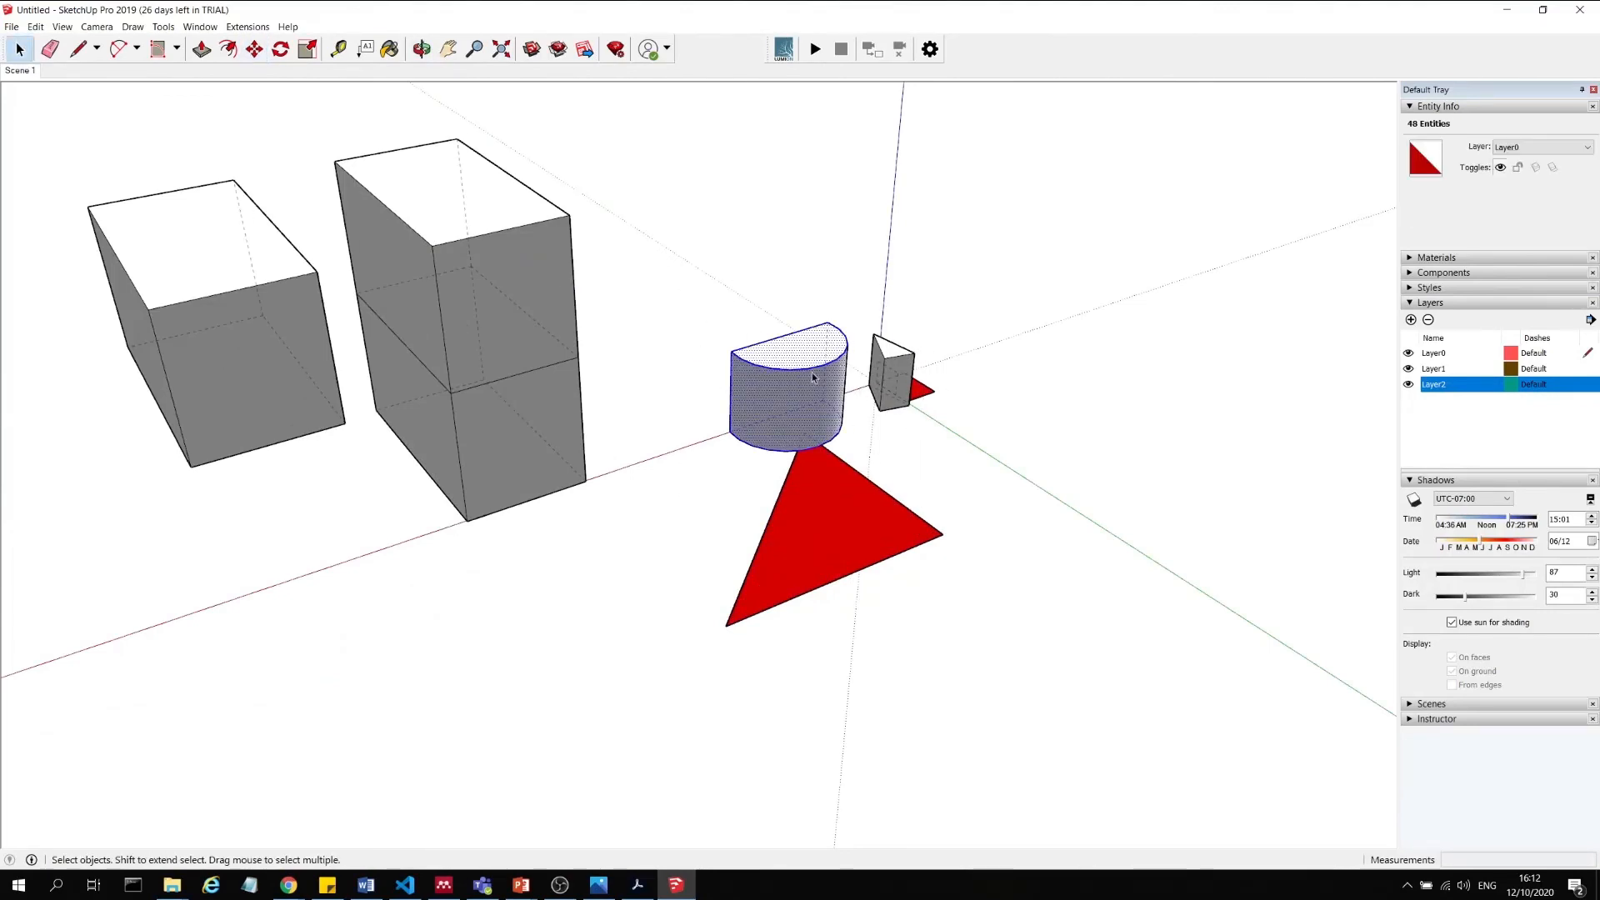
Try to move the large red triangle's face about 54592 mm away from the half-cylinder, and undo the move.
left_click(937, 561)
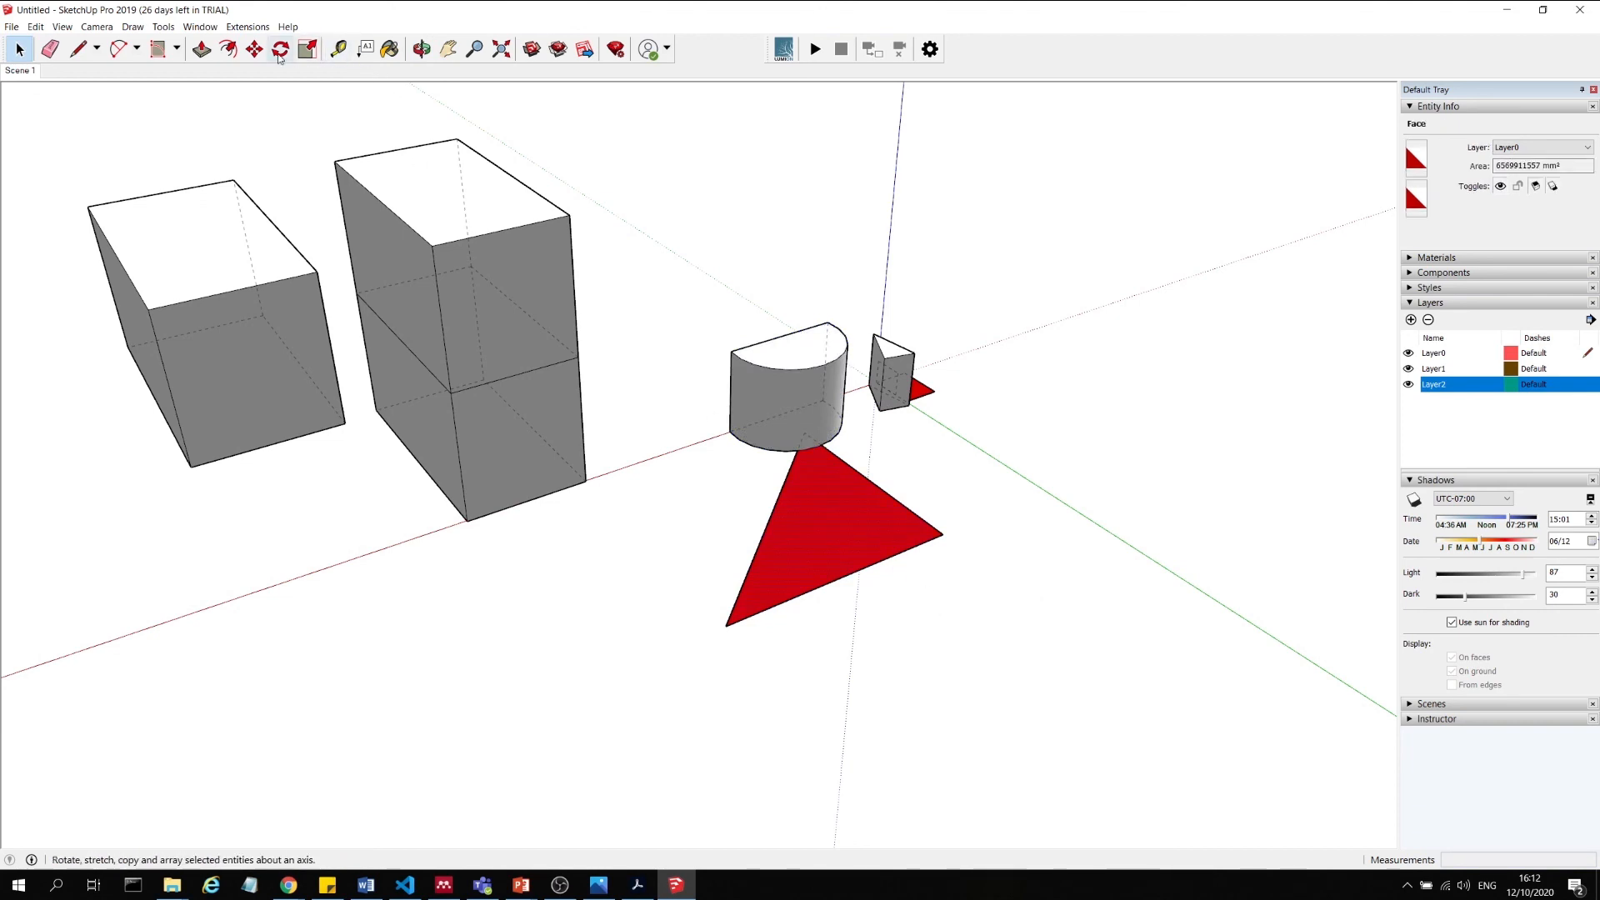
key("m")
left_click(858, 517)
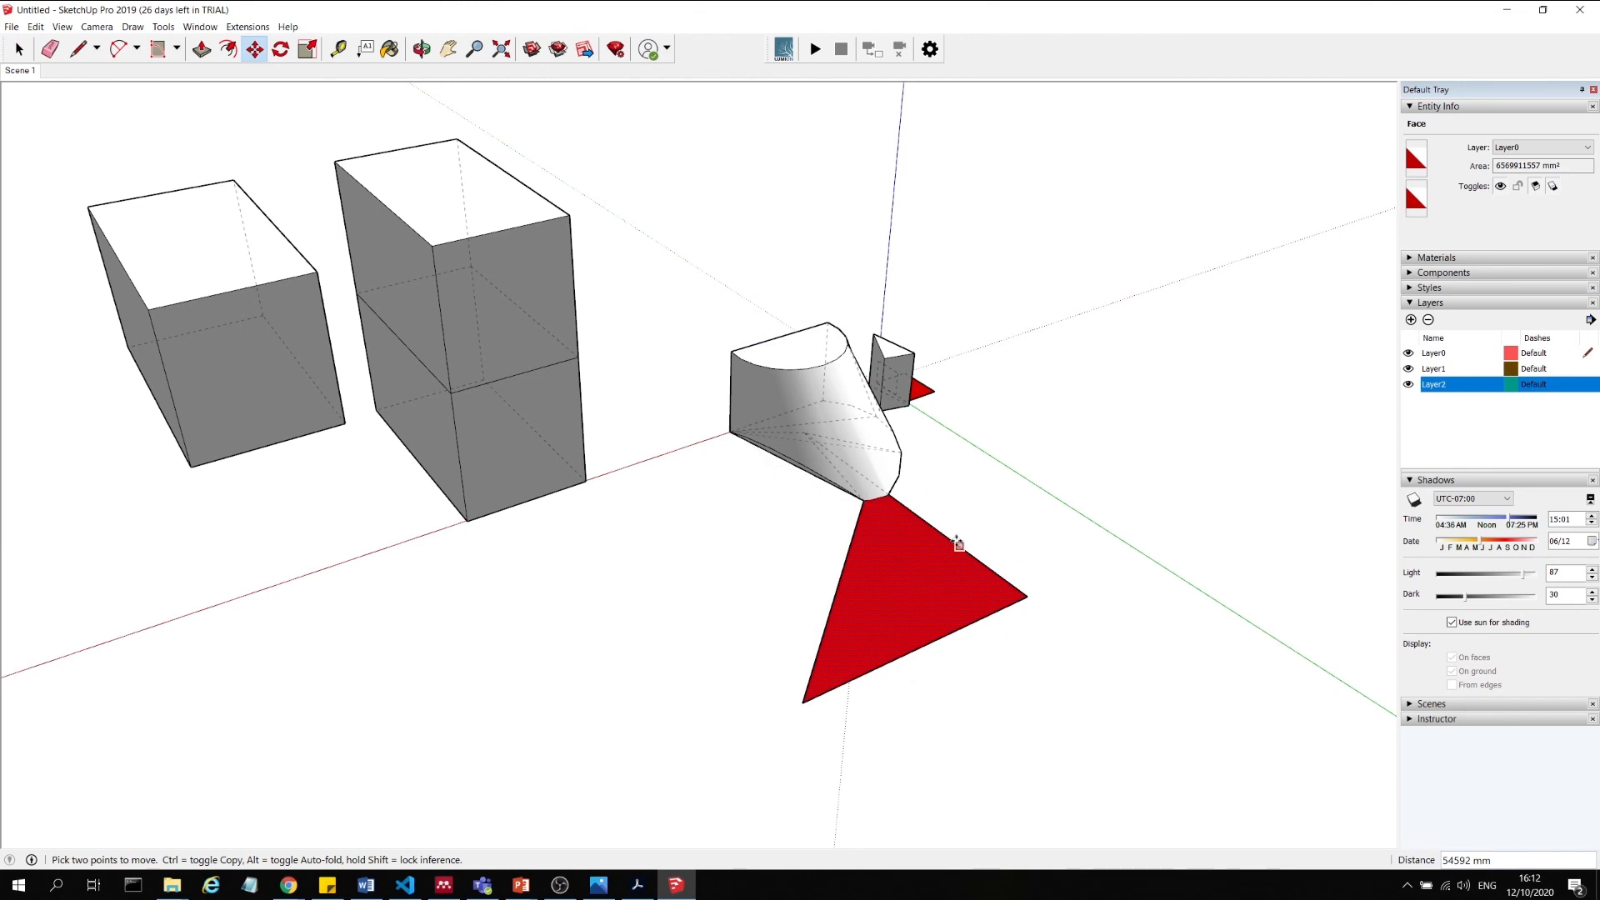
left_click(19, 50)
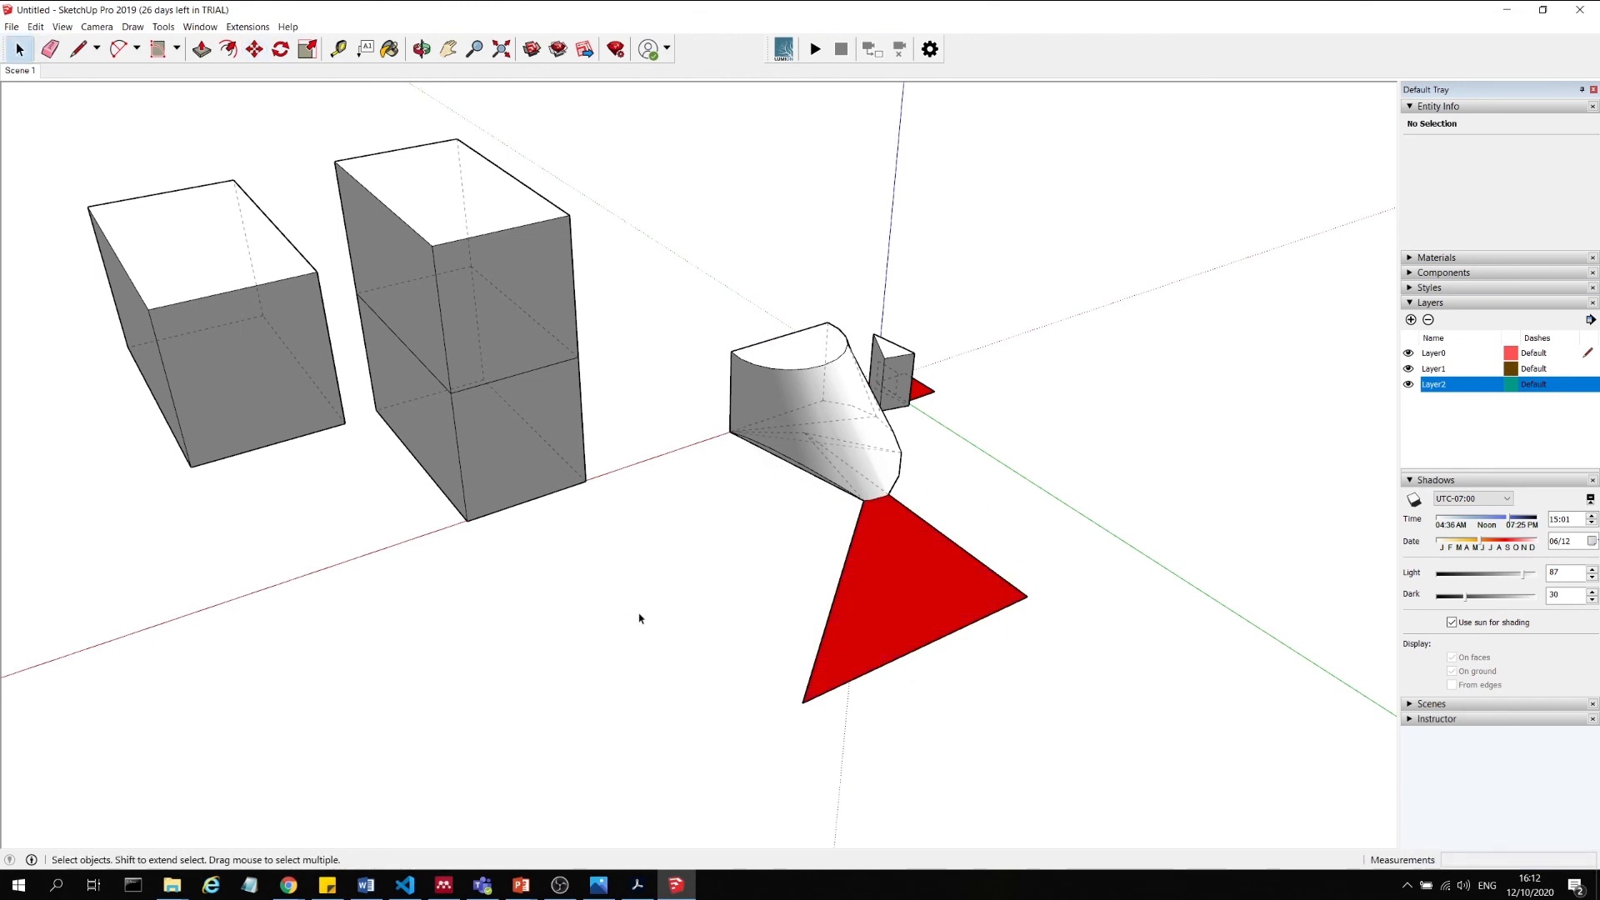
key("ctrl+z")
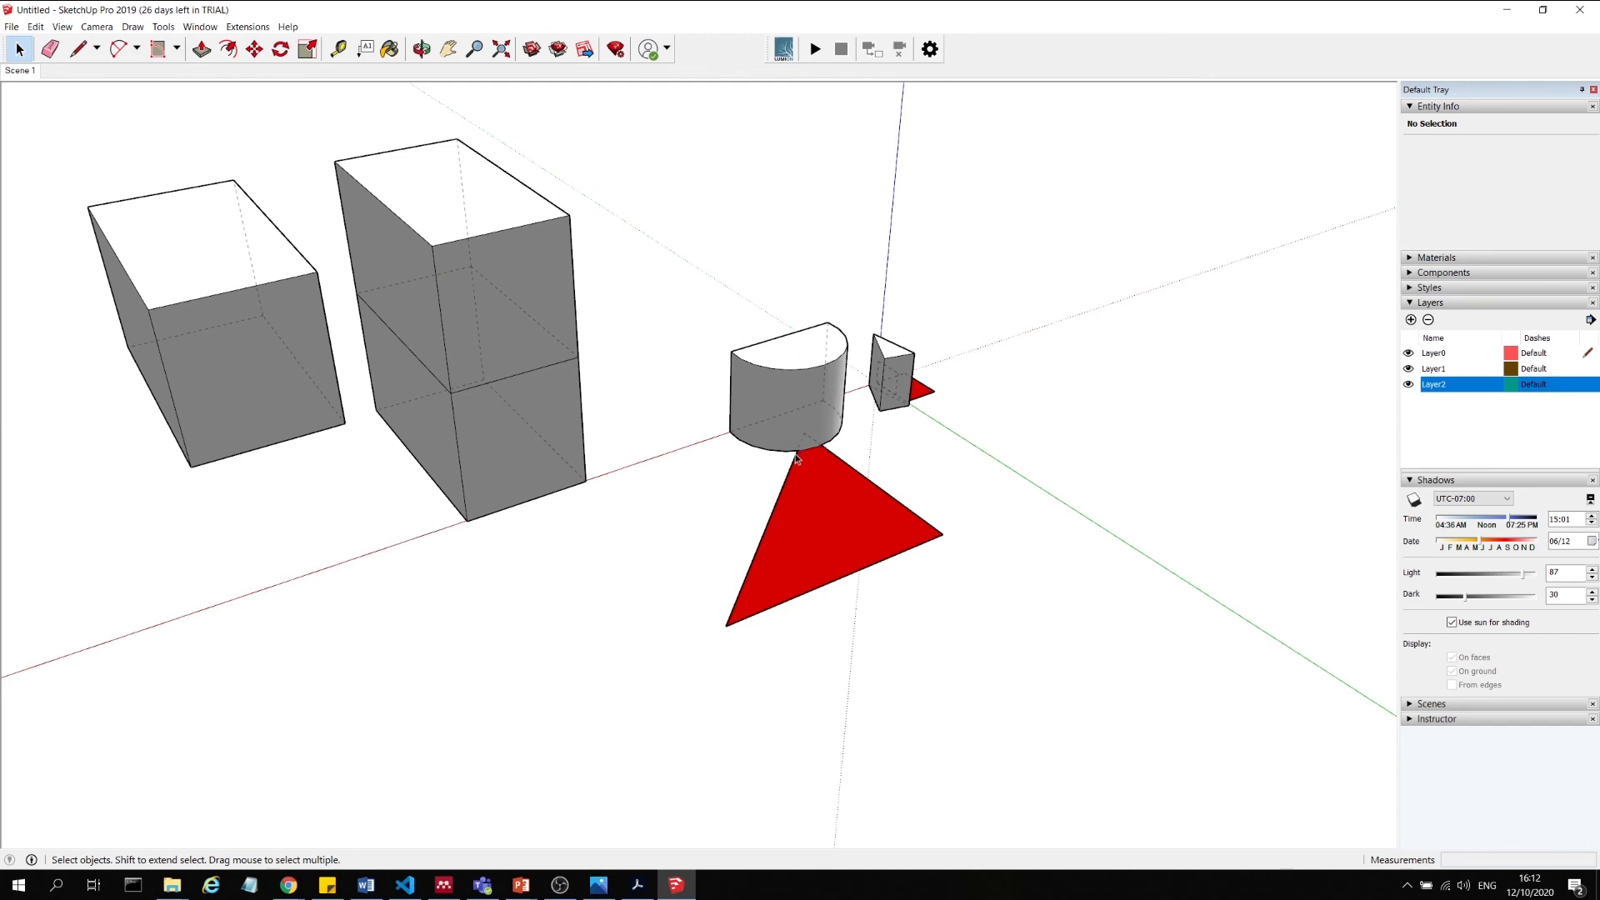
Examine where the half-cylinder's base meets the large red triangle by selecting the base arc segments and the triangle's face.
left_click(837, 457)
left_click(829, 447)
scroll(829, 448, "up", 5)
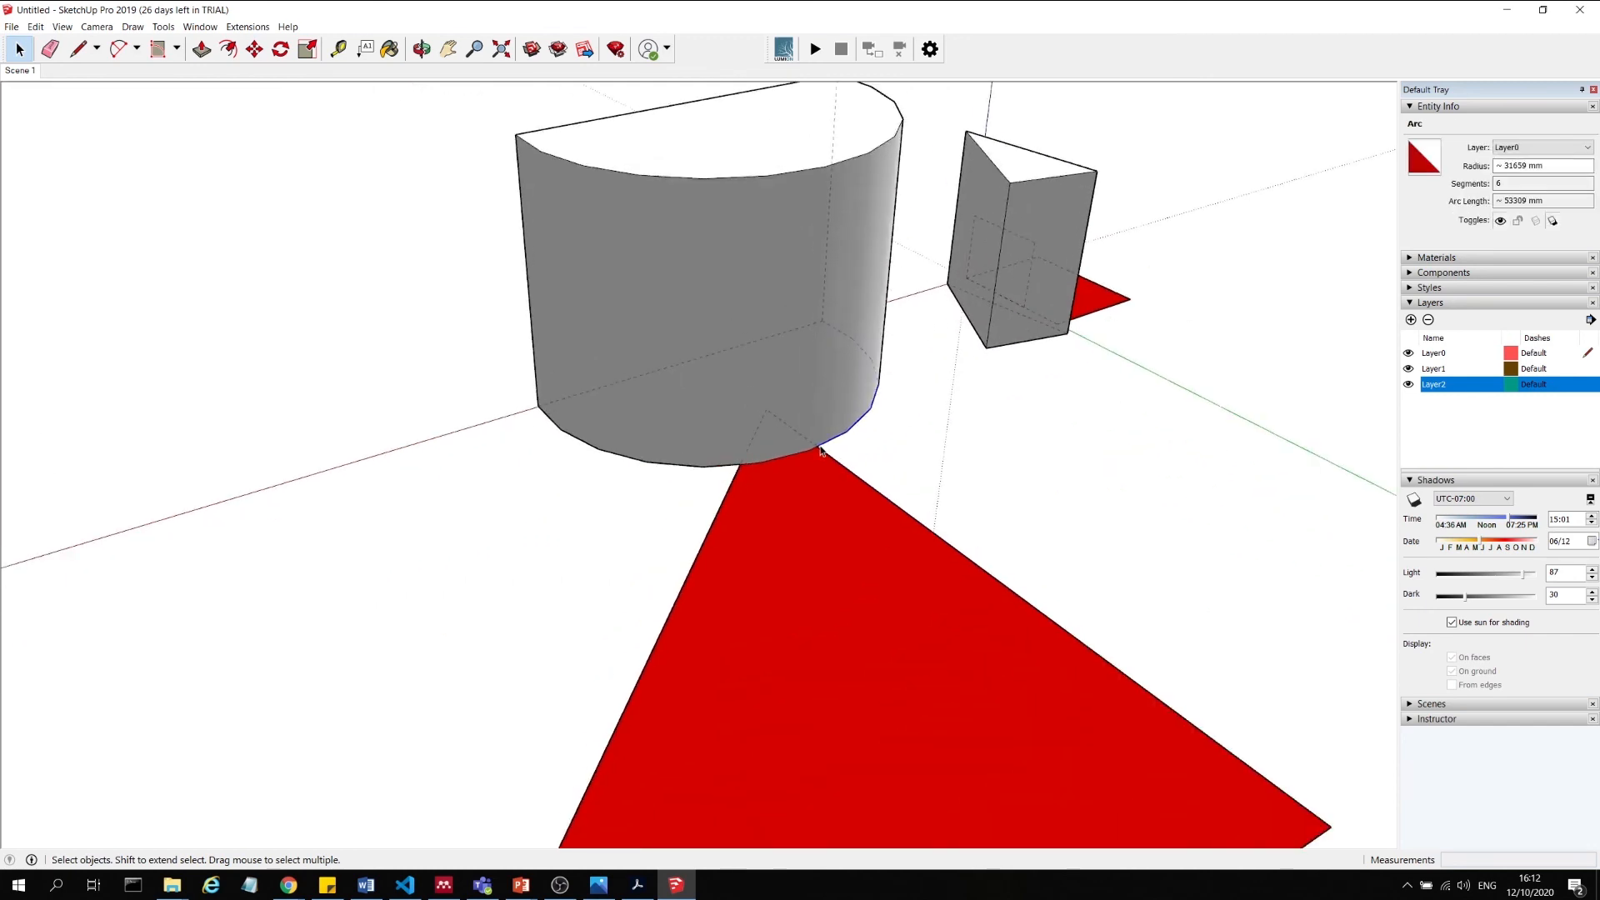
left_click(797, 454)
scroll(795, 453, "down", 6)
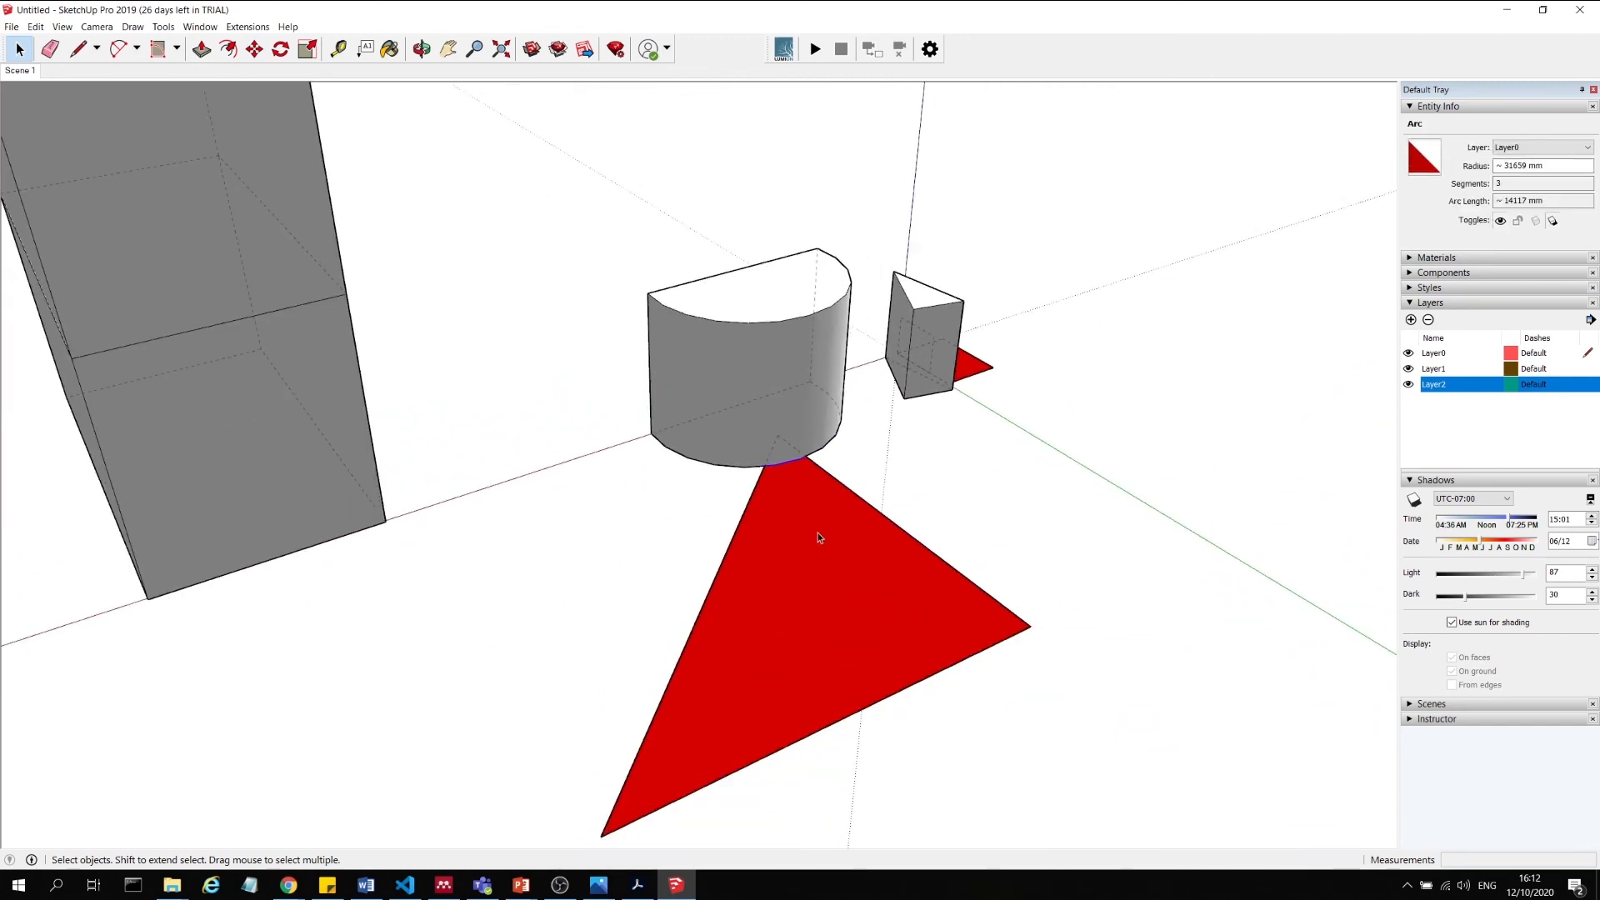
left_click(790, 523)
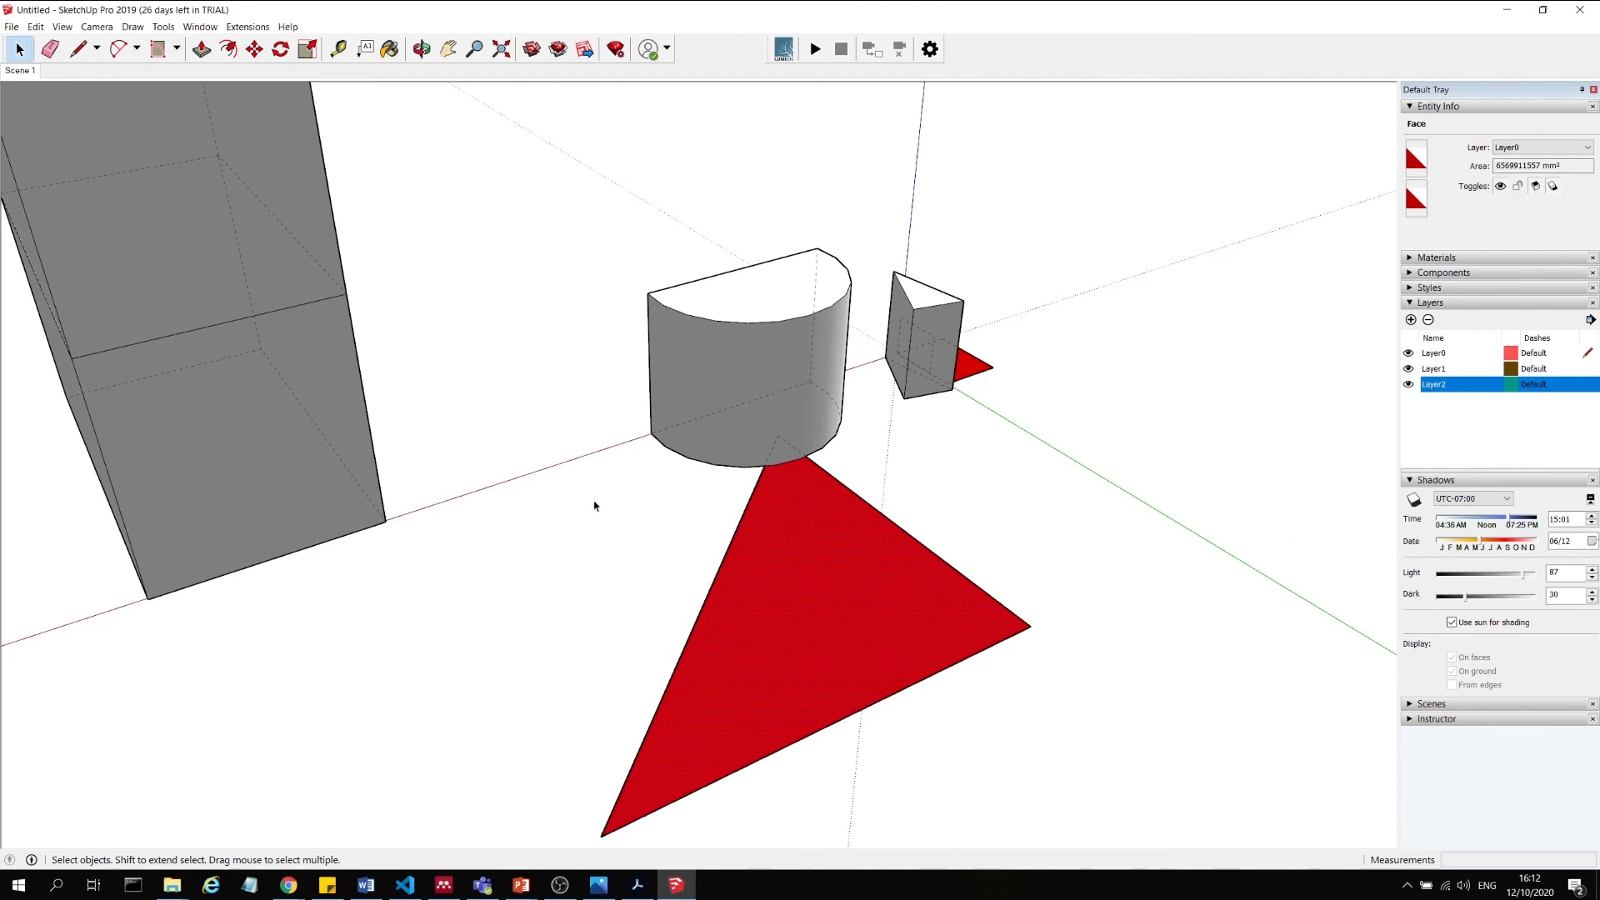
left_click(158, 49)
left_click(1207, 505)
left_click(1284, 467)
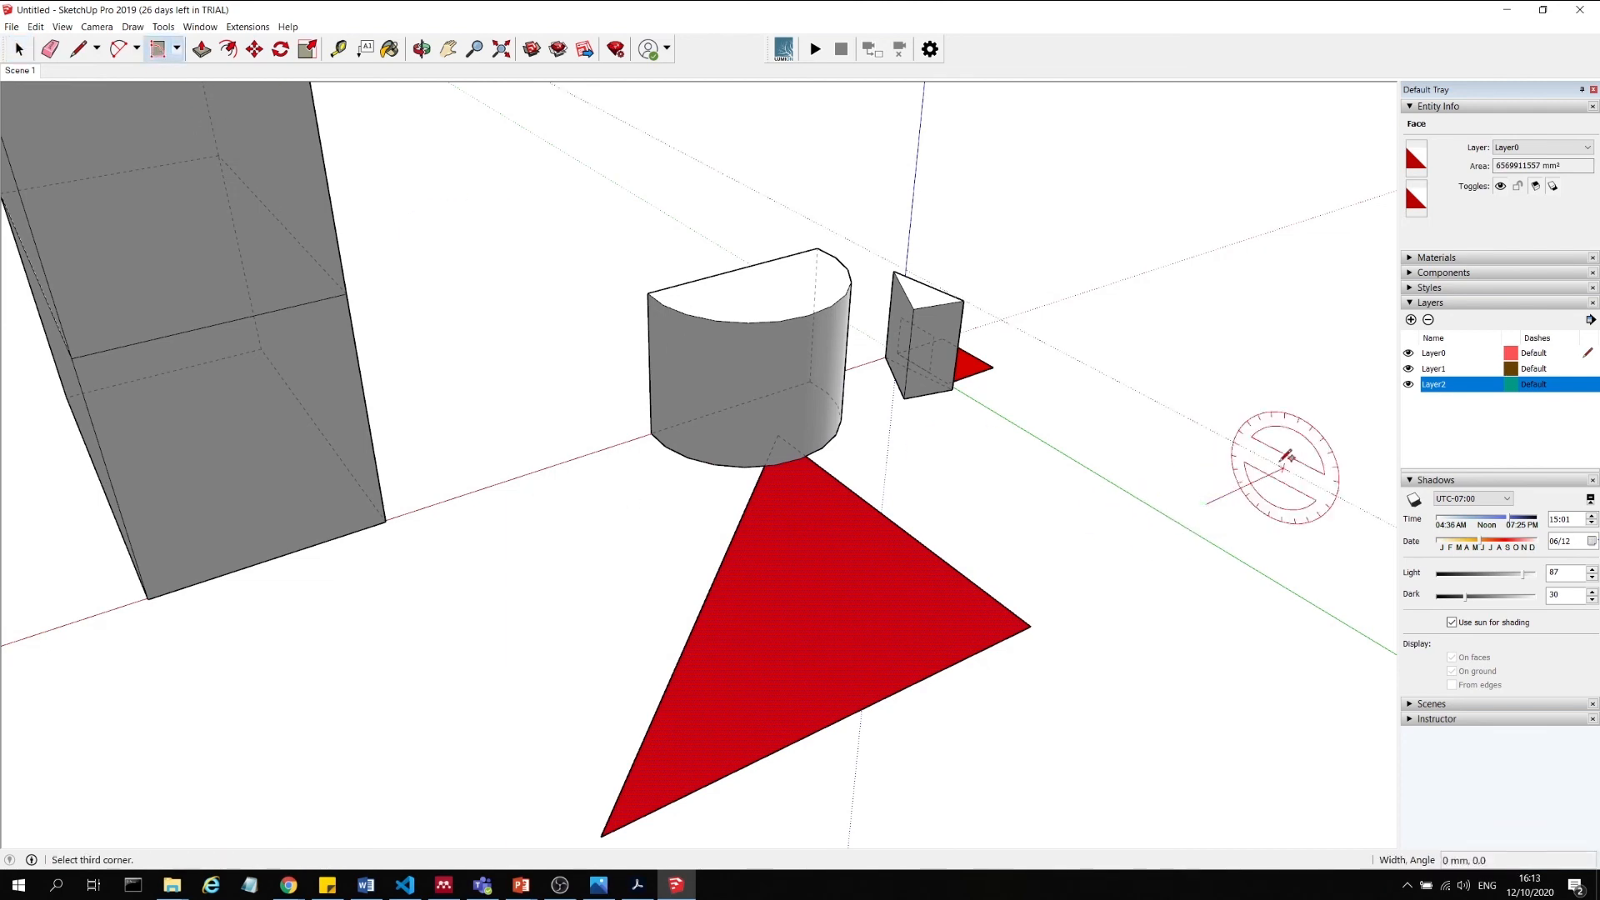
left_click(1109, 450)
Move the new red rectangle about 120895 mm so that it overlaps the base of the half-cylinder.
left_click(20, 52)
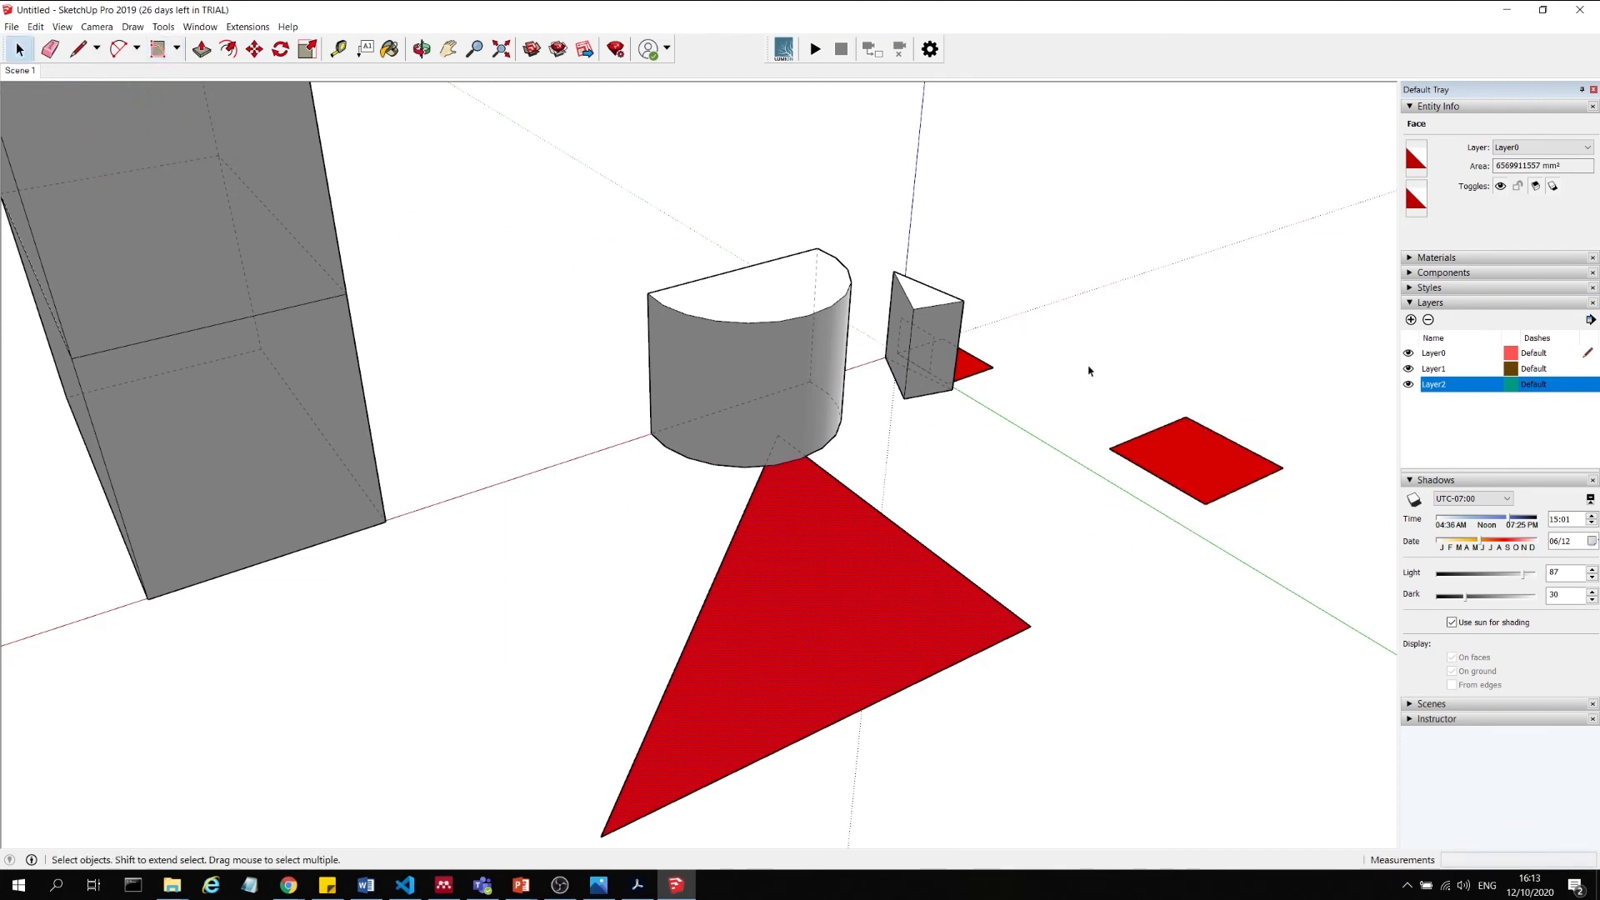
left_click(254, 51)
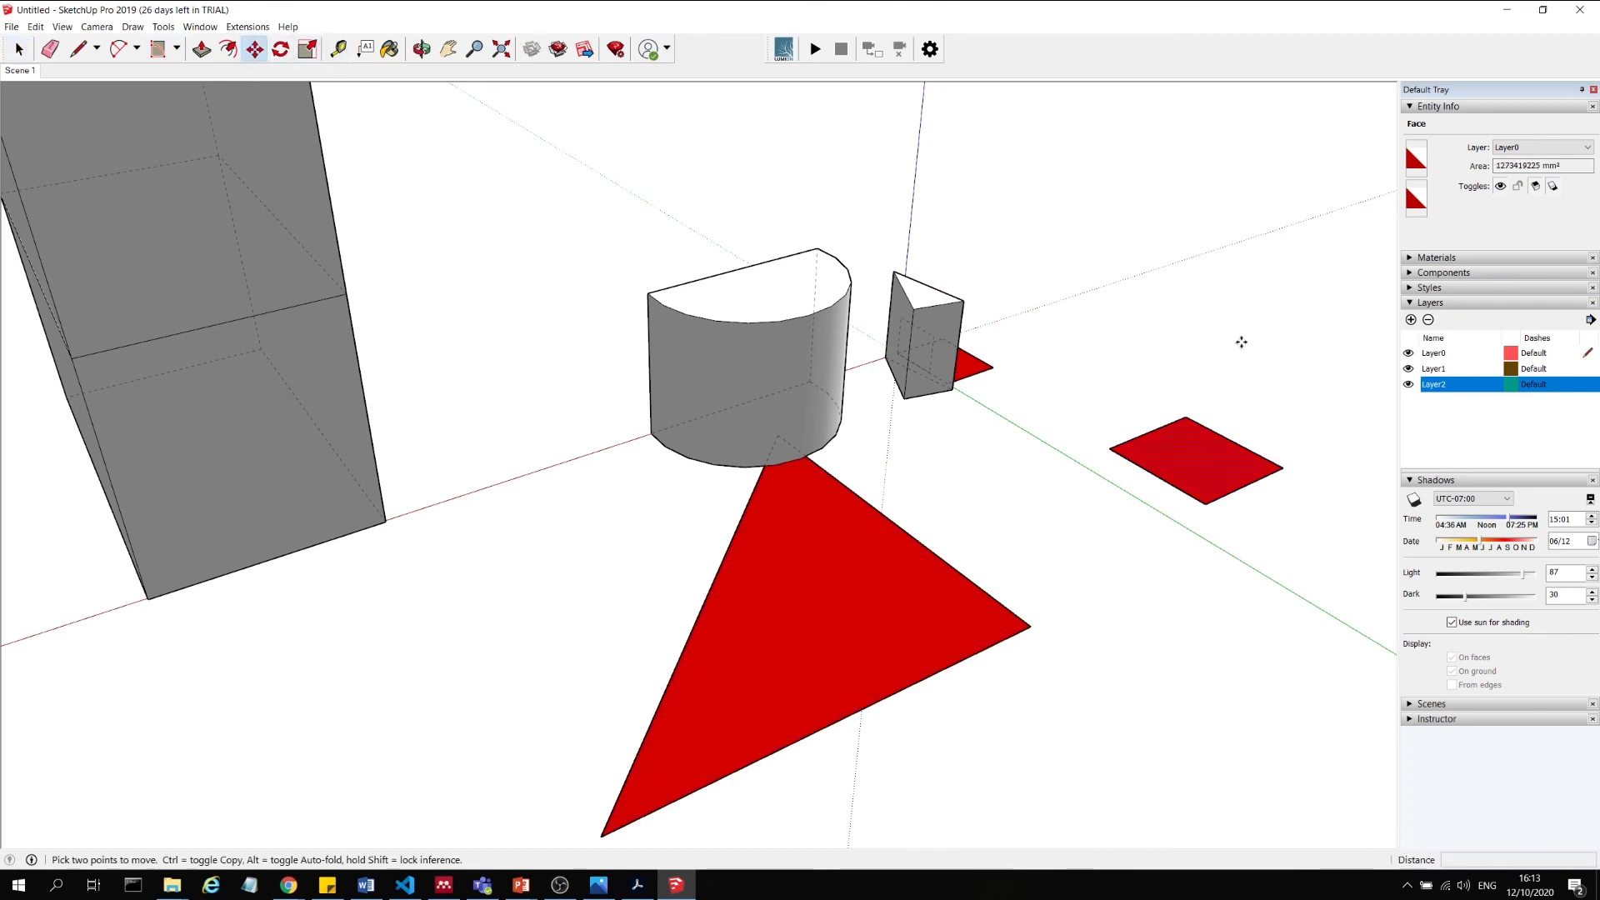
left_click(1239, 338)
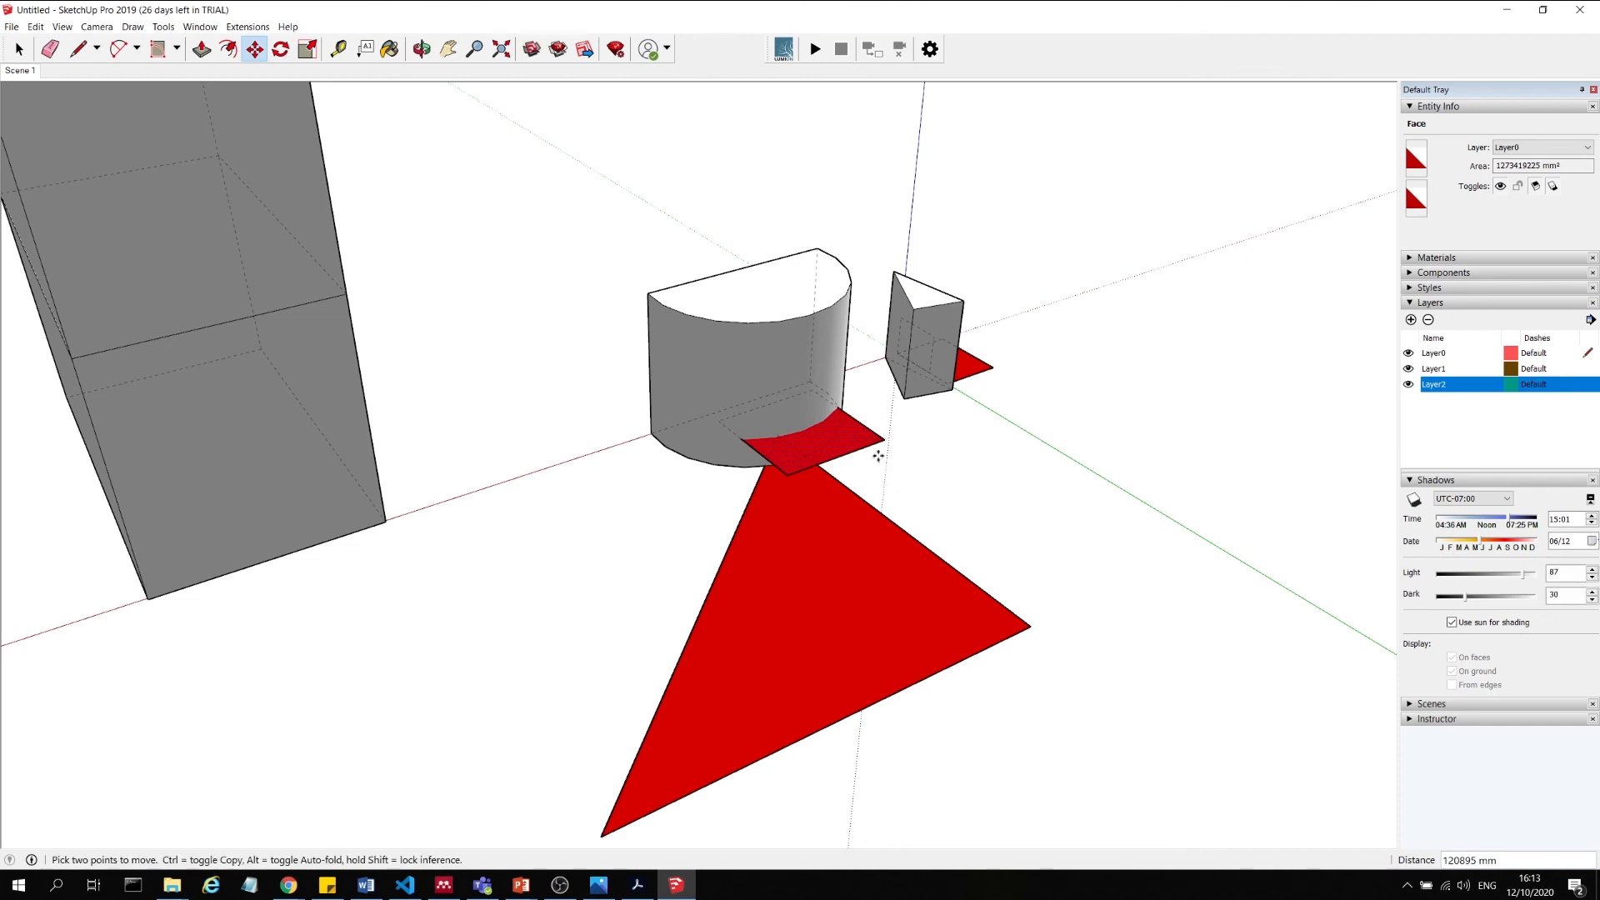
left_click(878, 456)
Select the red rectangle's face and move it away from the half-cylinder onto the open ground beside the green axis.
left_click(18, 50)
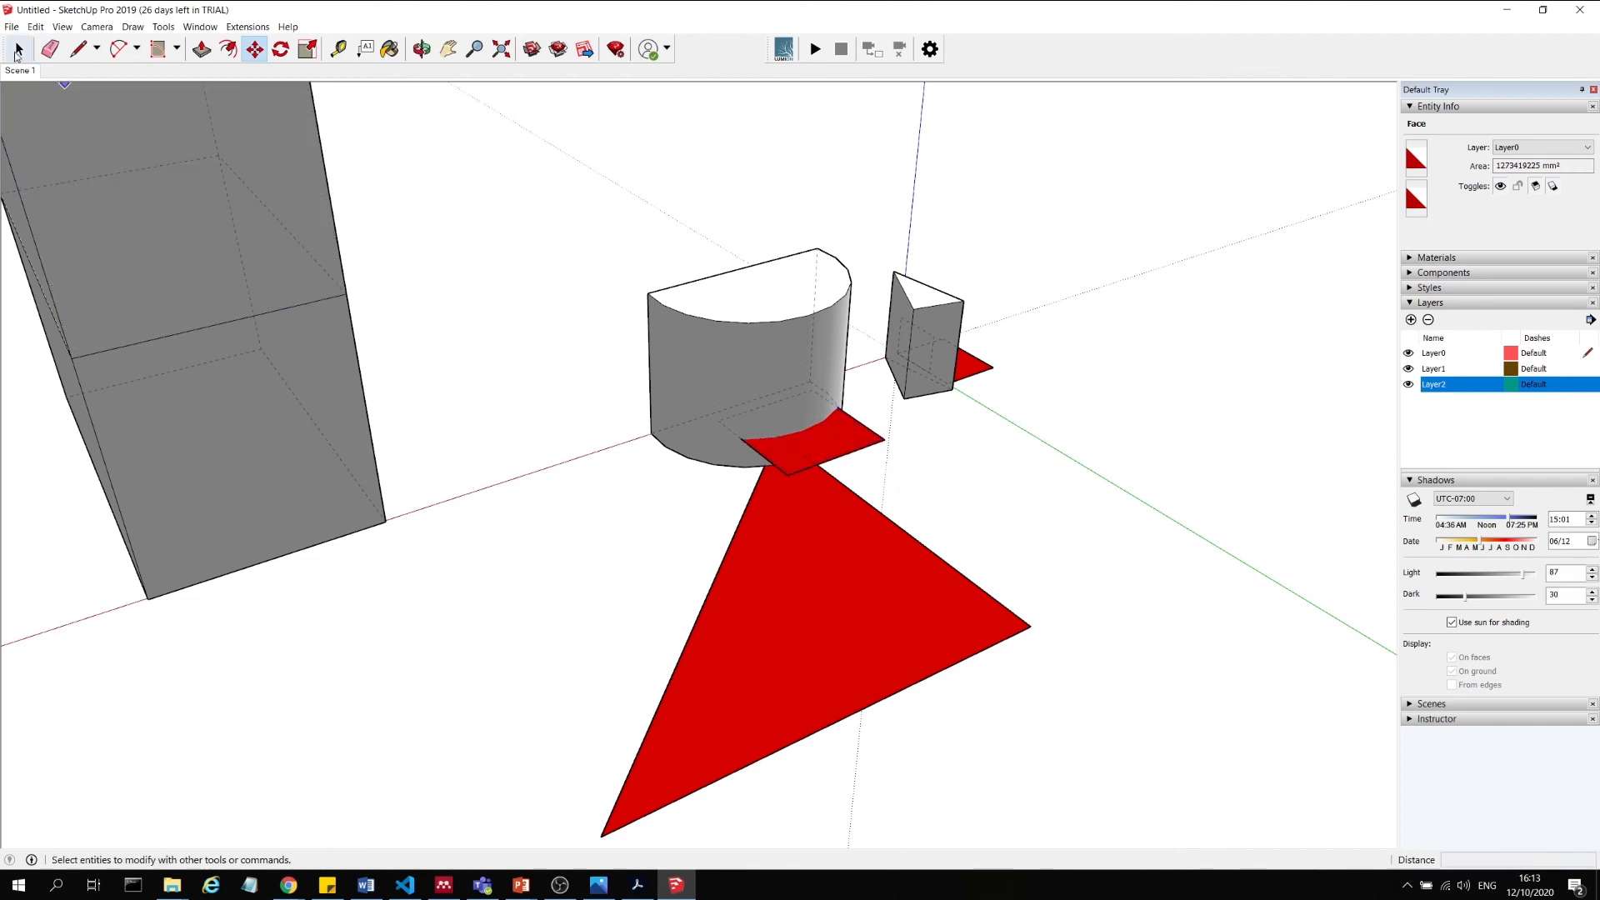
left_click(16, 56)
left_click(448, 164)
middle_click_drag(750, 408, 839, 463)
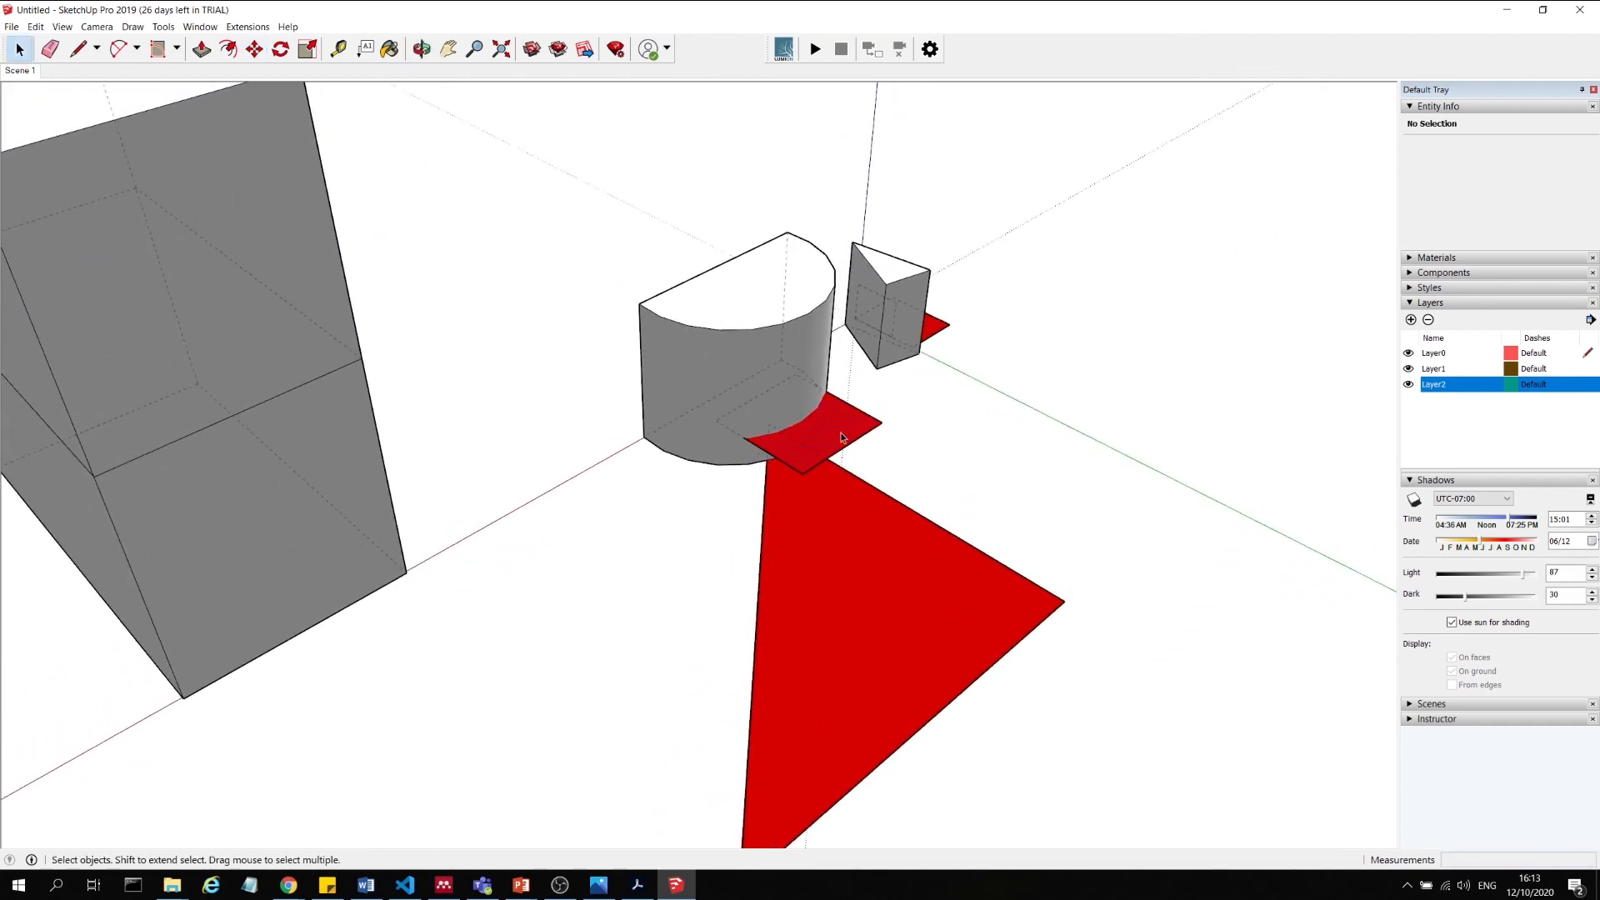
left_click(842, 439)
left_click(253, 50)
left_click(480, 288)
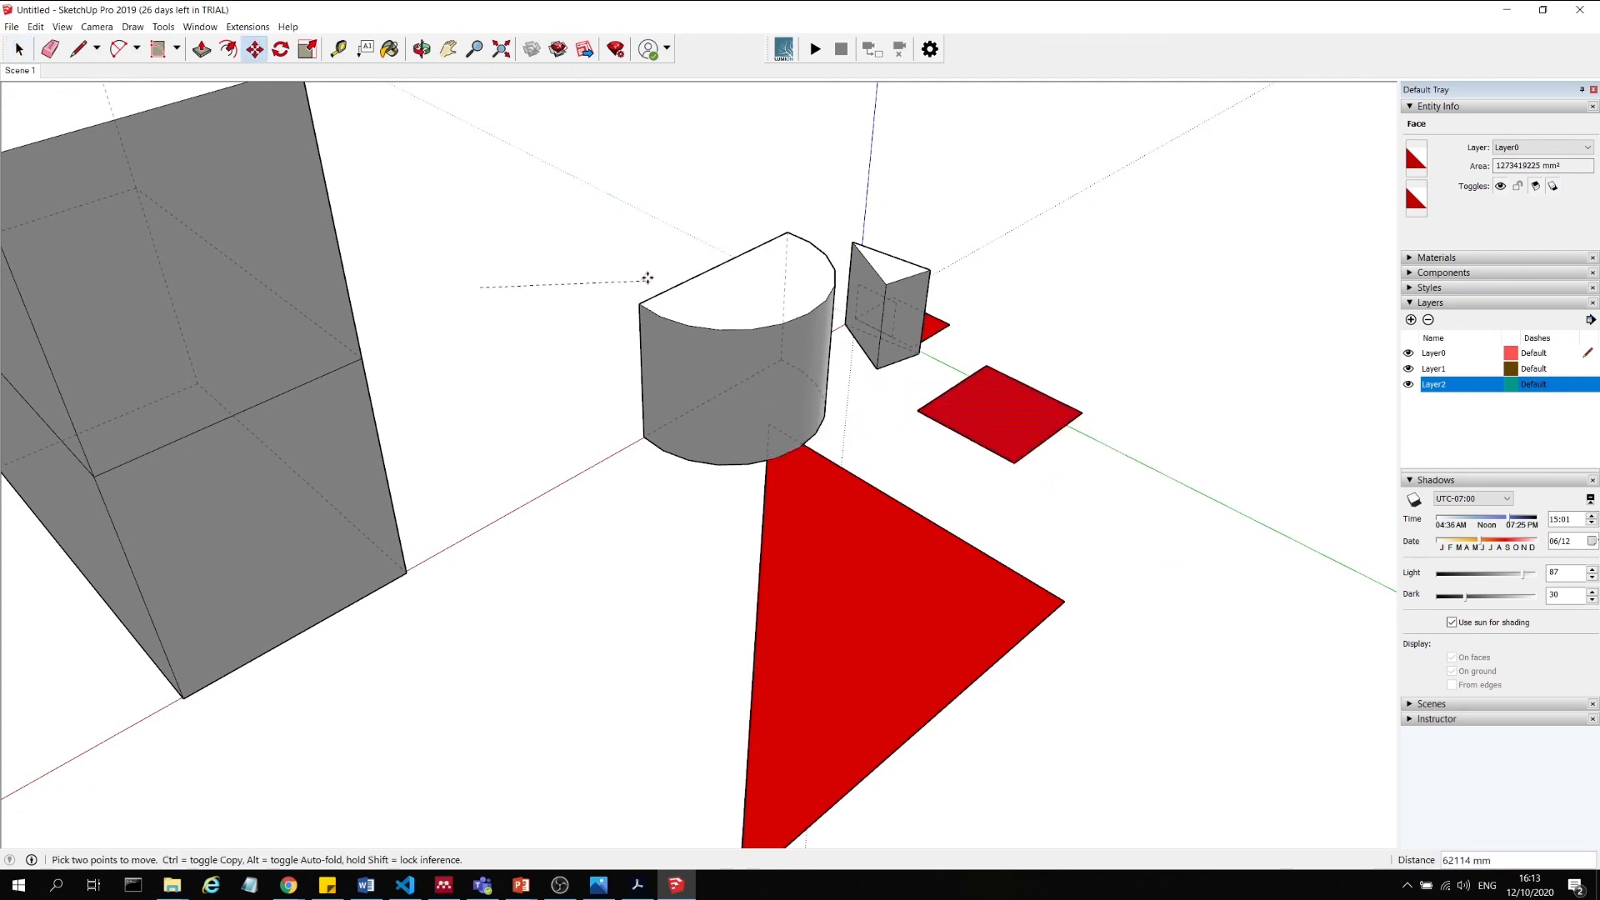
left_click(647, 264)
Try to move the large red triangle's face about 10000 mm while it touches the half-cylinder's base, and cancel the move.
middle_click_drag(1075, 381, 755, 371)
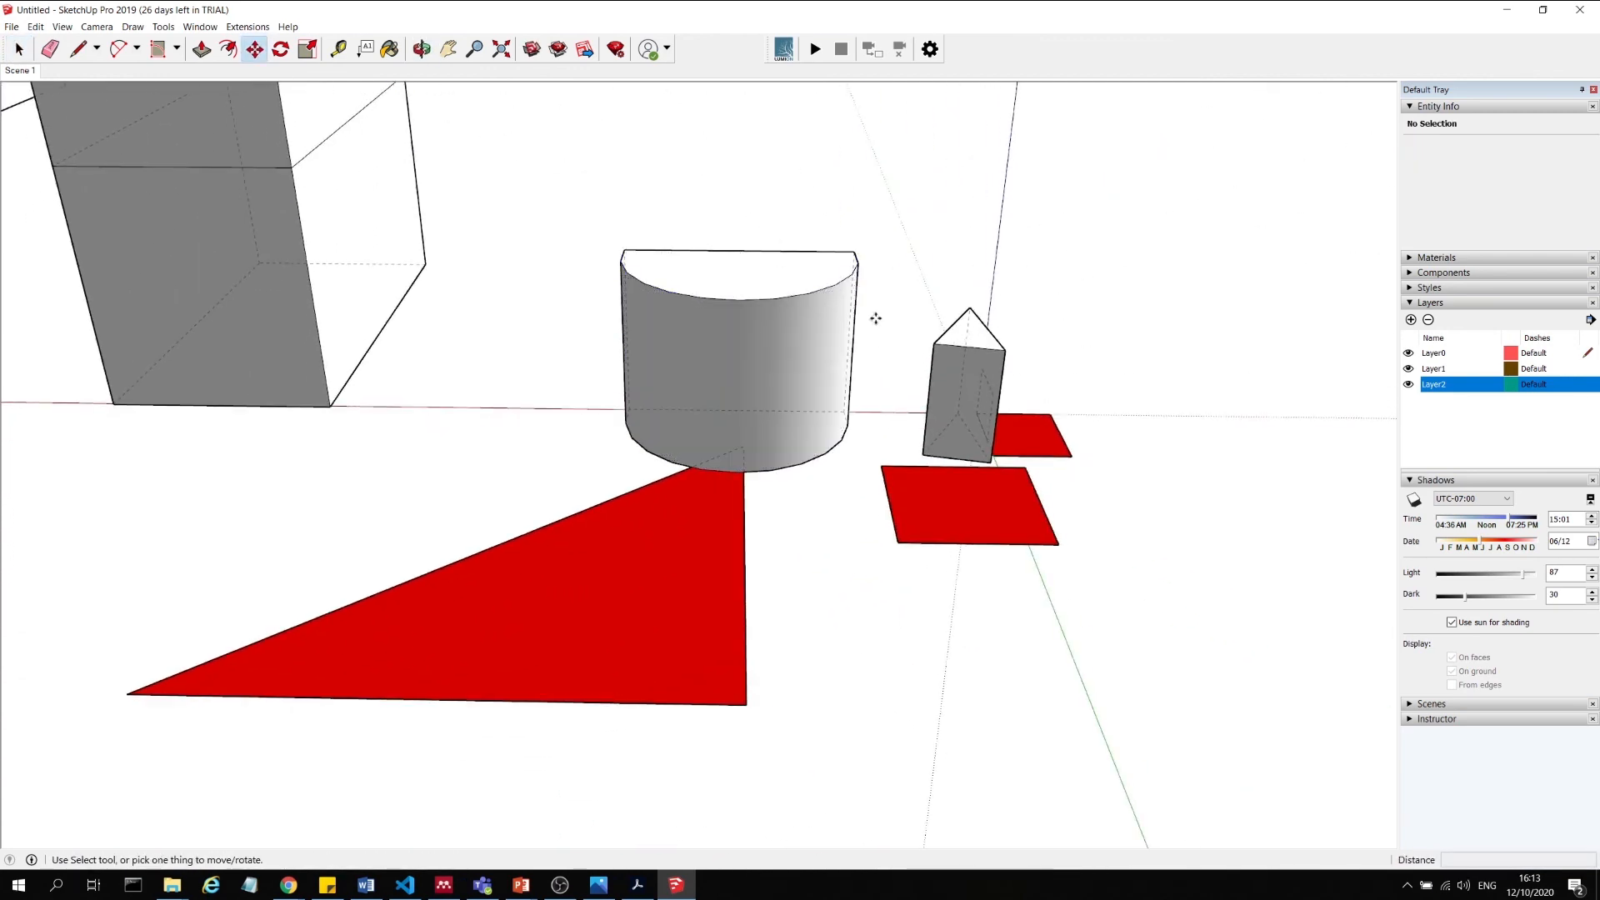
middle_click_drag(842, 349, 860, 436)
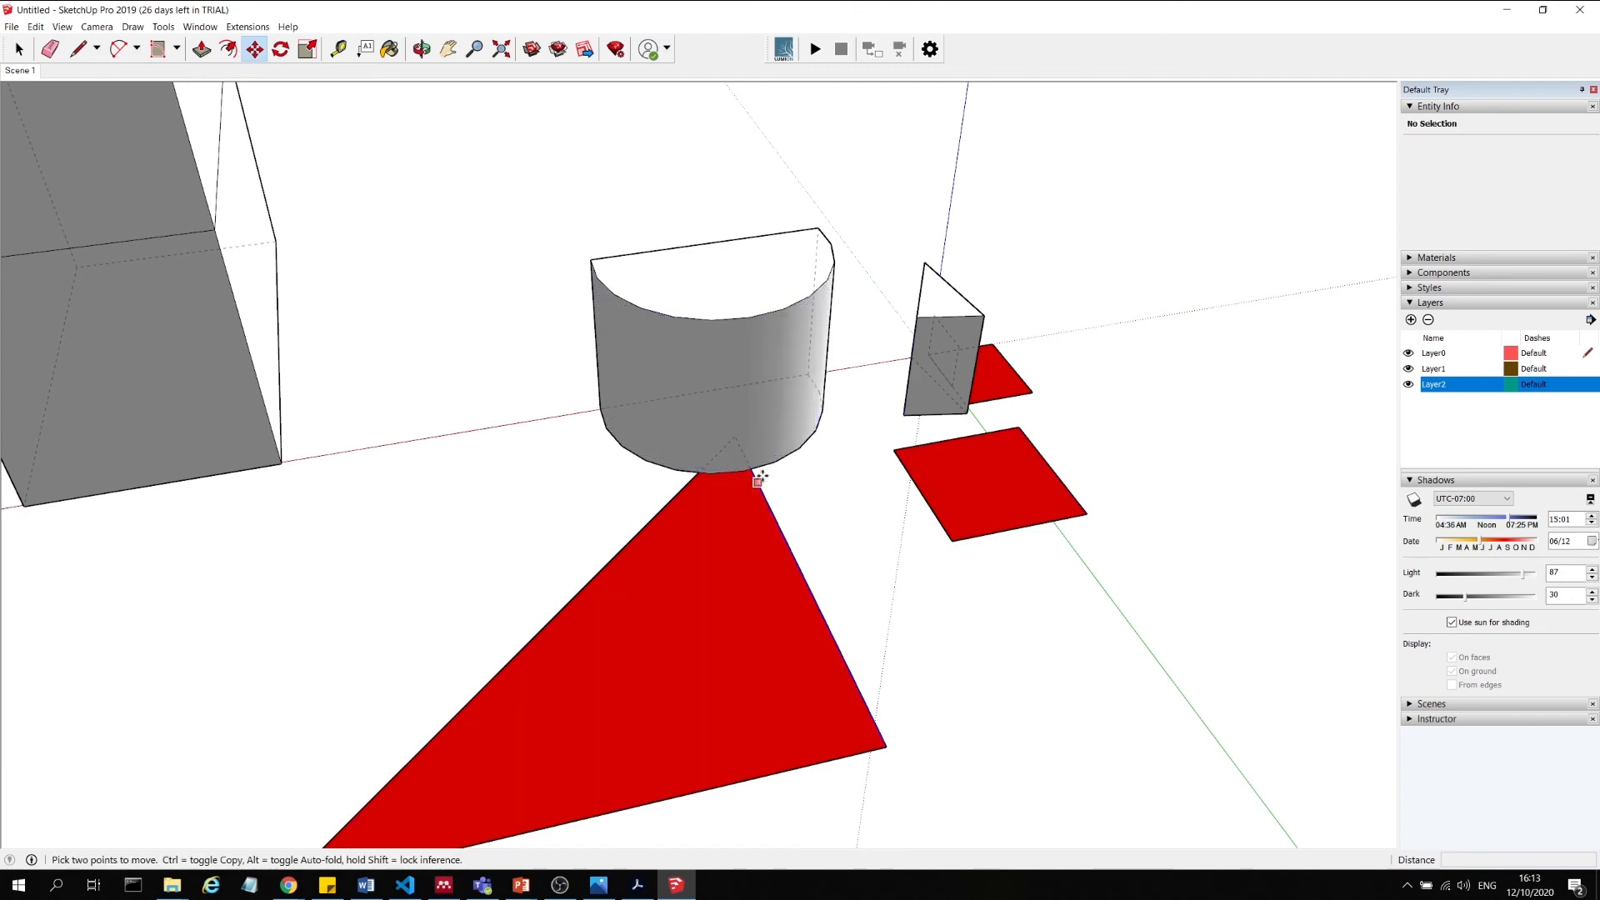
left_click(18, 50)
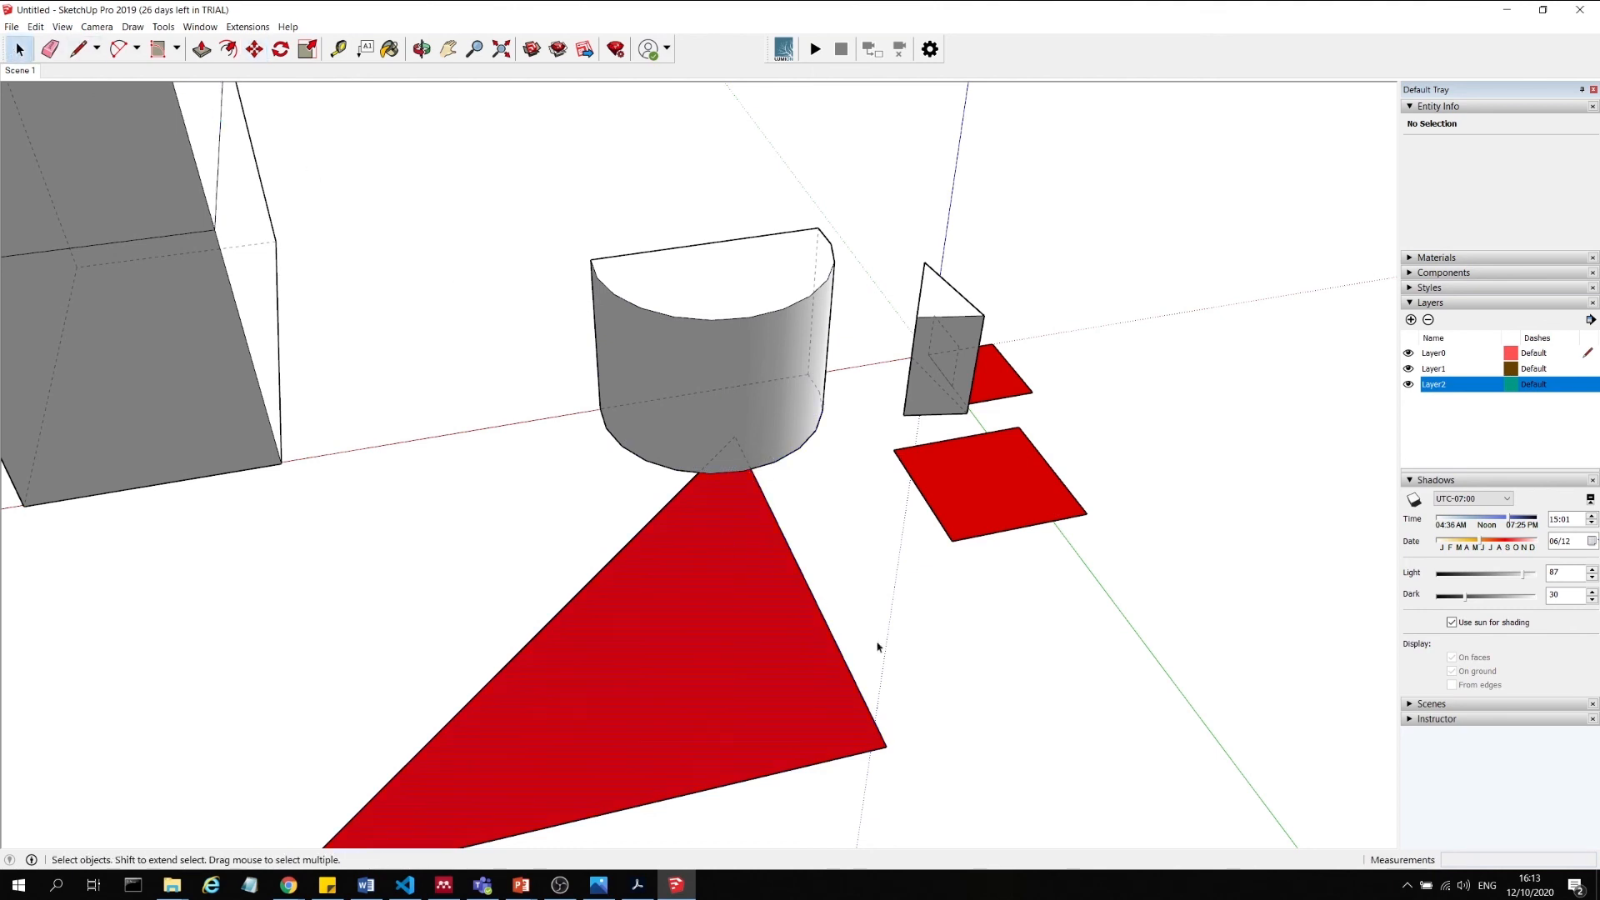
left_click(754, 575)
left_click(254, 50)
left_click_drag(738, 561, 704, 572)
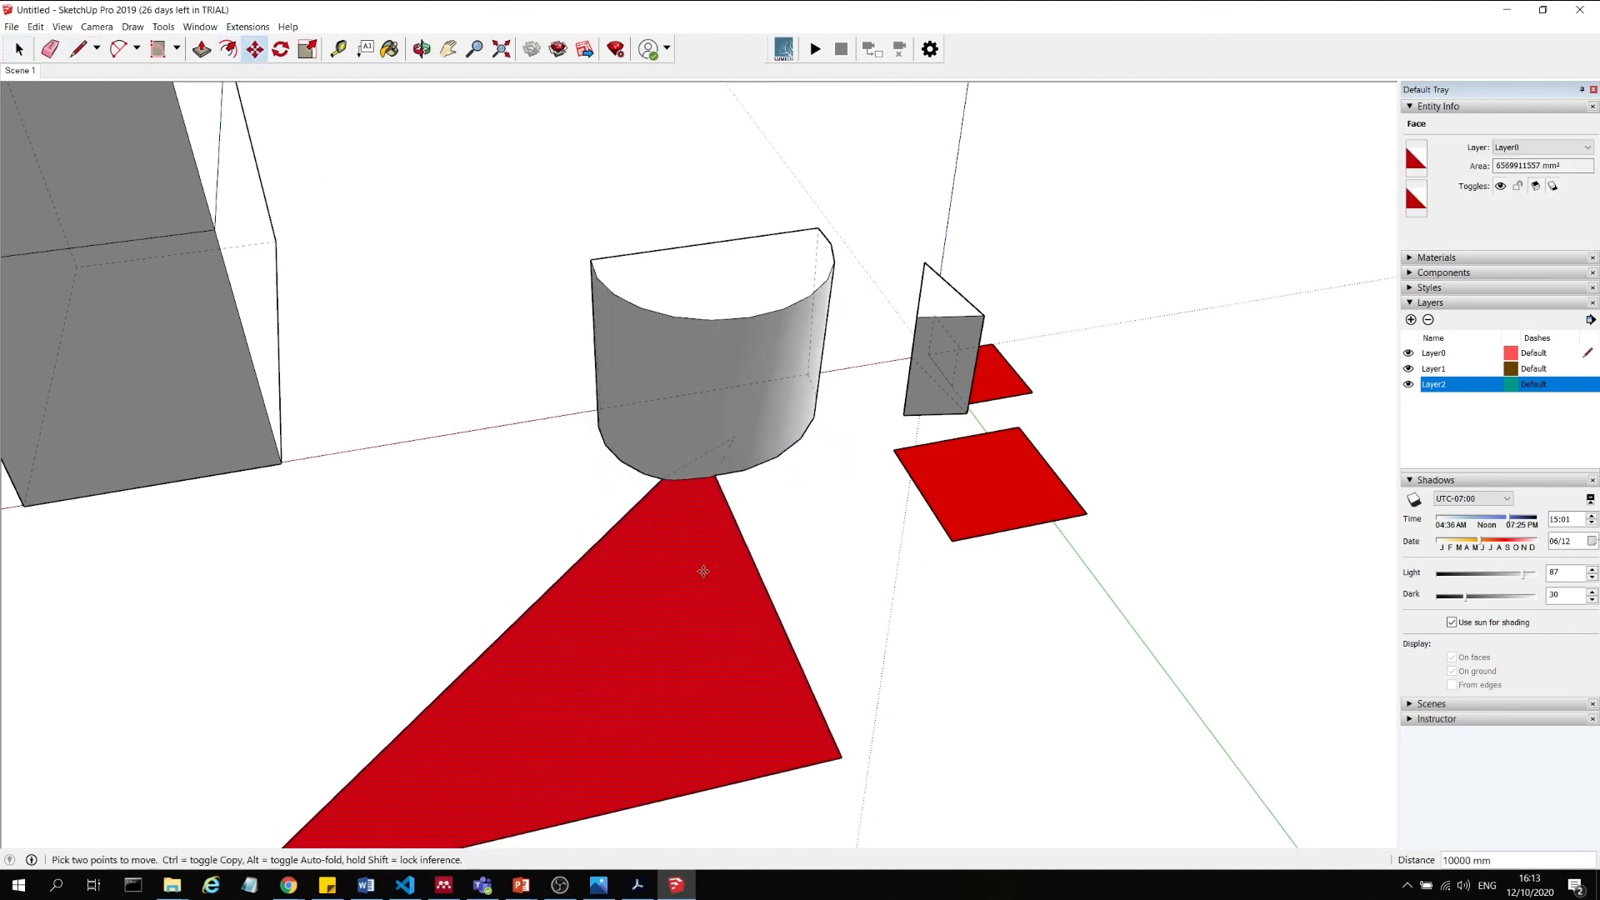
key("Escape")
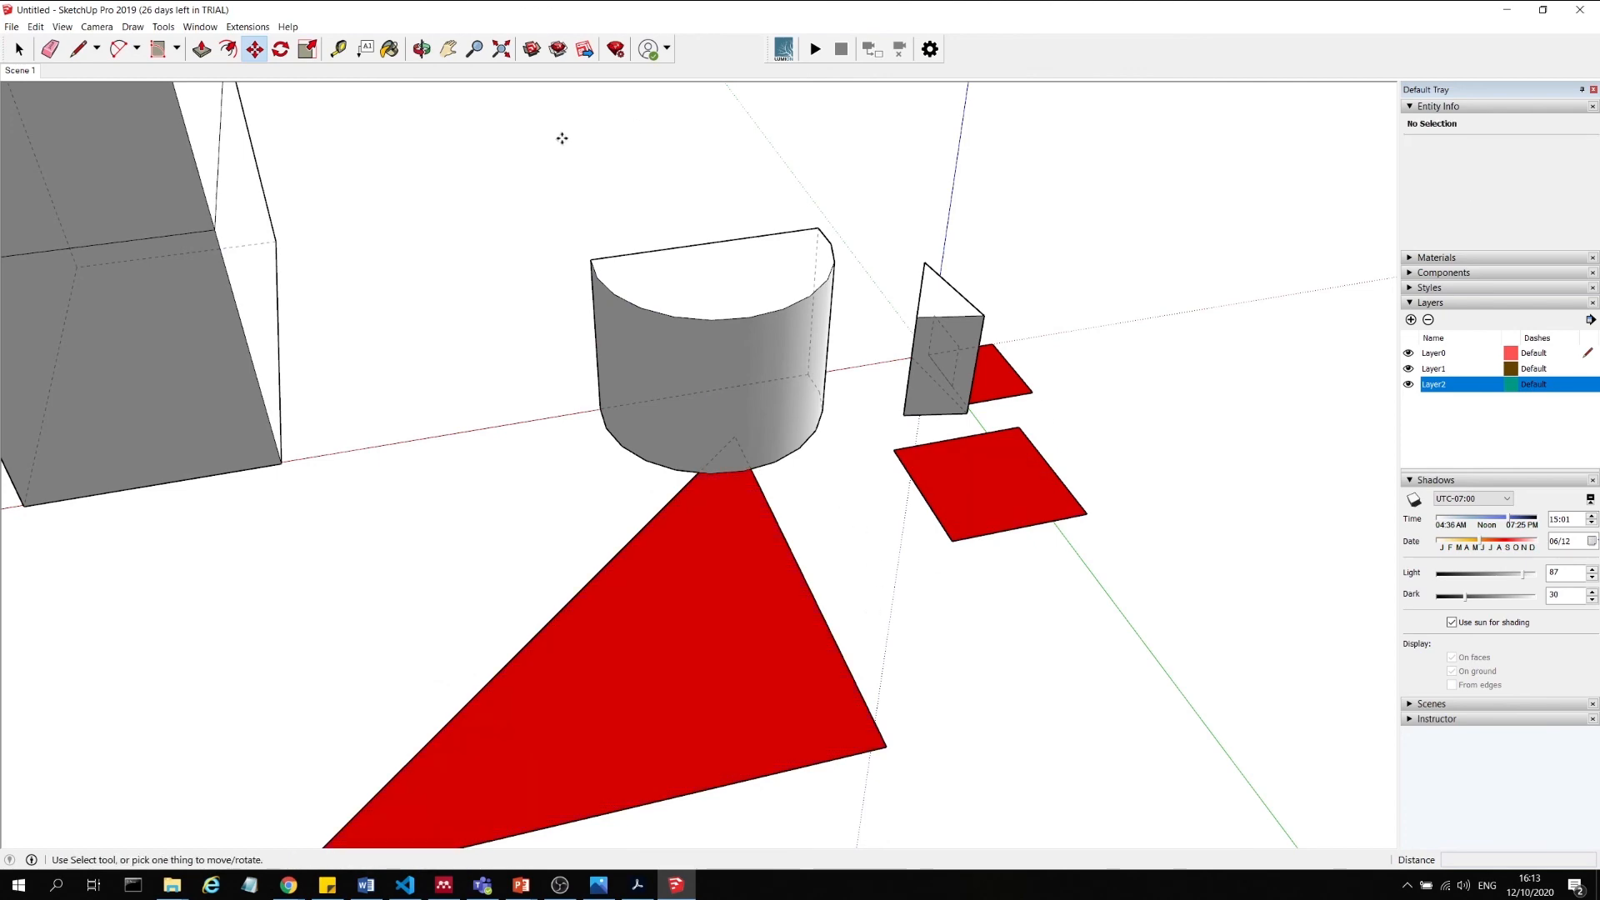
scroll(593, 262, "down", 2)
mouse_move(609, 346)
middle_mouse_down()
mouse_move(867, 182)
mouse_move(907, 372)
middle_mouse_up()
scroll(907, 400, "down", 4)
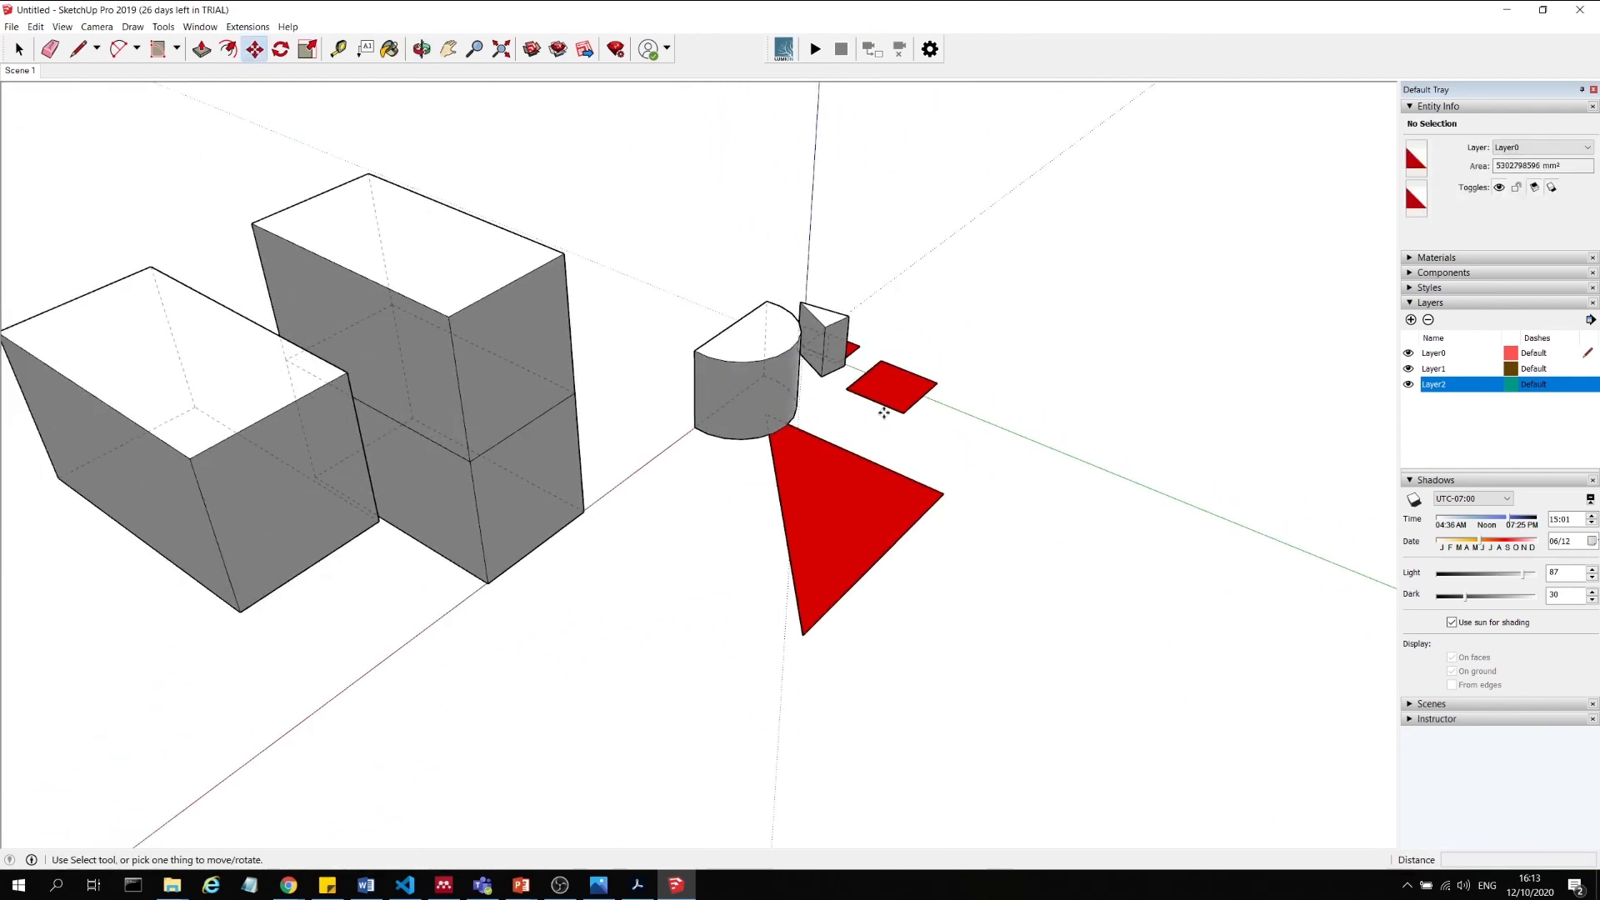
scroll(884, 412, "down", 2)
scroll(443, 257, "up", 1)
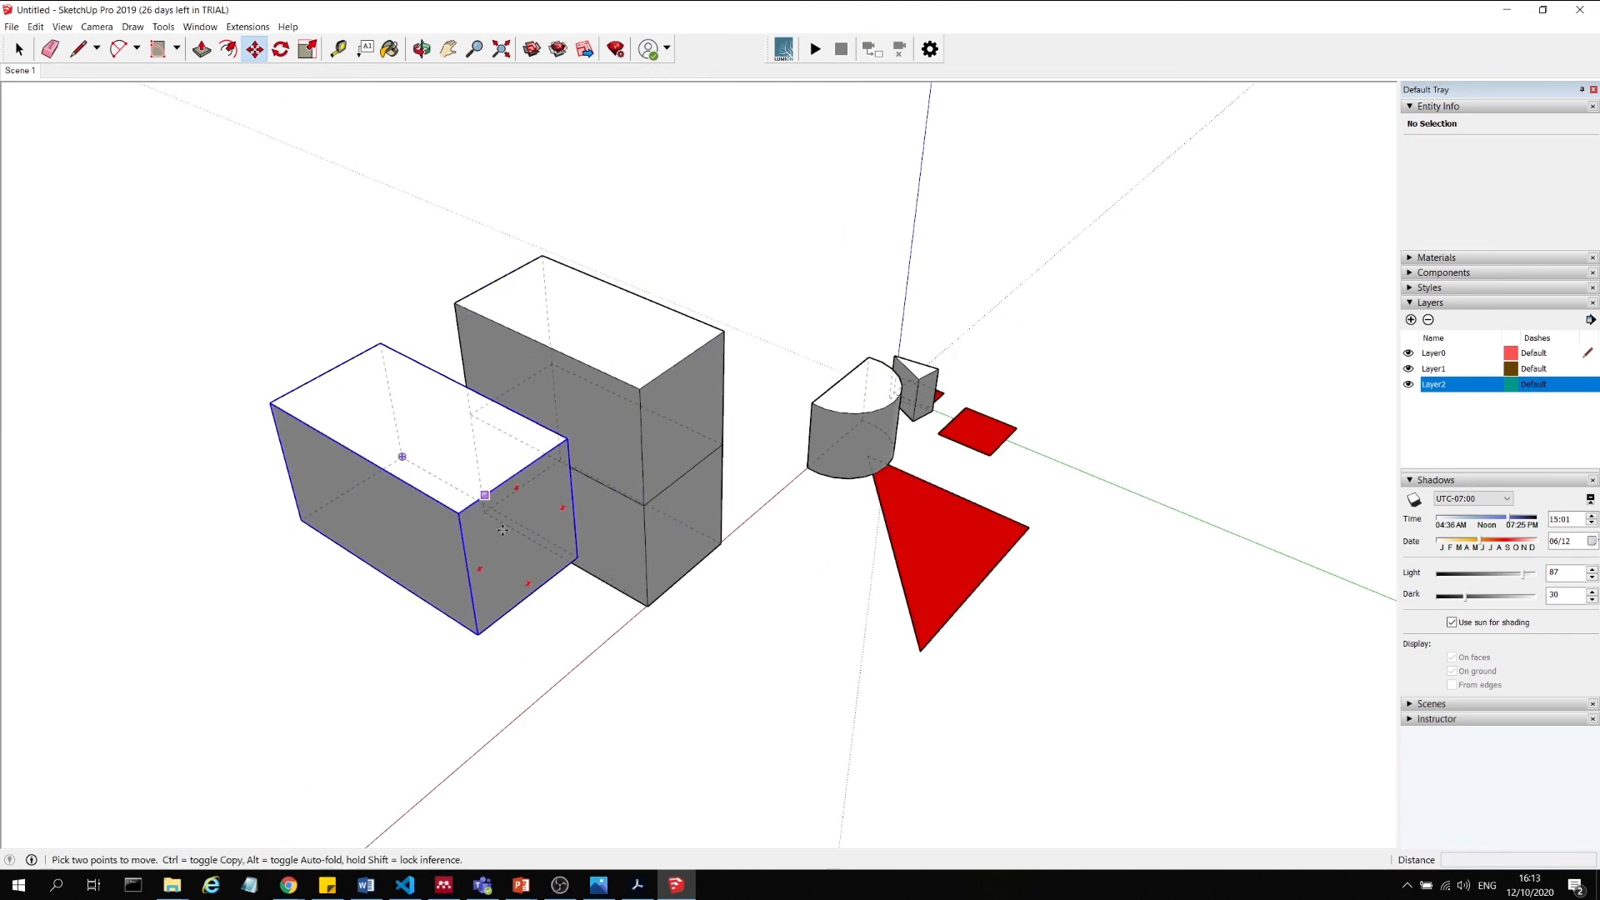
middle_click_drag(565, 595, 766, 446)
middle_click_drag(920, 290, 942, 246)
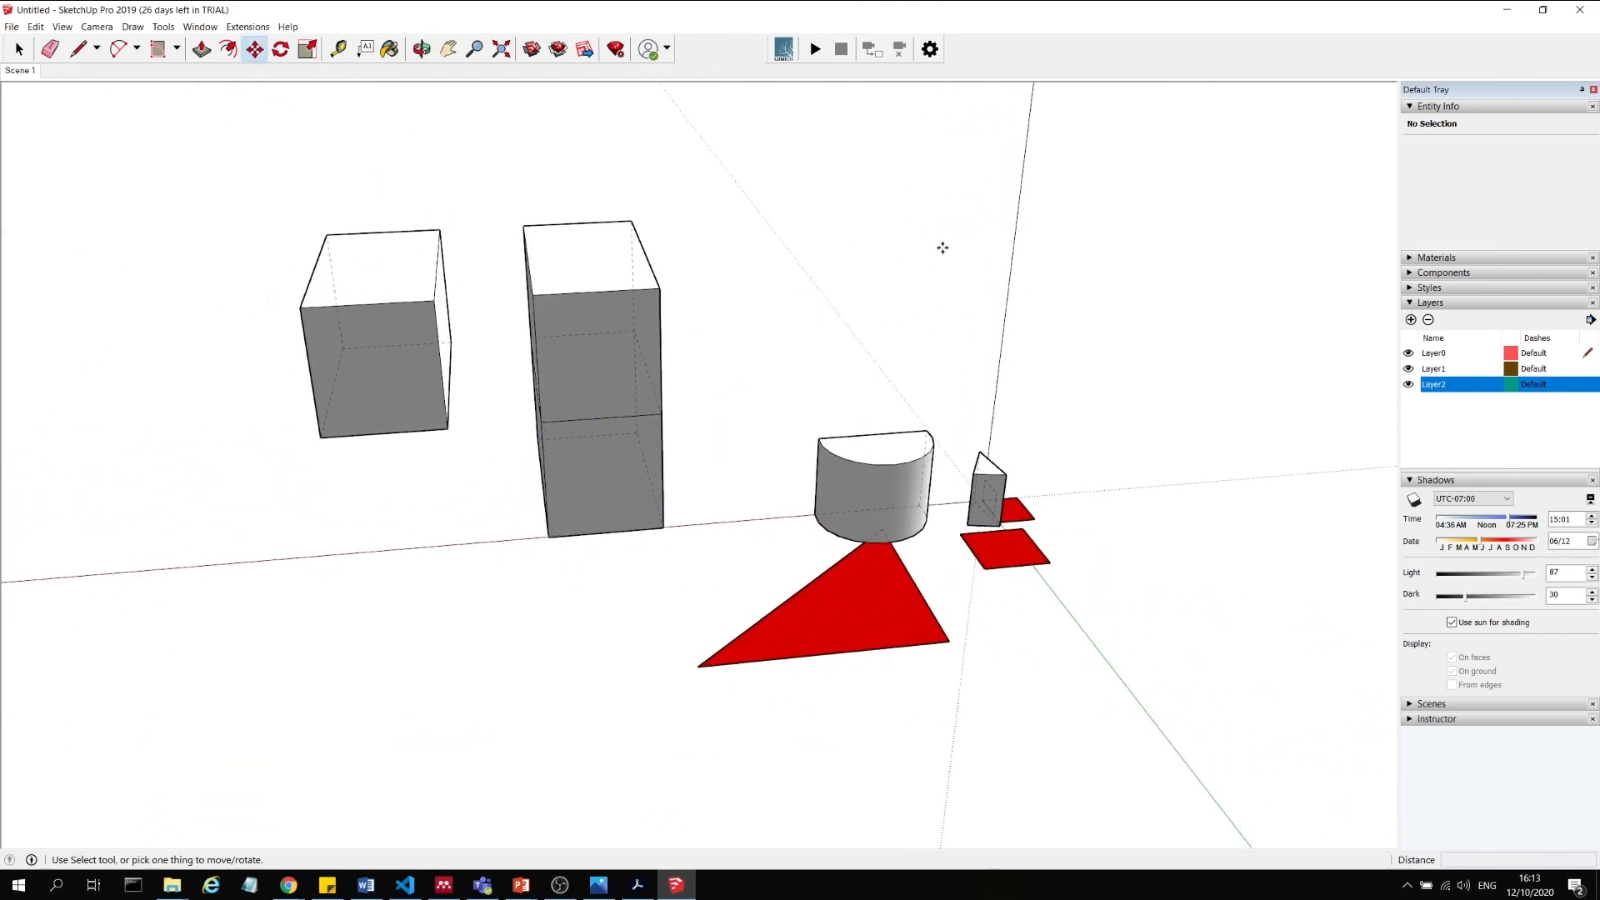